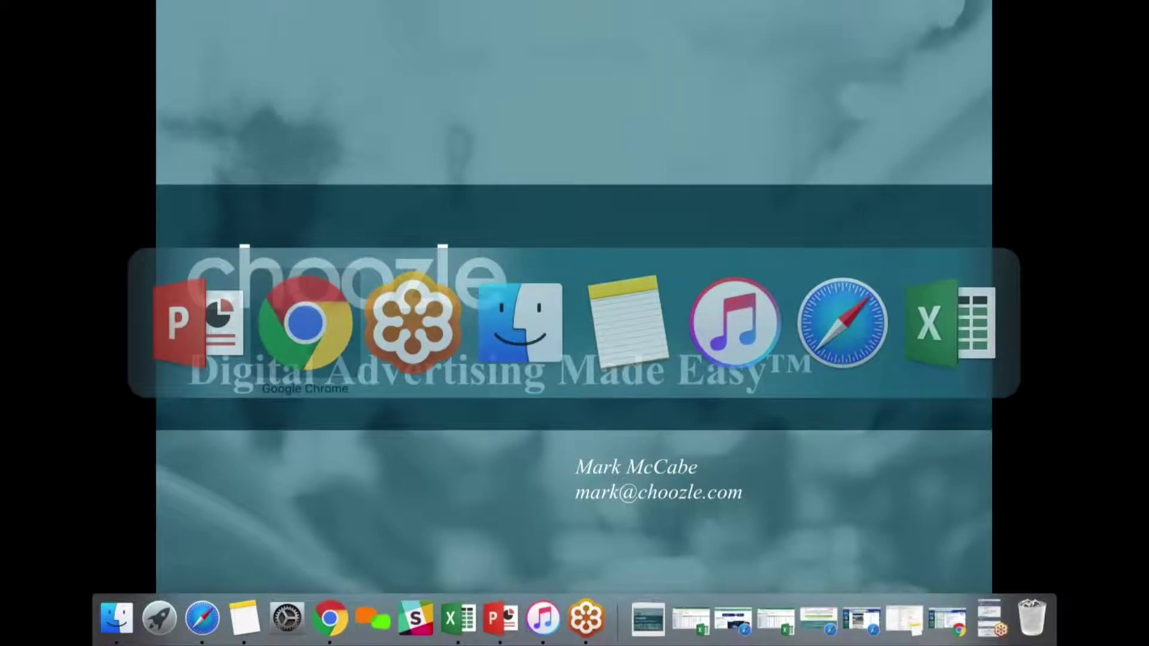
Switch from PowerPoint to Chrome, showing the Choozle Insights dashboard
key(super+Tab)
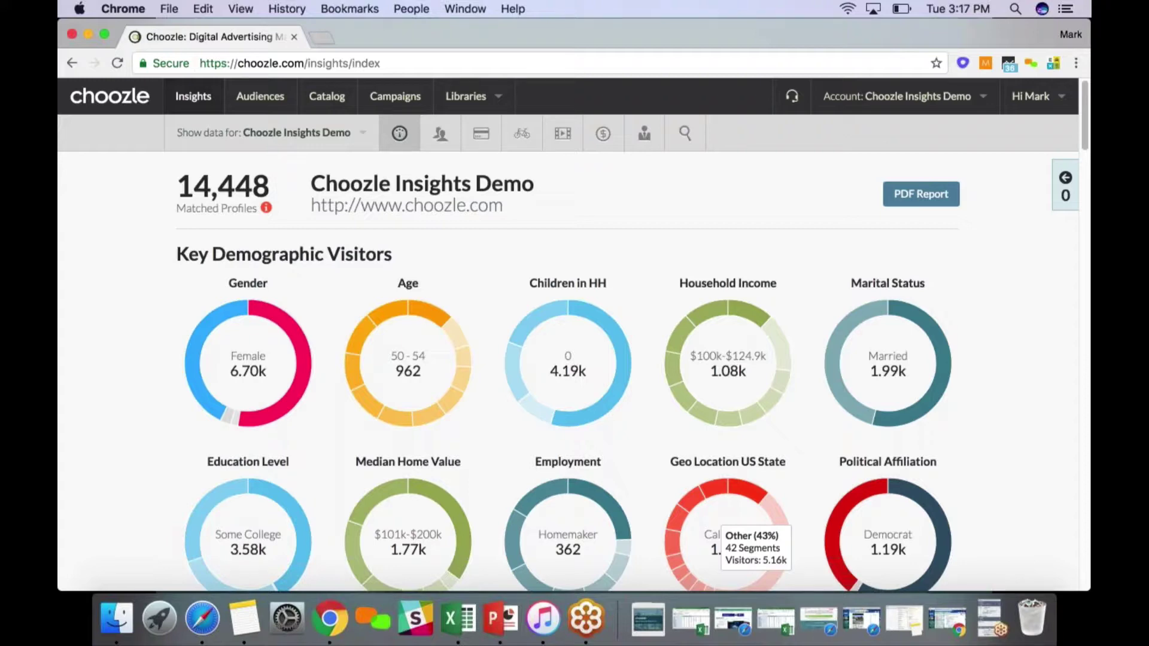
Review the Key Demographic Visitors donut charts for the Choozle Insights Demo report's 14,448 matched profiles
mouse_move(190, 347)
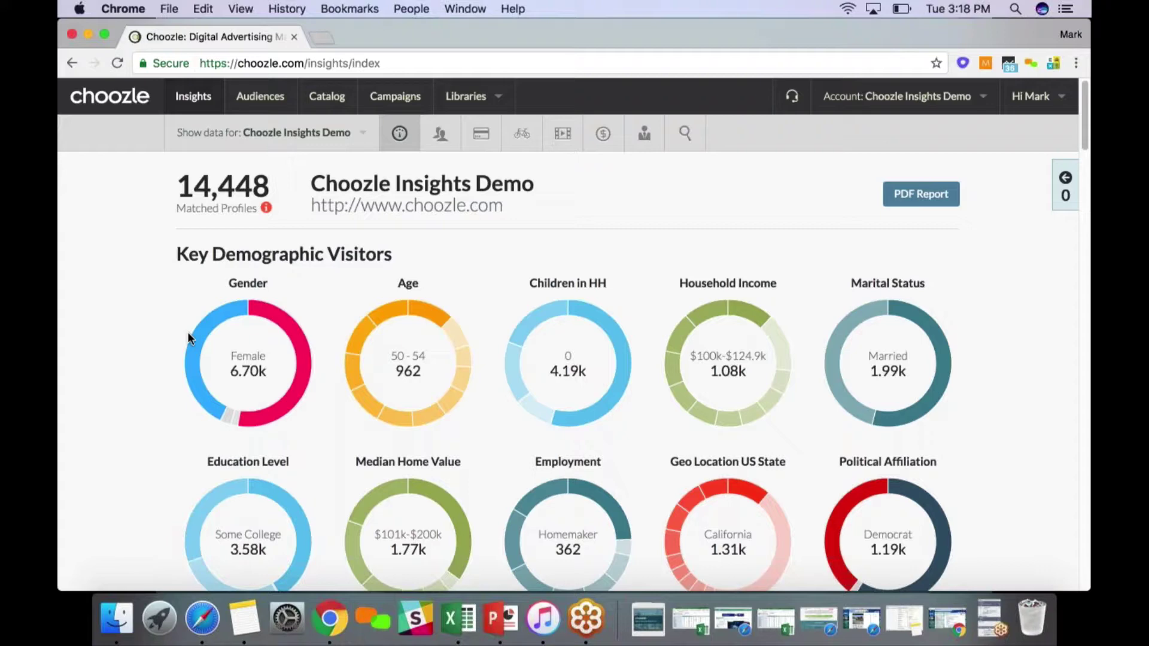
mouse_move(188, 333)
scroll(158, 378, down, 2)
scroll(166, 383, down, 5)
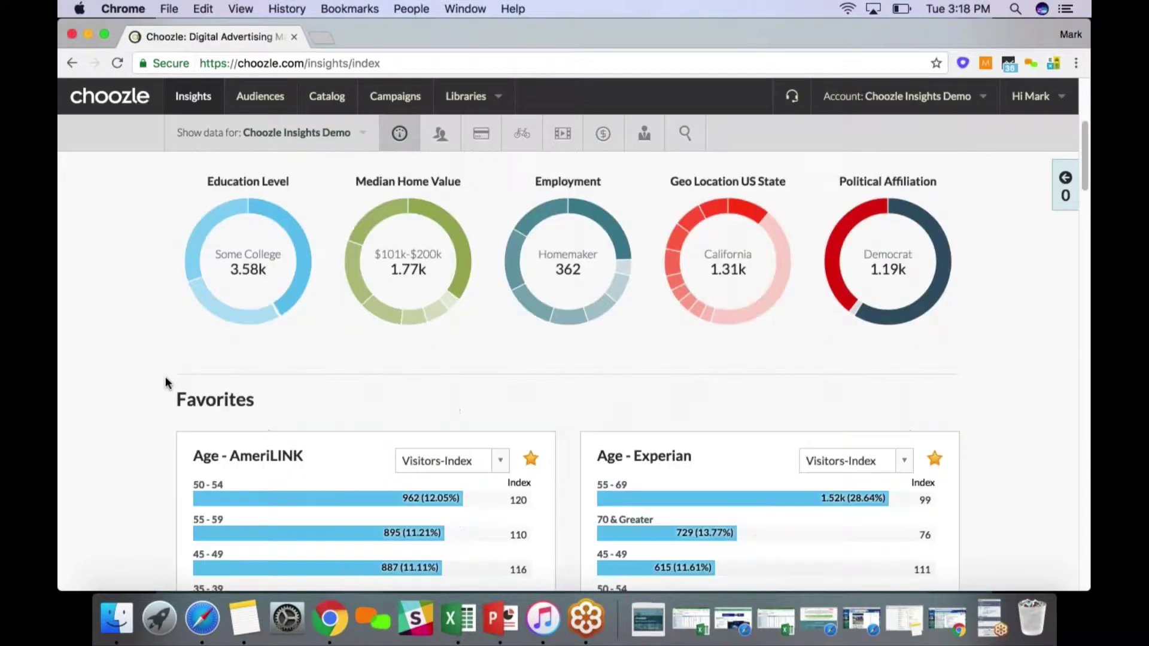
scroll(142, 386, down, 2)
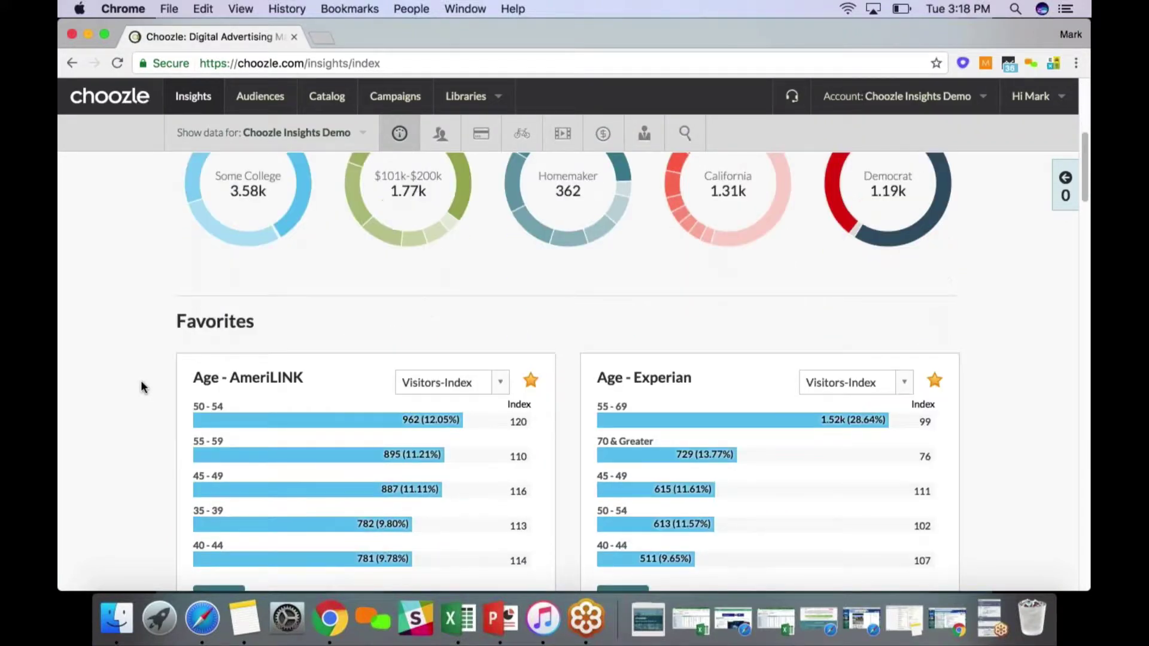
scroll(141, 383, up, 8)
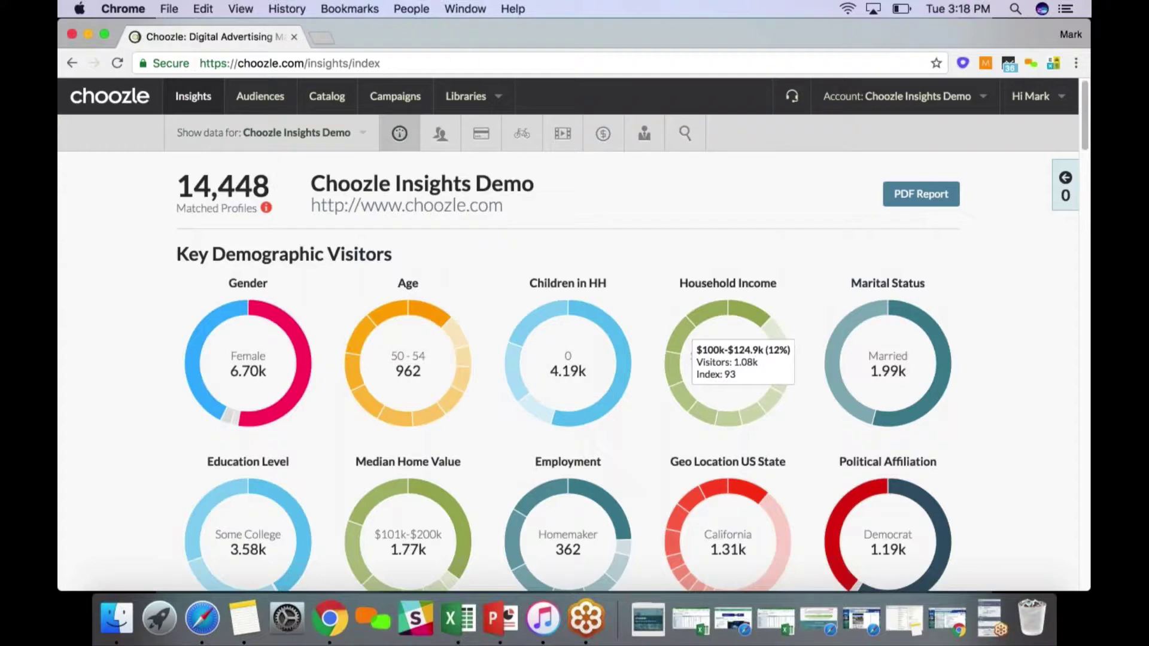
scroll(158, 424, down, 1)
scroll(157, 425, down, 4)
scroll(157, 426, up, 4)
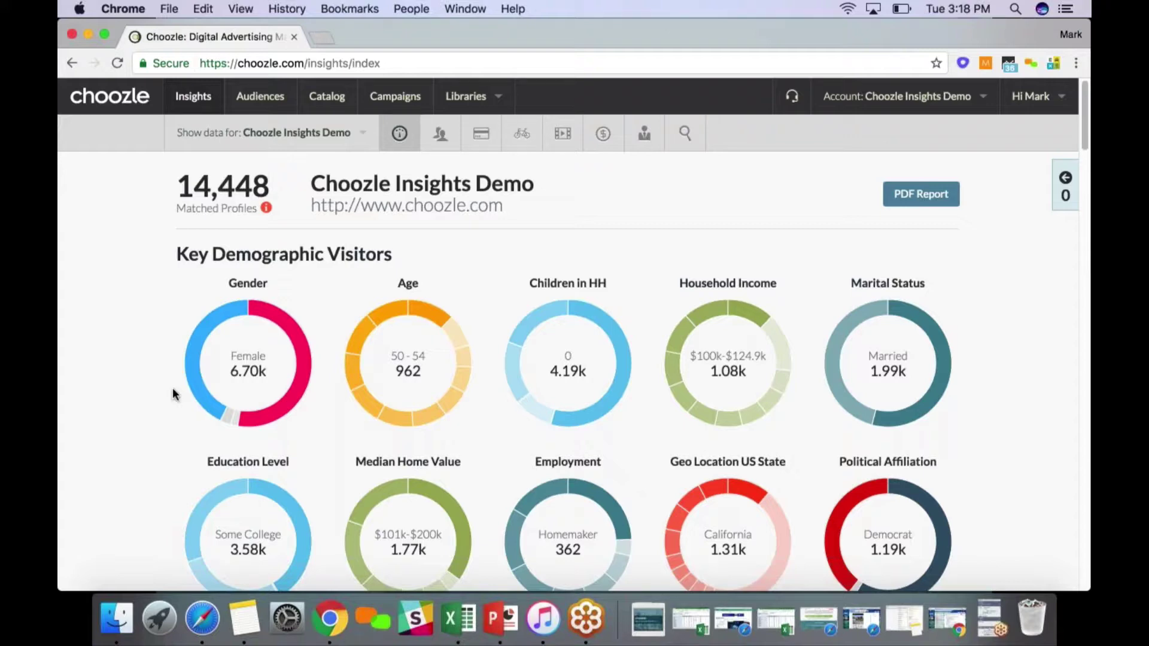
mouse_move(193, 359)
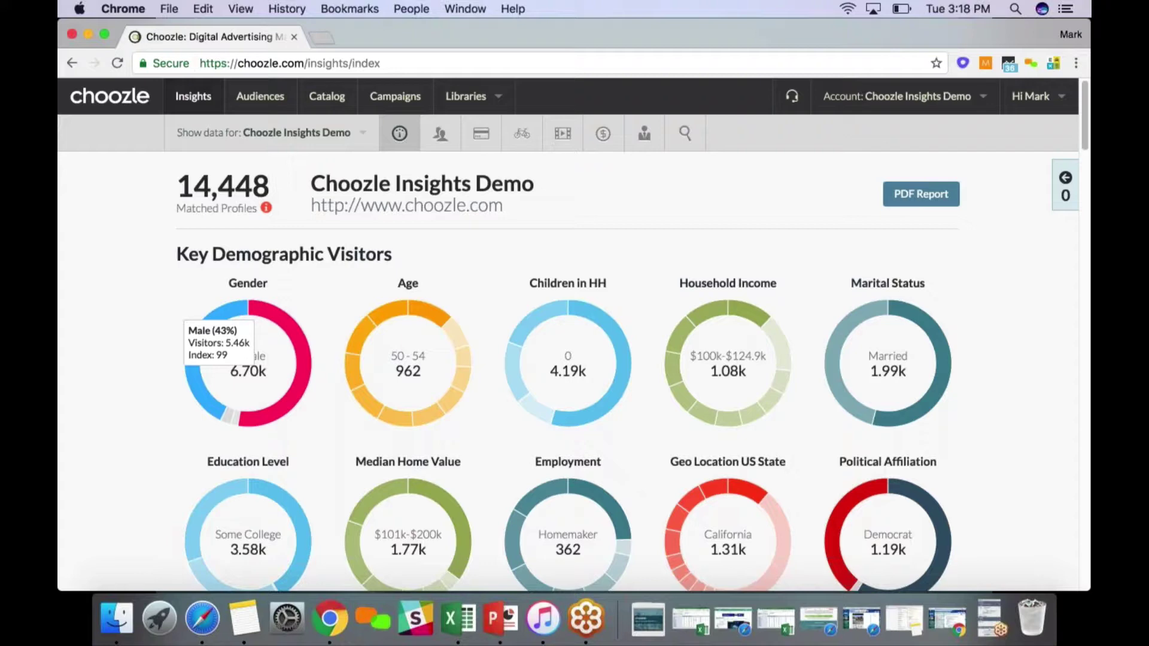
mouse_move(305, 376)
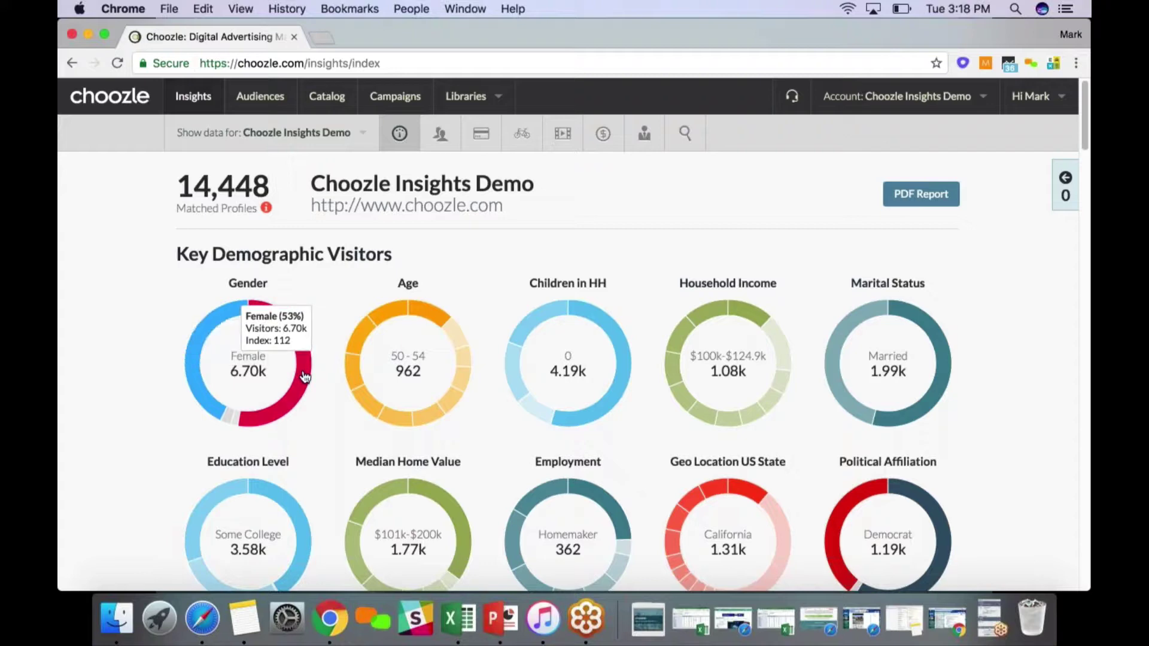
Scroll down to the Industry cards, where Business Services leads with 441 visitors
scroll(304, 377, down, 1)
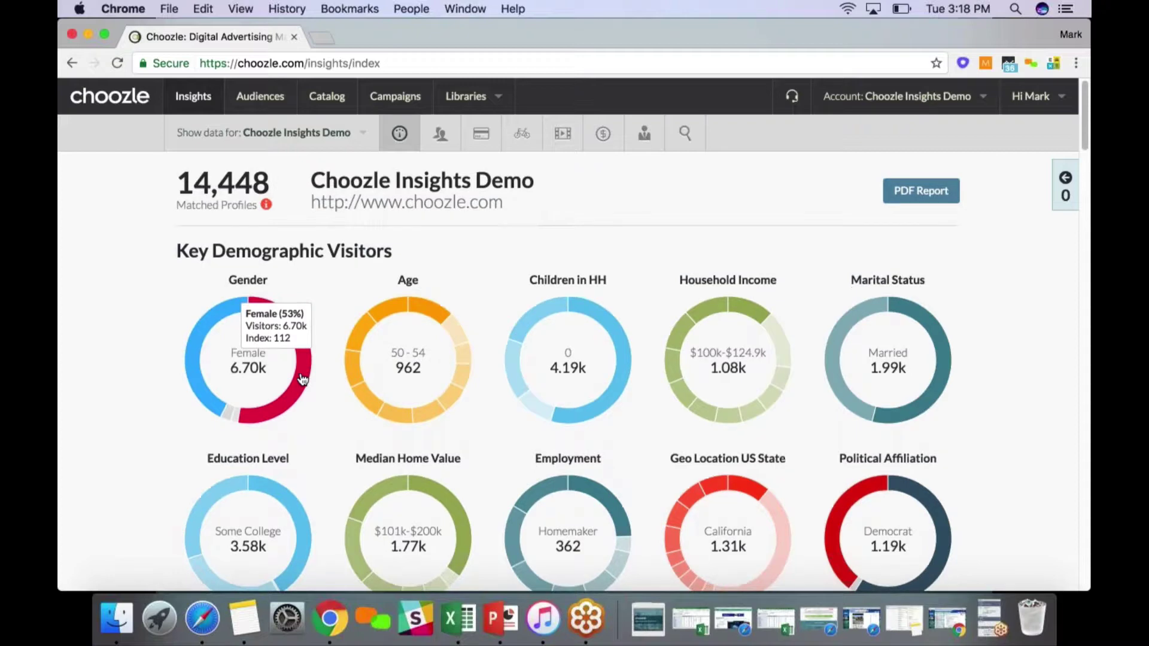
scroll(302, 378, down, 6)
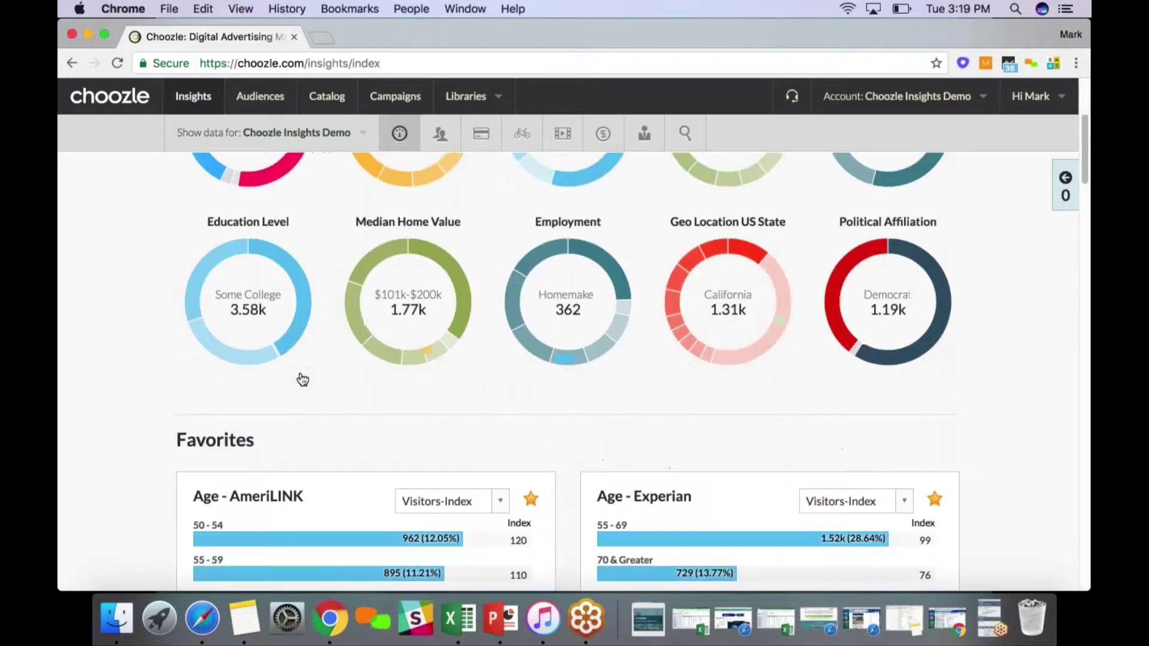
scroll(297, 374, down, 5)
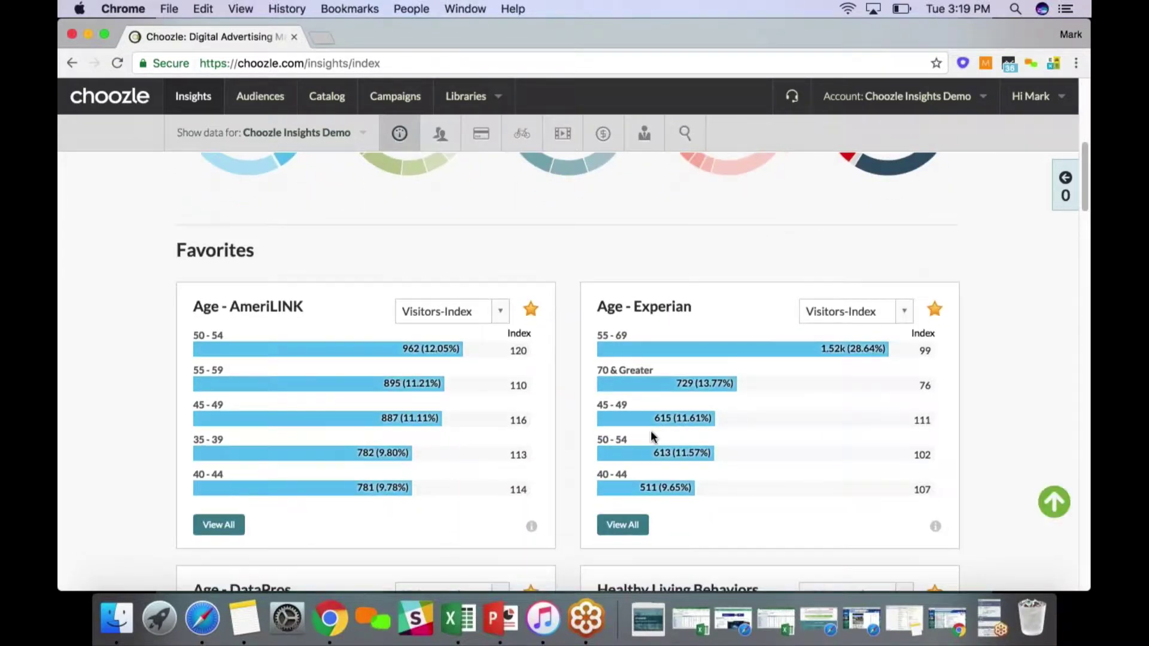
scroll(650, 432, down, 6)
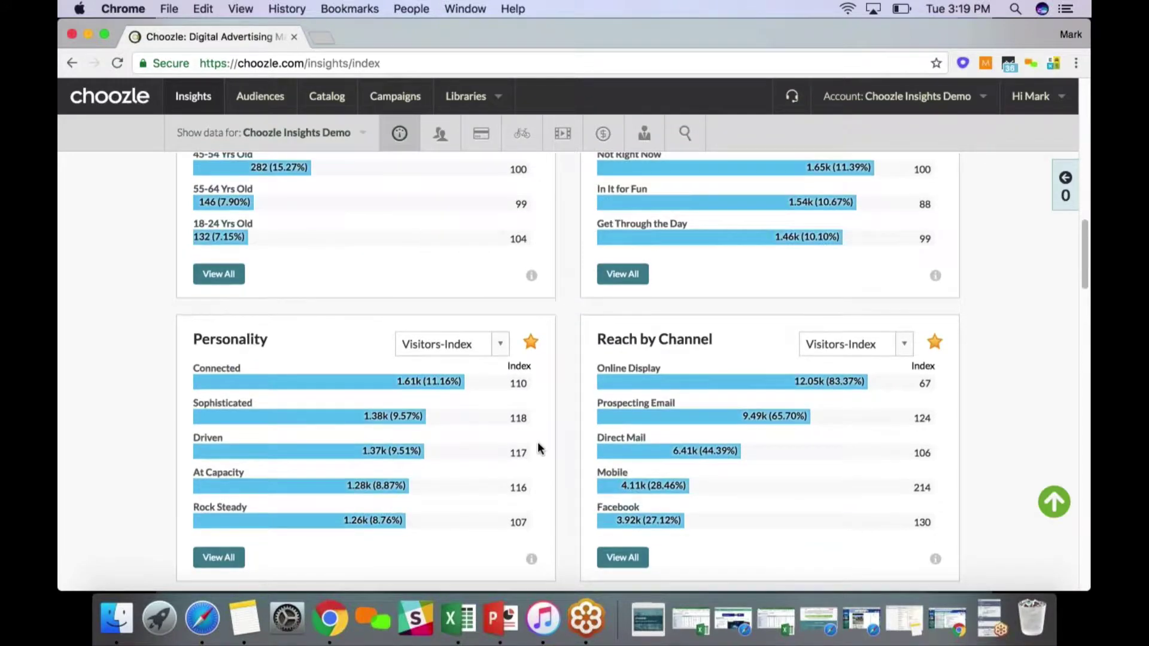
scroll(537, 448, down, 9)
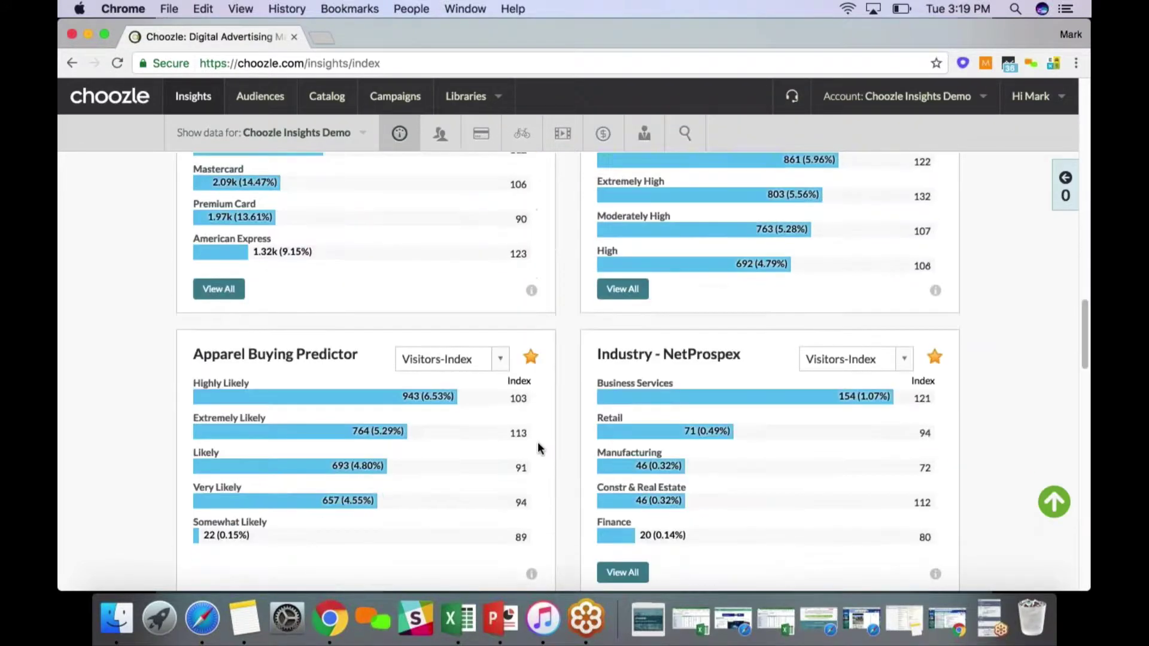
scroll(542, 440, down, 1)
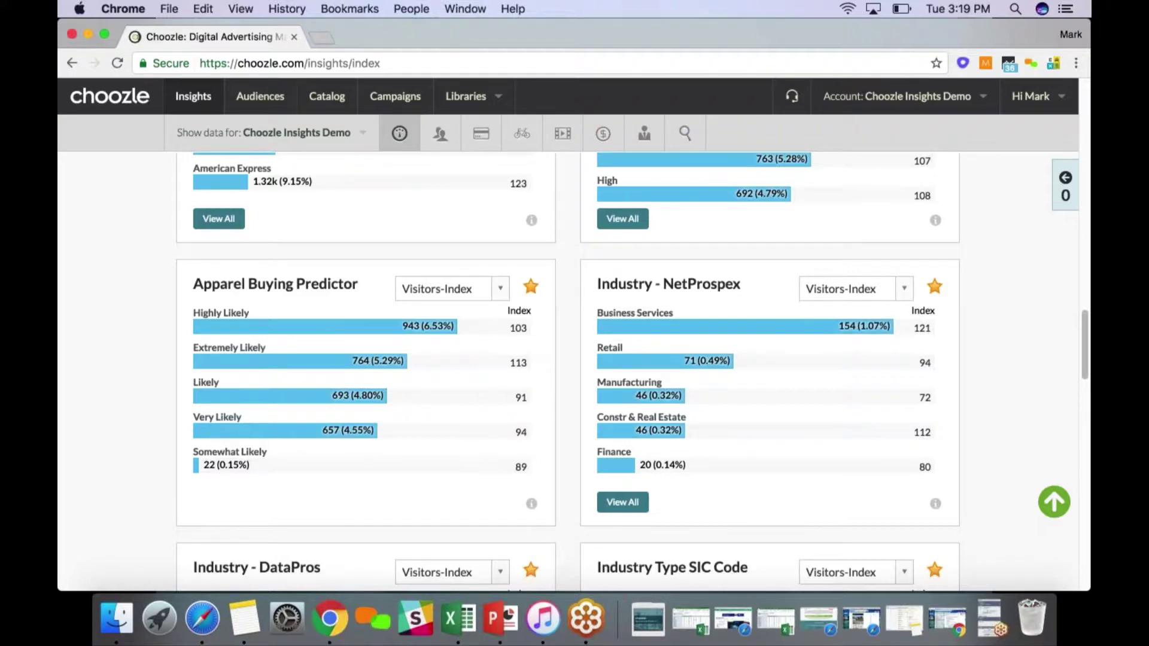
scroll(580, 363, down, 1)
scroll(580, 364, down, 1)
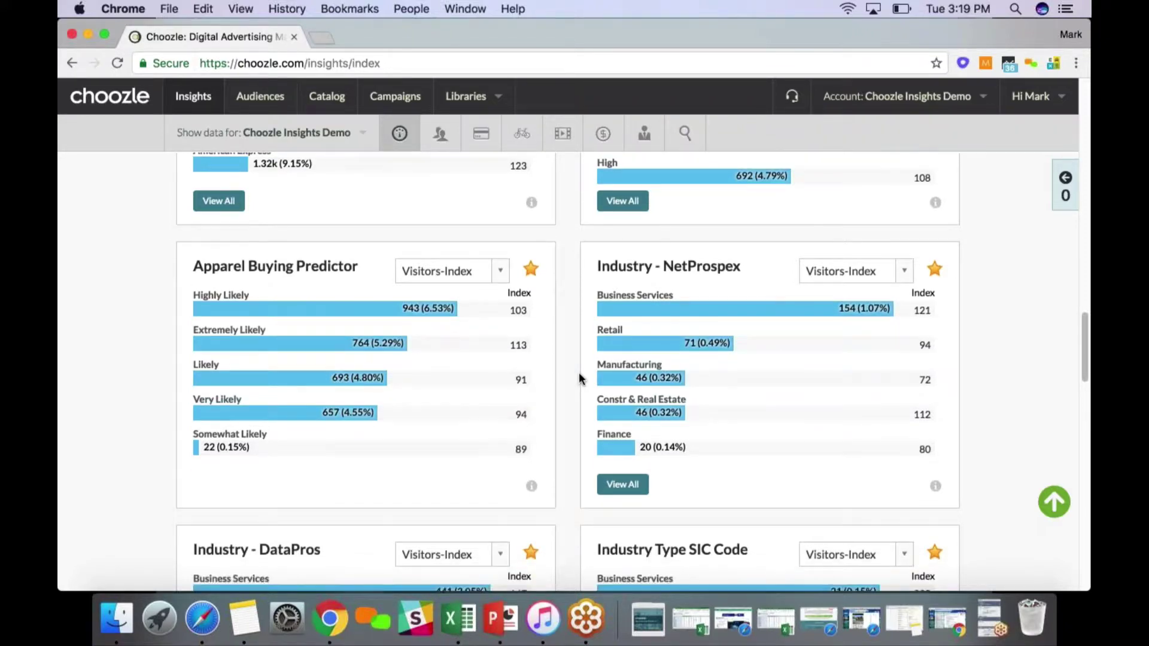
scroll(579, 377, down, 1)
scroll(579, 380, down, 4)
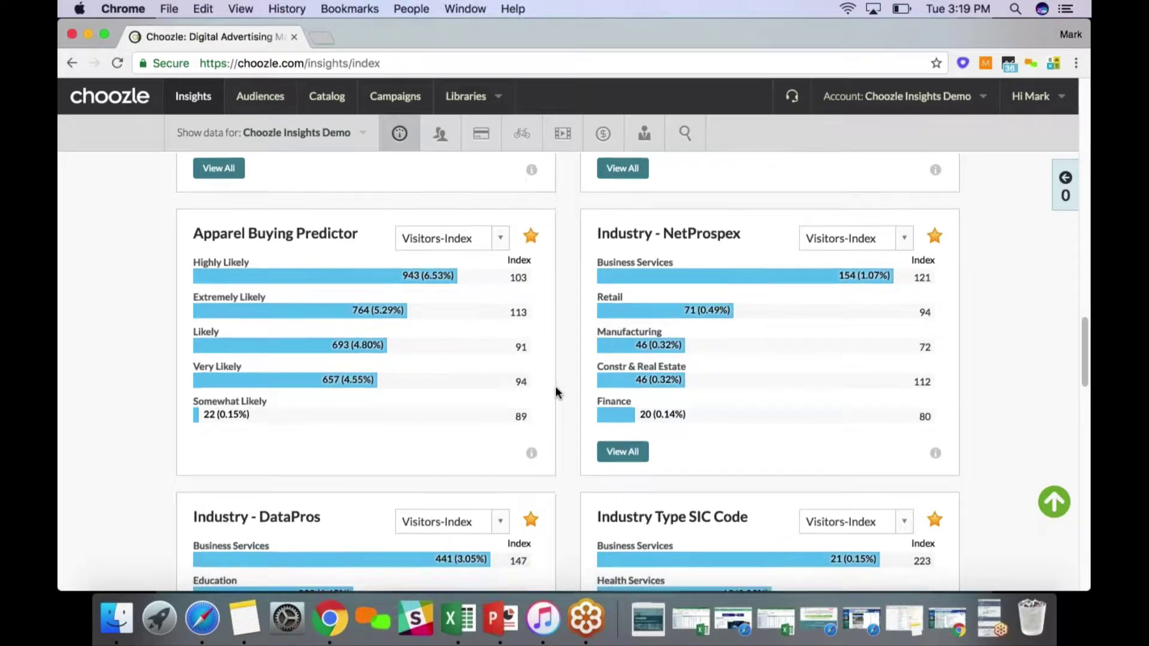
scroll(560, 395, down, 5)
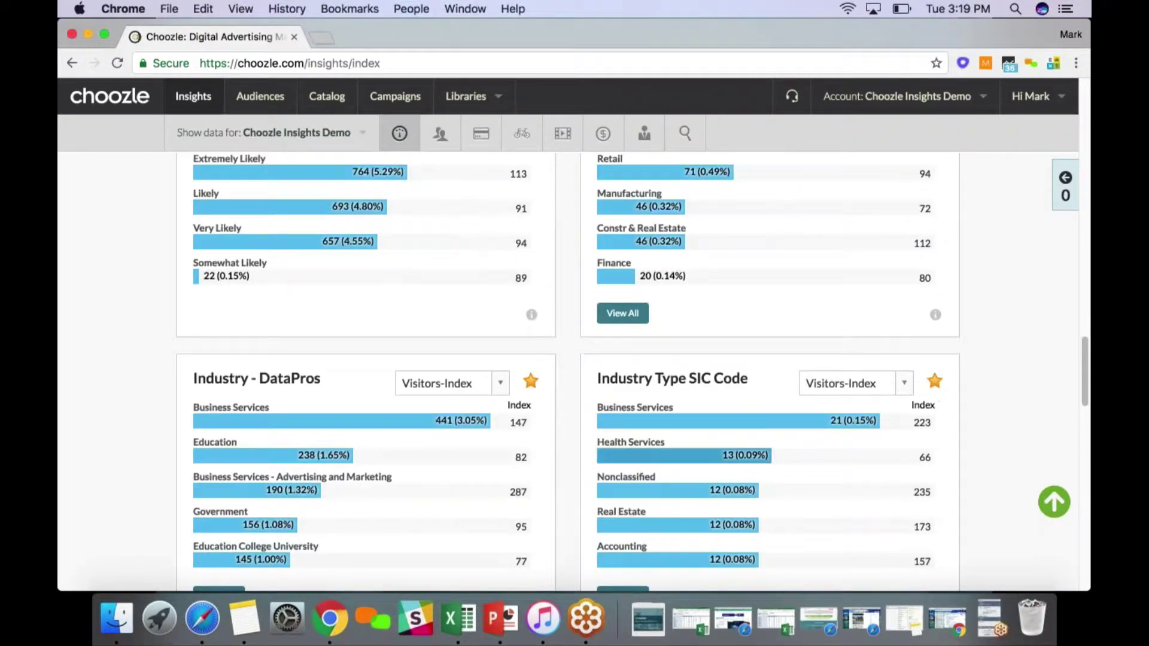
scroll(564, 445, down, 1)
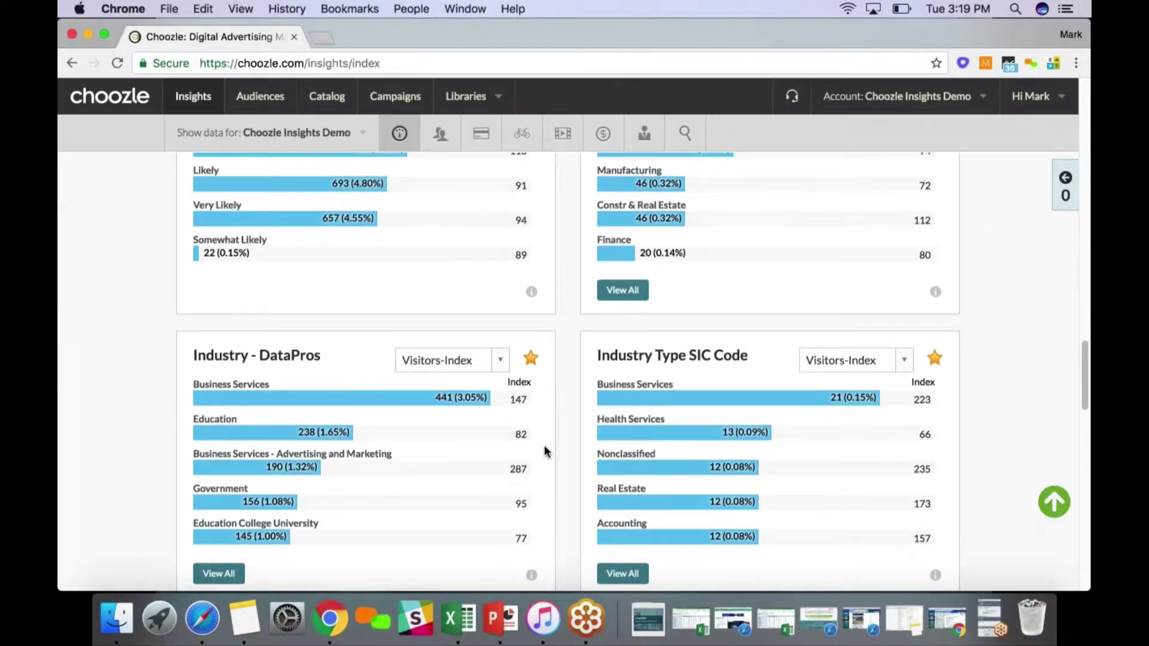
scroll(549, 451, down, 1)
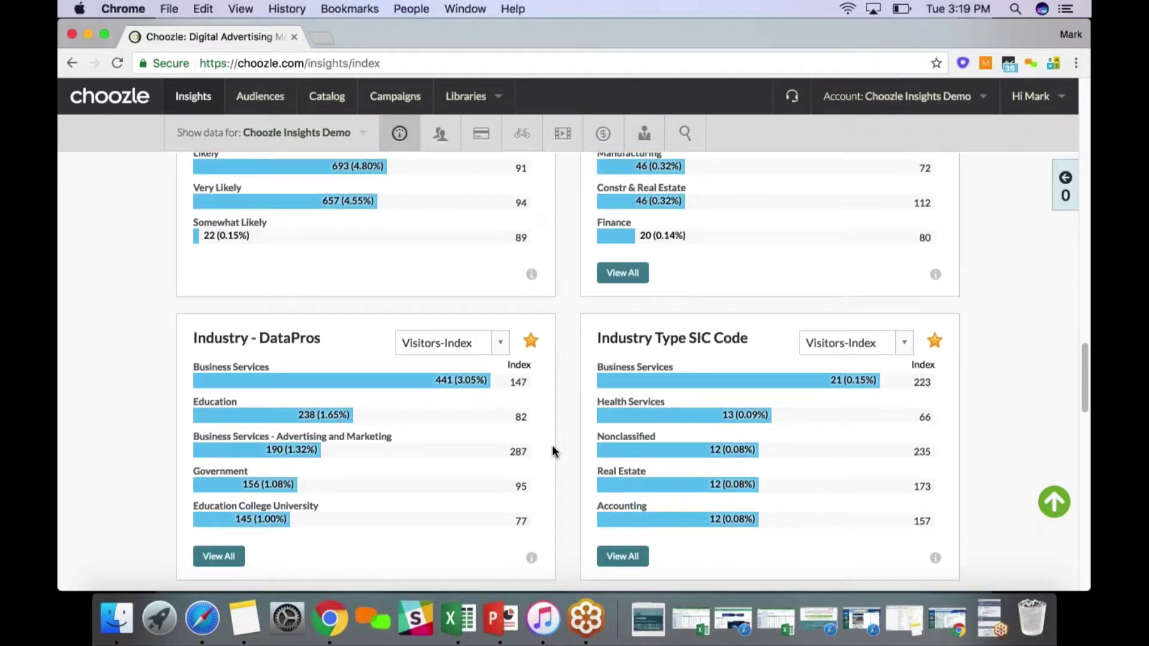
scroll(551, 452, down, 1)
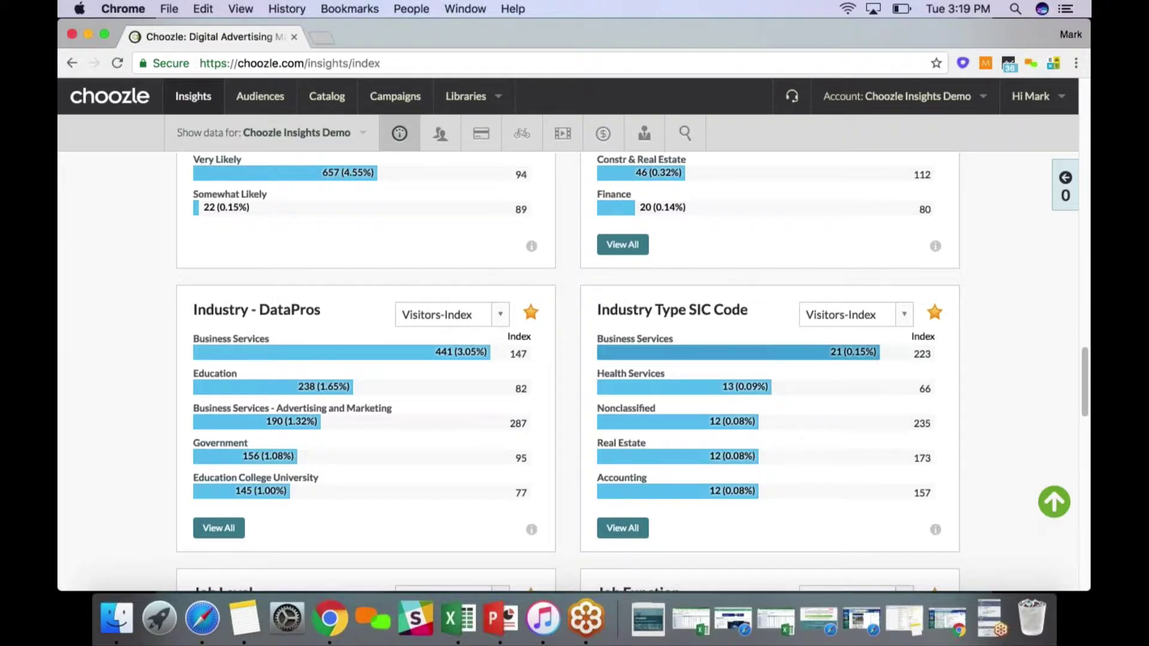
Include the Business Services SIC Code segment in the audience, reaching 492.10k
click(668, 355)
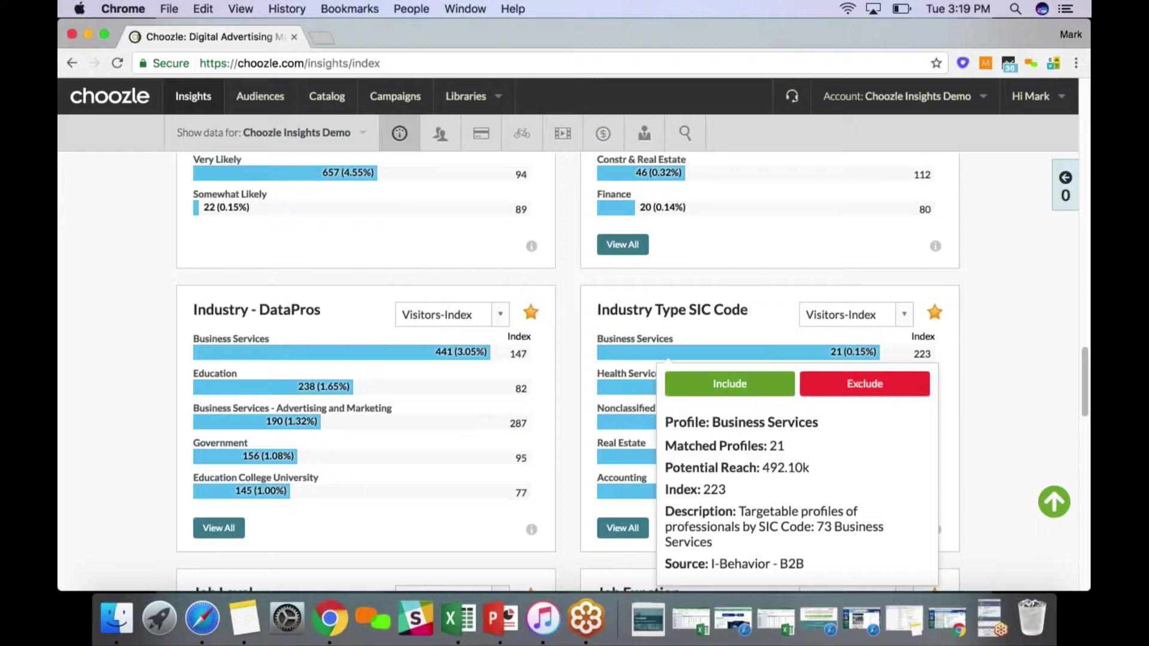
click(729, 384)
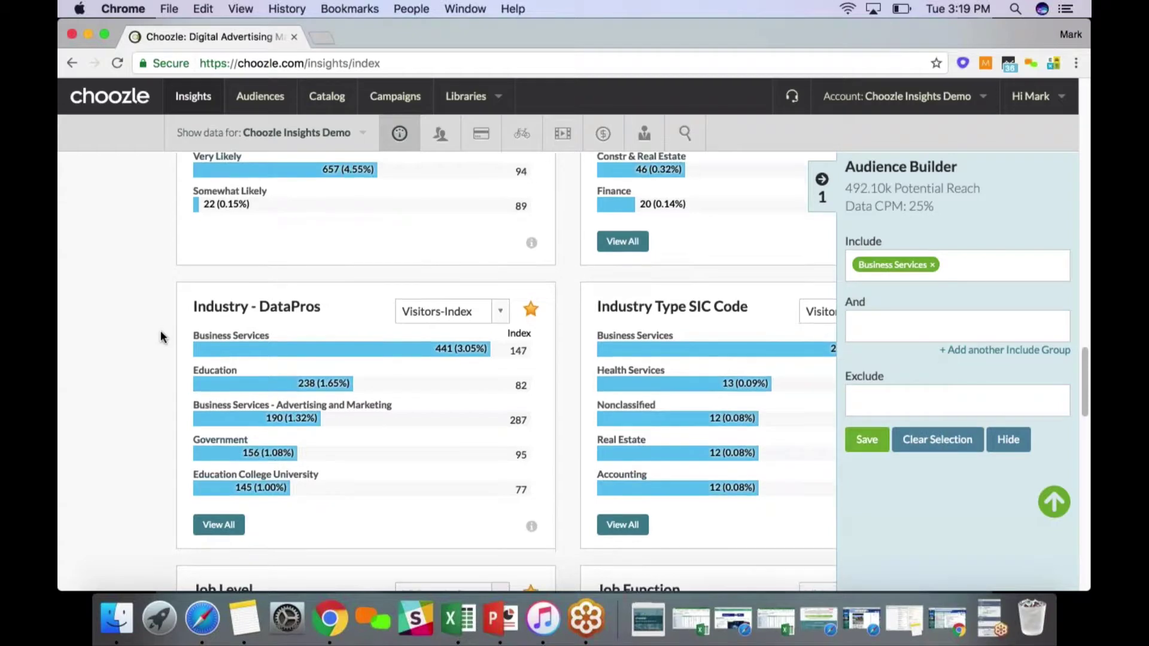
scroll(161, 335, down, 5)
scroll(161, 337, down, 6)
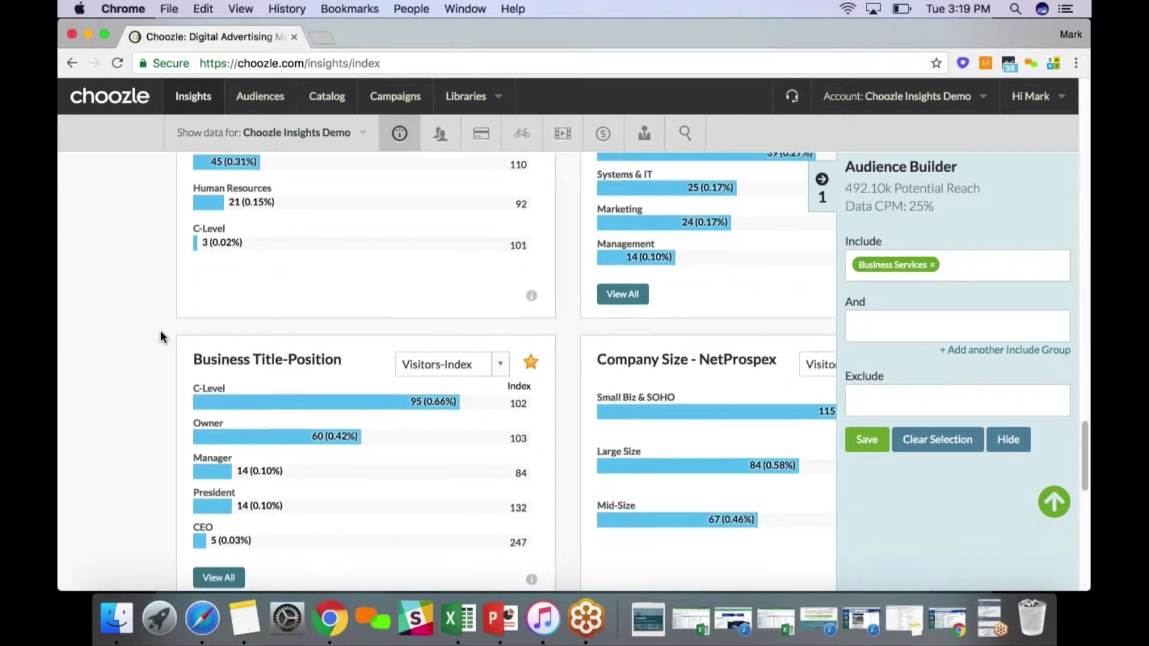
scroll(705, 390, up, 1)
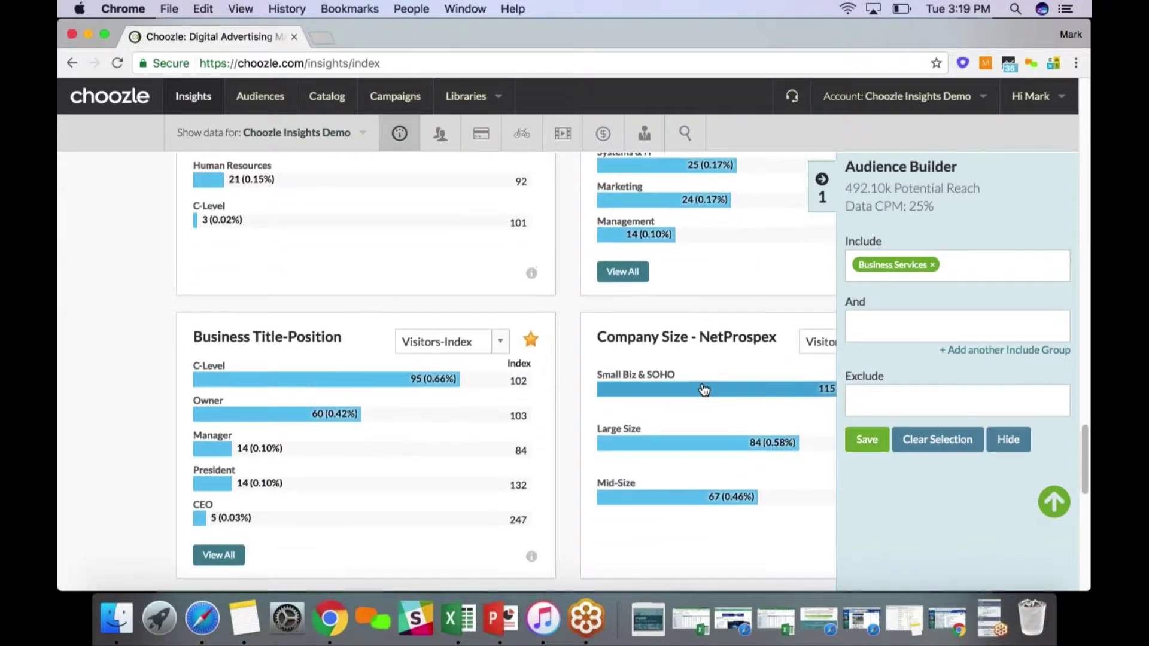
scroll(704, 390, up, 10)
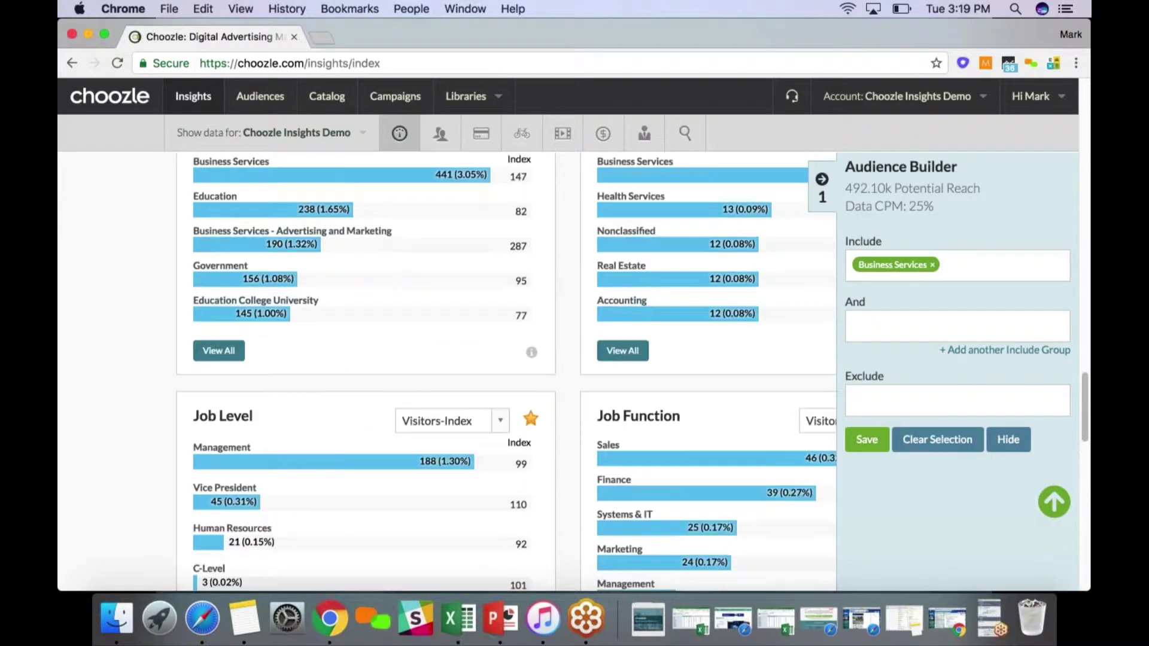
scroll(506, 374, up, 1)
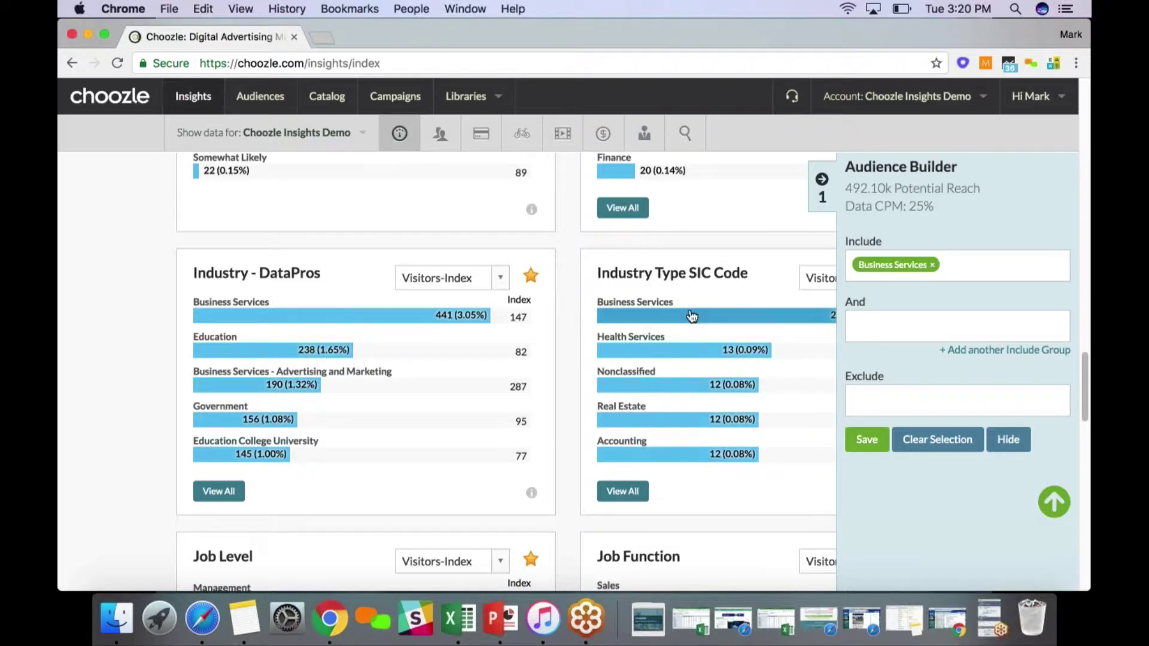
drag(689, 274, 723, 276)
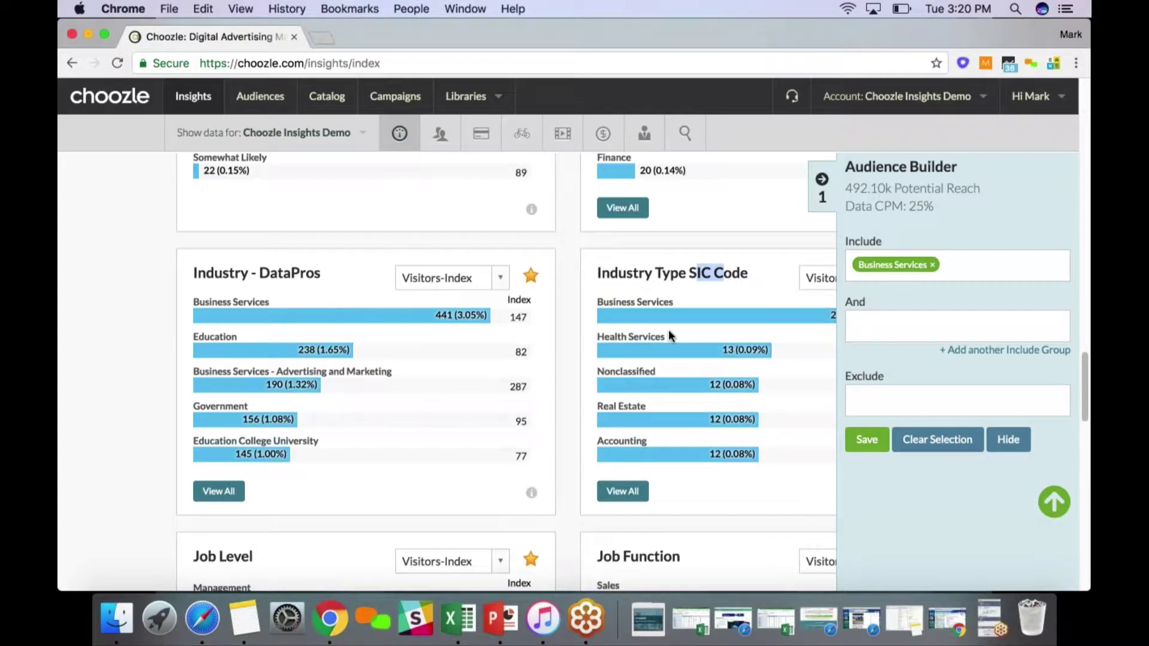
scroll(669, 332, down, 1)
scroll(669, 333, down, 3)
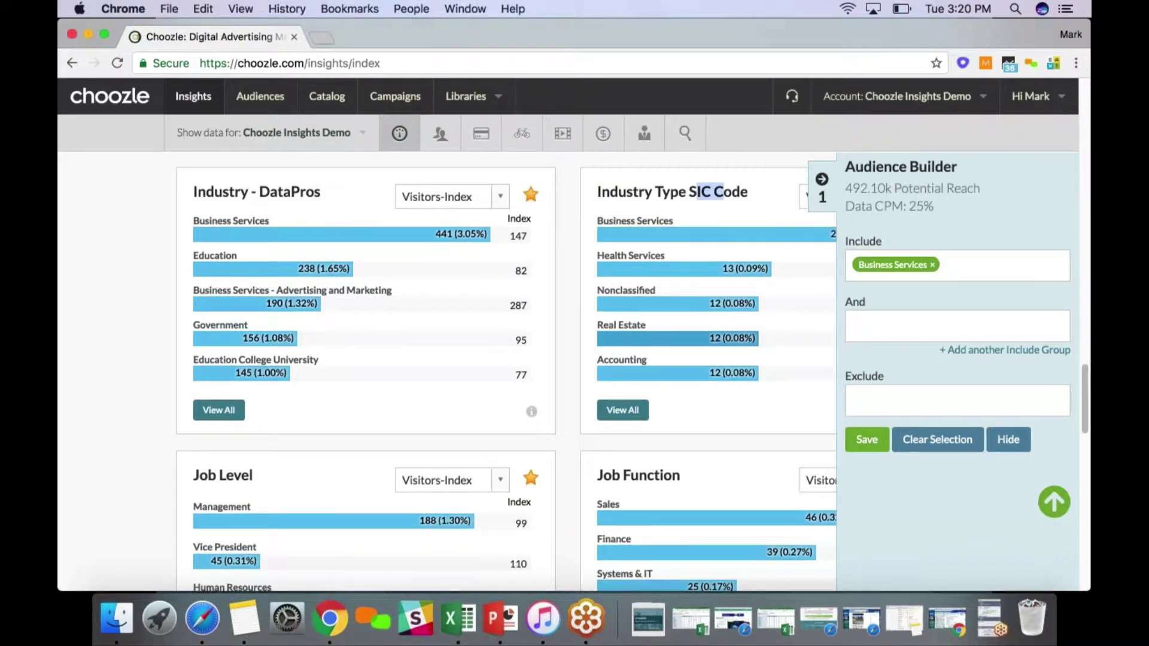
scroll(669, 334, down, 1)
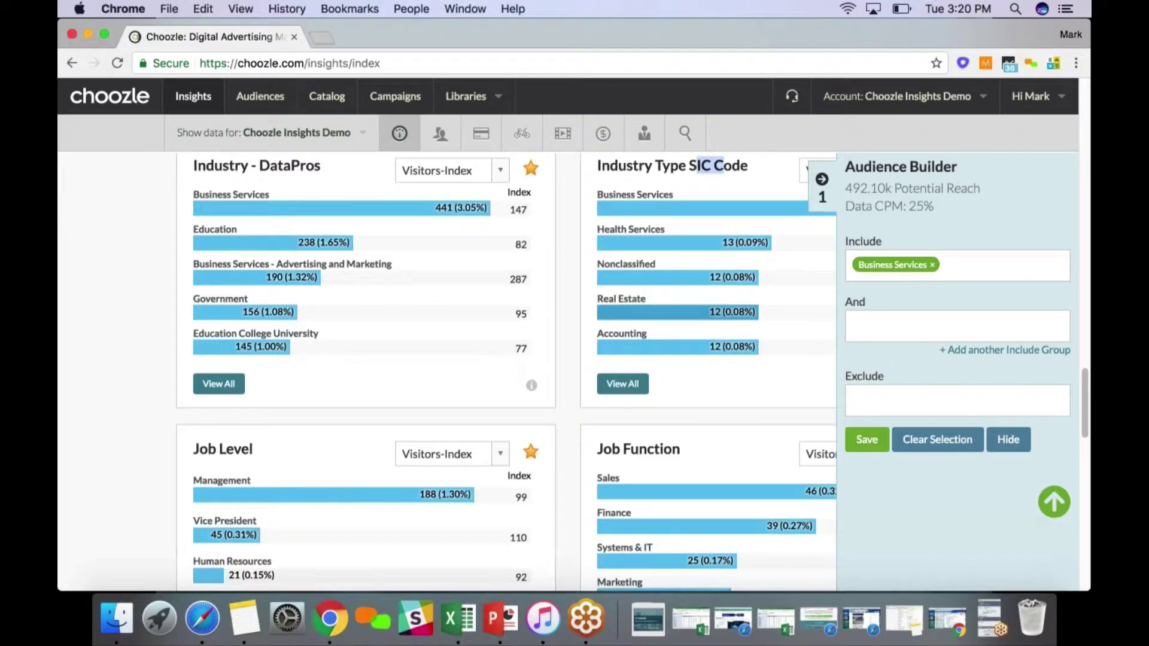
scroll(676, 312, down, 3)
scroll(676, 312, up, 4)
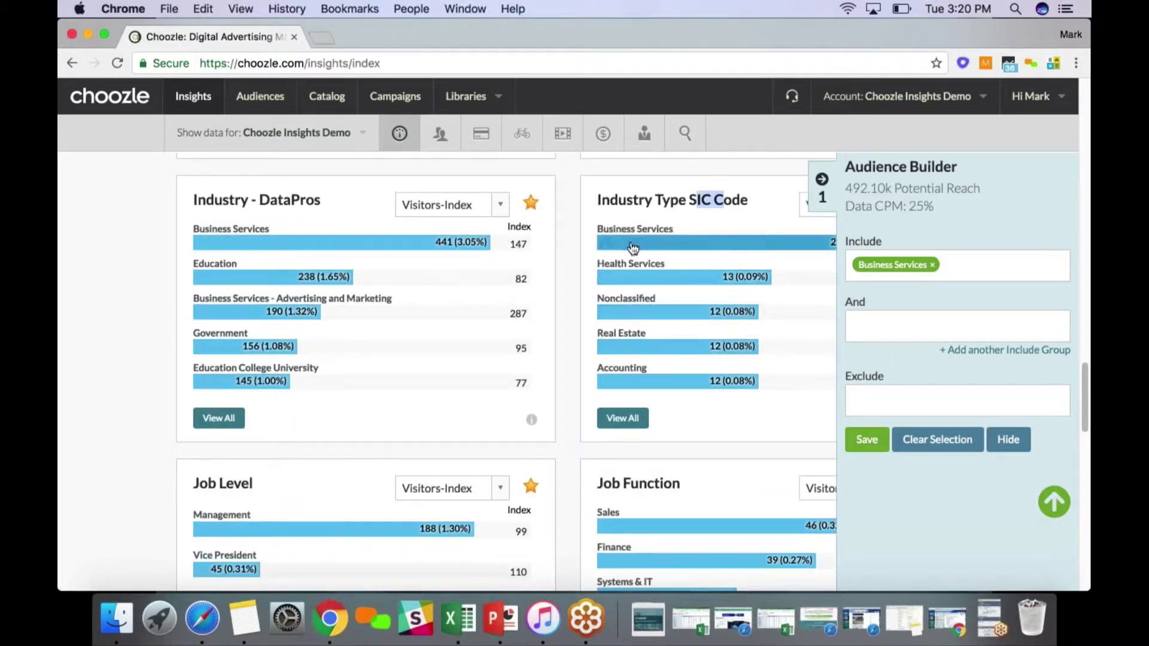
scroll(706, 242, down, 9)
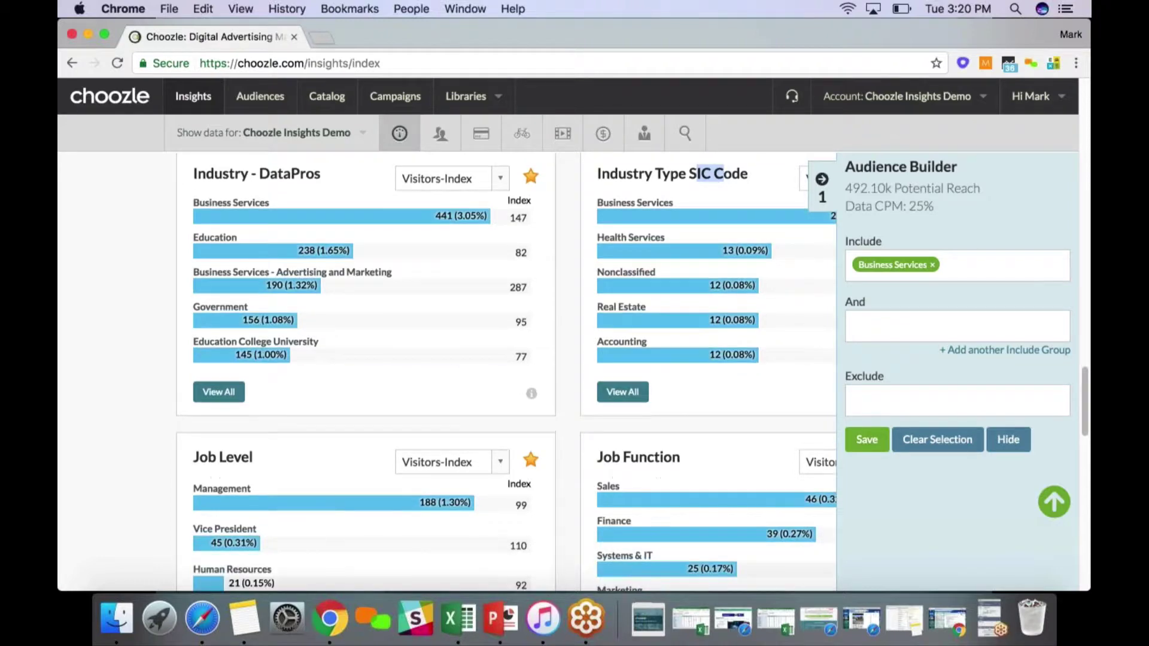
scroll(655, 297, down, 6)
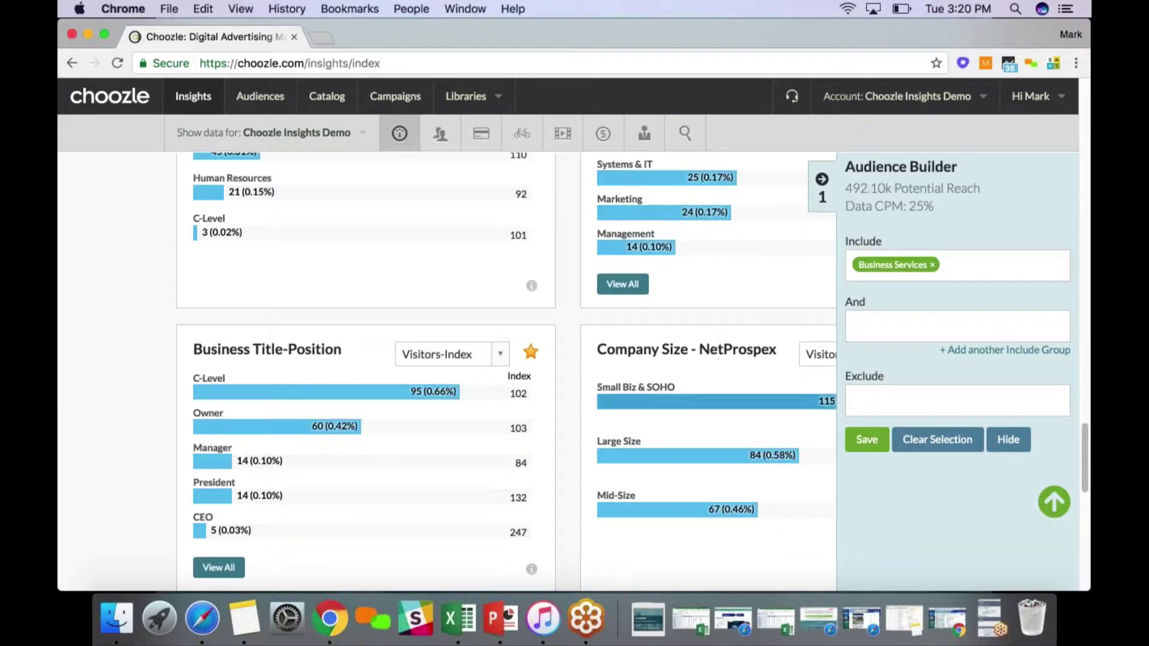
Add the Small Biz & SOHO segment to the audience's Include group
click(690, 402)
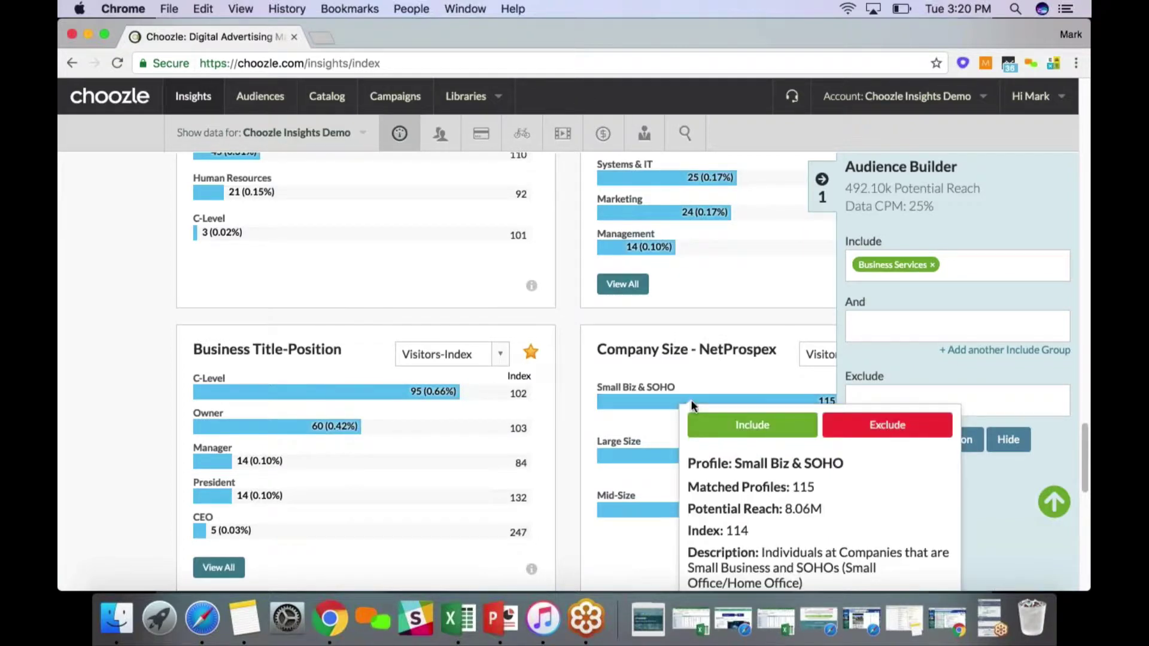
scroll(690, 402, down, 1)
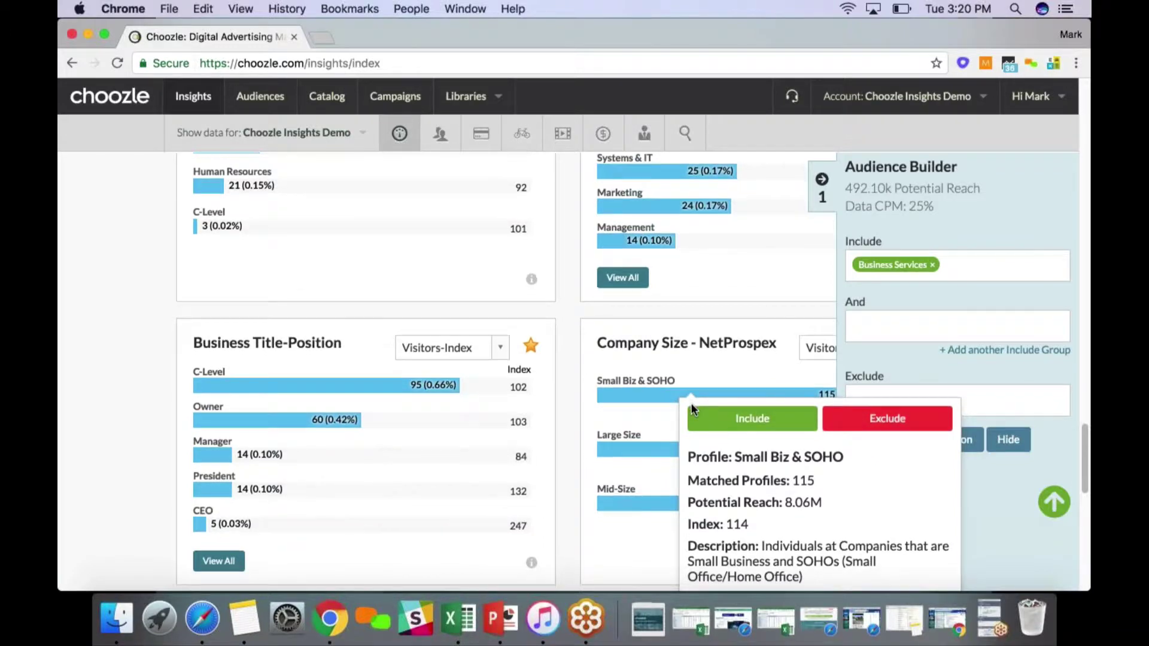
click(725, 421)
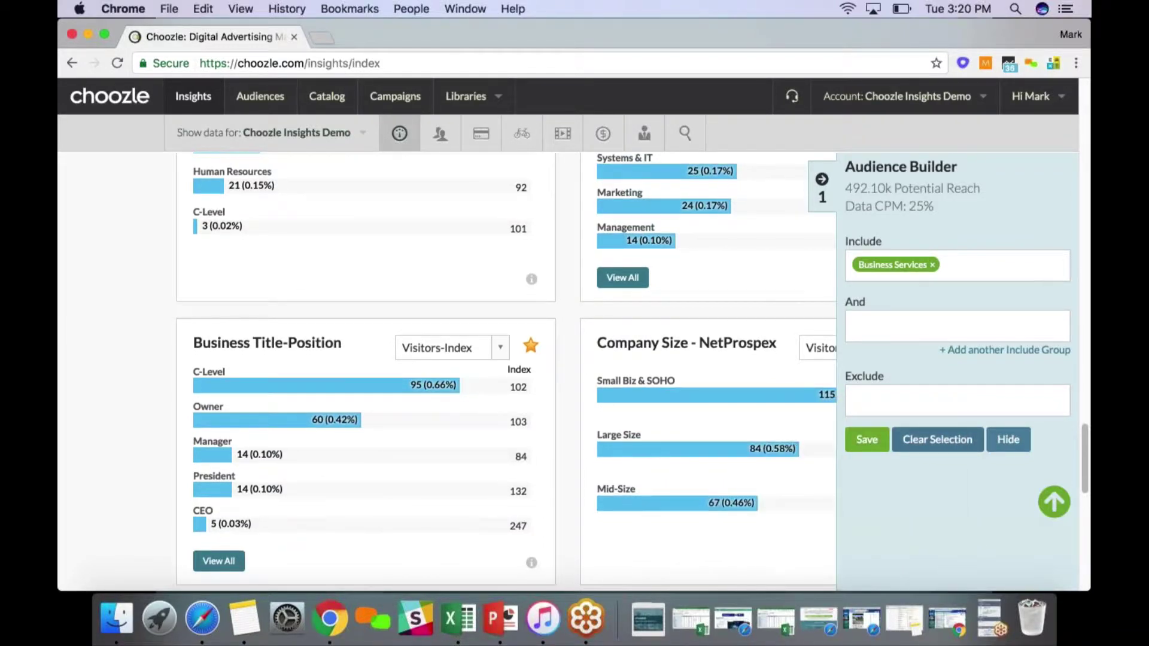
Add Female from the Gender chart, raising potential reach to 316.34M
scroll(726, 421, up, 2)
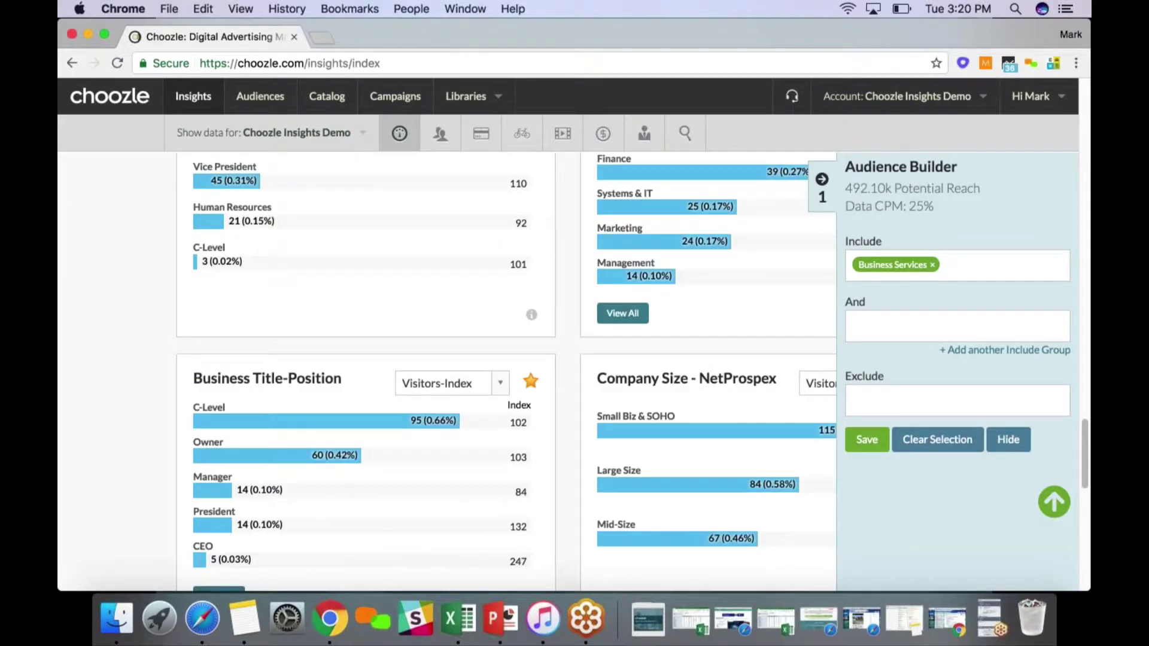
scroll(508, 400, up, 20)
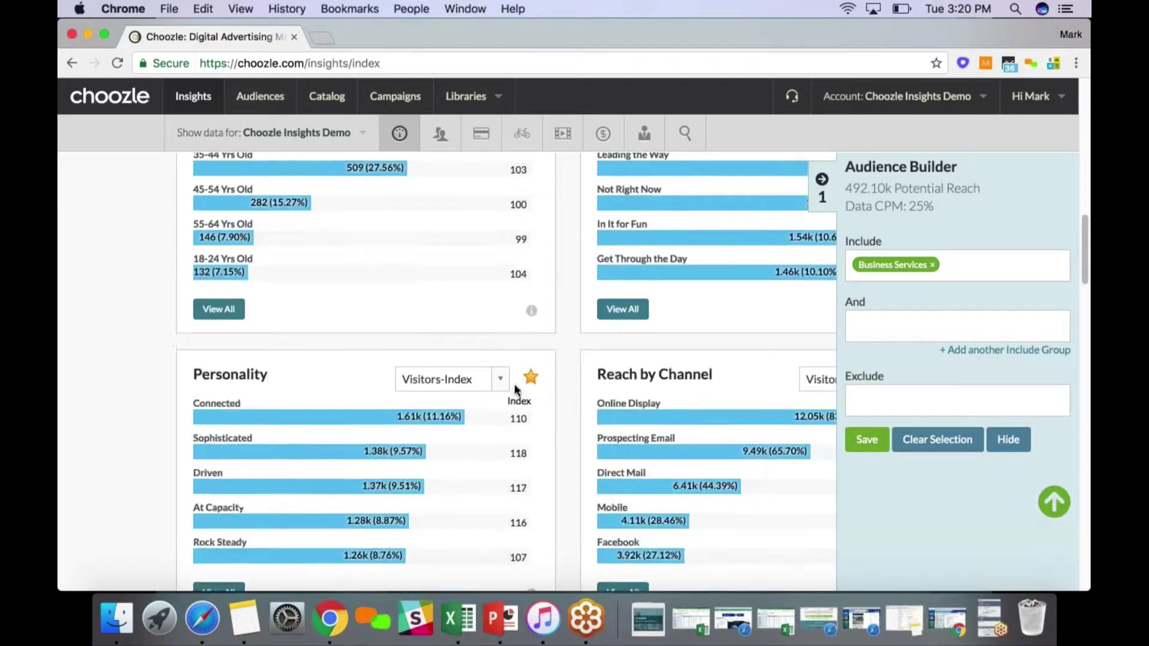
scroll(514, 386, up, 3)
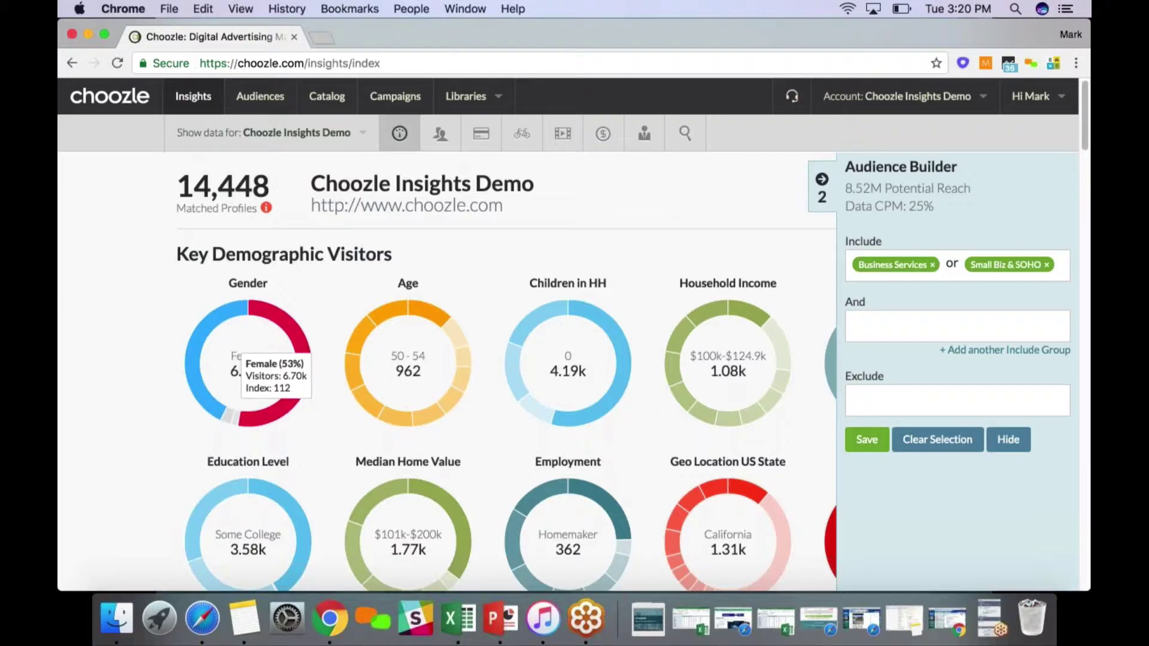
click(290, 330)
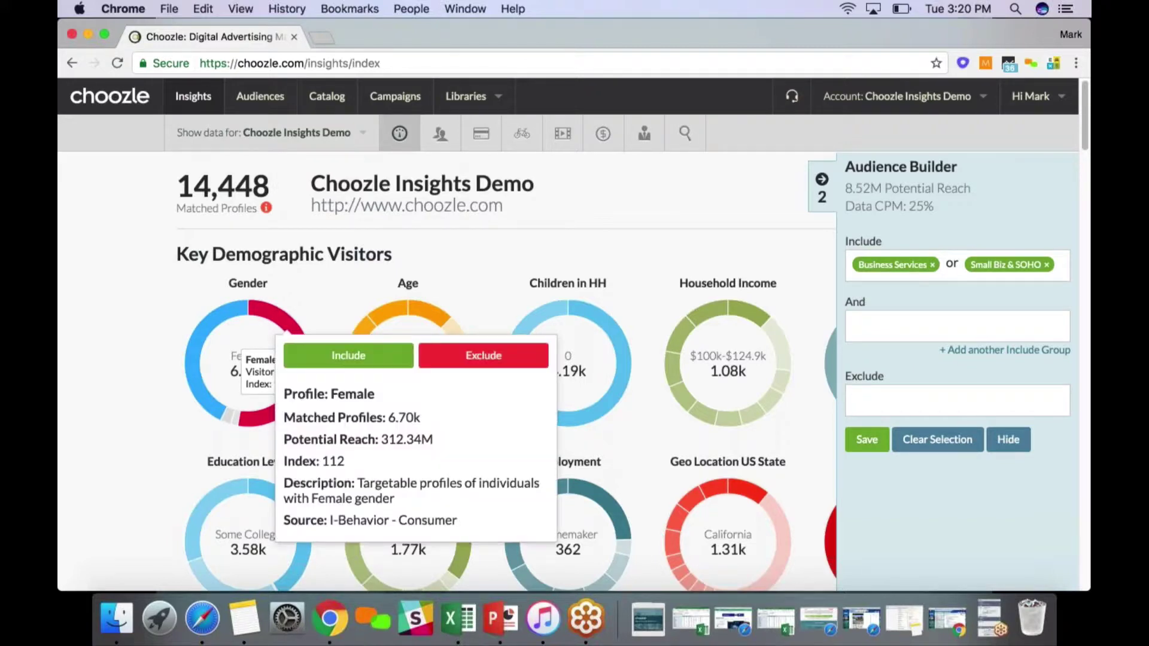
click(328, 359)
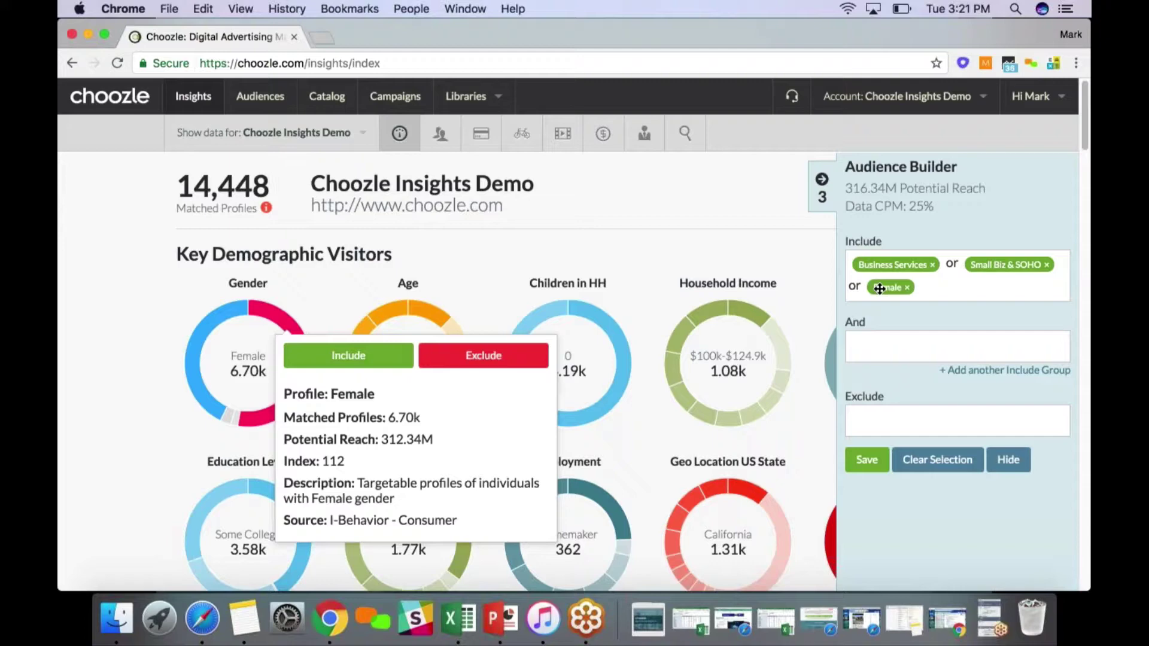
Move Female into a separate And group, narrowing reach to 4.52M at 39% data CPM
drag(878, 288, 878, 340)
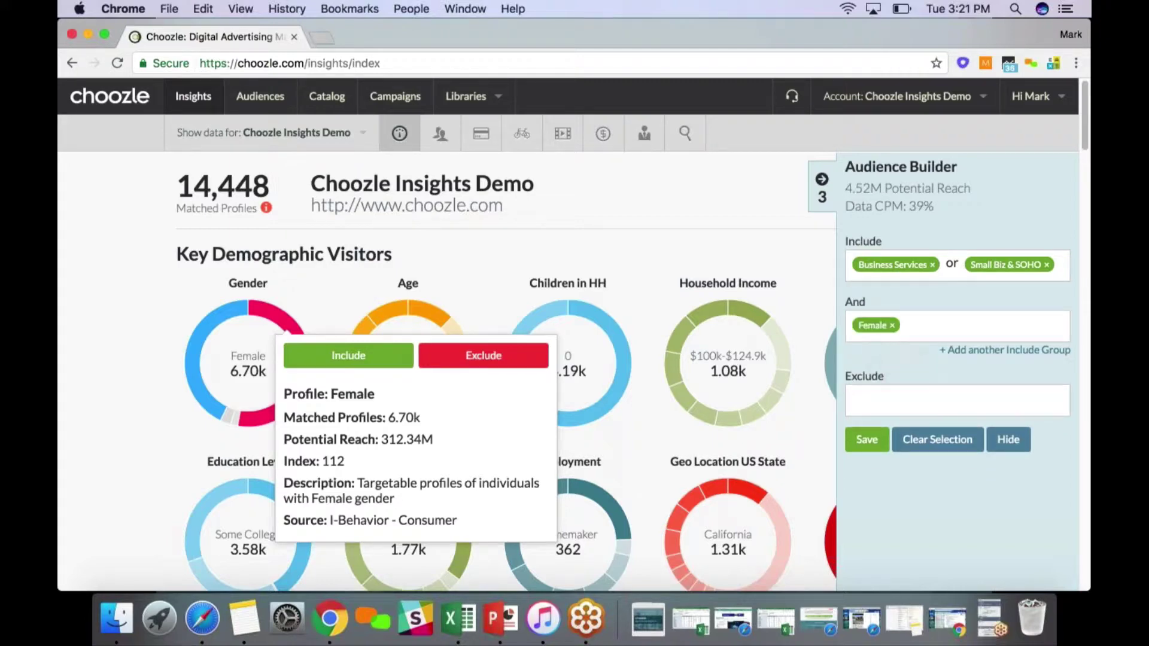
drag(931, 205, 904, 205)
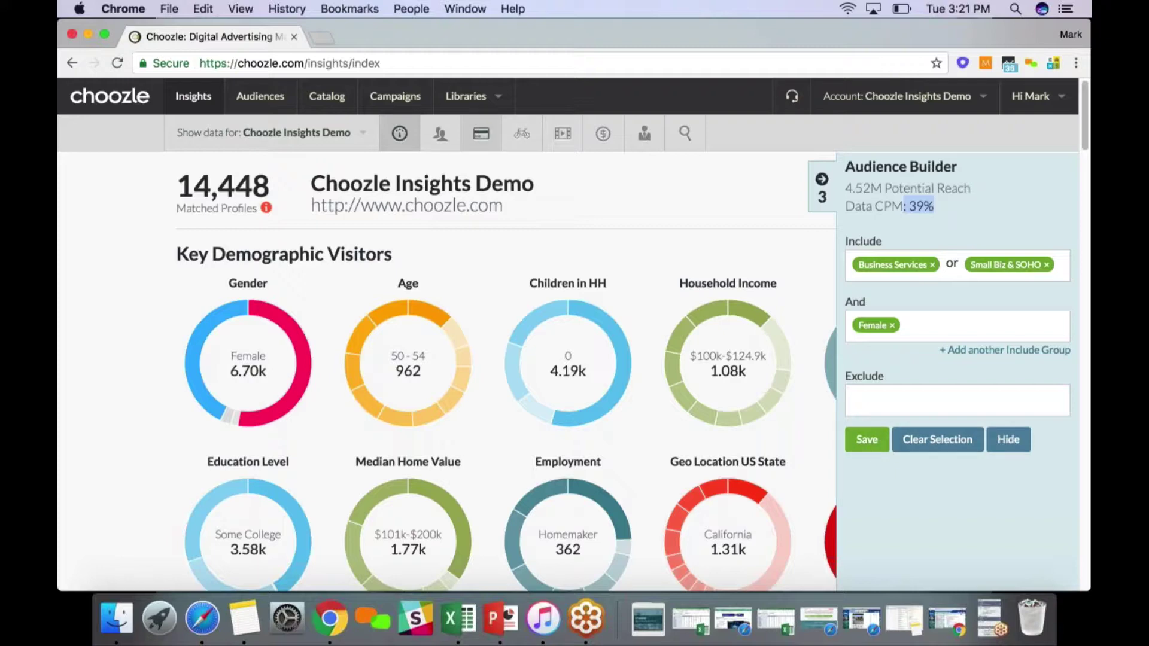
click(250, 97)
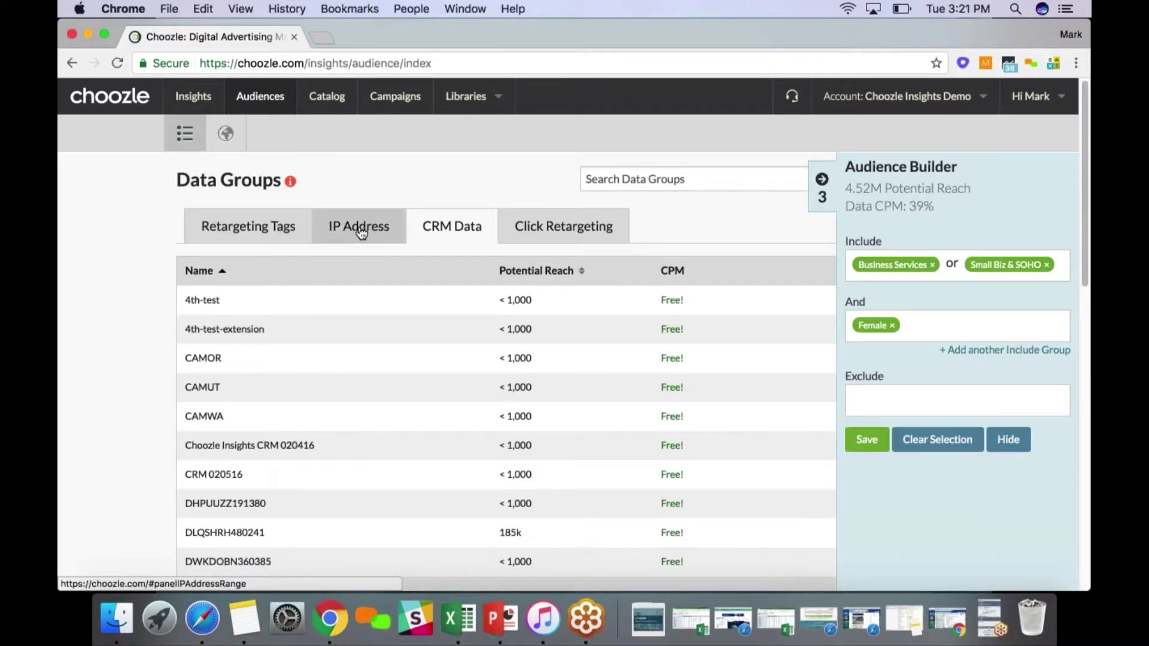
Clear the Audience Builder to 0 reach while browsing Retargeting Tags, CRM Data and IP Address groups
click(191, 240)
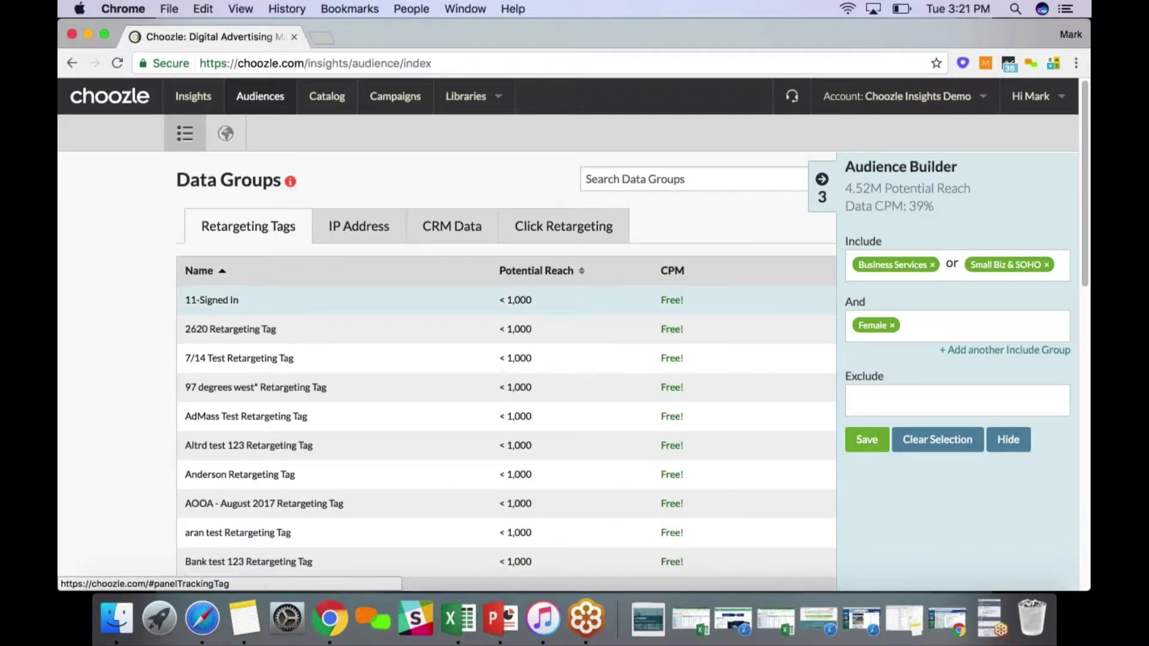
click(948, 443)
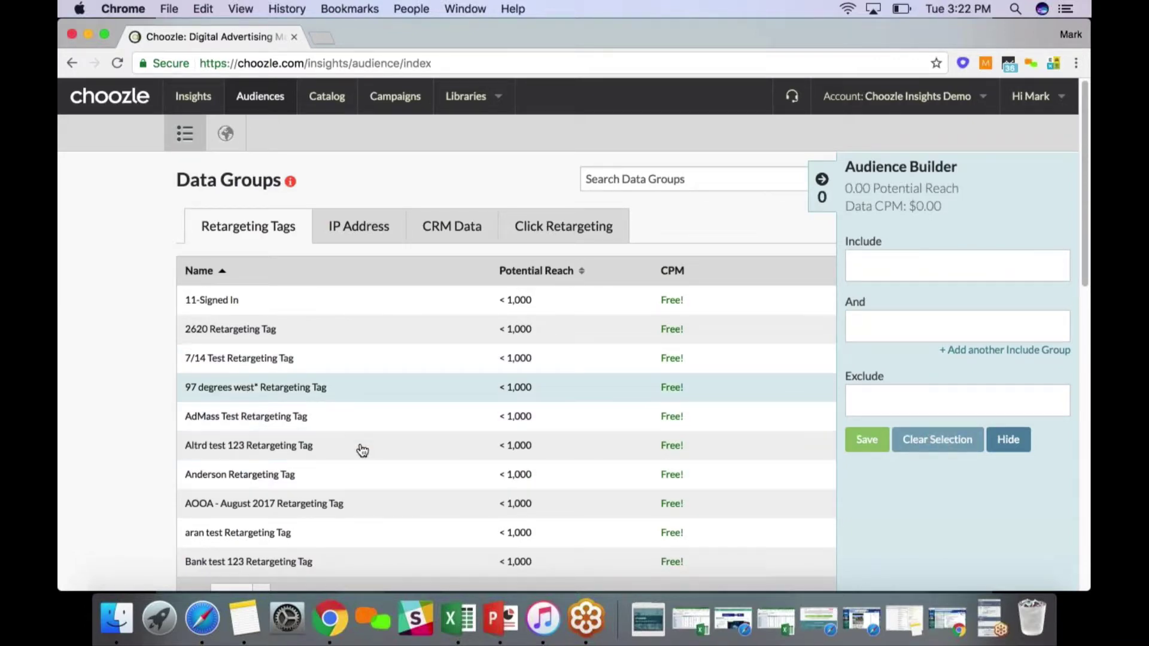
click(467, 235)
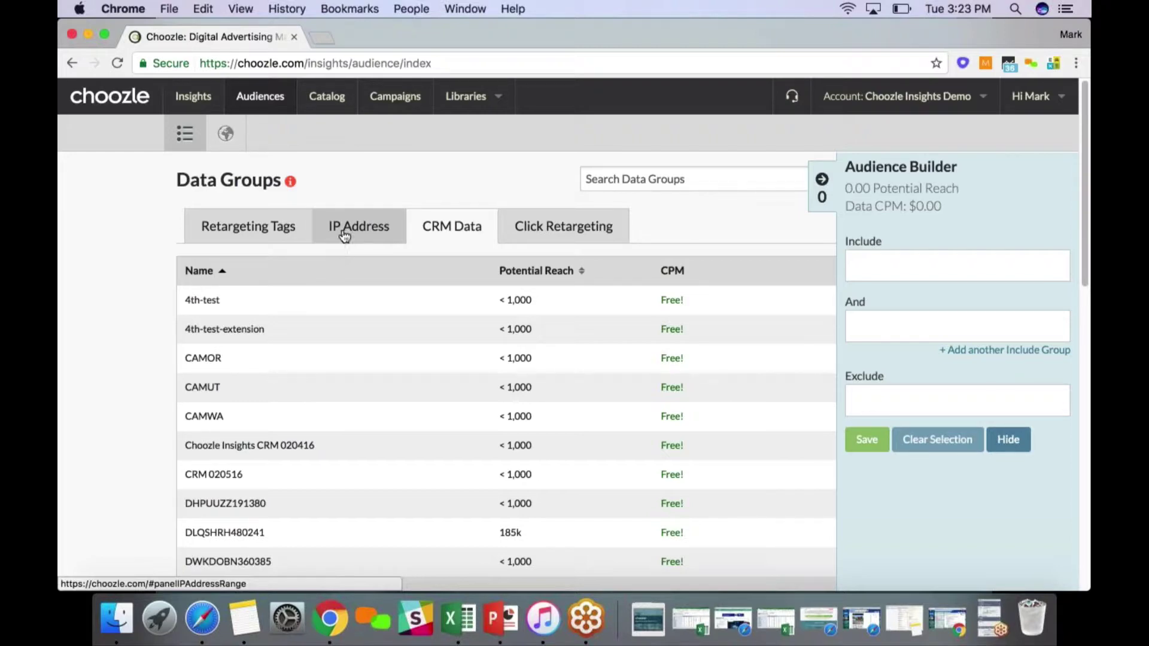
click(344, 233)
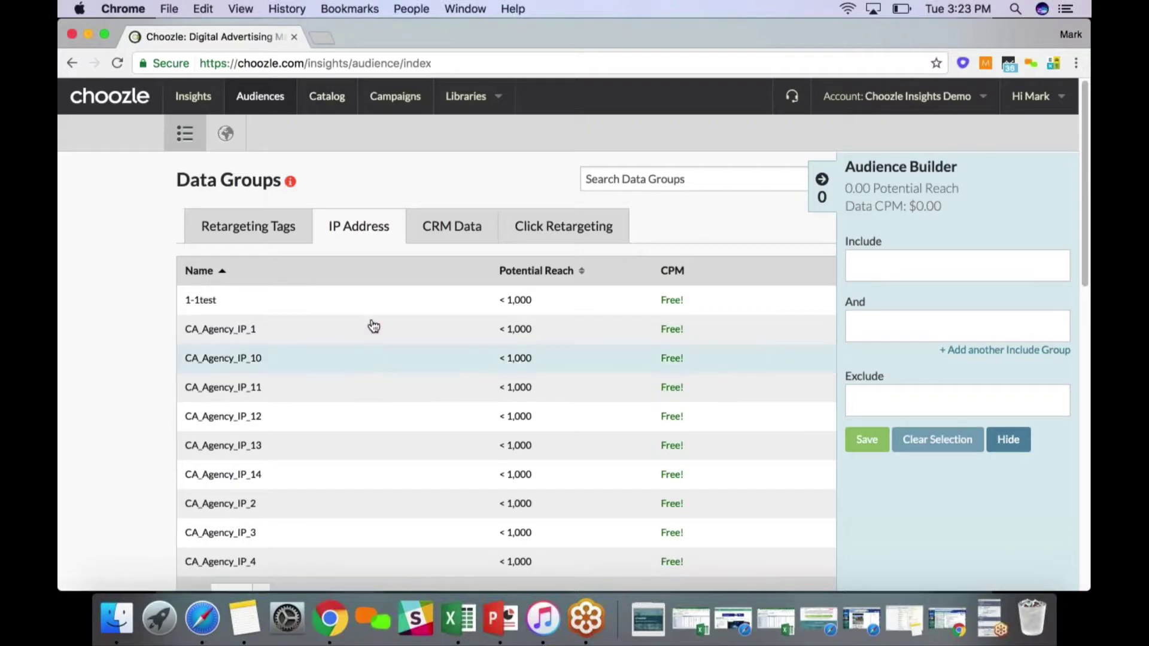
View the 1-1test IP group details, then go to the Demographic Audience Catalog
click(374, 301)
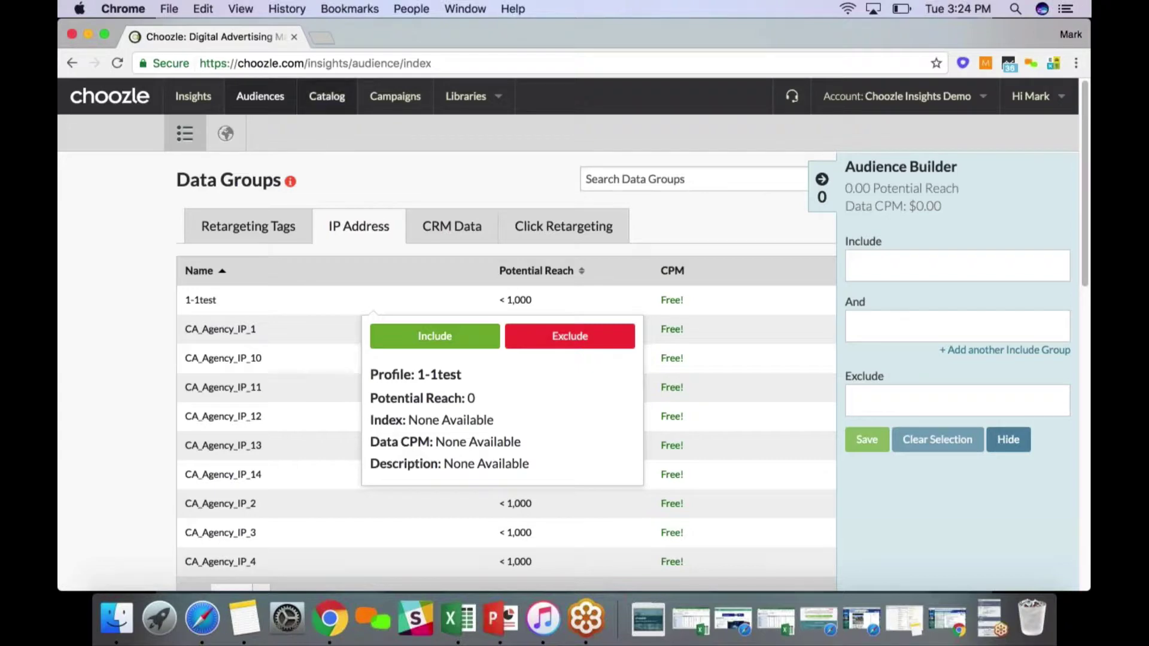
click(328, 97)
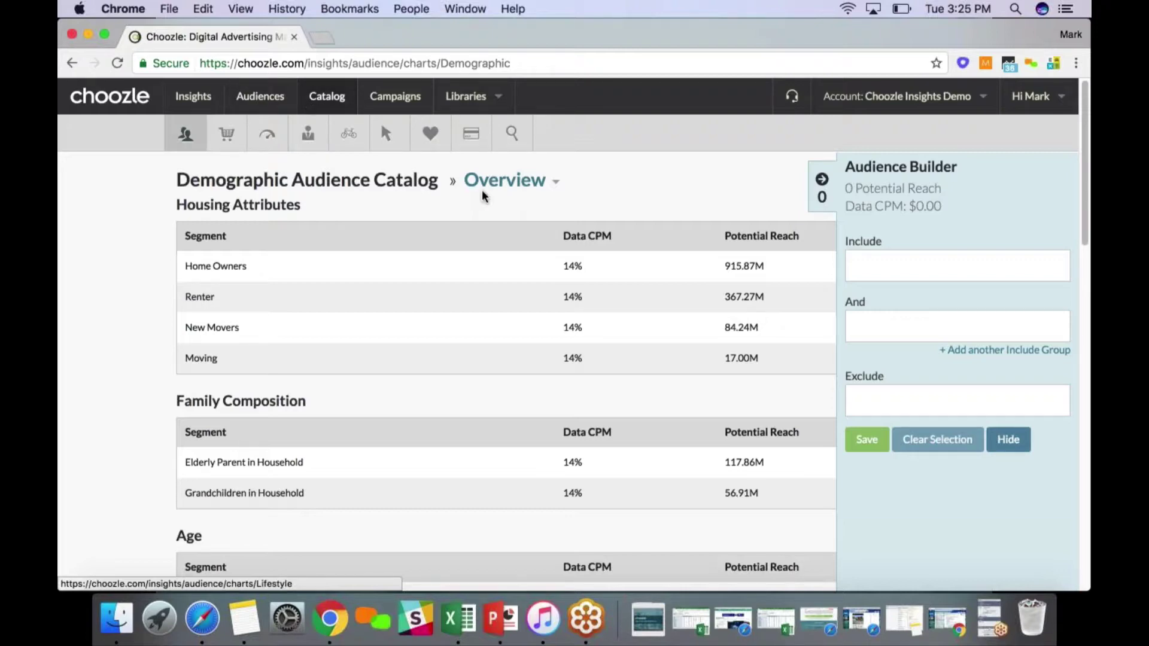
Filter Catalog Search by the Edmunds data brand
click(511, 134)
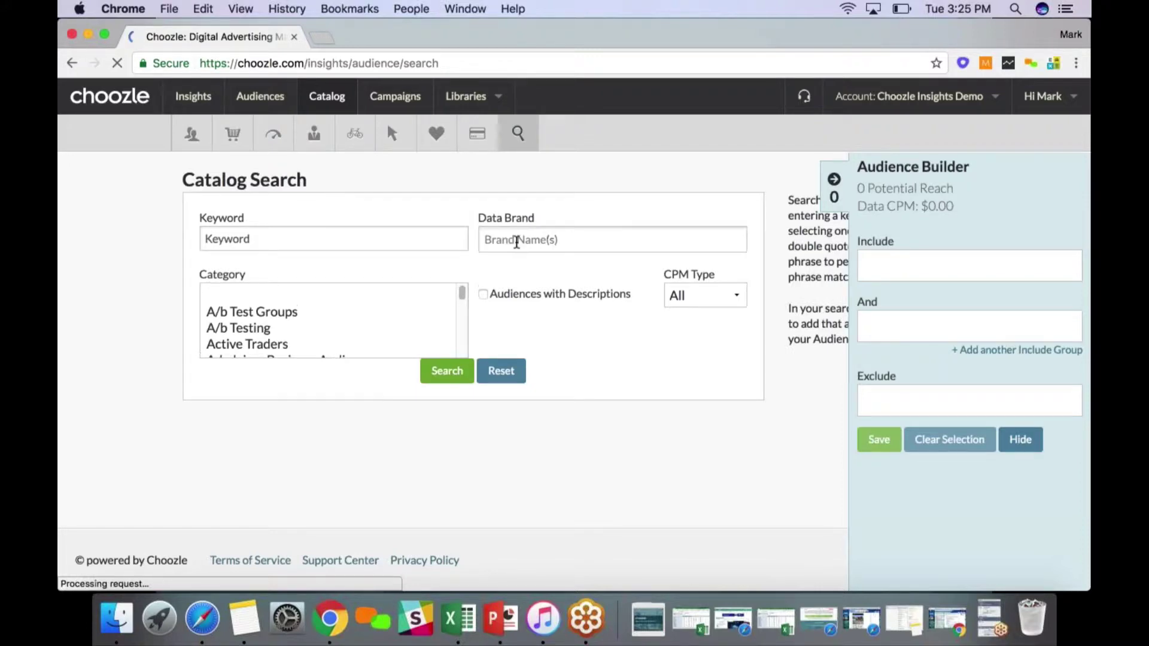
click(516, 240)
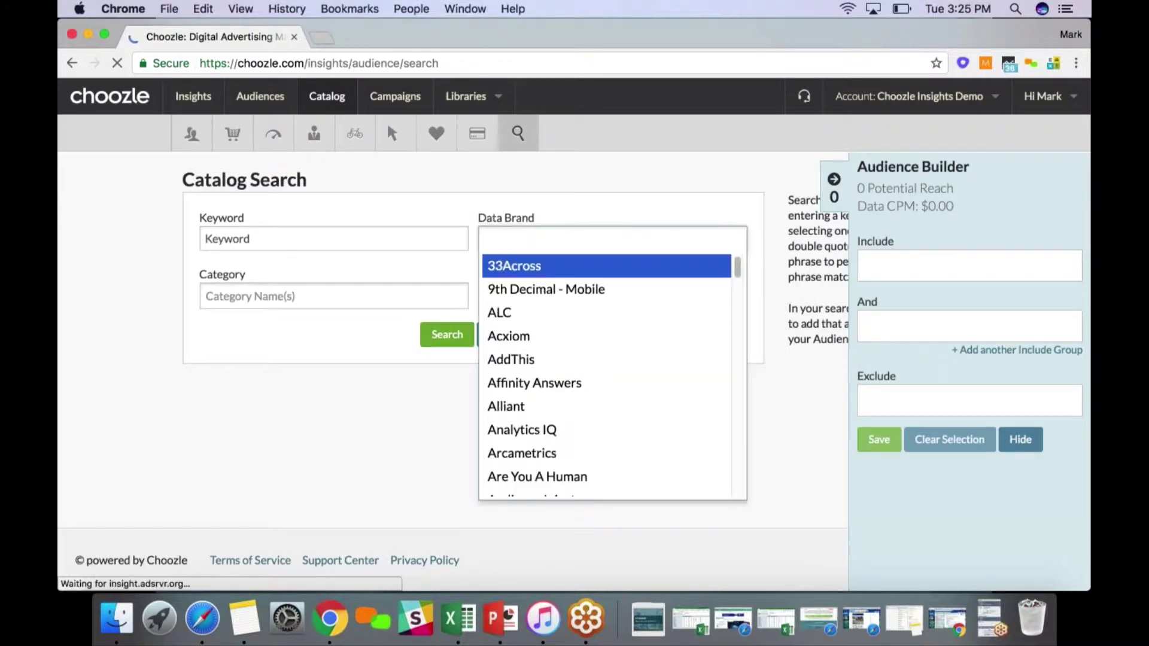
scroll(544, 418, down, 3)
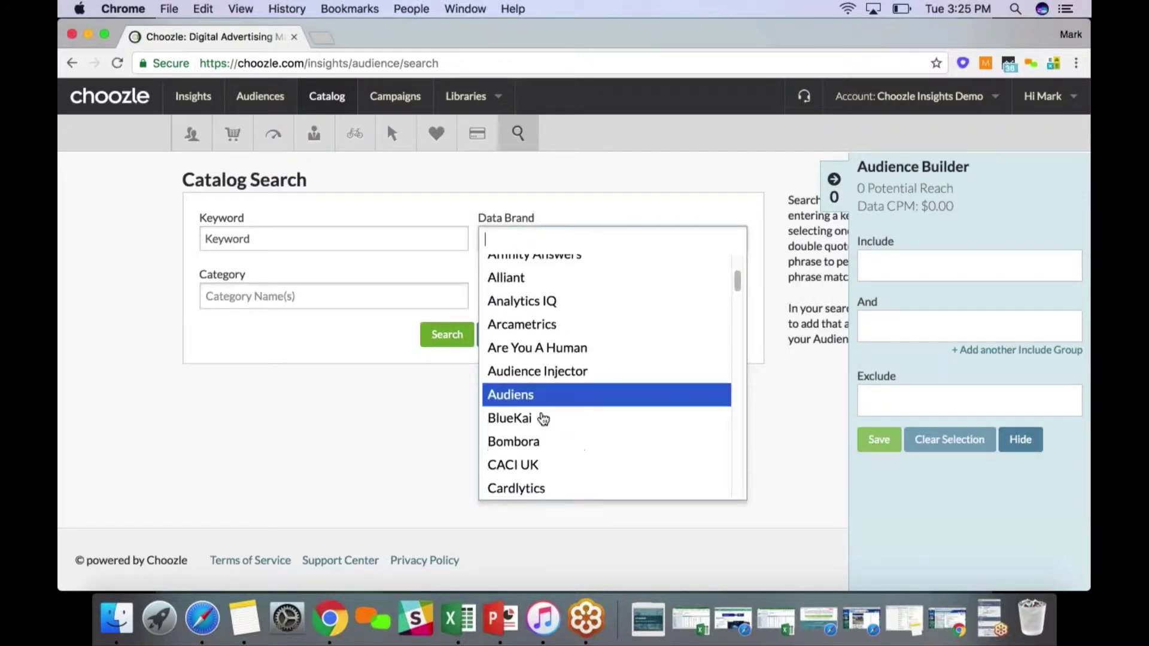
scroll(550, 421, down, 5)
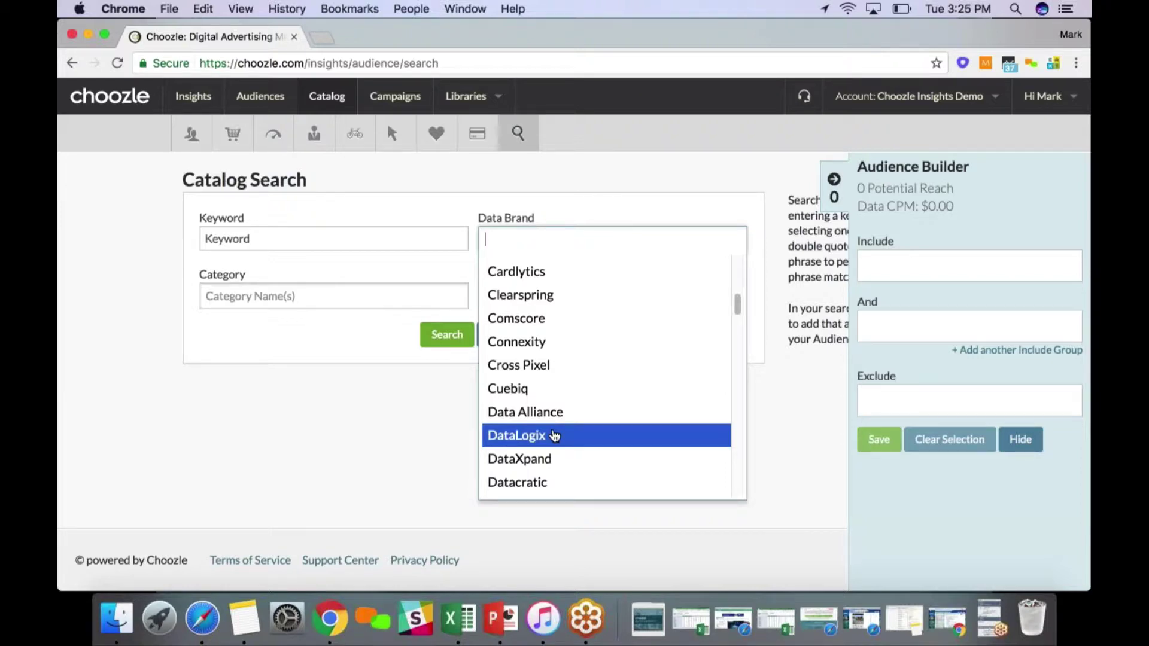
scroll(554, 436, down, 1)
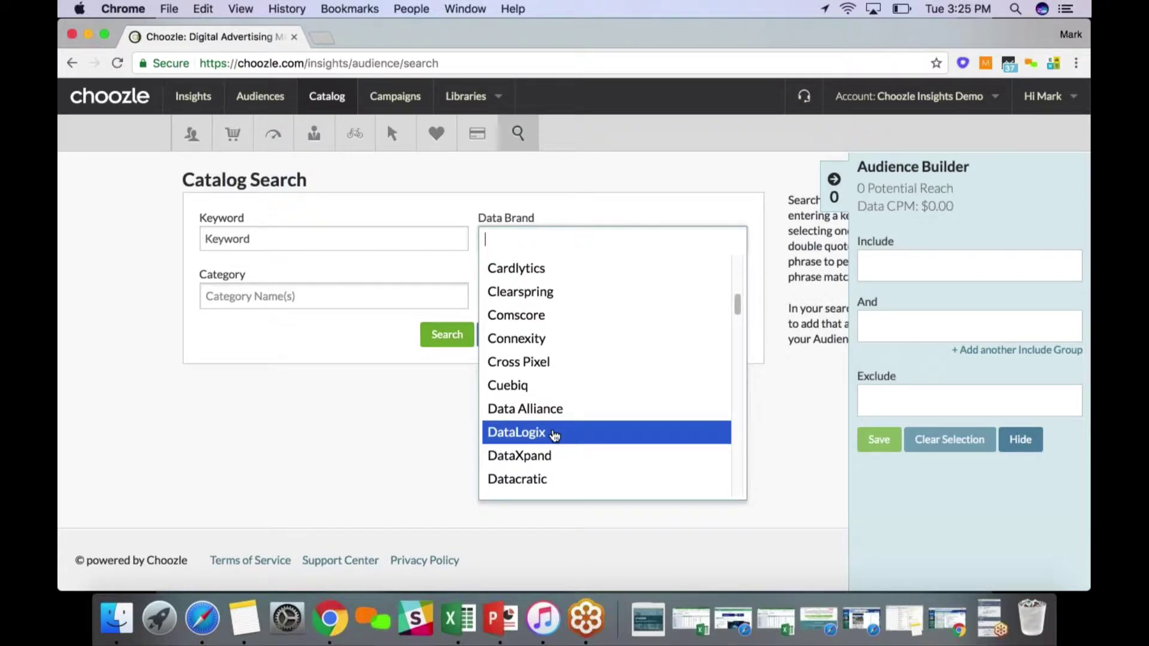
scroll(555, 436, down, 1)
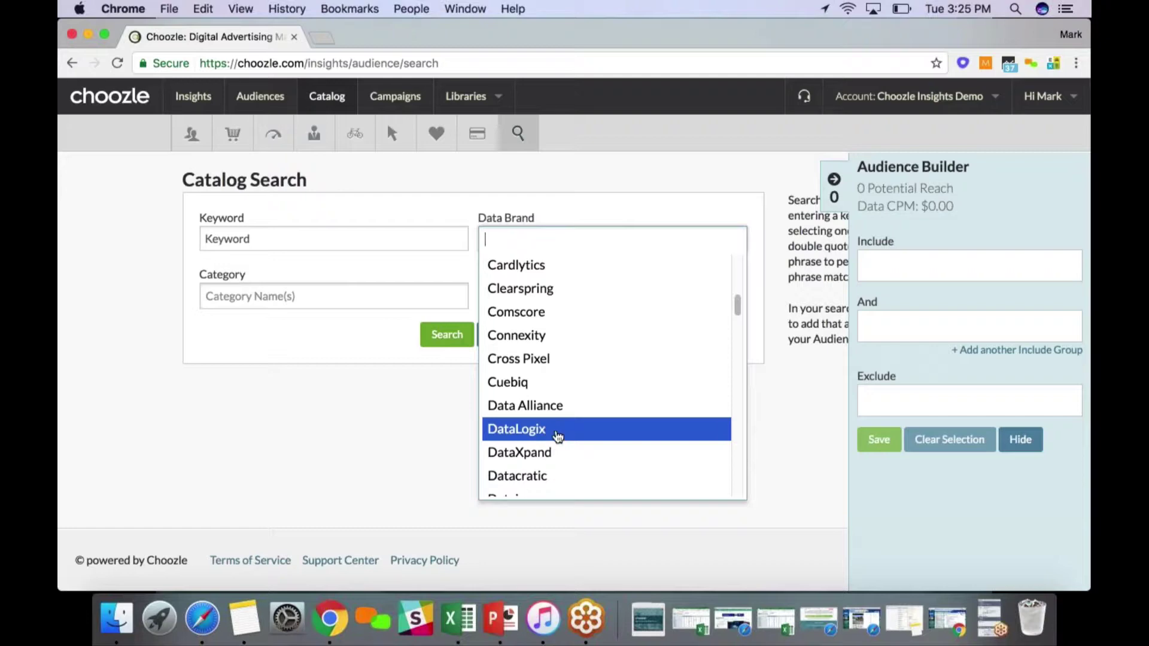
scroll(558, 436, down, 3)
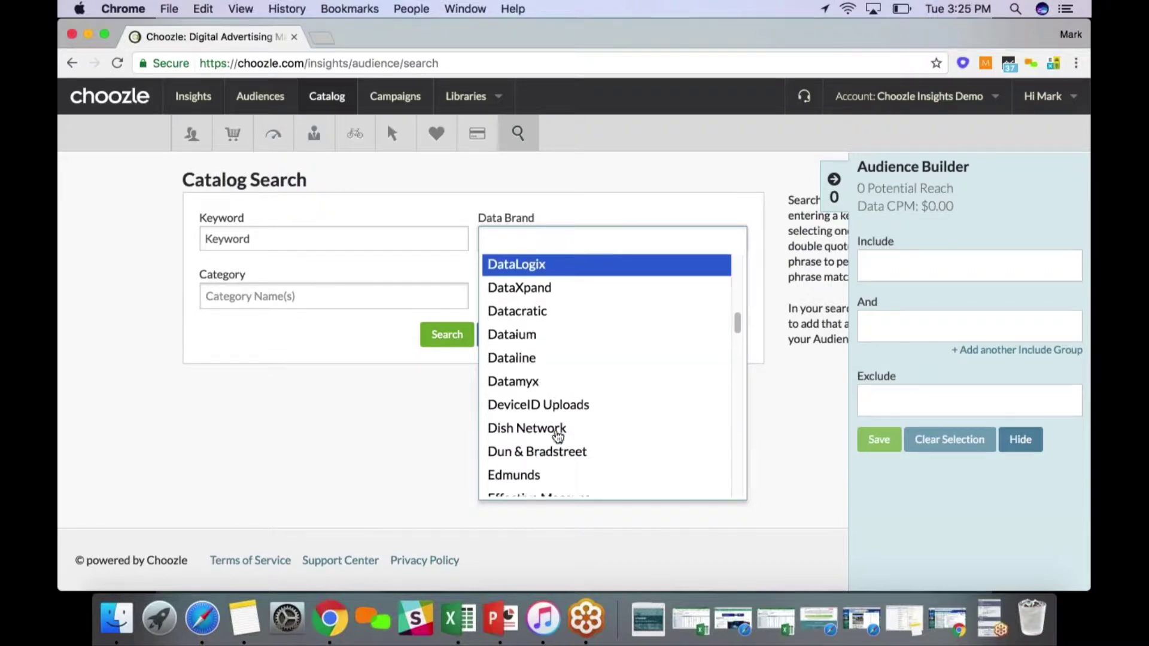
scroll(556, 419, down, 2)
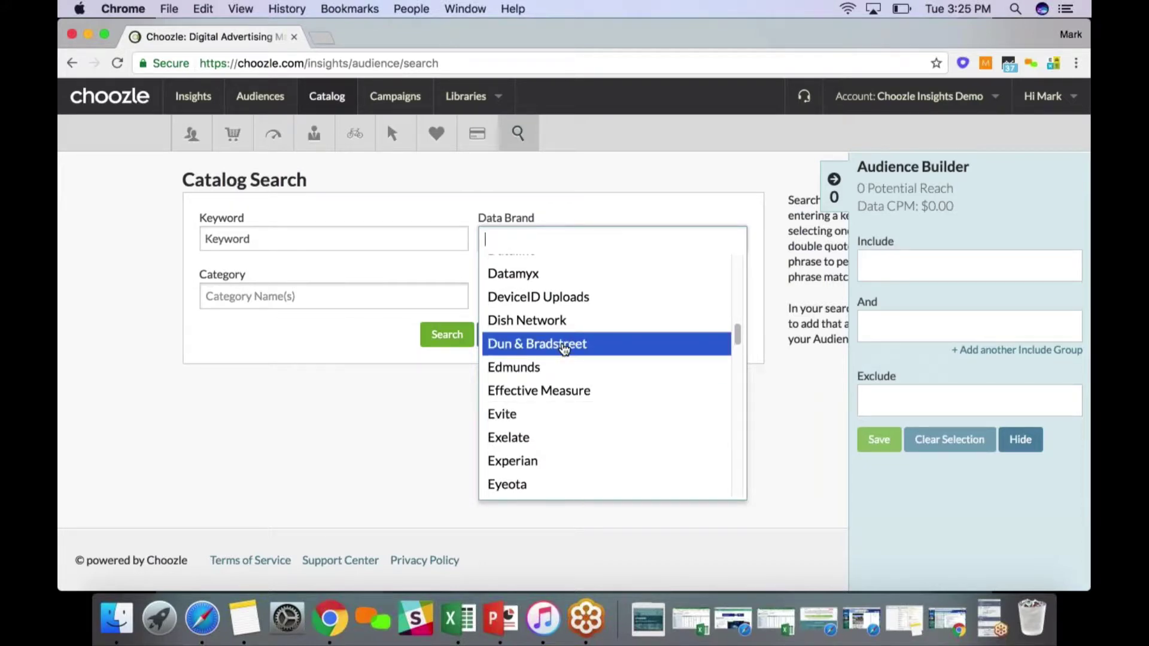
scroll(563, 347, down, 2)
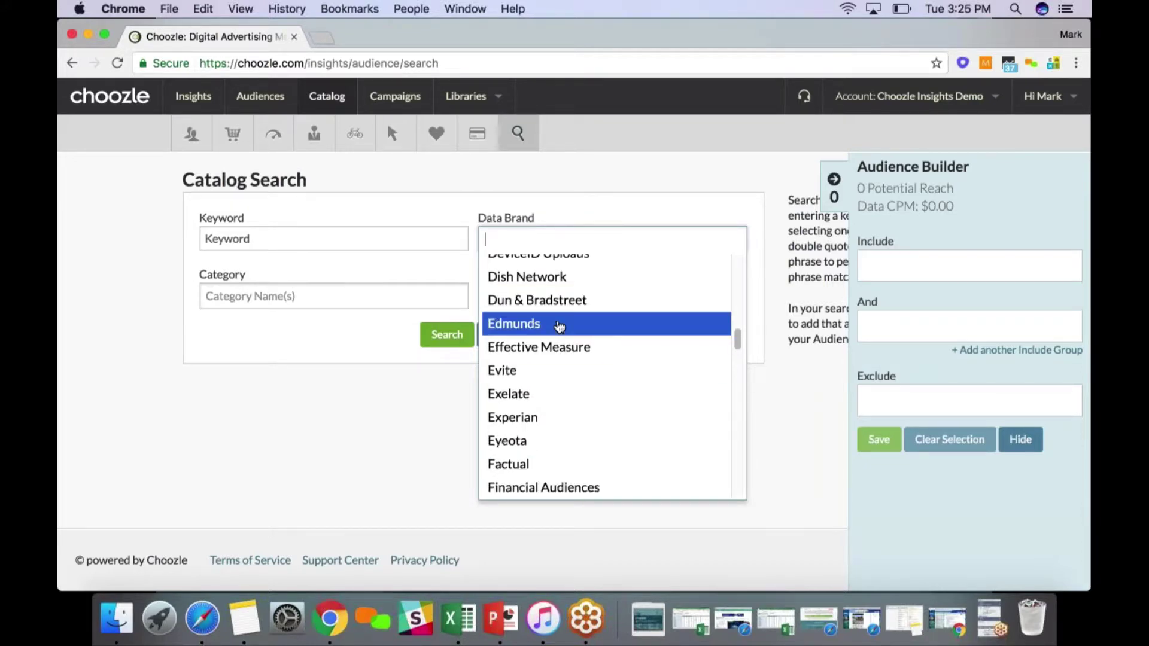
click(559, 326)
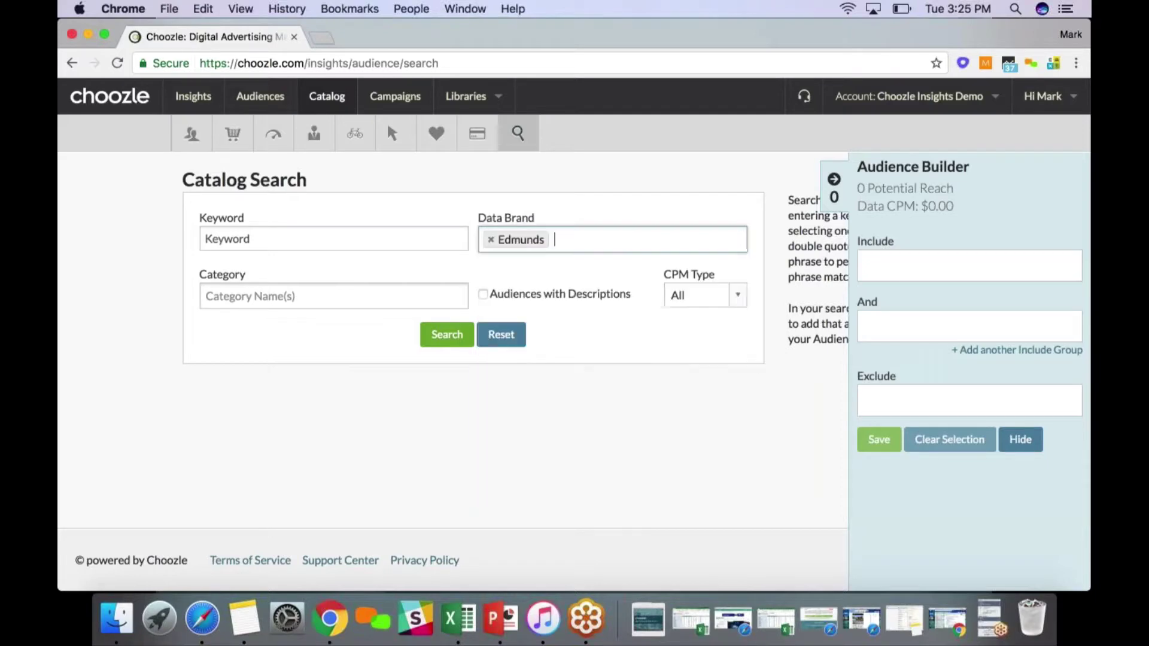
Search the catalog for Edmunds and review the FIAT 500e audience profile
click(447, 334)
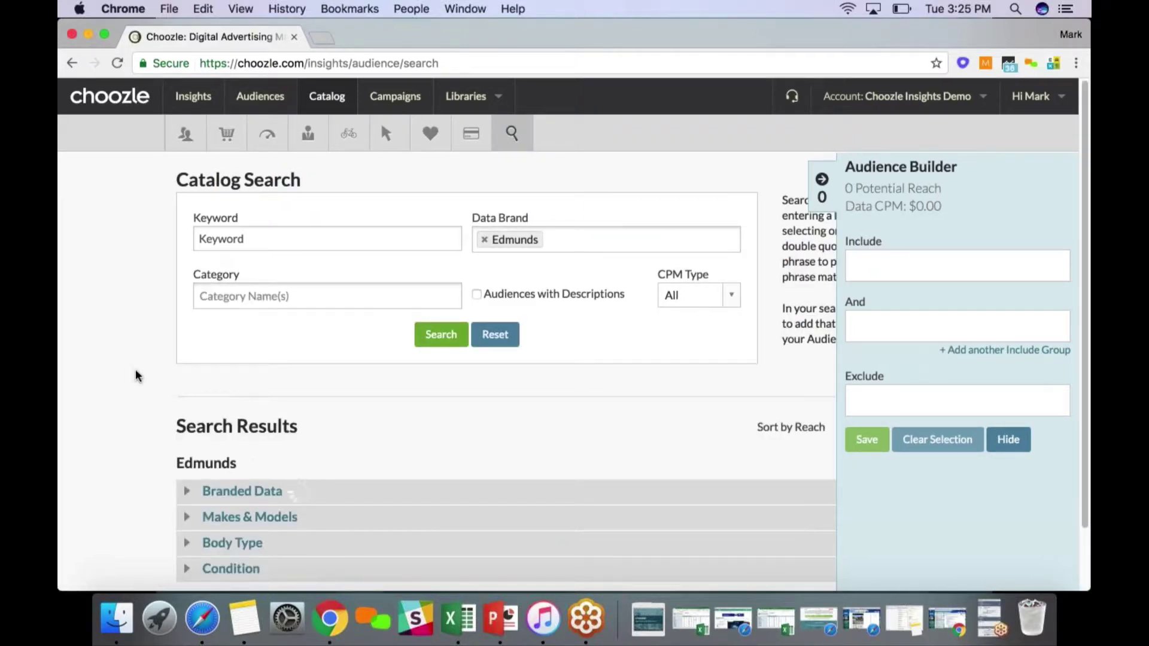
scroll(158, 376, down, 1)
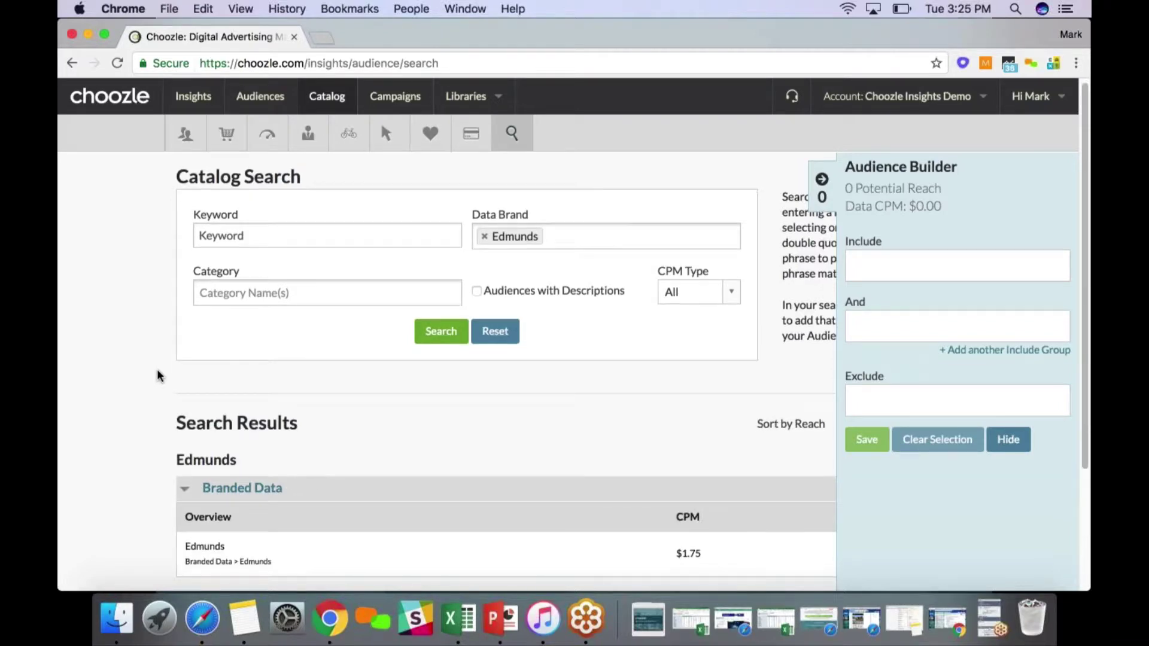
scroll(159, 376, down, 5)
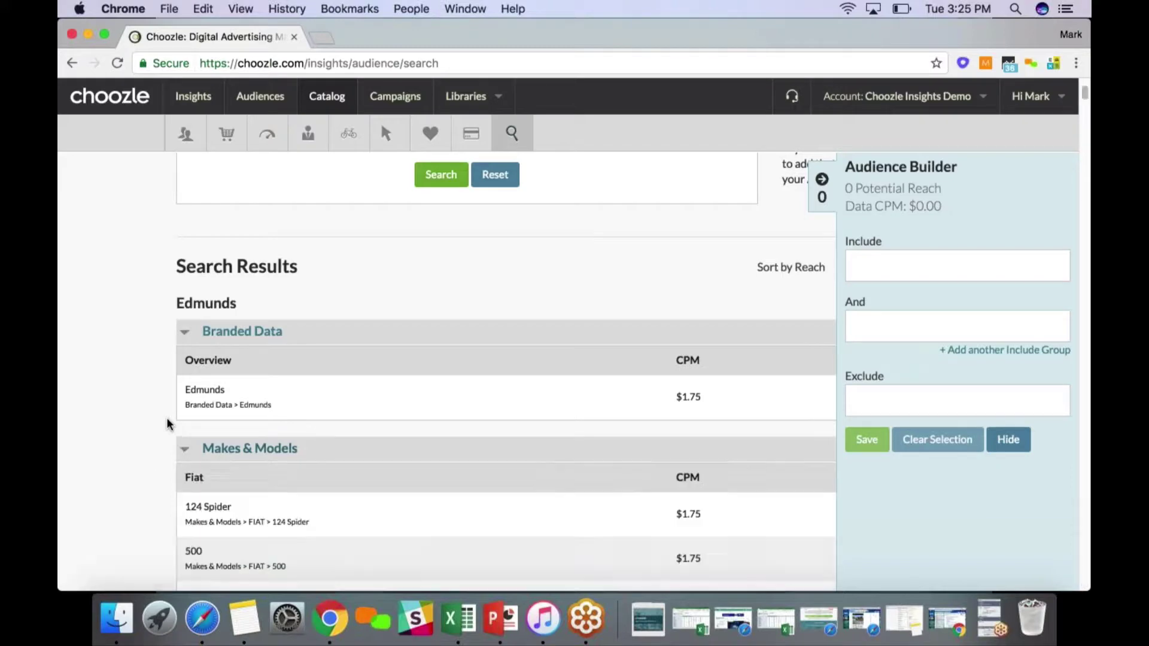
scroll(167, 423, down, 6)
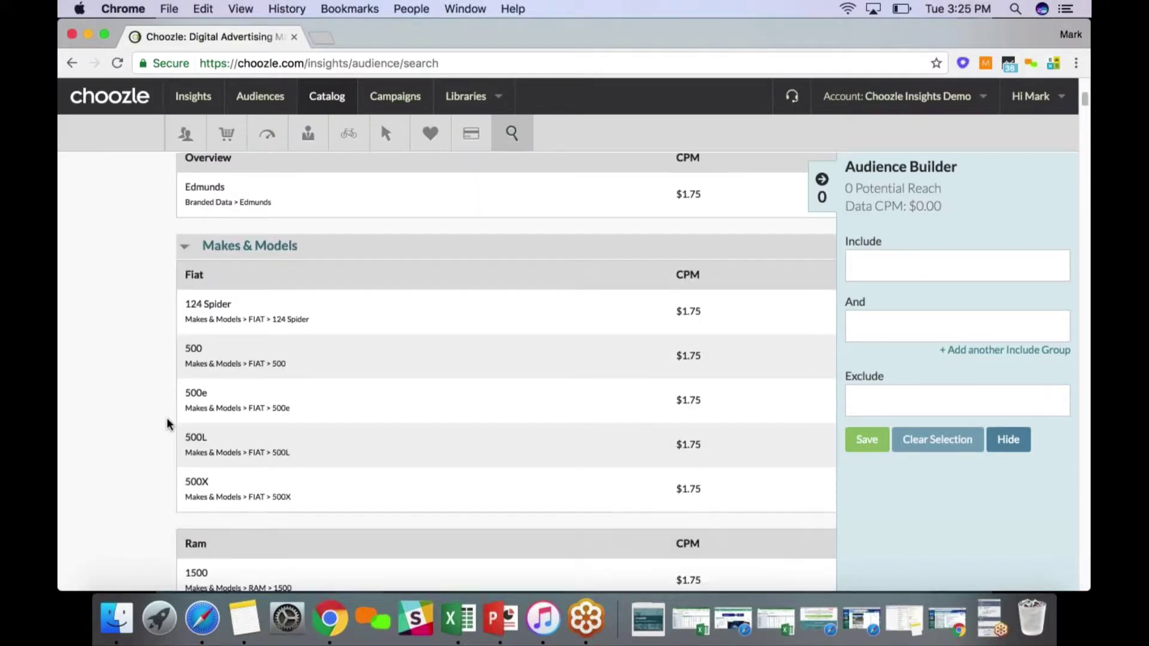
mouse_move(198, 399)
scroll(261, 445, down, 1)
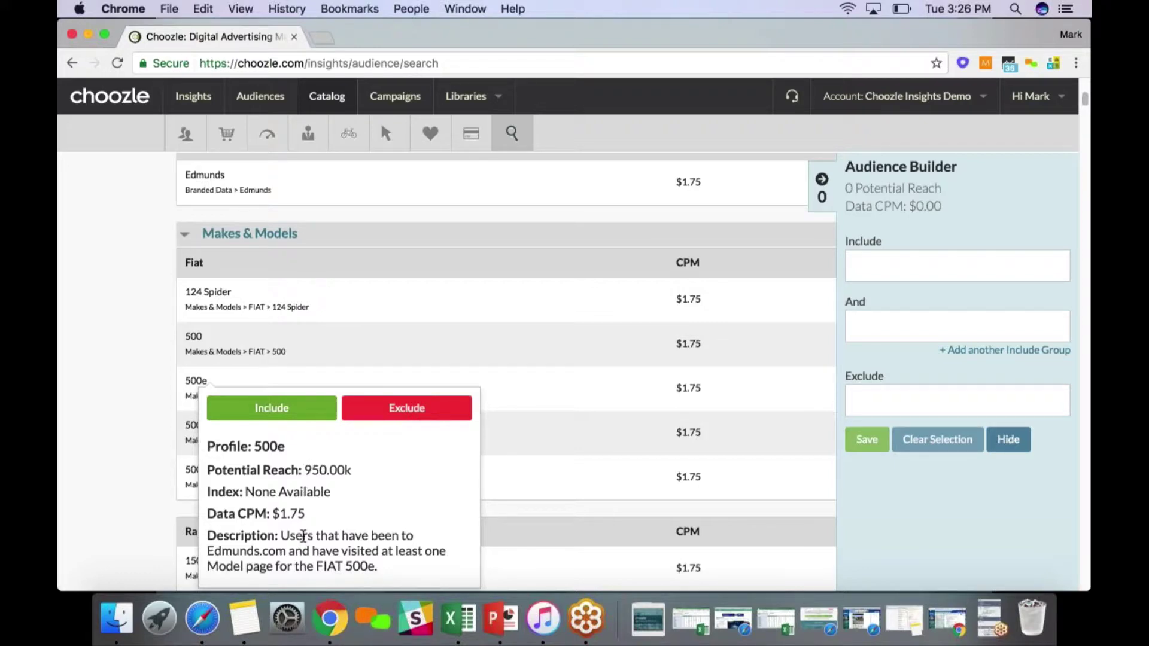
drag(275, 556, 351, 555)
click(150, 474)
Inspect the Ram 1500 audience profile and its $1.75 data CPM
scroll(150, 469, up, 1)
scroll(151, 468, up, 5)
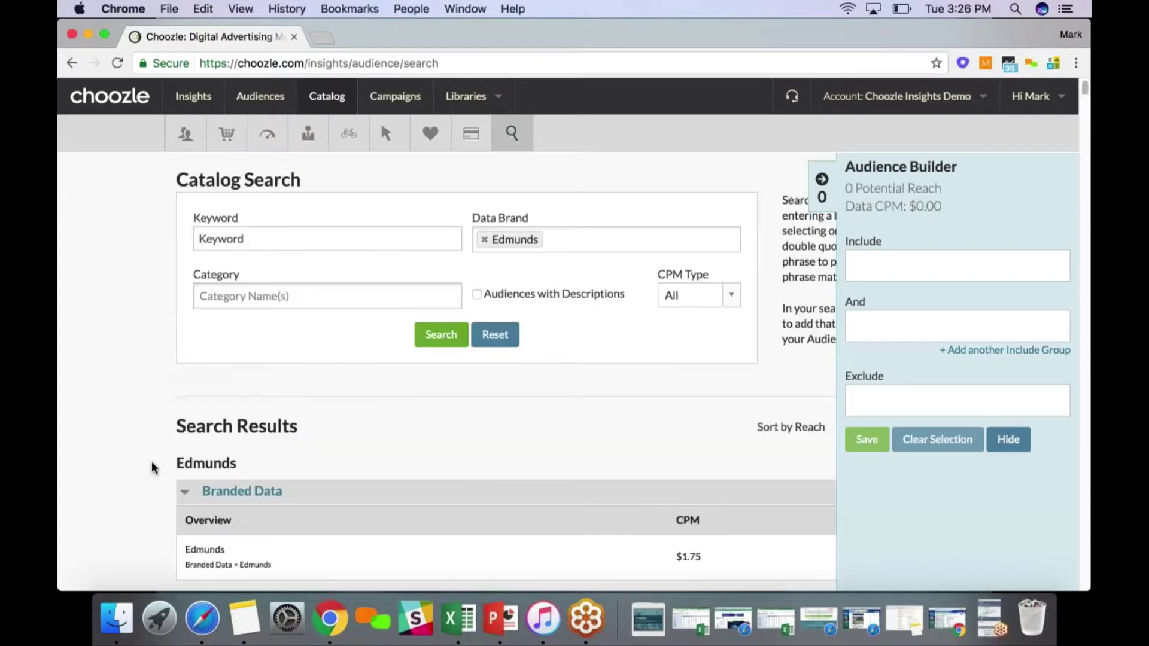
scroll(151, 469, down, 10)
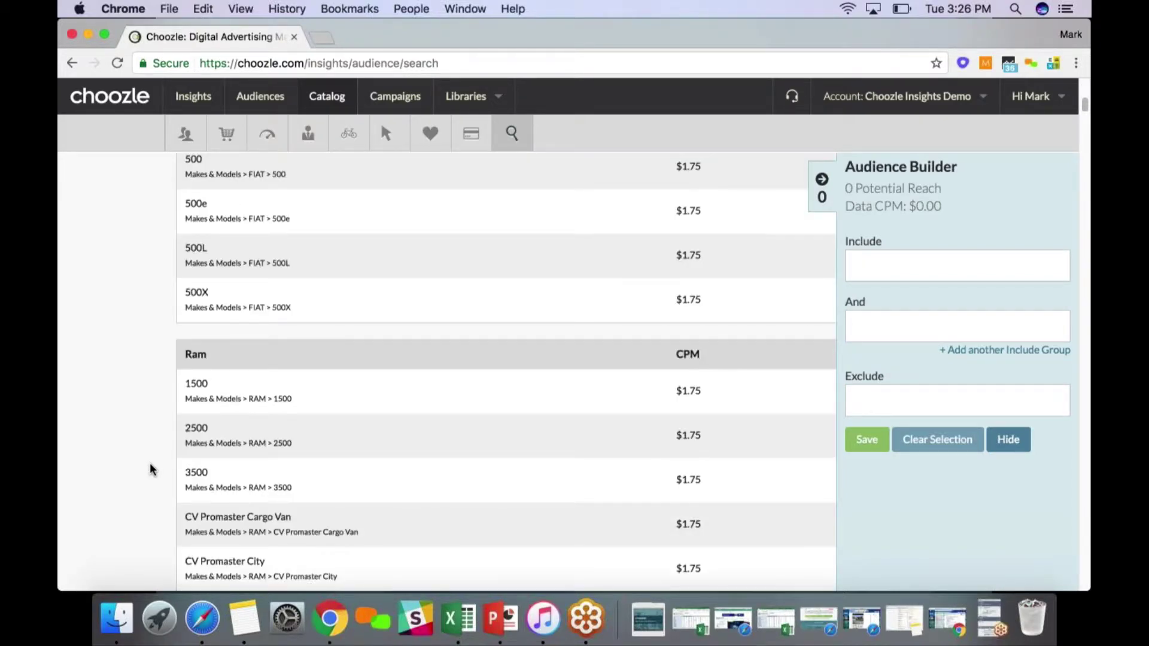
click(223, 392)
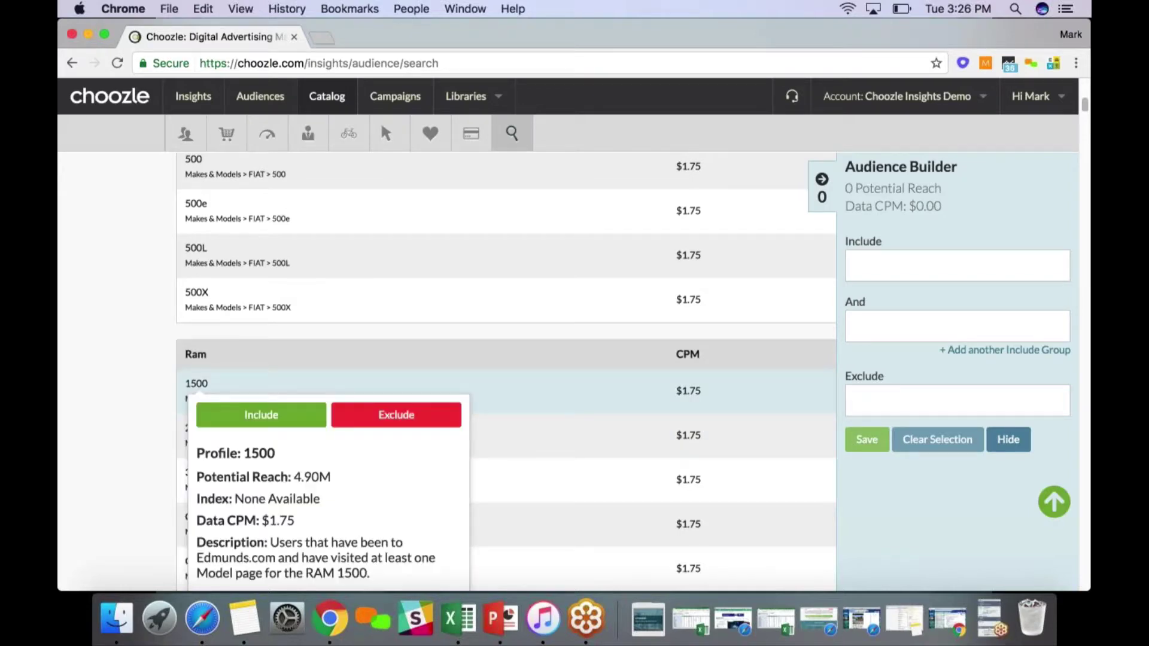
scroll(251, 446, down, 1)
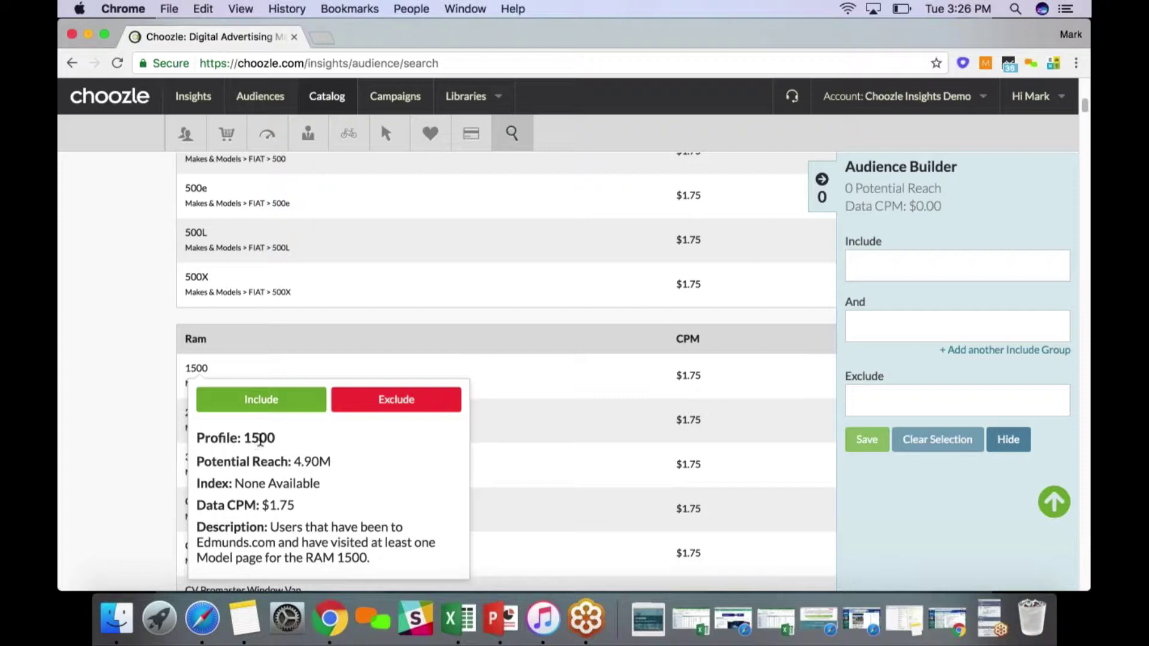
drag(294, 505, 261, 508)
drag(261, 507, 260, 506)
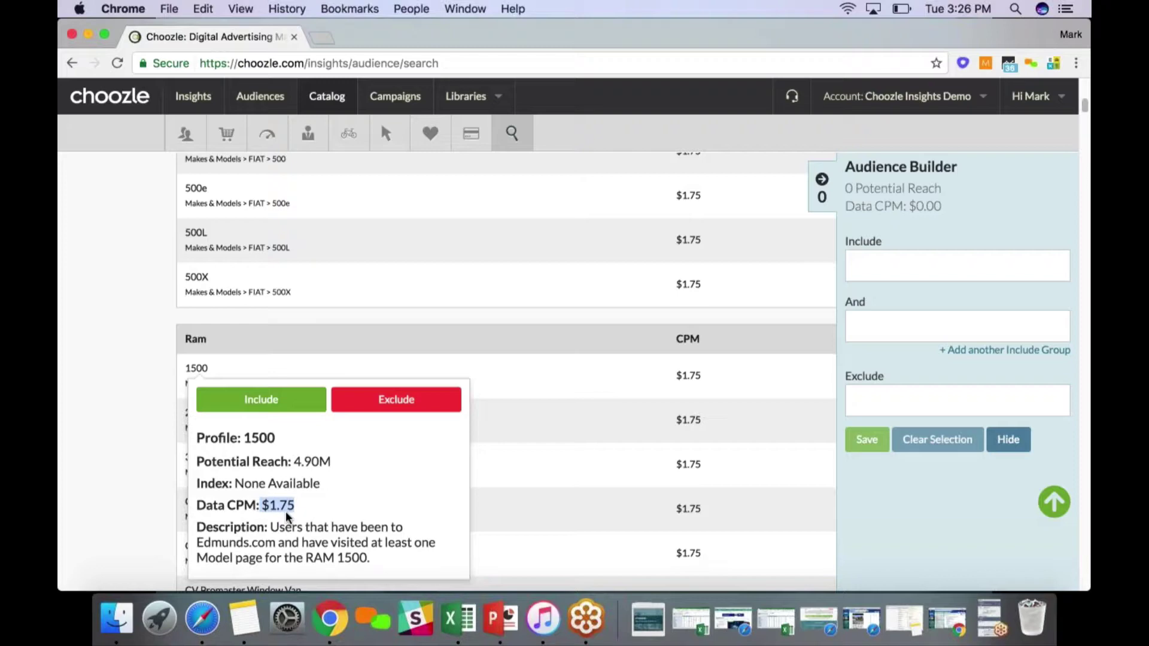
click(287, 515)
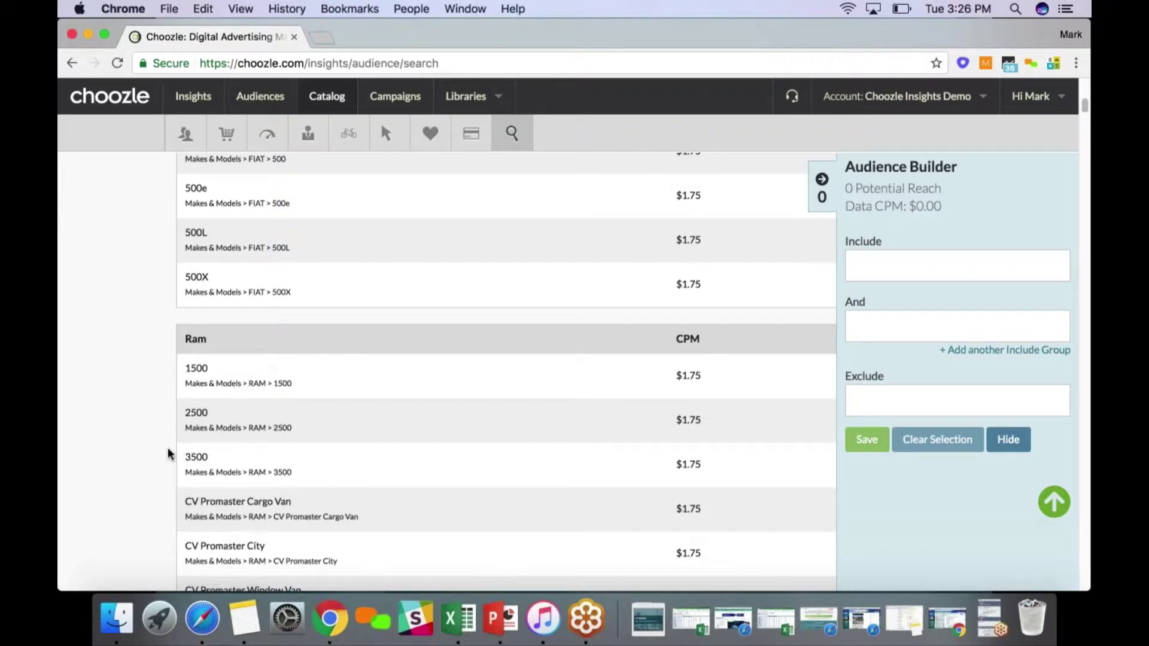
scroll(169, 454, up, 1)
scroll(170, 455, up, 2)
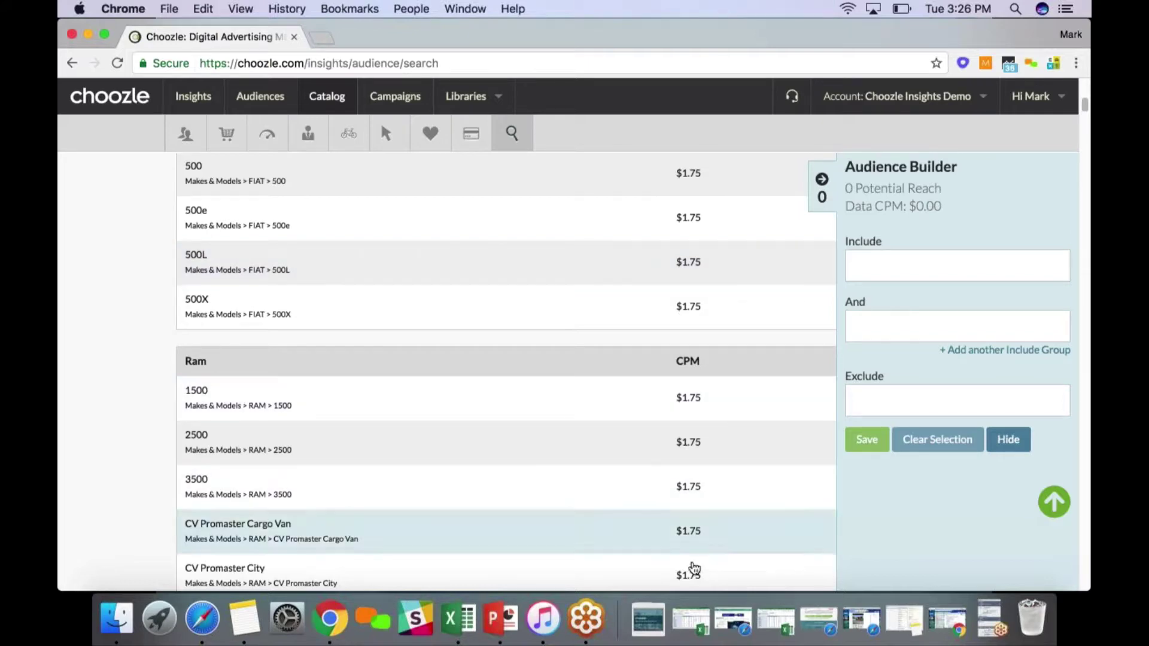
click(694, 621)
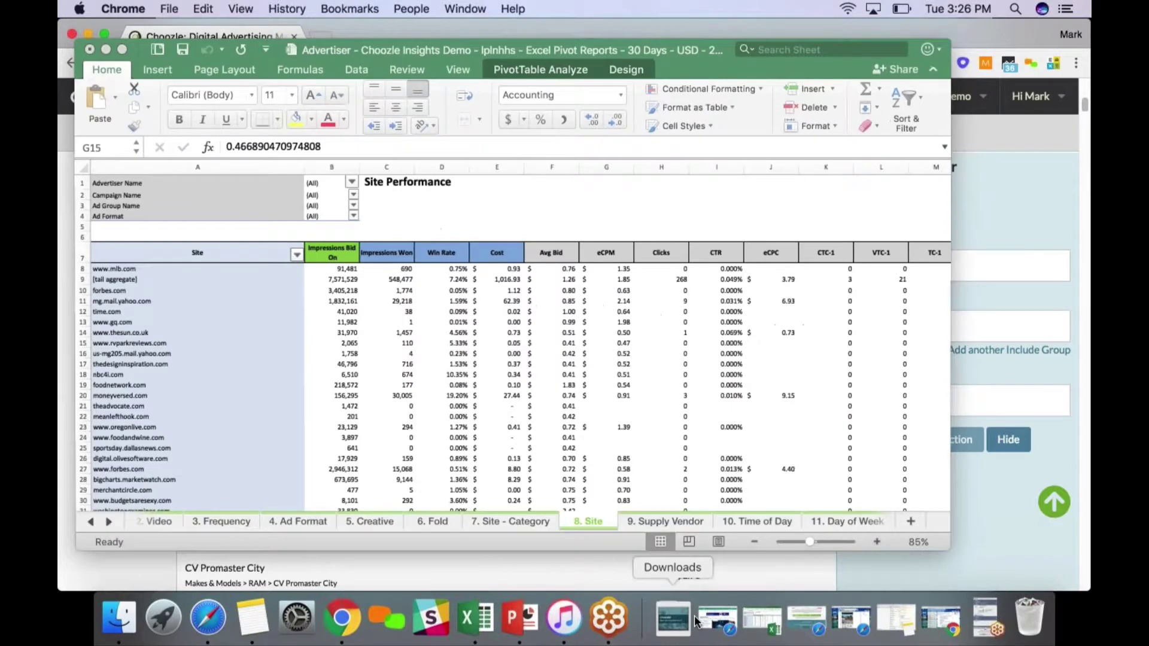
Select cell B11 (1,832,161 impressions bid), then flip through the Time of Day, Supply Vendor, Site and Creative sheets
click(344, 300)
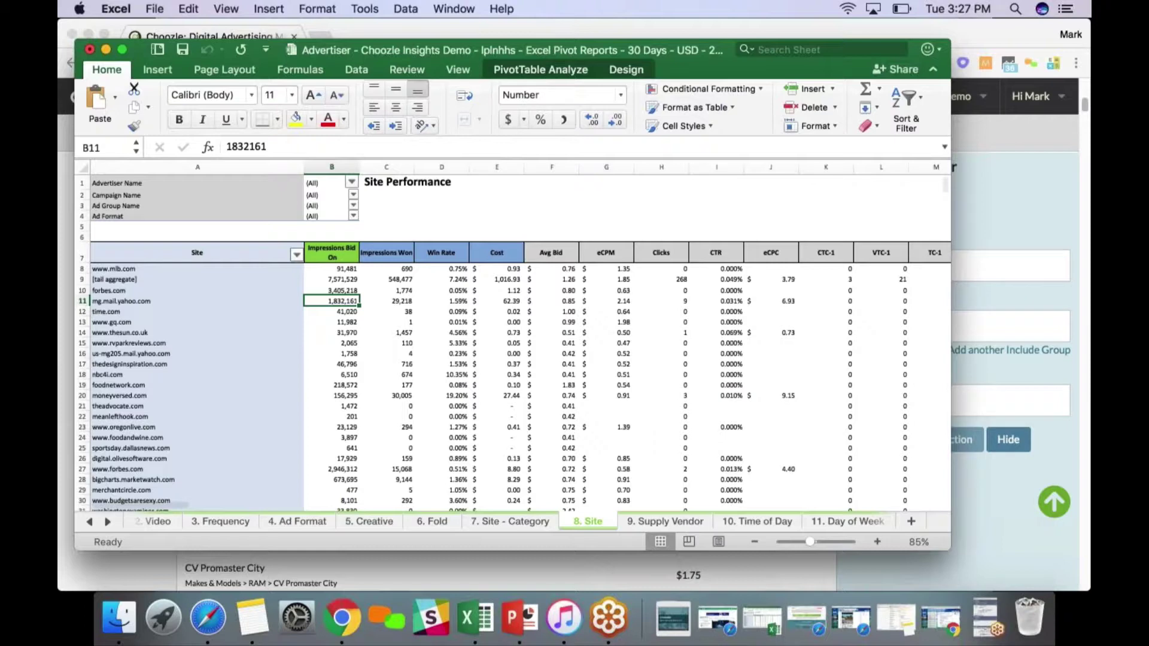
click(755, 519)
click(683, 520)
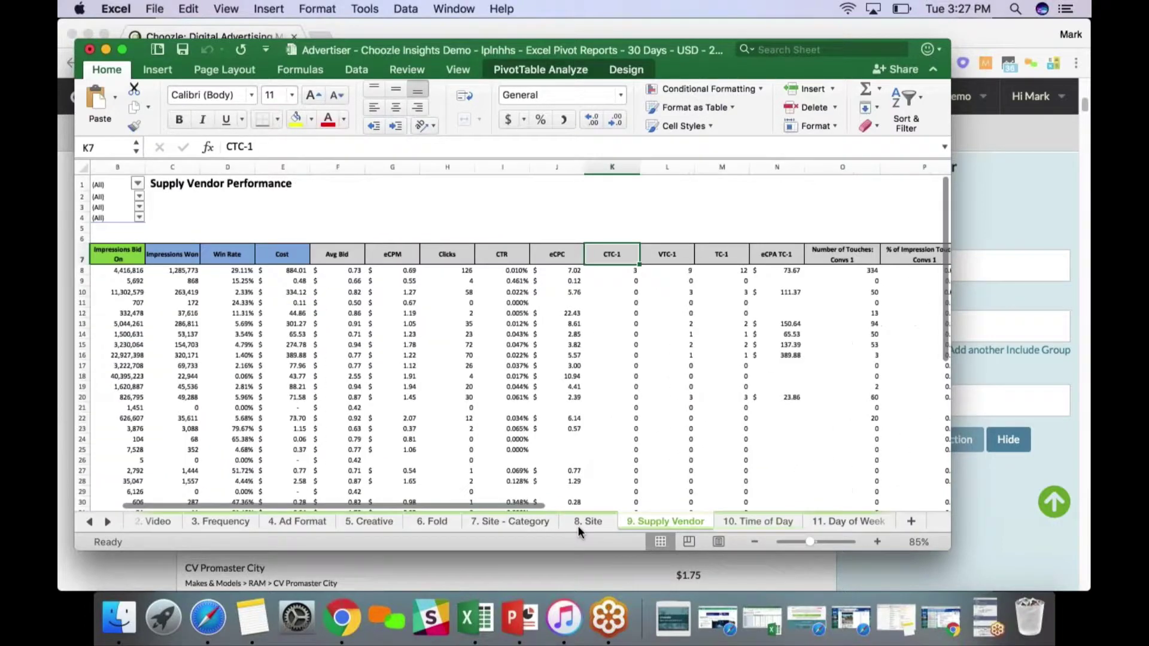
click(589, 521)
click(496, 524)
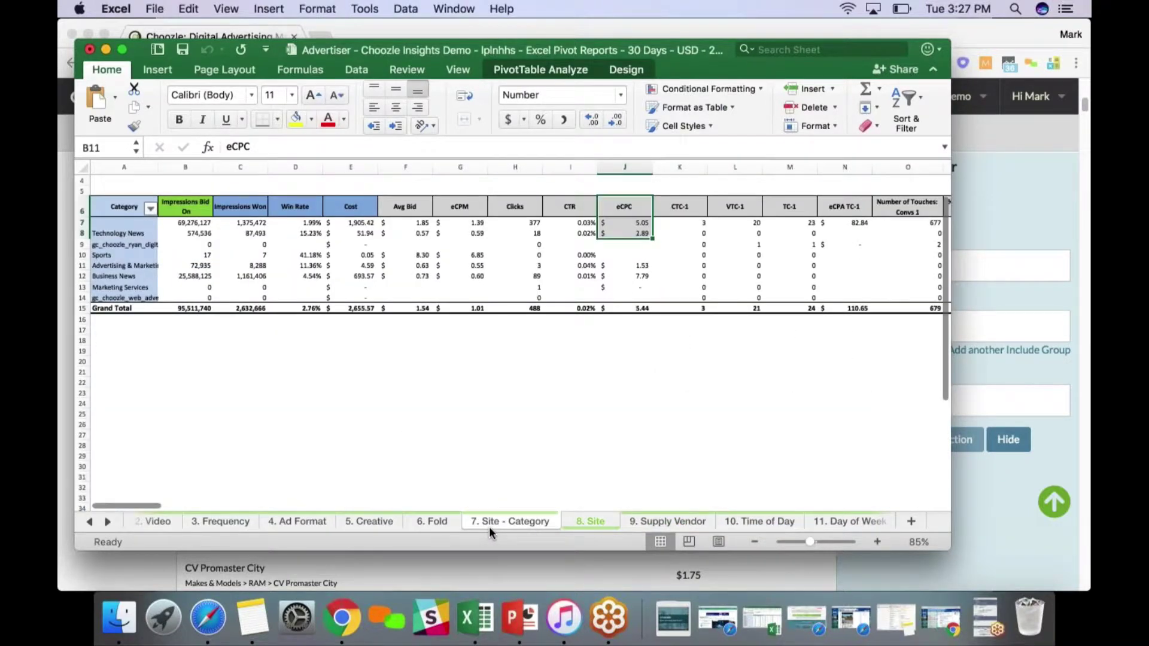
click(366, 522)
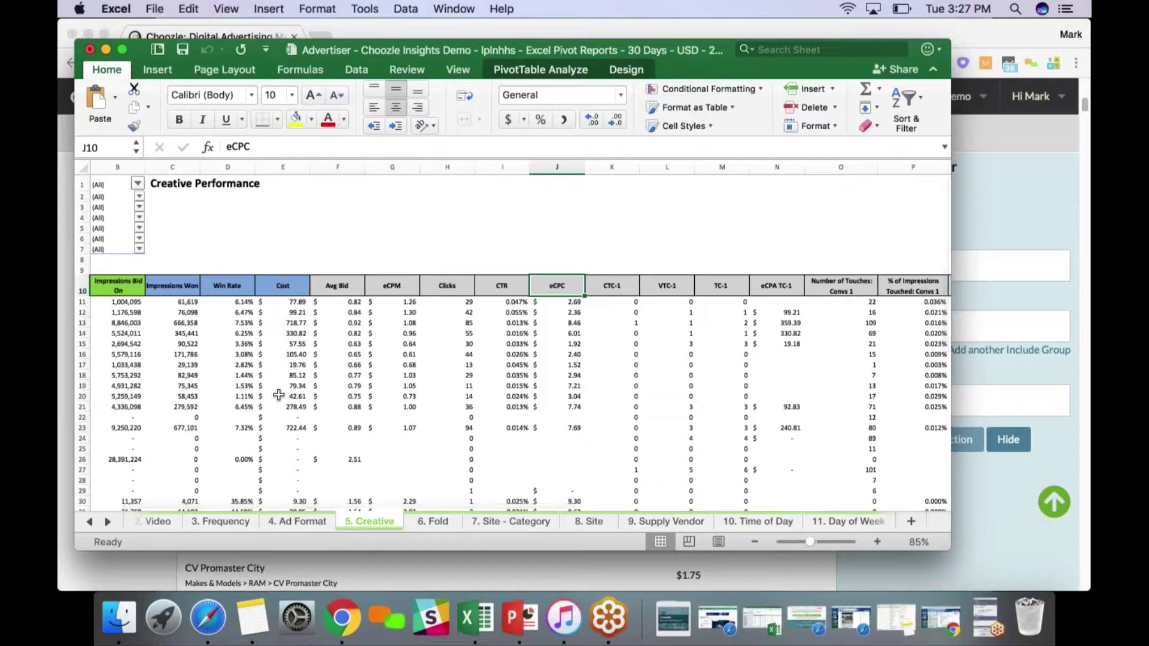
Scroll across the 5. Creative sheet, then review the 3. Frequency sheet
scroll(279, 395, left, 2)
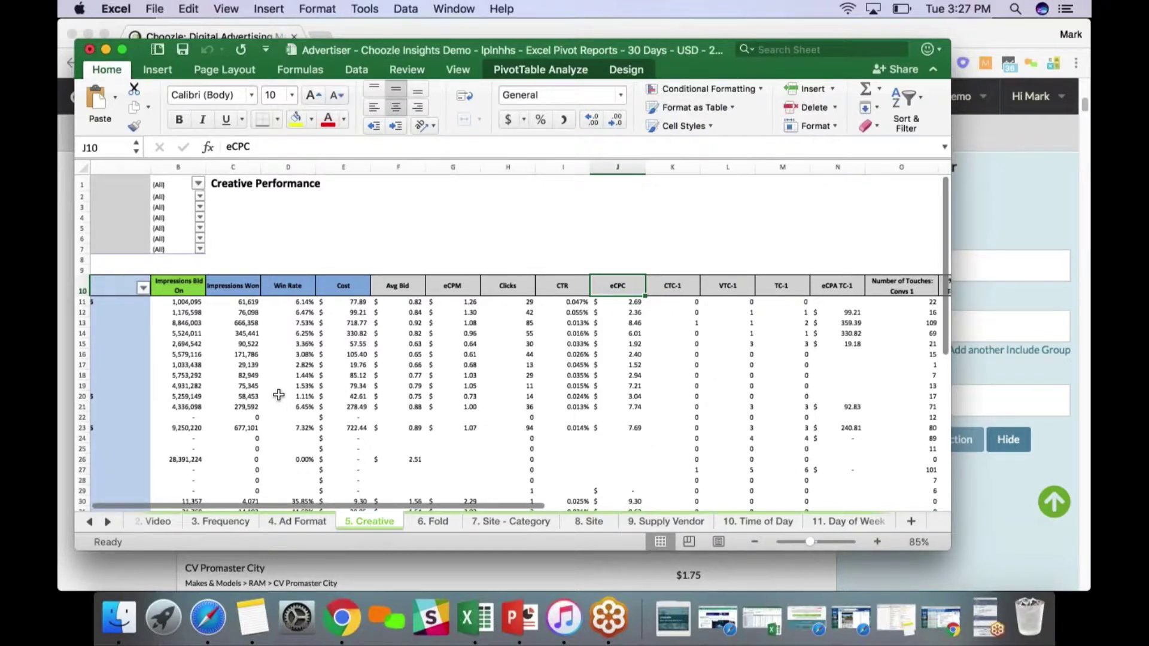
scroll(279, 395, left, 1)
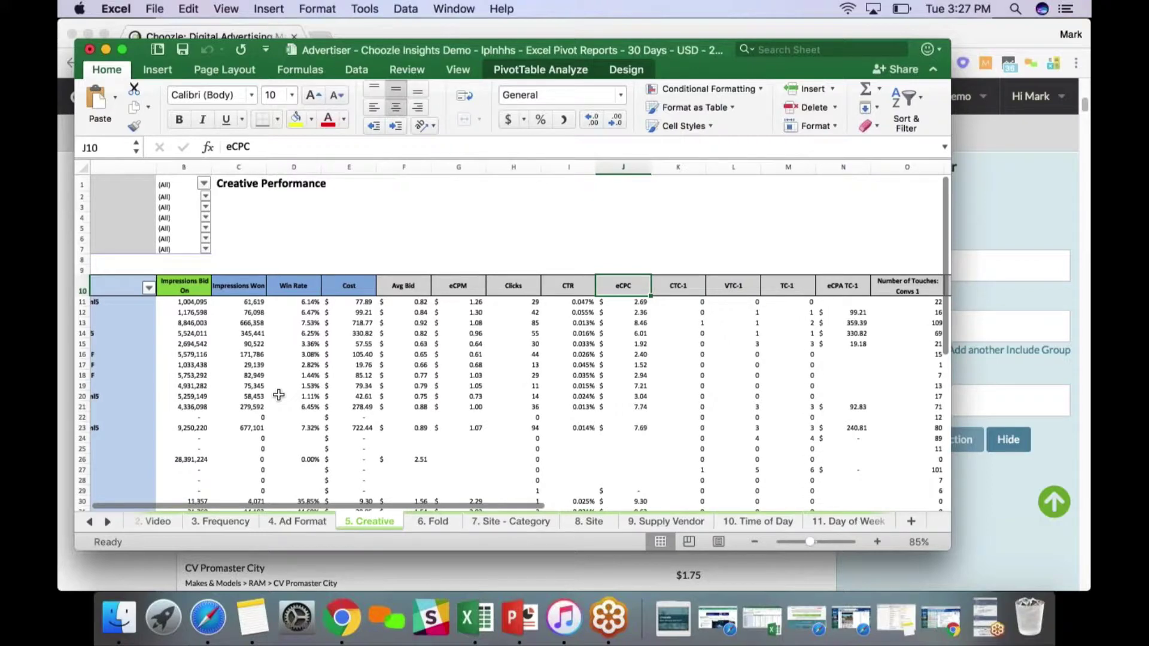
scroll(278, 395, left, 2)
scroll(279, 395, down, 2)
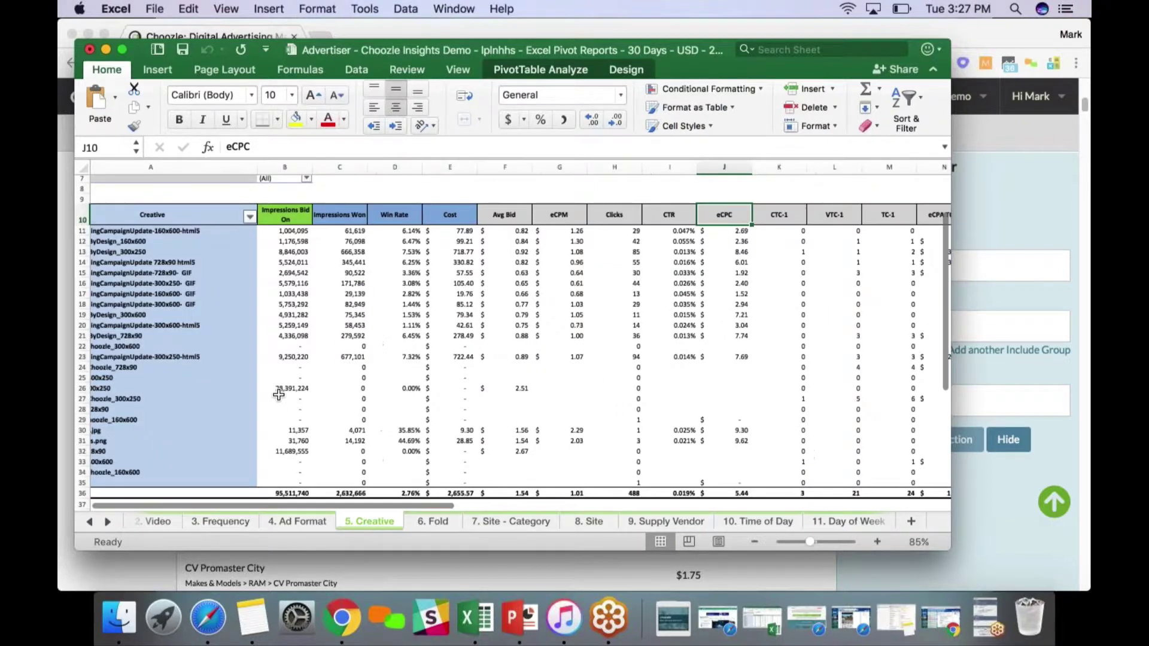
scroll(279, 395, left, 2)
scroll(279, 395, down, 1)
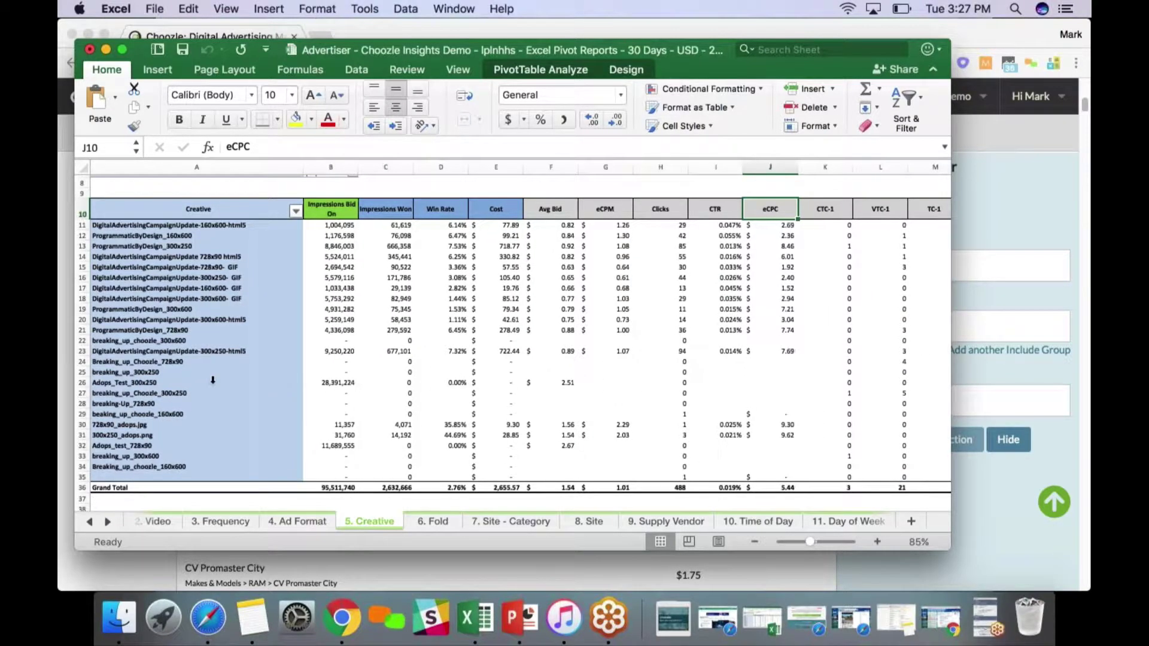
click(228, 520)
scroll(266, 398, down, 2)
scroll(270, 396, up, 2)
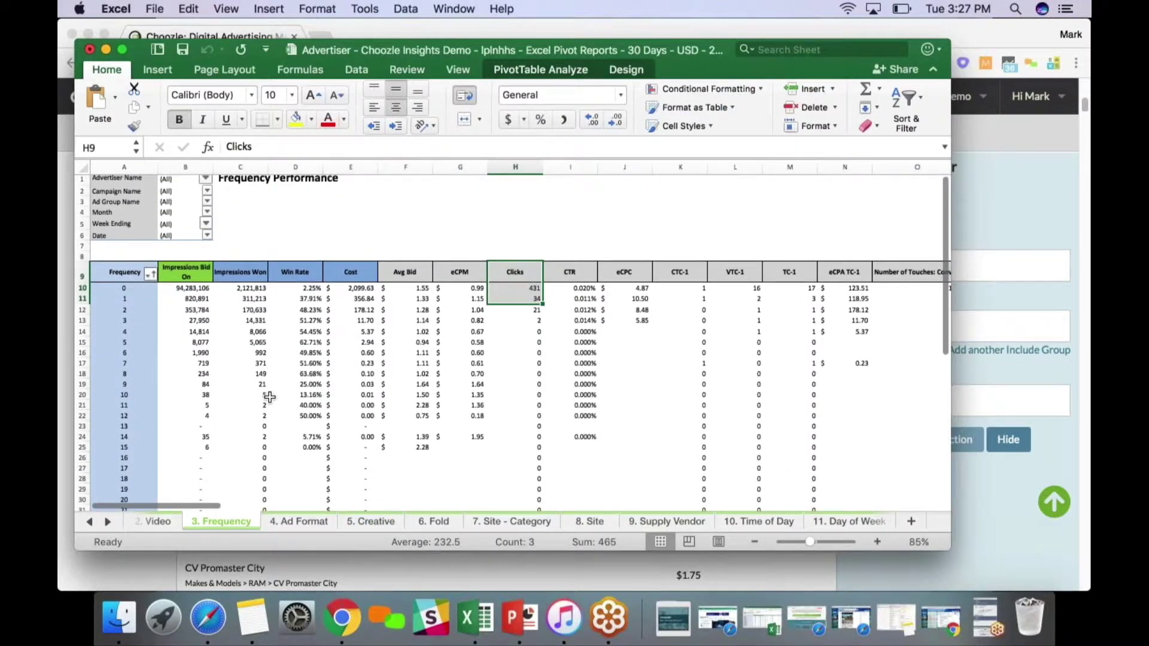
Move from the Fold performance sheet to the Site Performance sheet listing sites by impressions
click(430, 520)
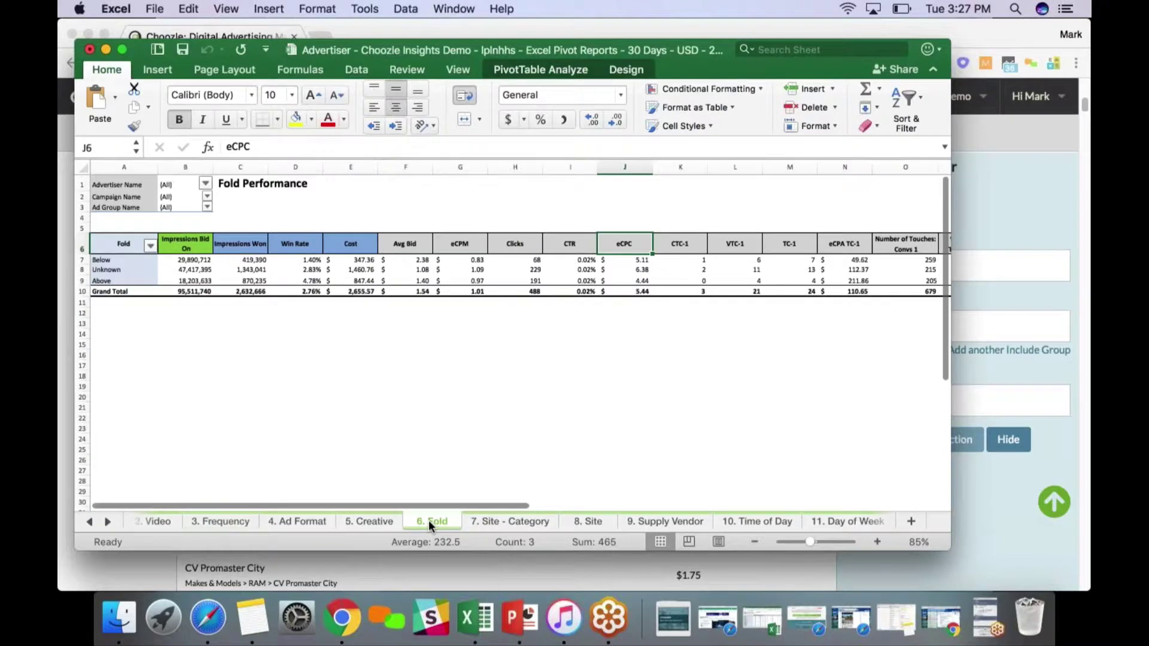
click(573, 519)
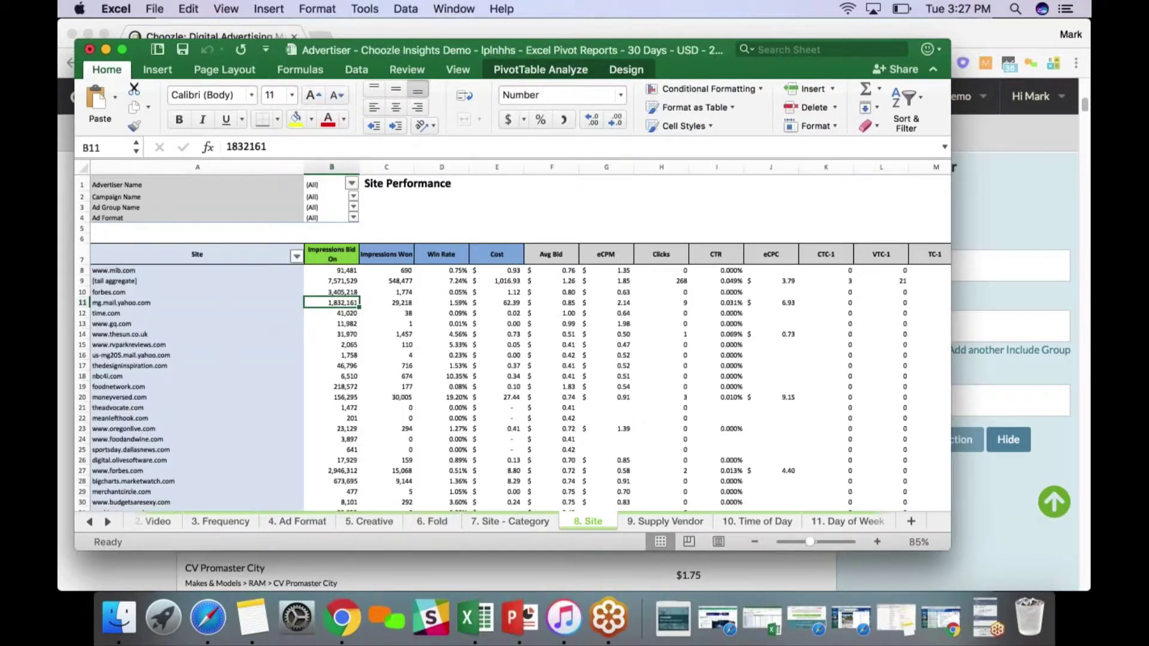
click(122, 302)
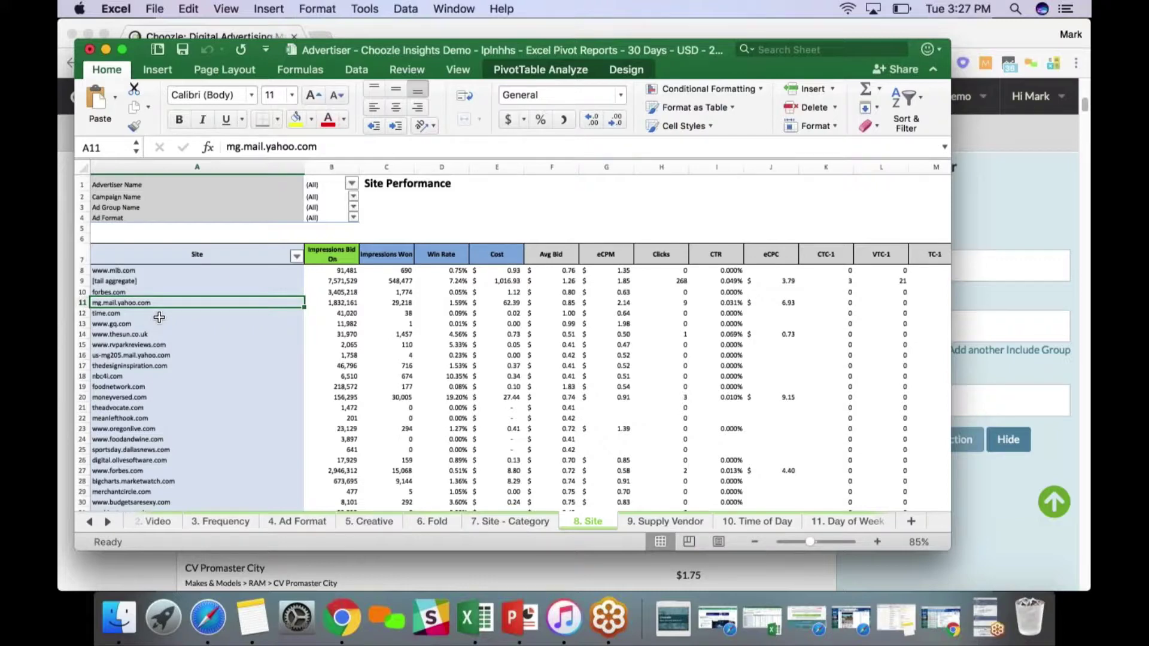
key(Right)
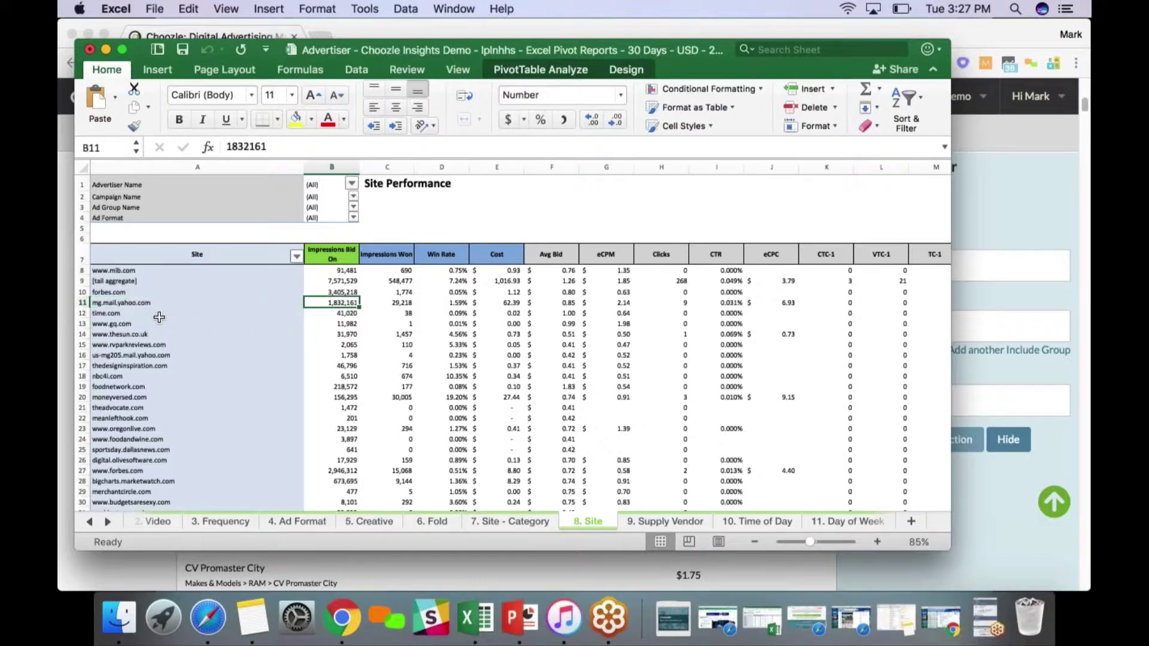
key(Right)
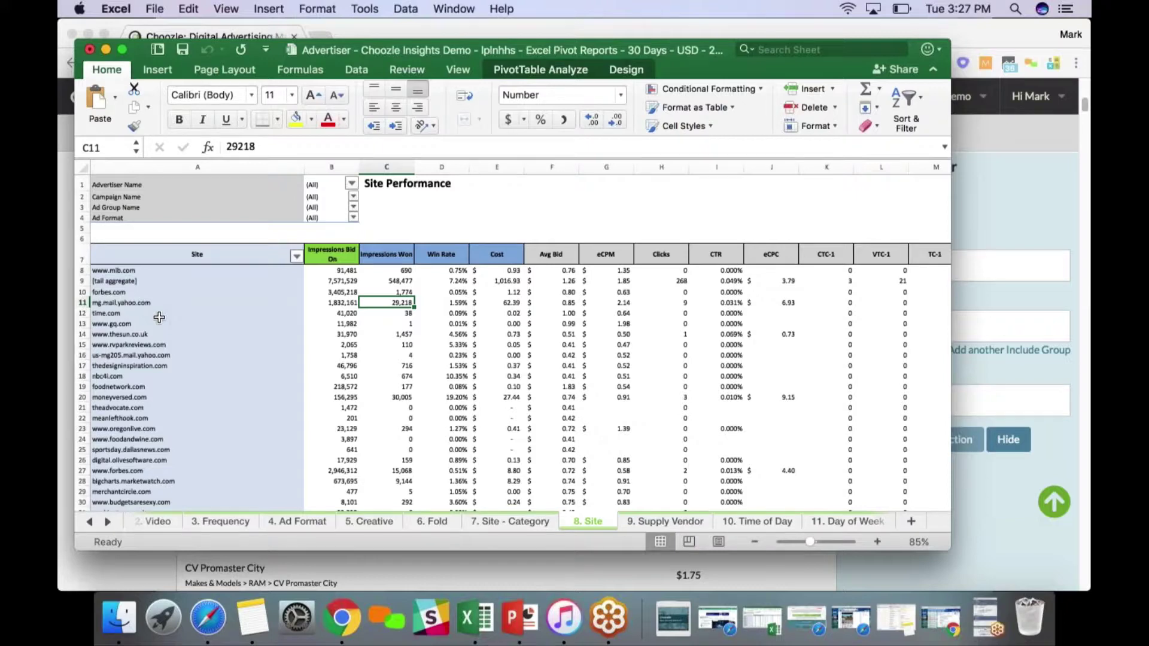
key(Right)
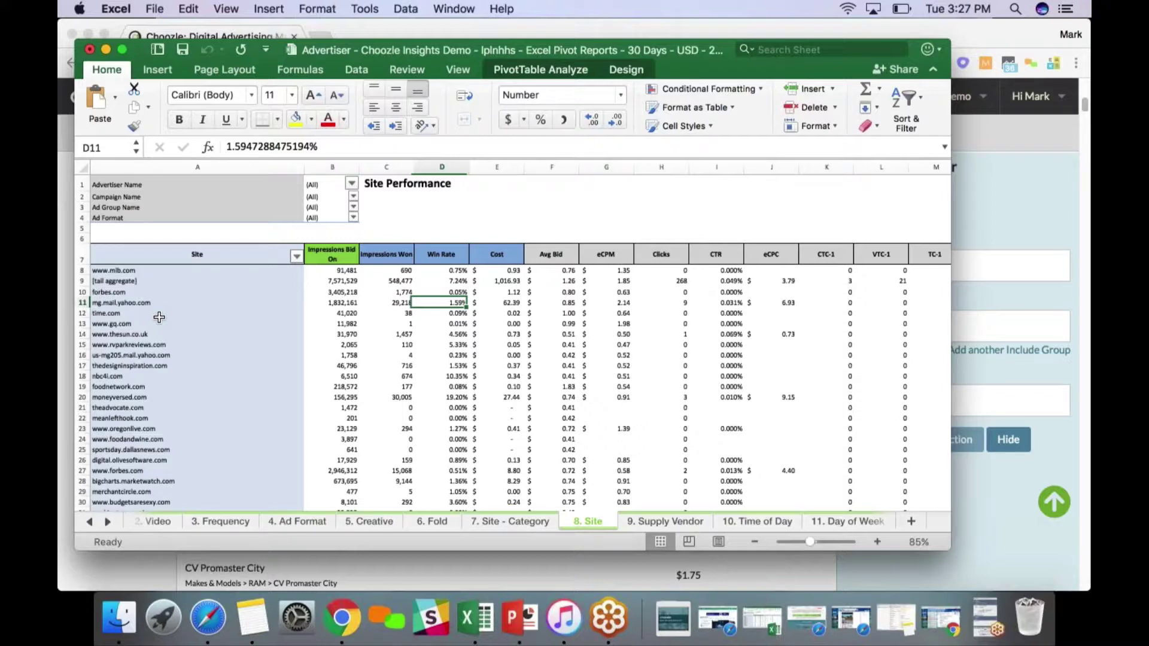
key(Right)
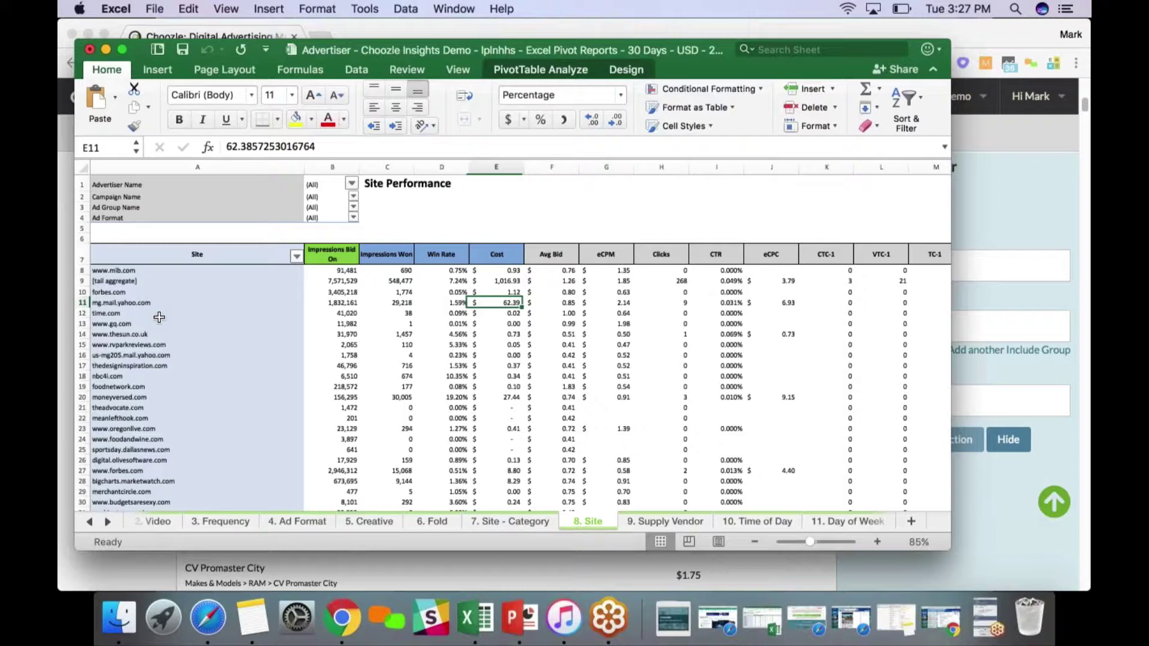
key(Right)
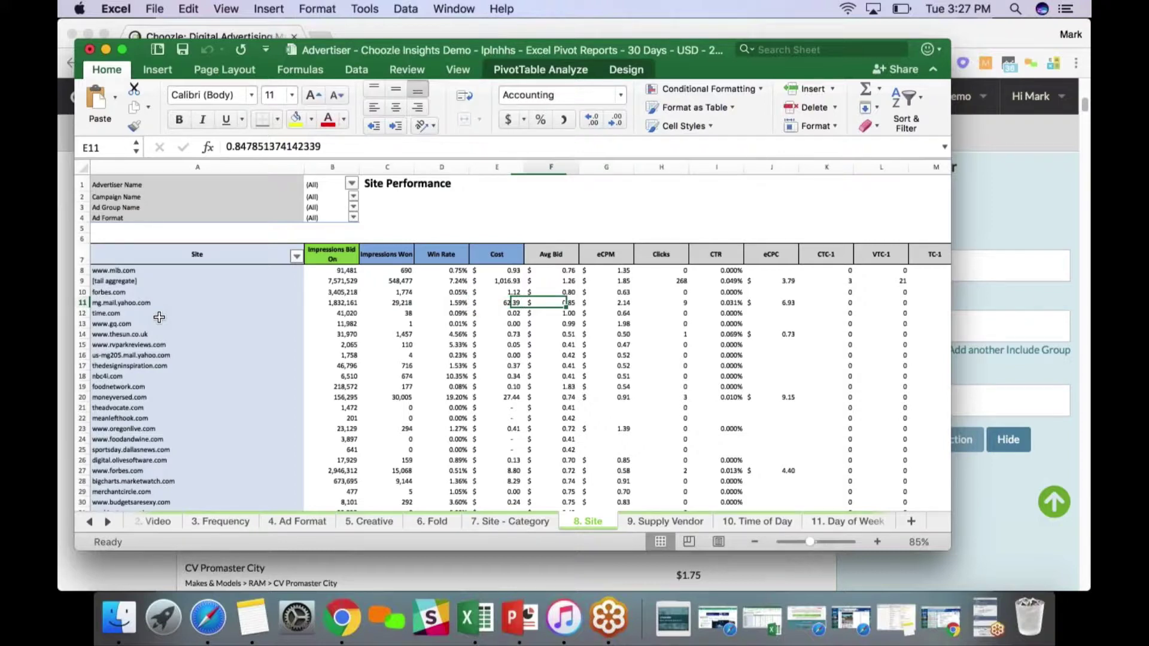
key(Right)
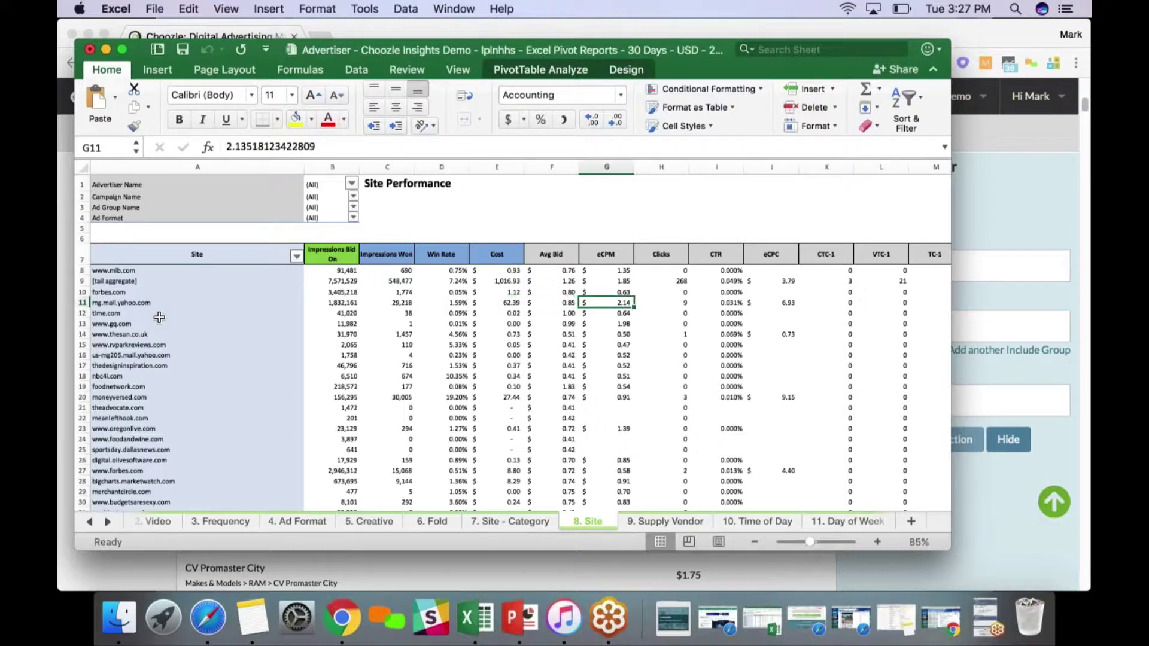
key(Left)
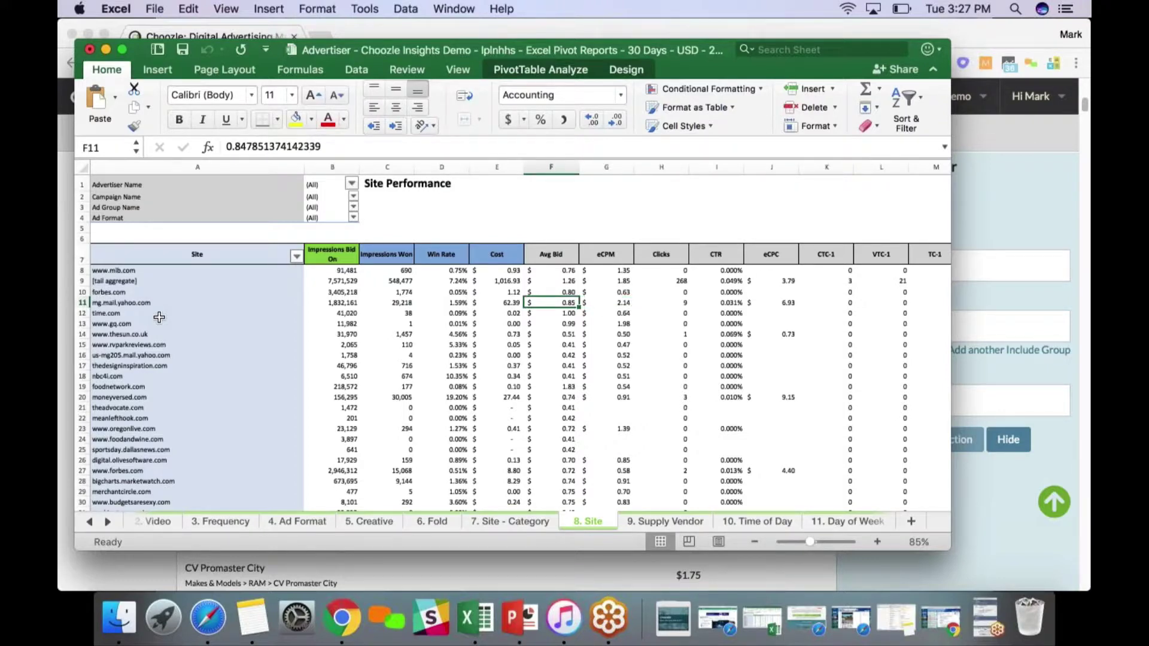
key(Right)
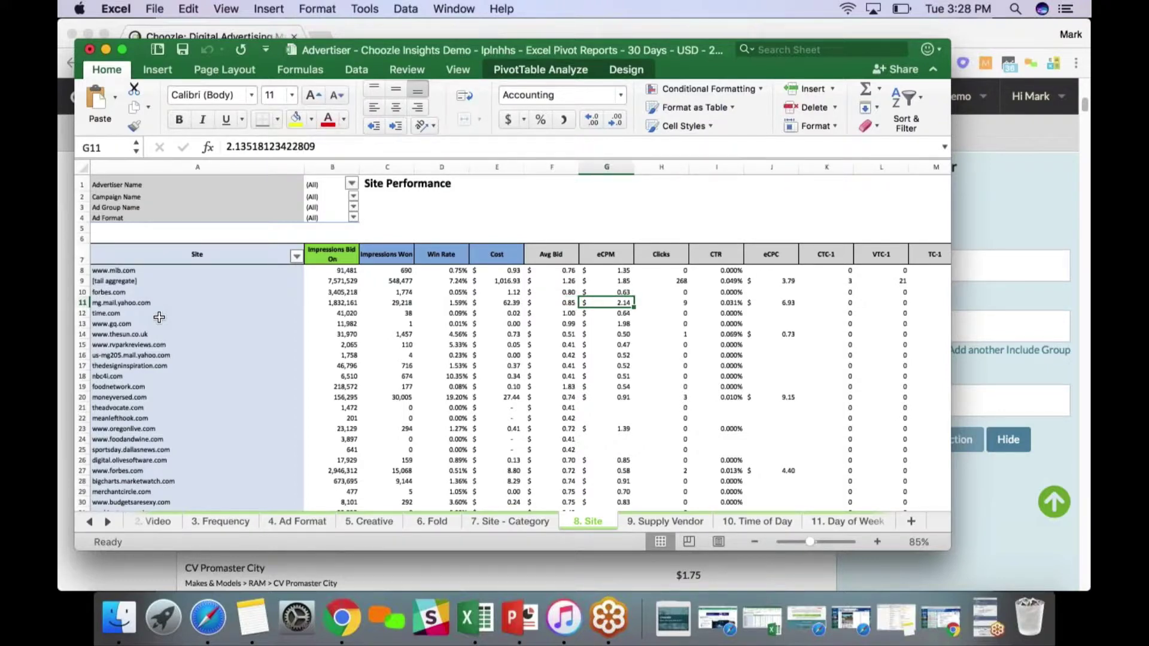
key(Left)
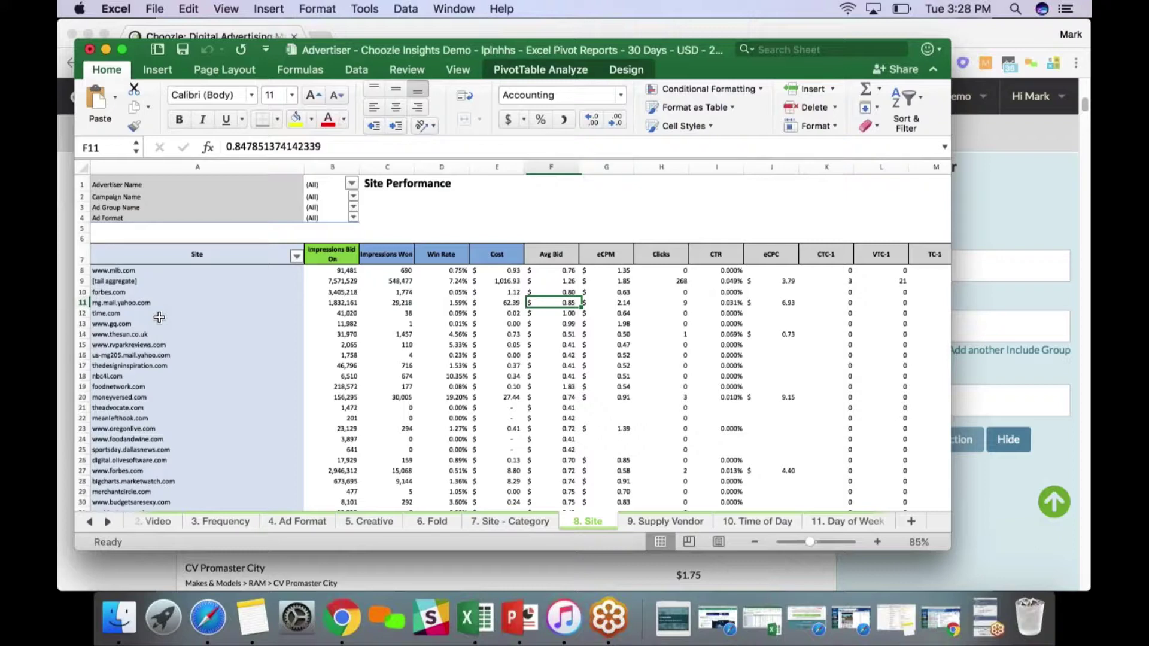
key(Left)
key(Left)
key(Left)
key(Right)
key(Right)
key(Right)
key(Right)
key(Right)
key(Left)
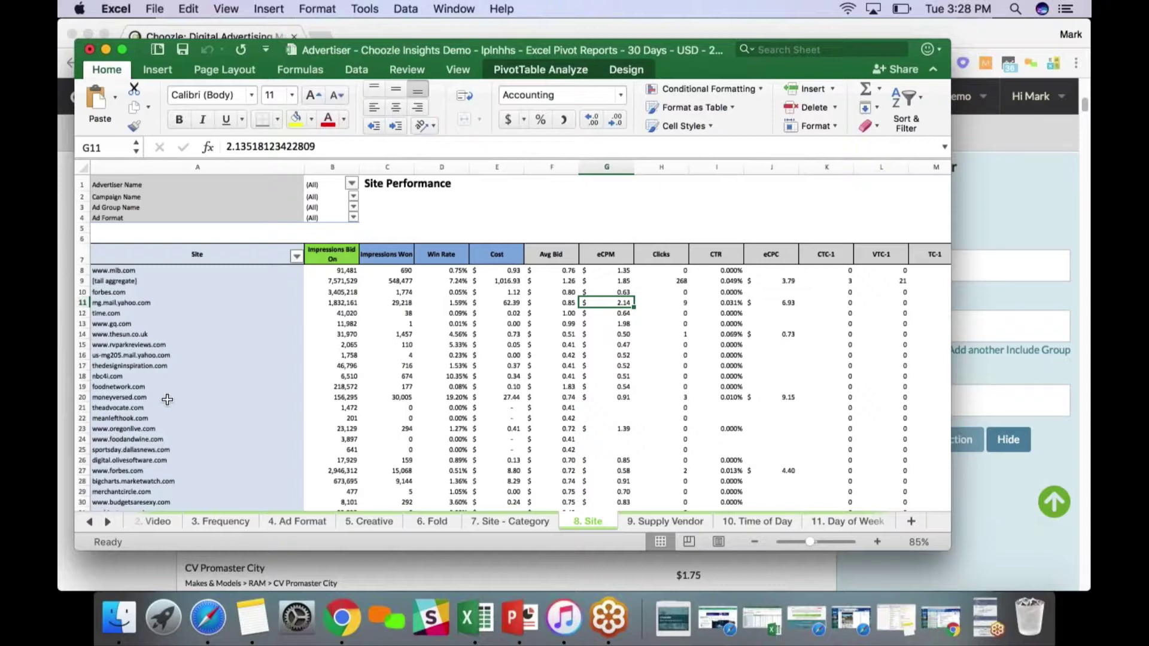
click(160, 440)
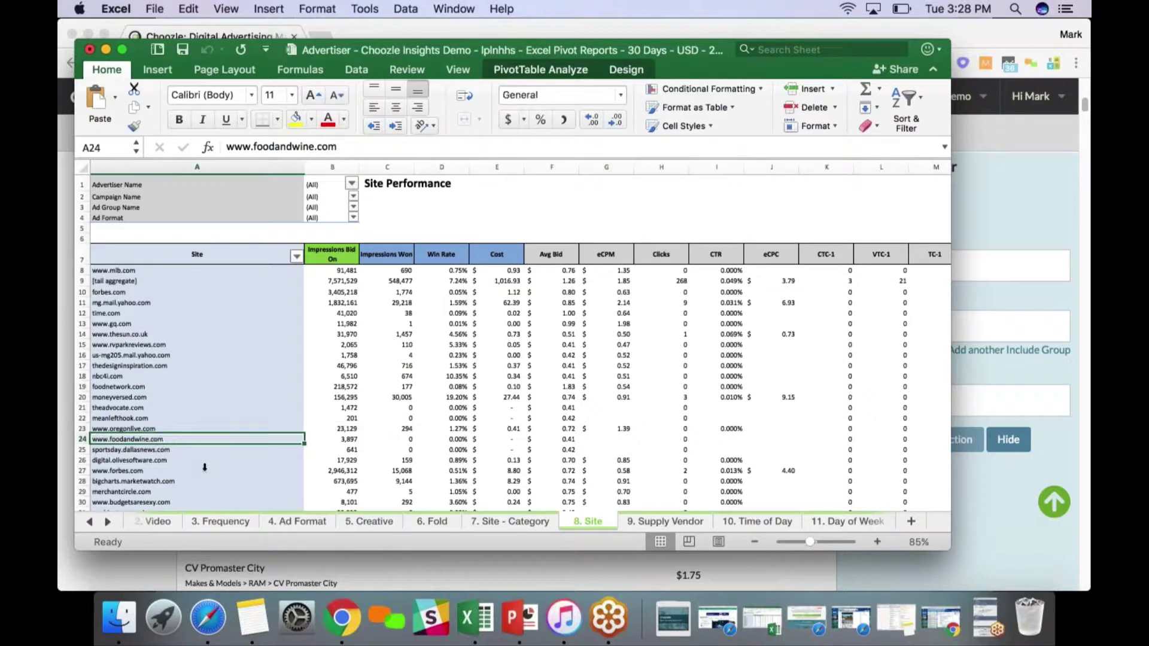
click(622, 470)
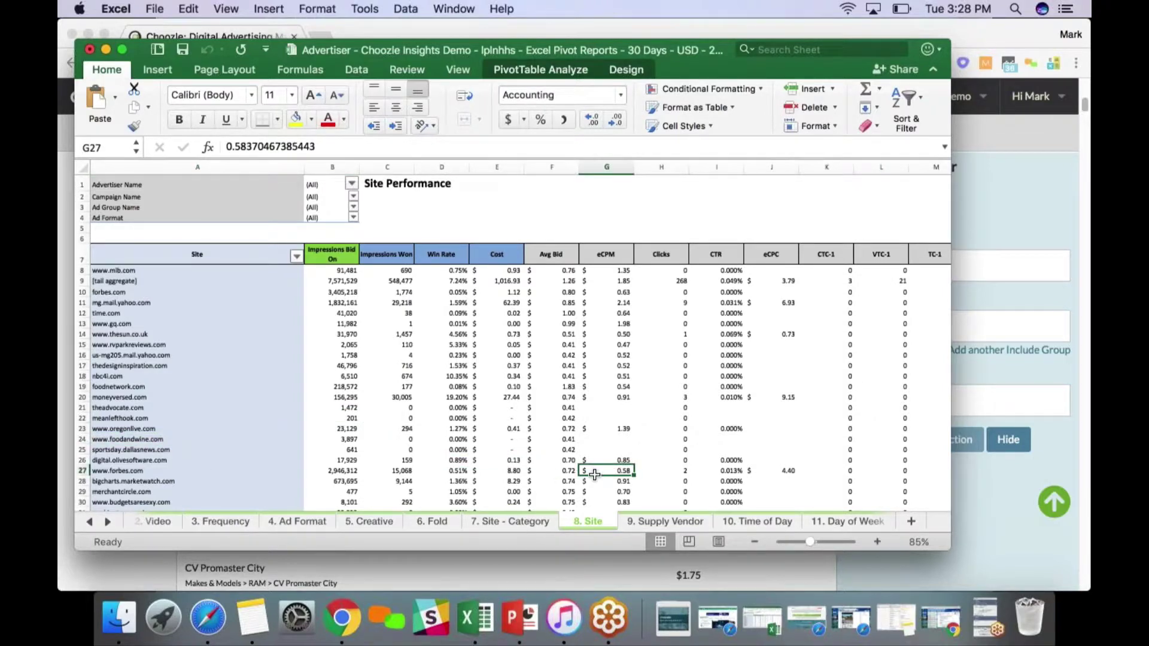
click(120, 397)
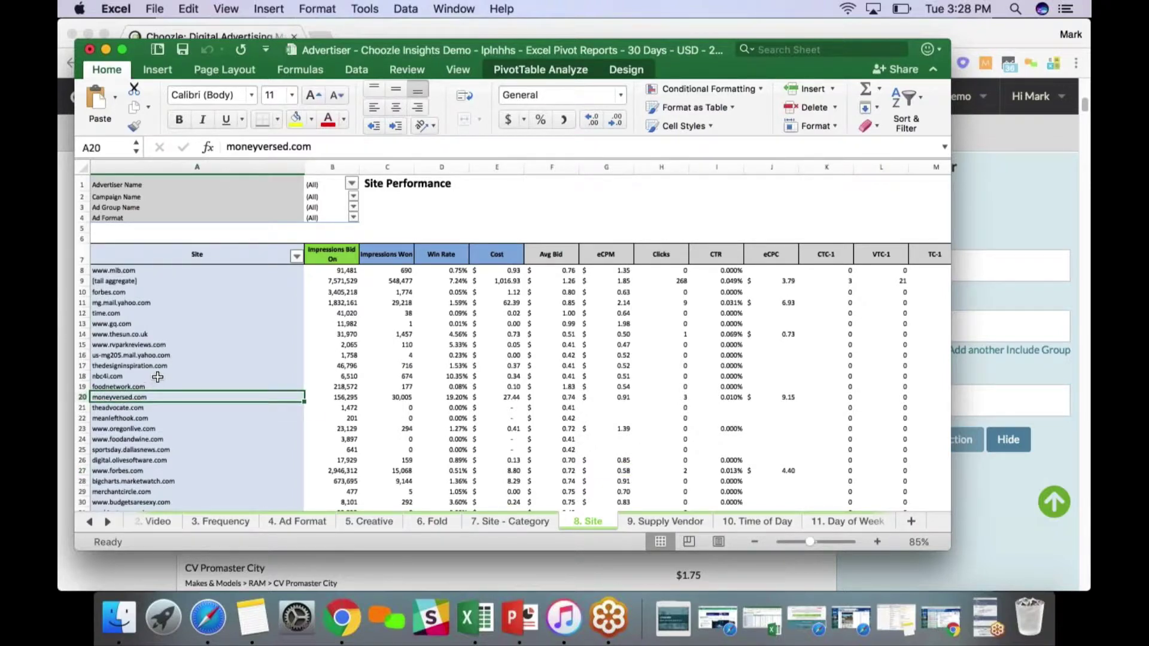
key(Up)
key(Up)
key(Up)
key(Up)
key(Up)
key(Up)
key(Up)
key(Up)
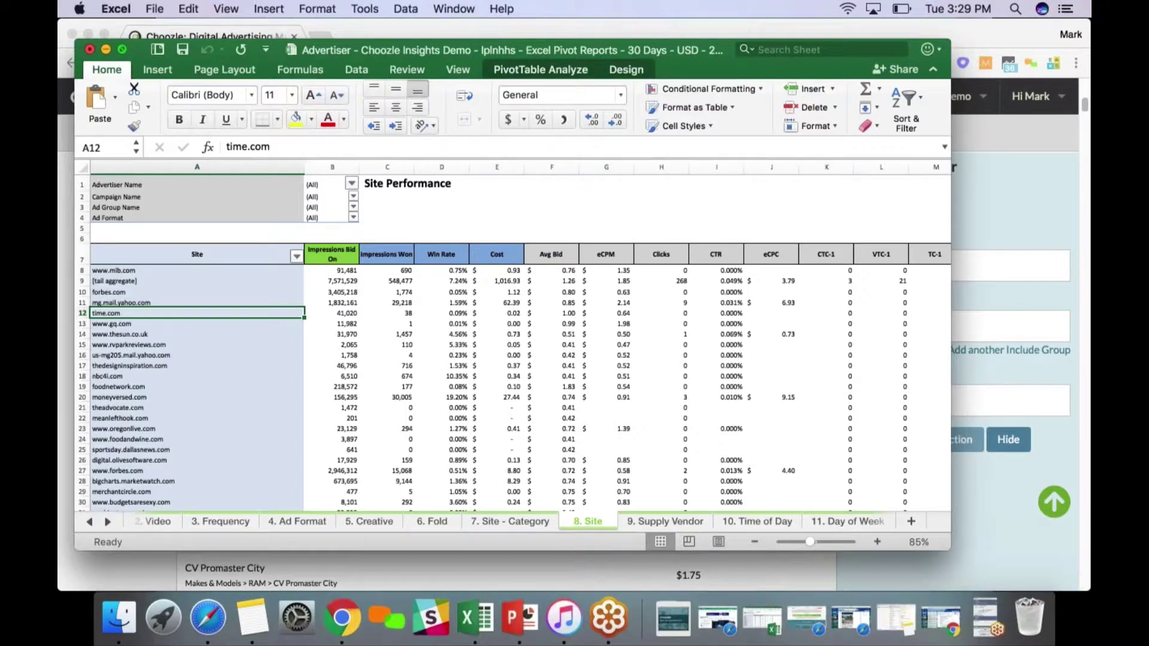
Minimize the Excel report and return to Choozle's Catalog Search form with the Edmunds results
click(105, 49)
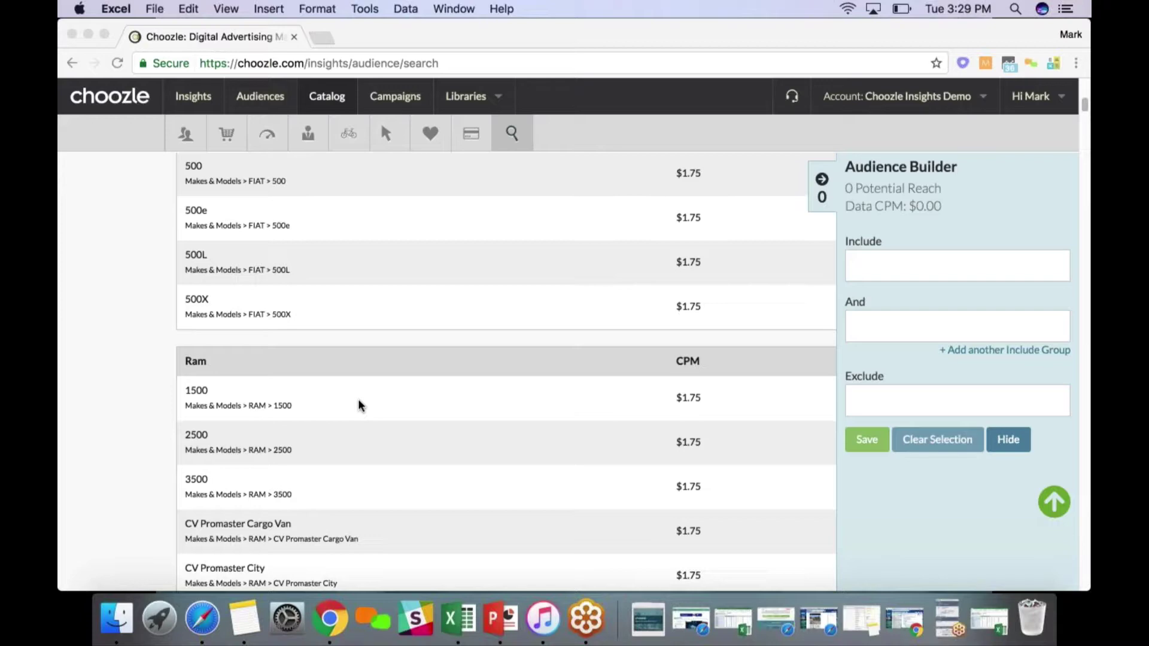
scroll(359, 405, up, 10)
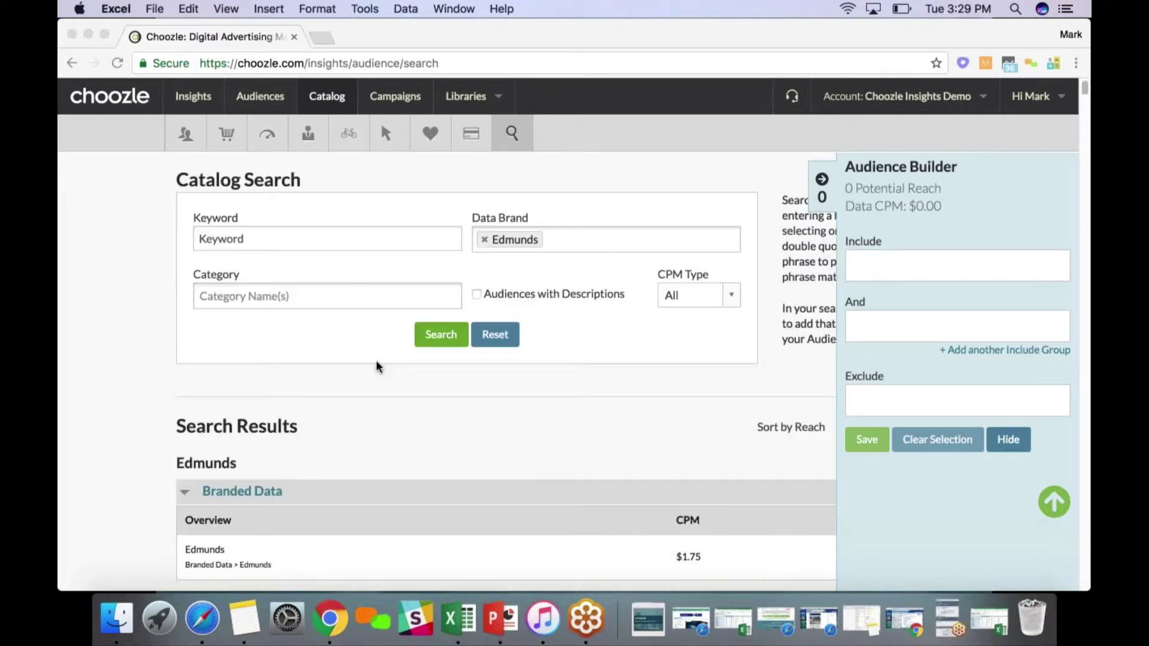
click(484, 240)
Remove the Edmunds brand filter and browse the Data Brand list without choosing a brand
click(484, 240)
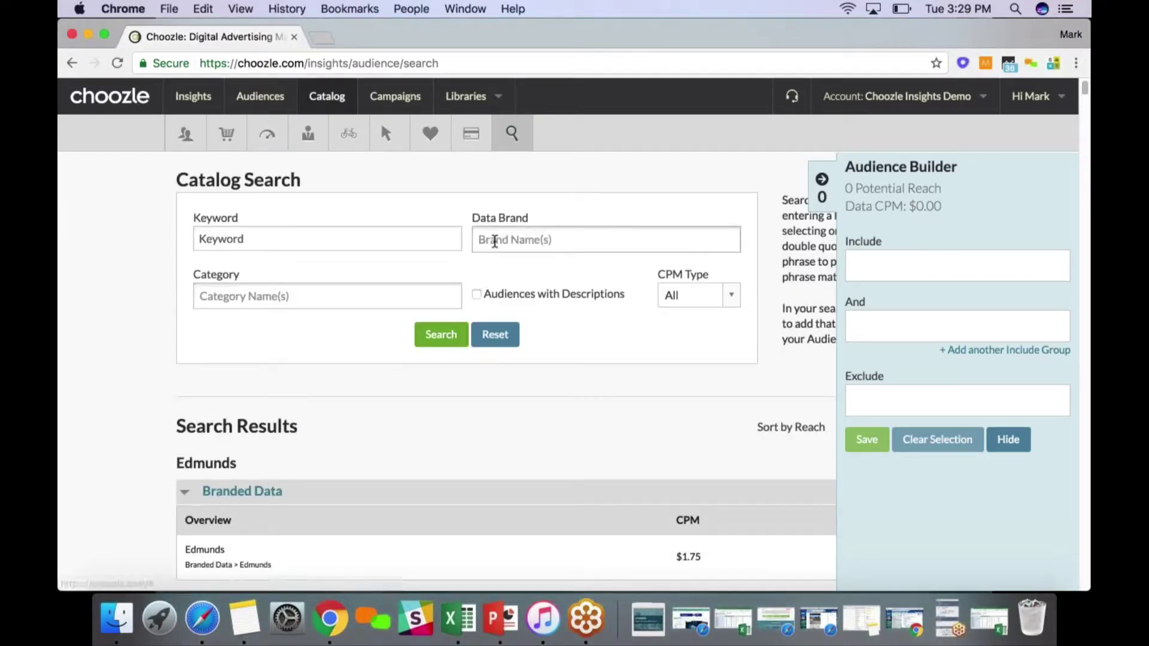
click(494, 241)
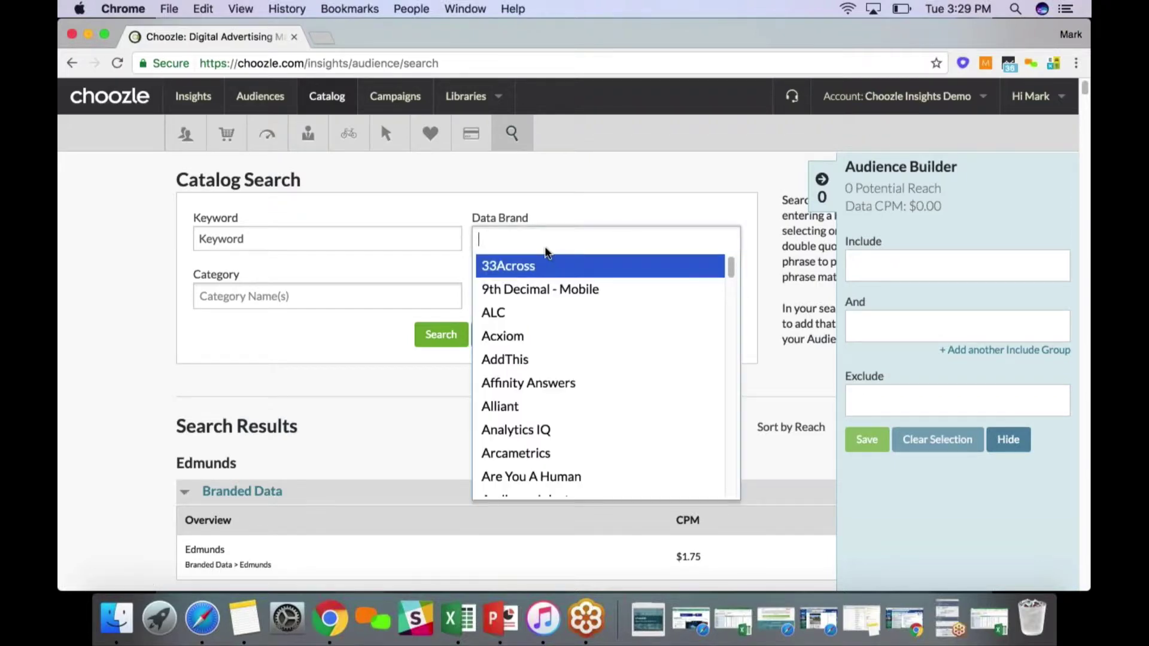
scroll(541, 364, down, 15)
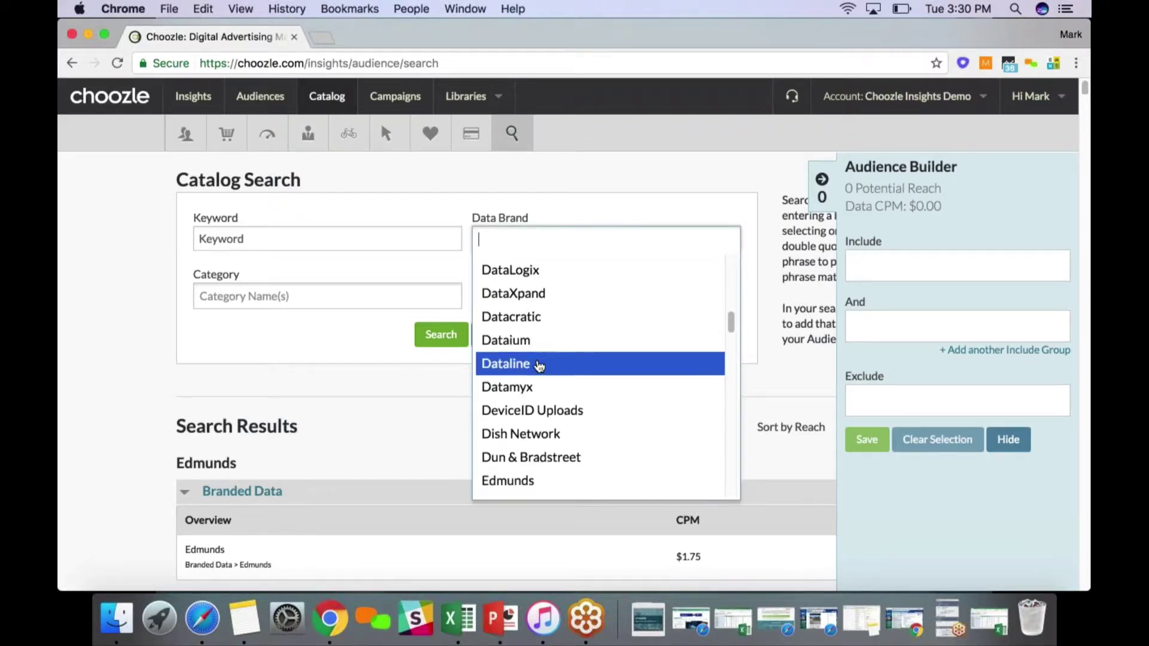
scroll(539, 366, down, 1)
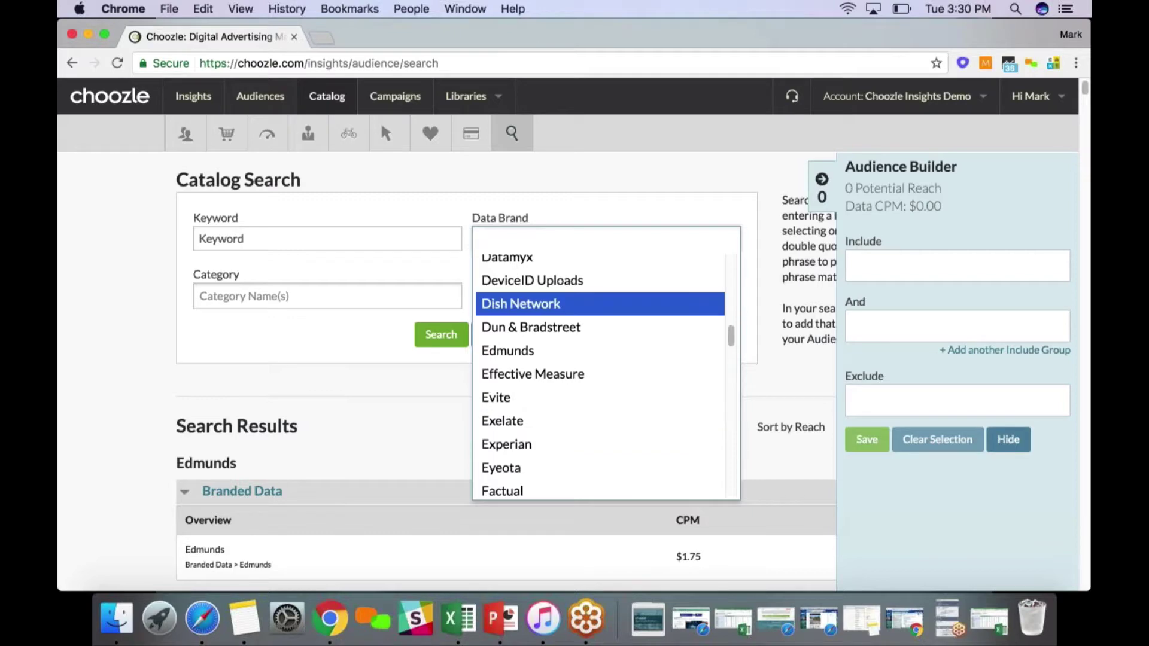
click(88, 464)
Go to the Insights overview page showing the Insights Demo report
scroll(88, 464, down, 3)
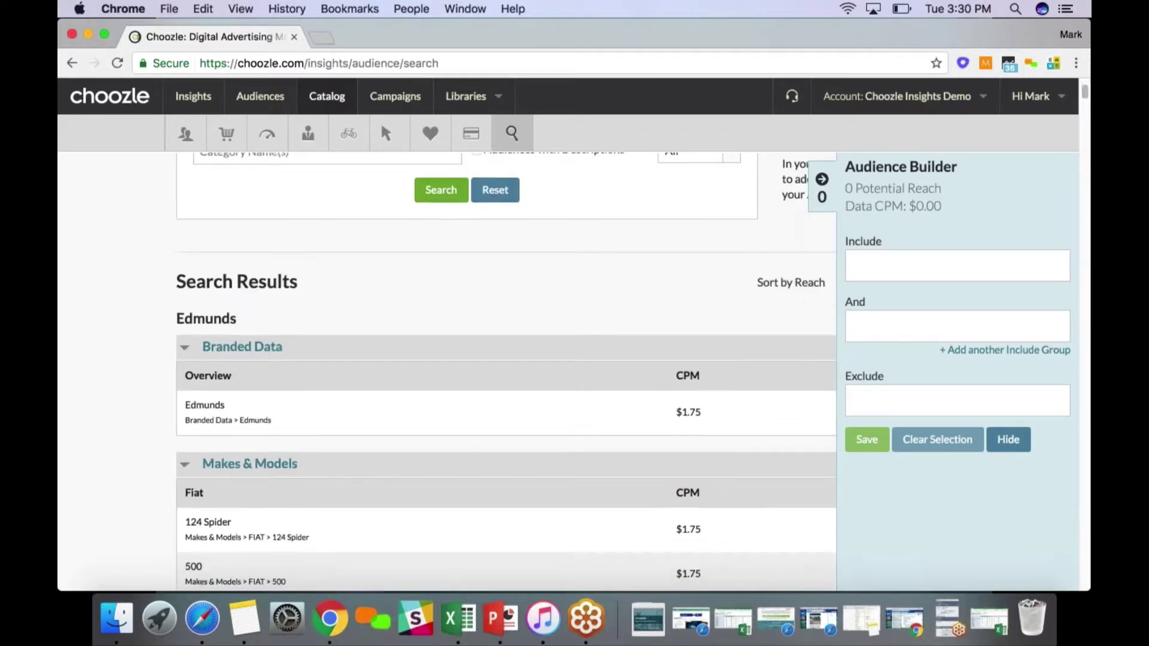
scroll(449, 359, up, 3)
click(189, 103)
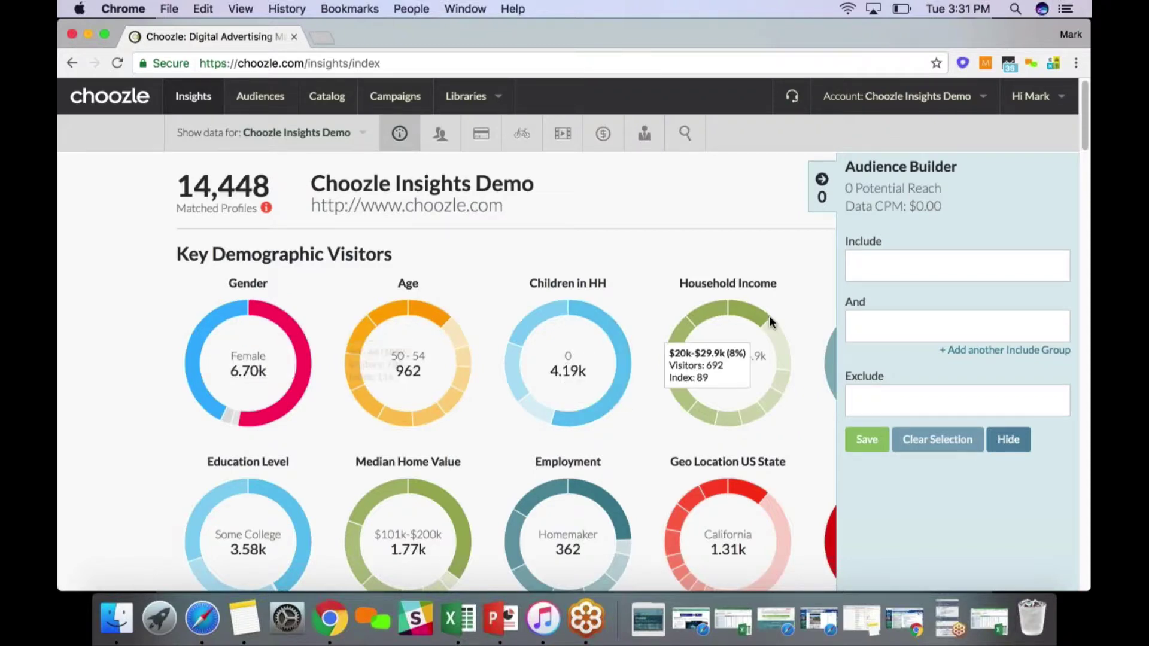
click(821, 181)
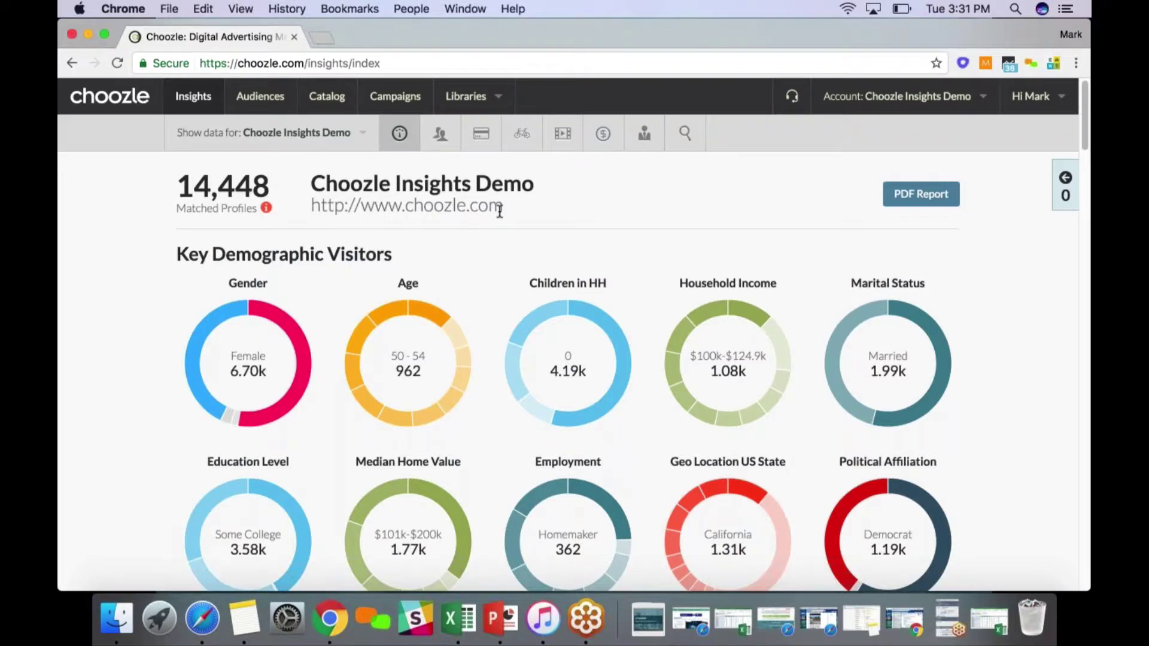
mouse_move(303, 359)
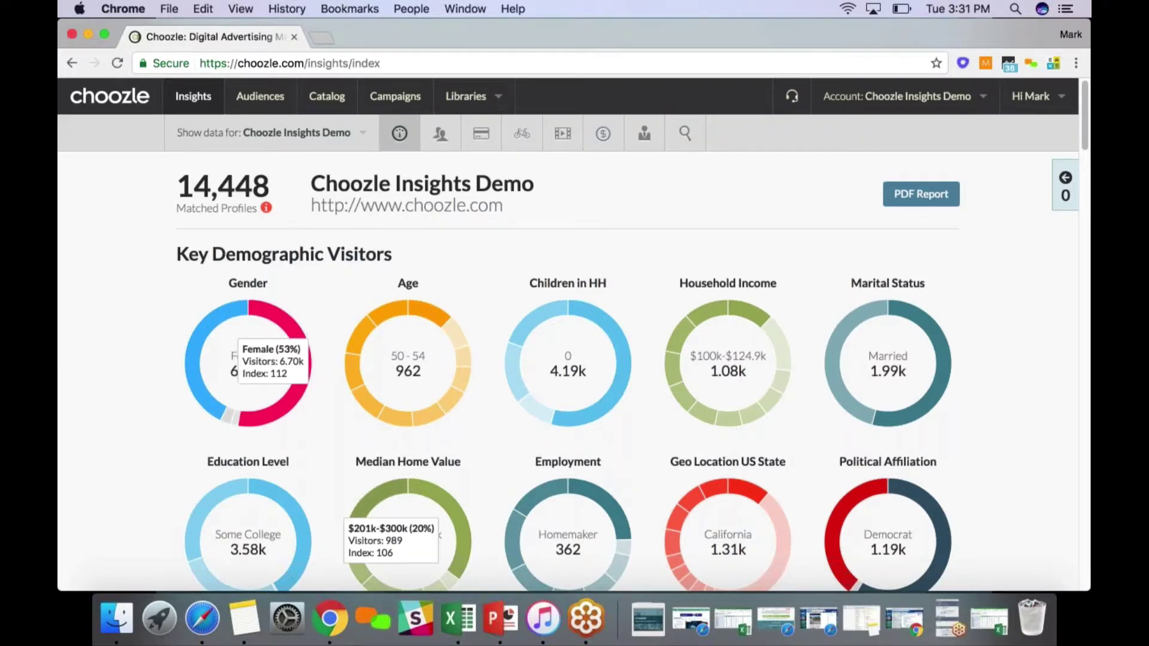
mouse_move(356, 326)
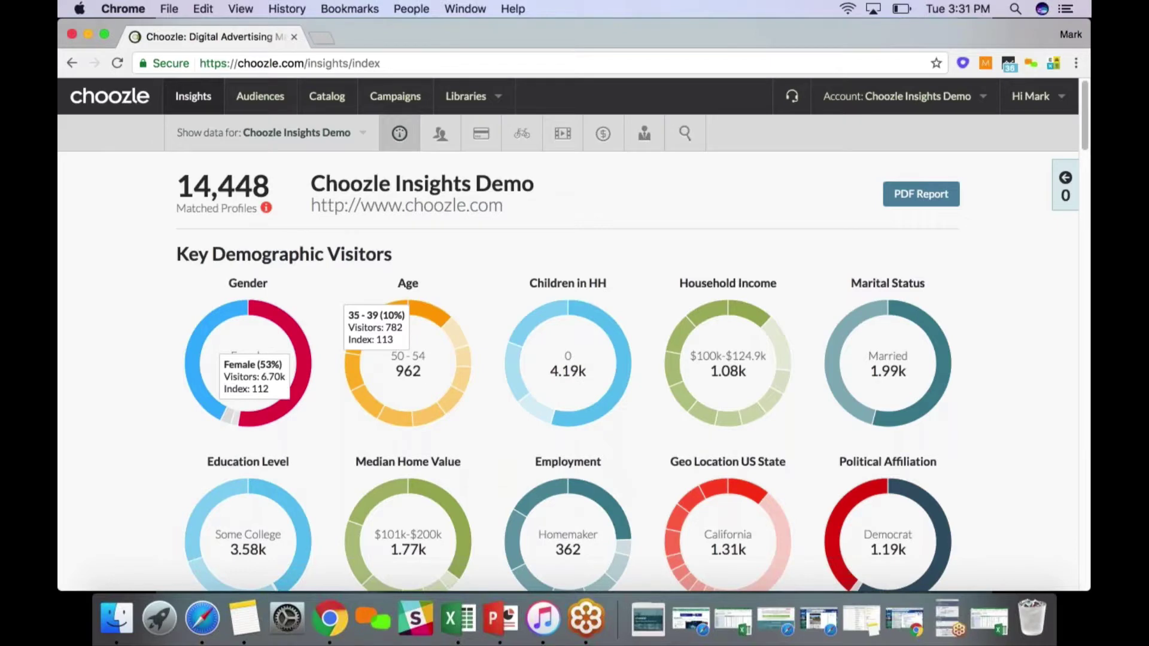
scroll(568, 371, down, 5)
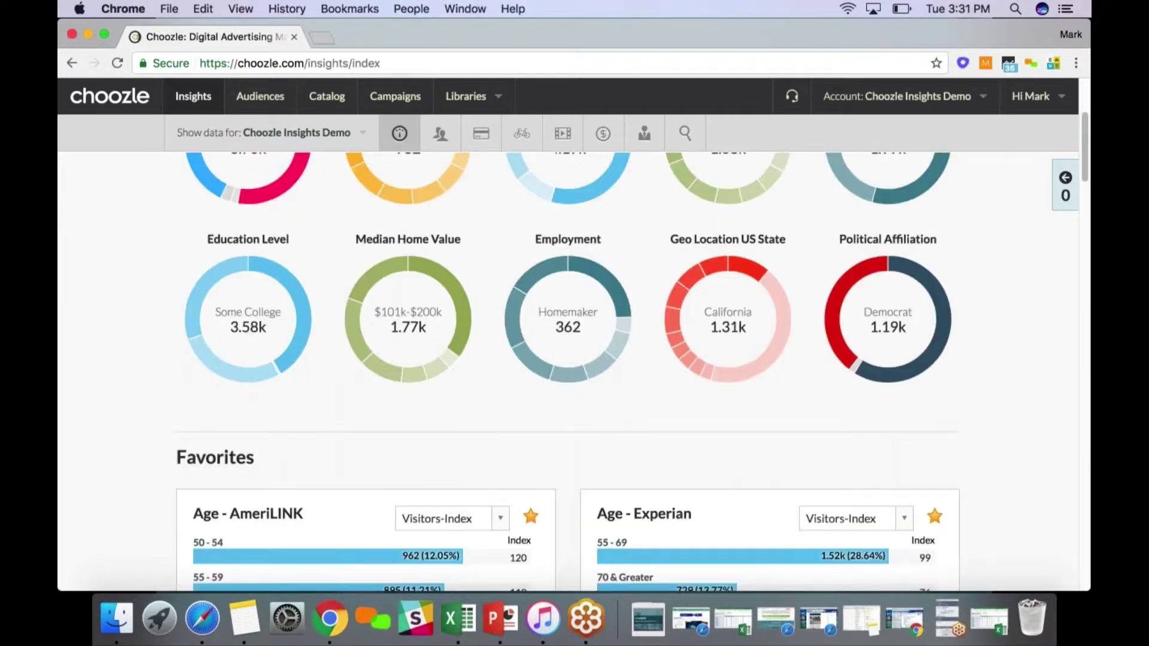
scroll(594, 406, down, 4)
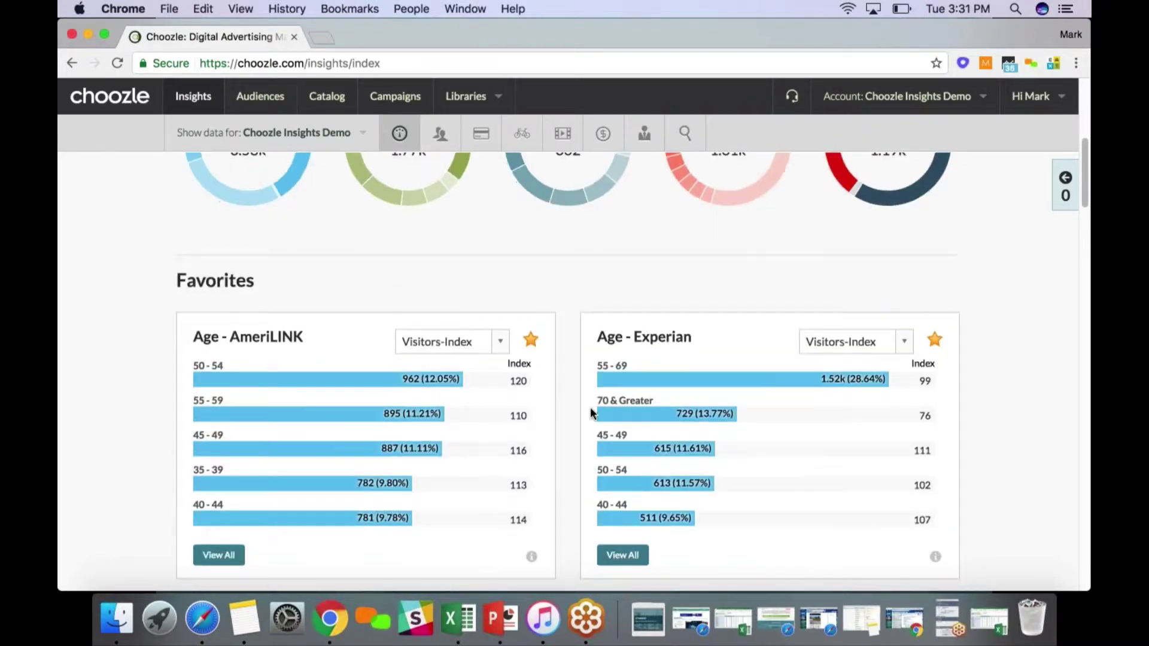
scroll(590, 407, down, 9)
scroll(582, 419, down, 10)
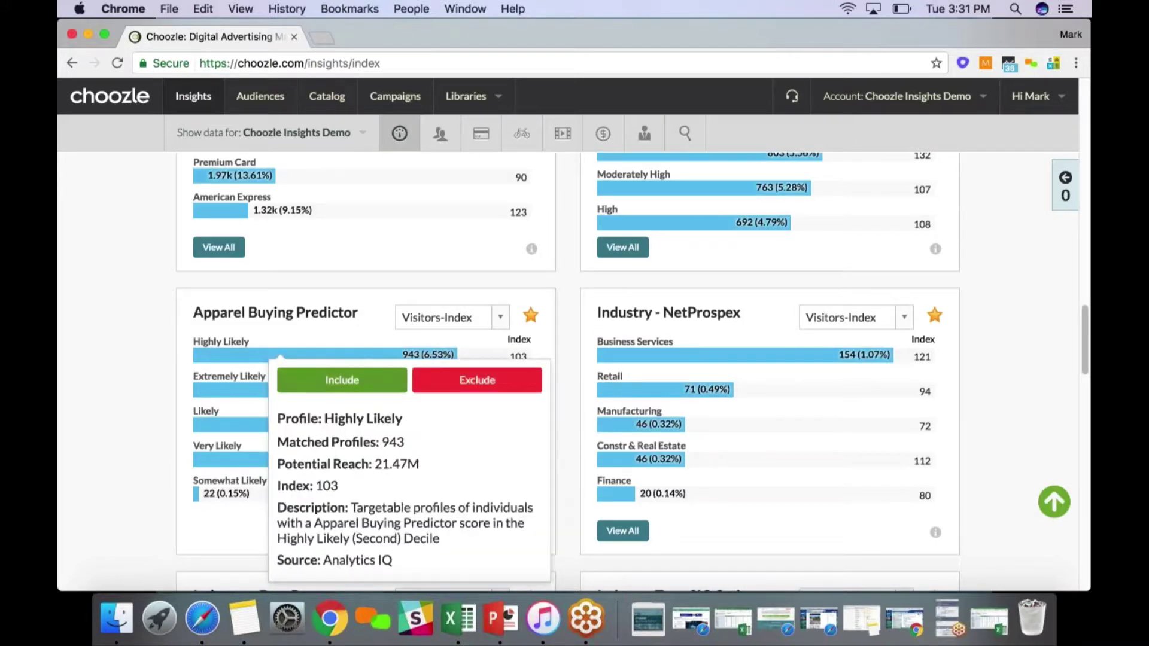
scroll(562, 305, down, 1)
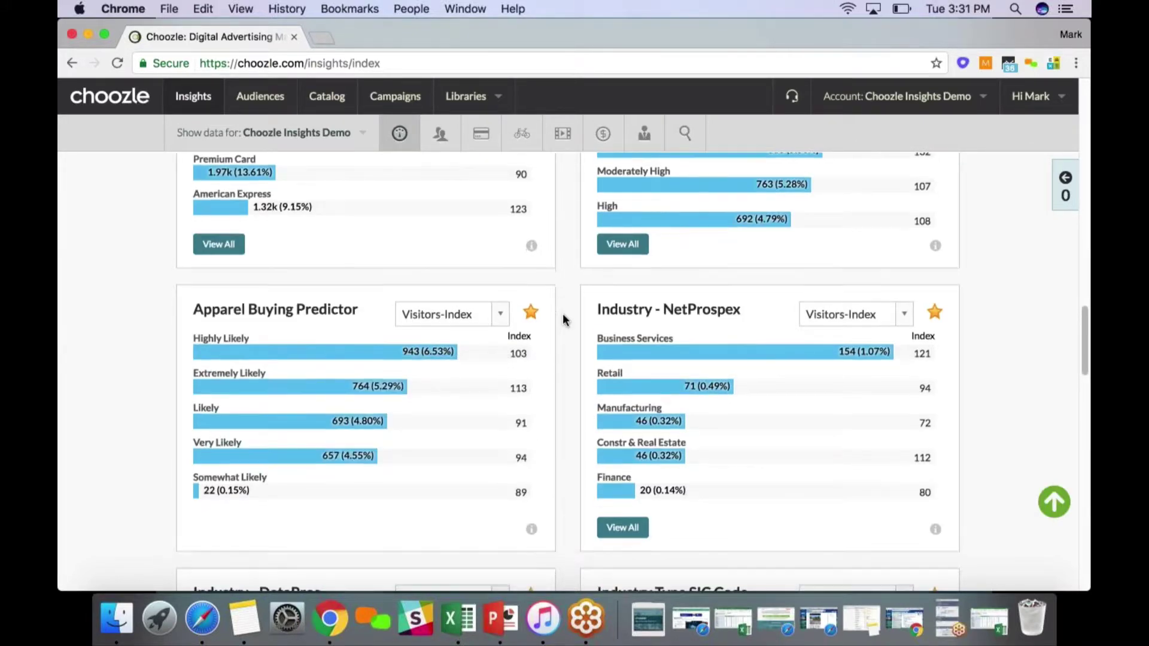
scroll(562, 320, down, 8)
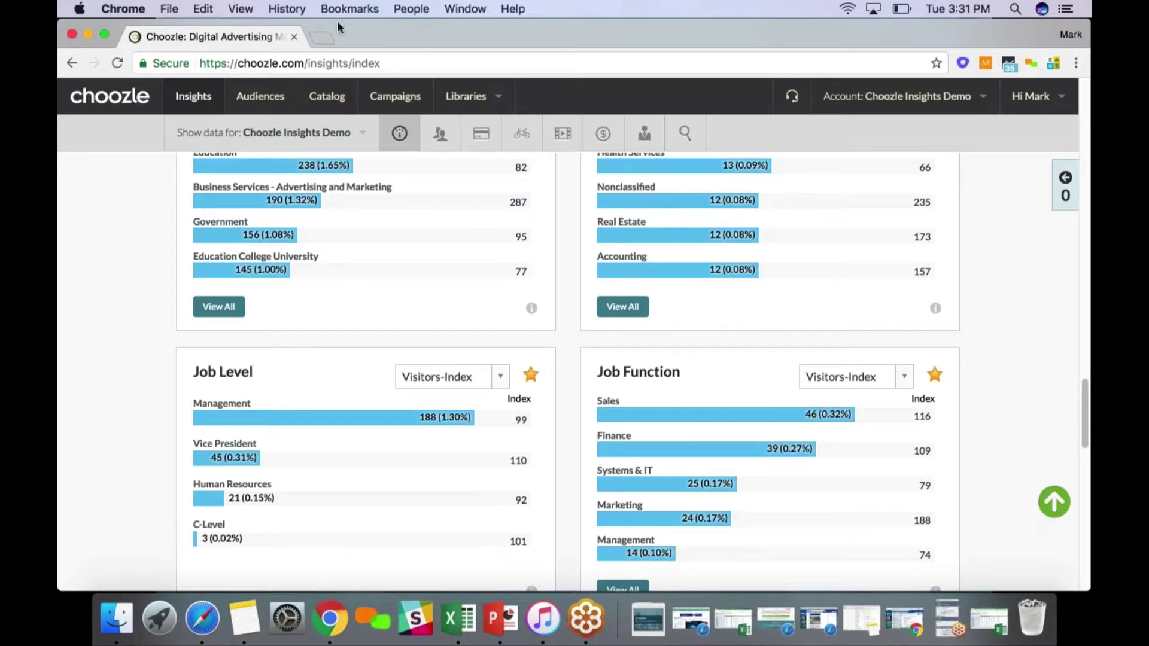
Check the CRM Data groups under Audiences, then go to the audience Catalog
click(272, 106)
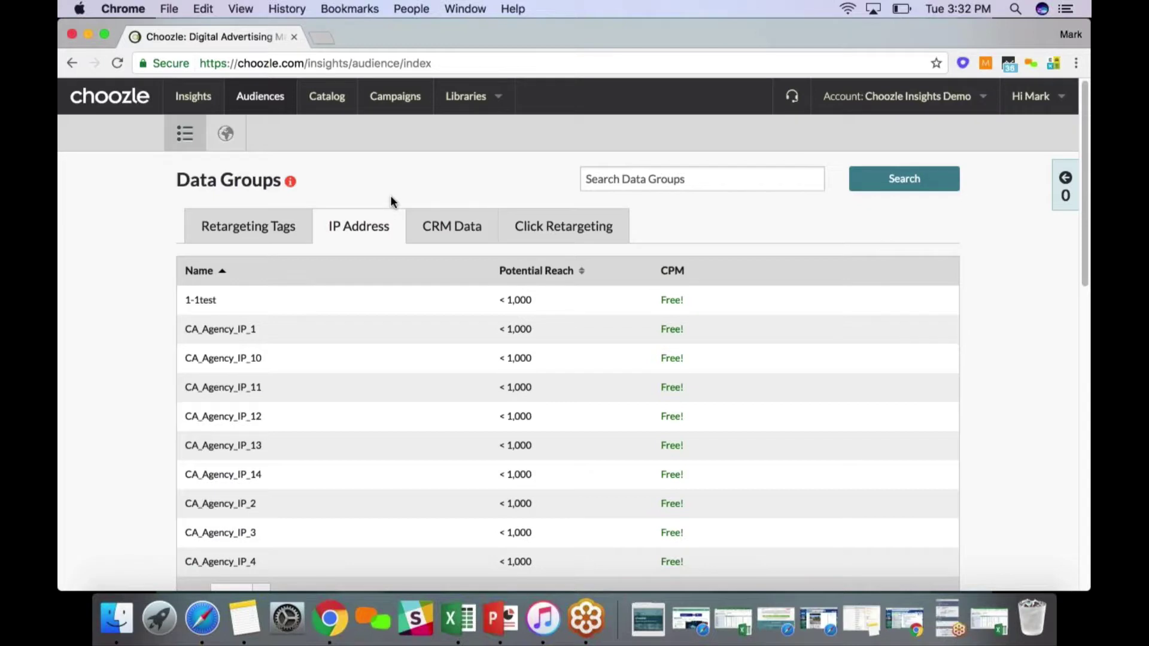
click(418, 219)
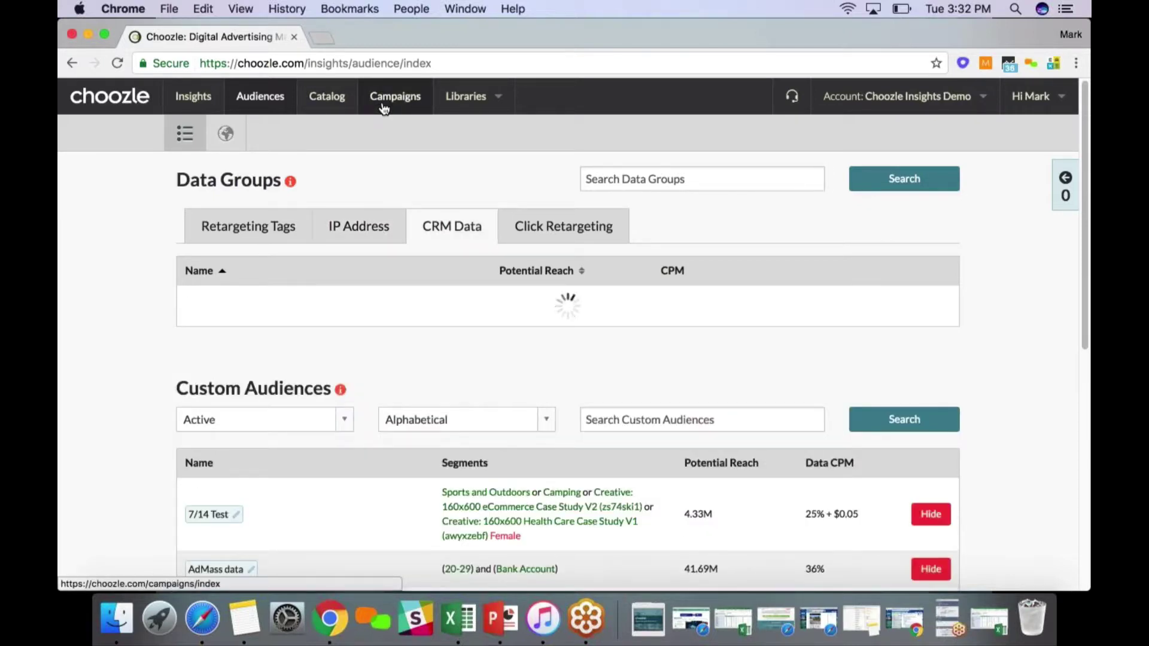
click(330, 97)
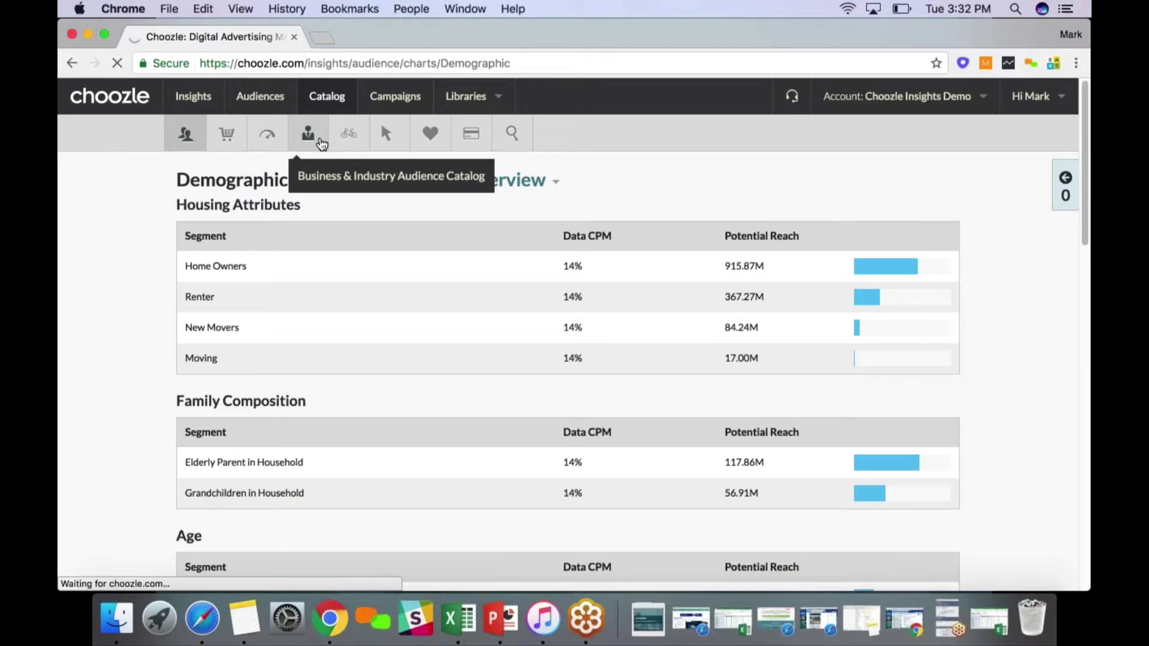
Include the B2B Presidents role from the Business & Industry catalog, giving 14.02M potential reach
click(309, 134)
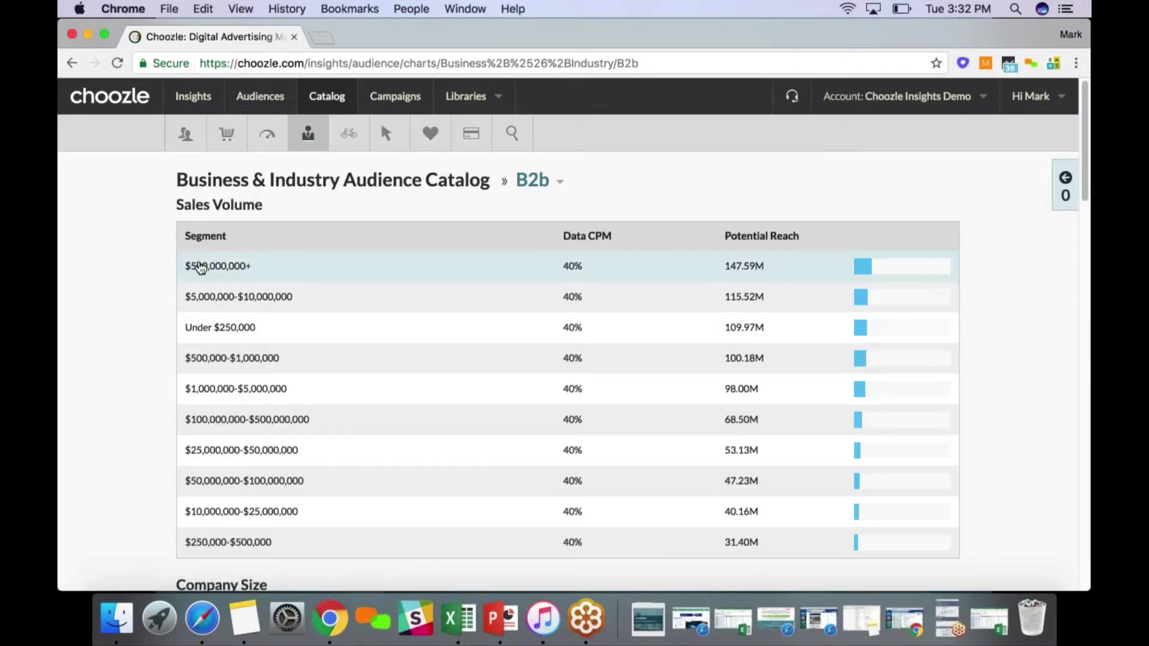
scroll(149, 306, down, 5)
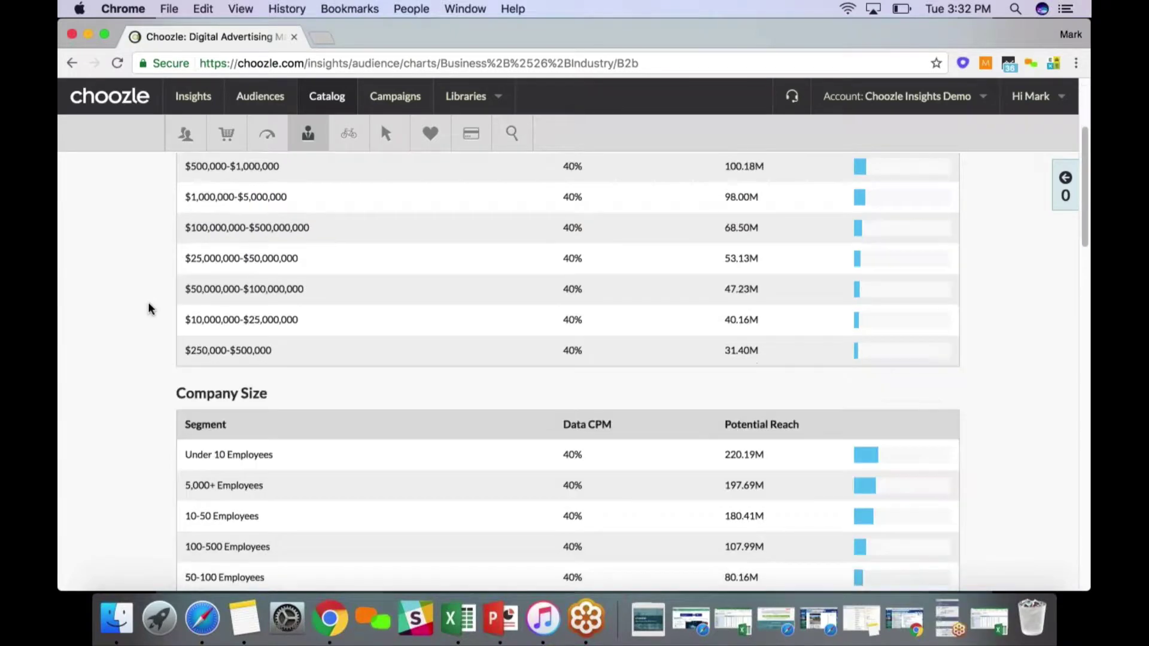
scroll(149, 308, down, 20)
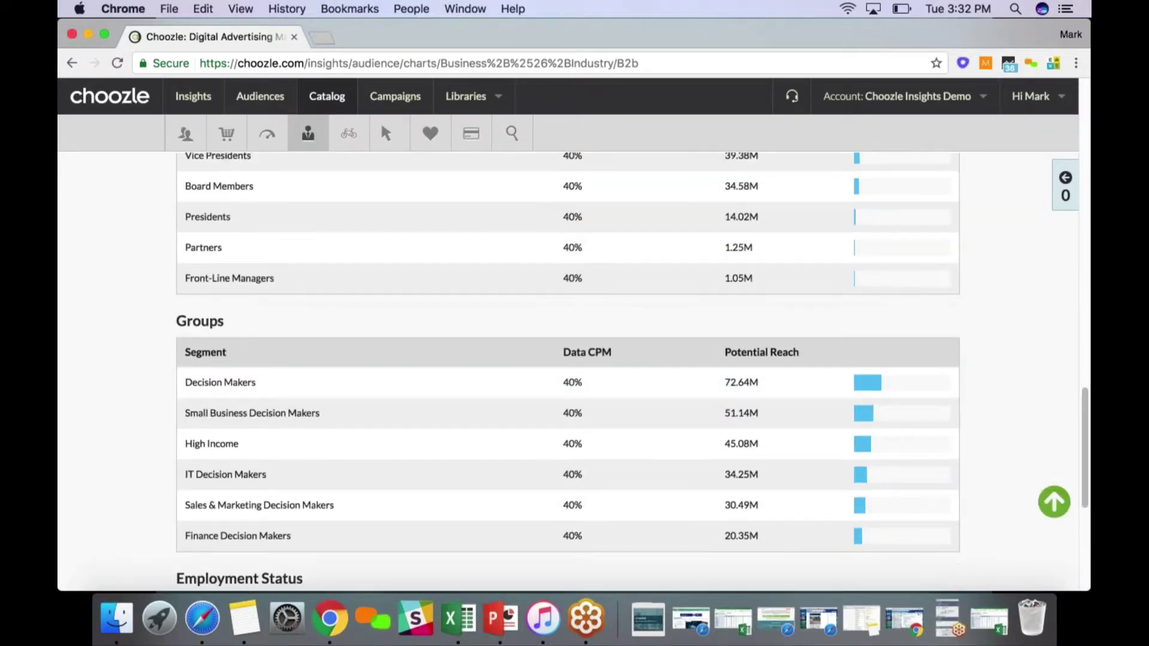
scroll(238, 335, up, 3)
click(256, 316)
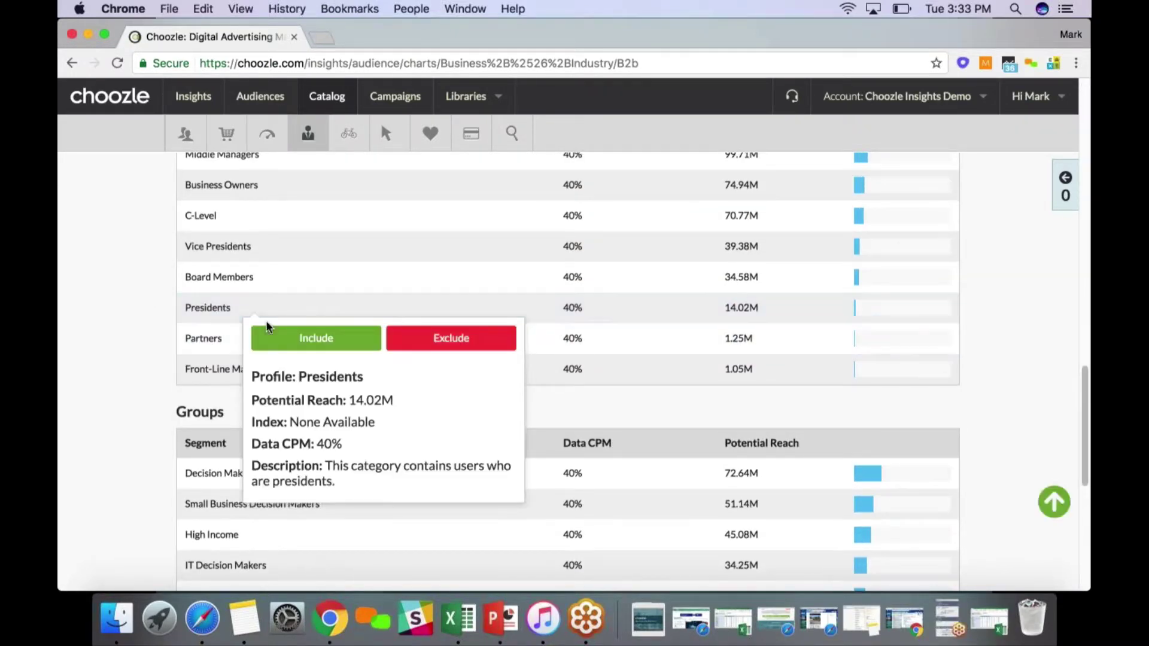
click(281, 338)
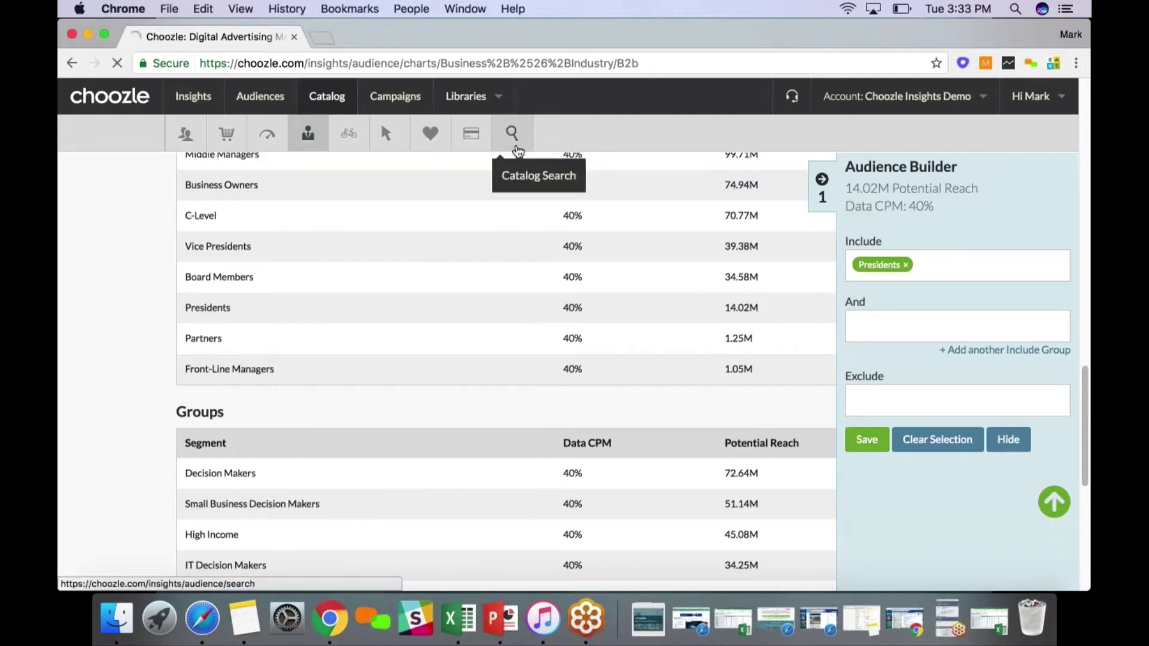
click(524, 146)
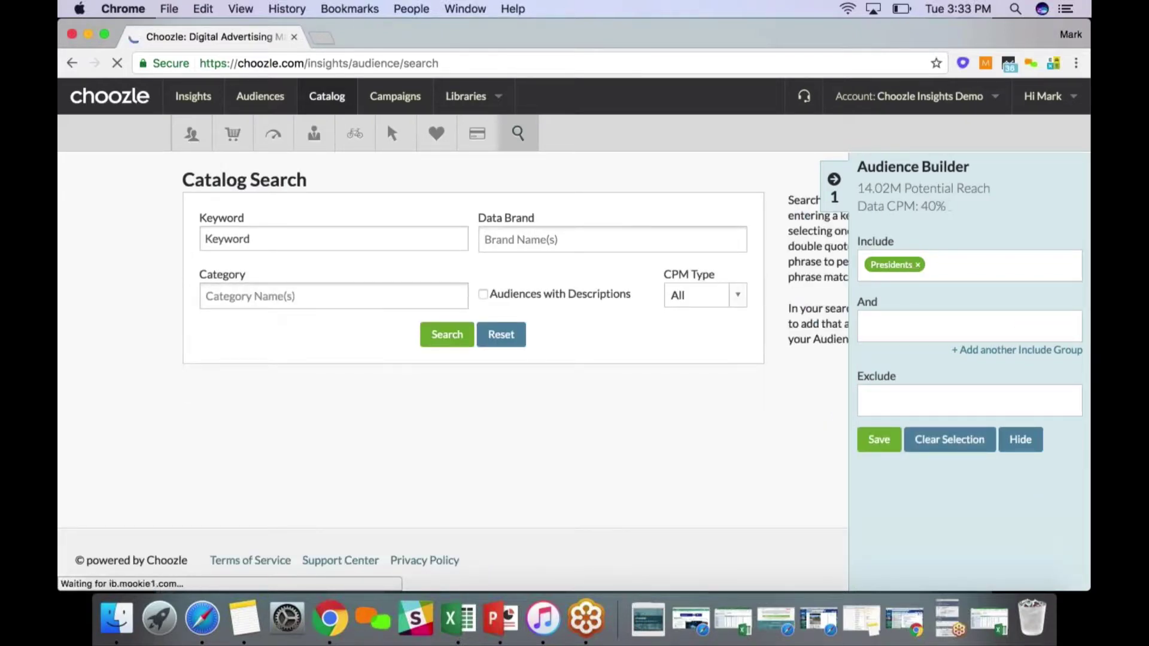
Search the catalog for the keyword 'microsoft'
click(231, 239)
text(micro)
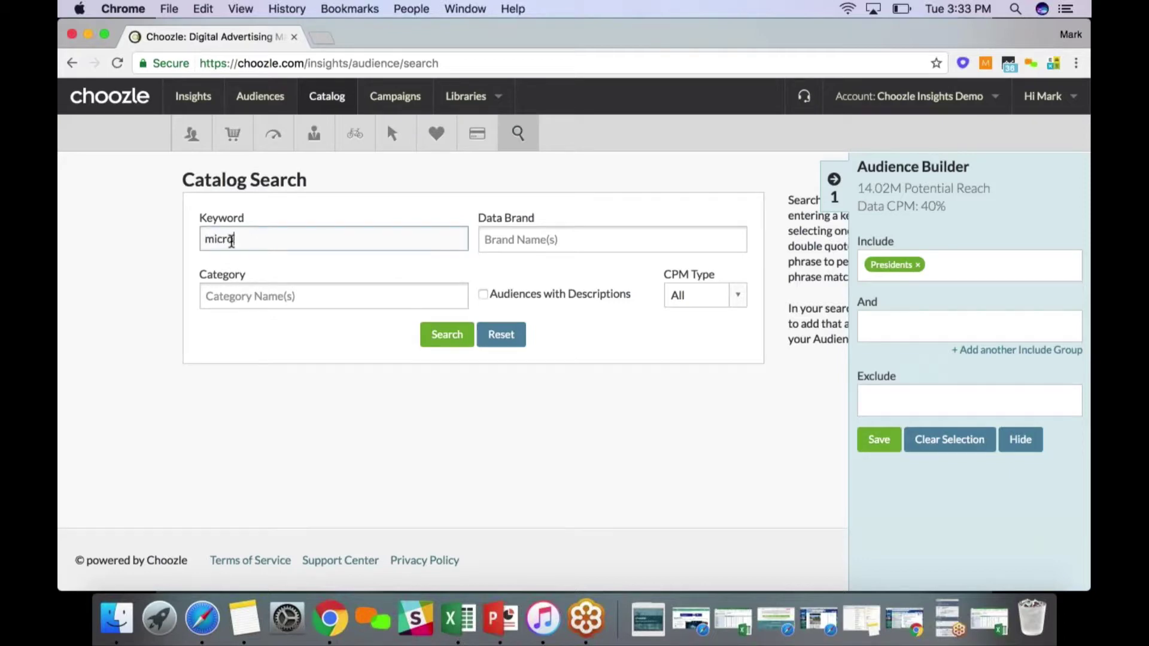
text(soft)
click(443, 341)
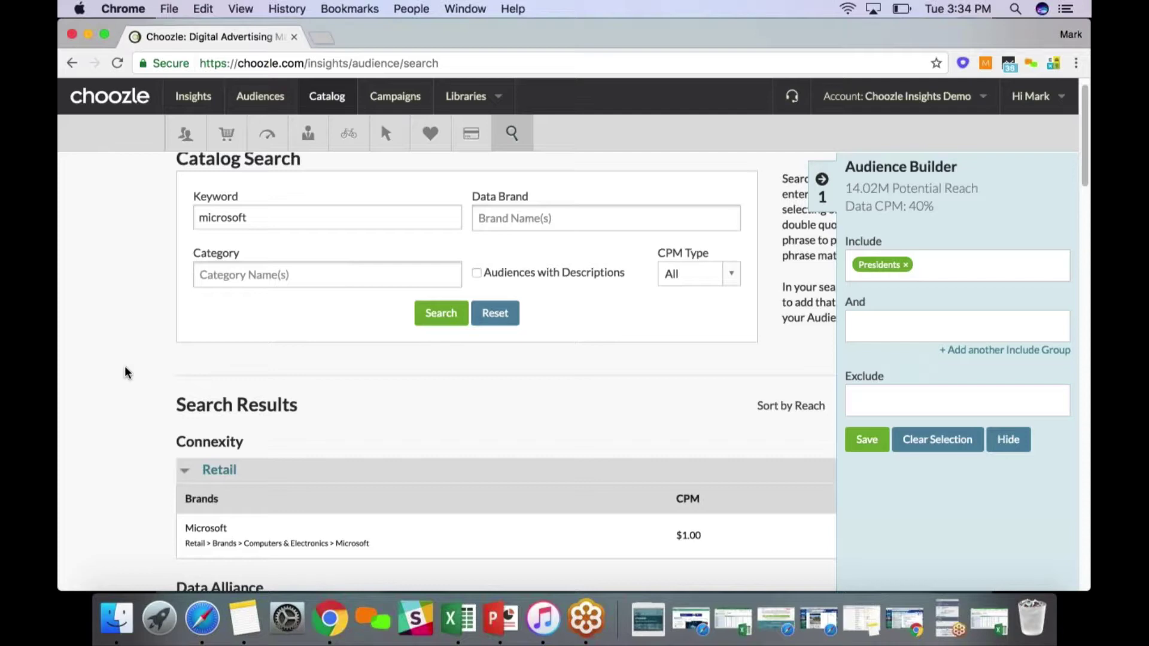
scroll(126, 372, down, 1)
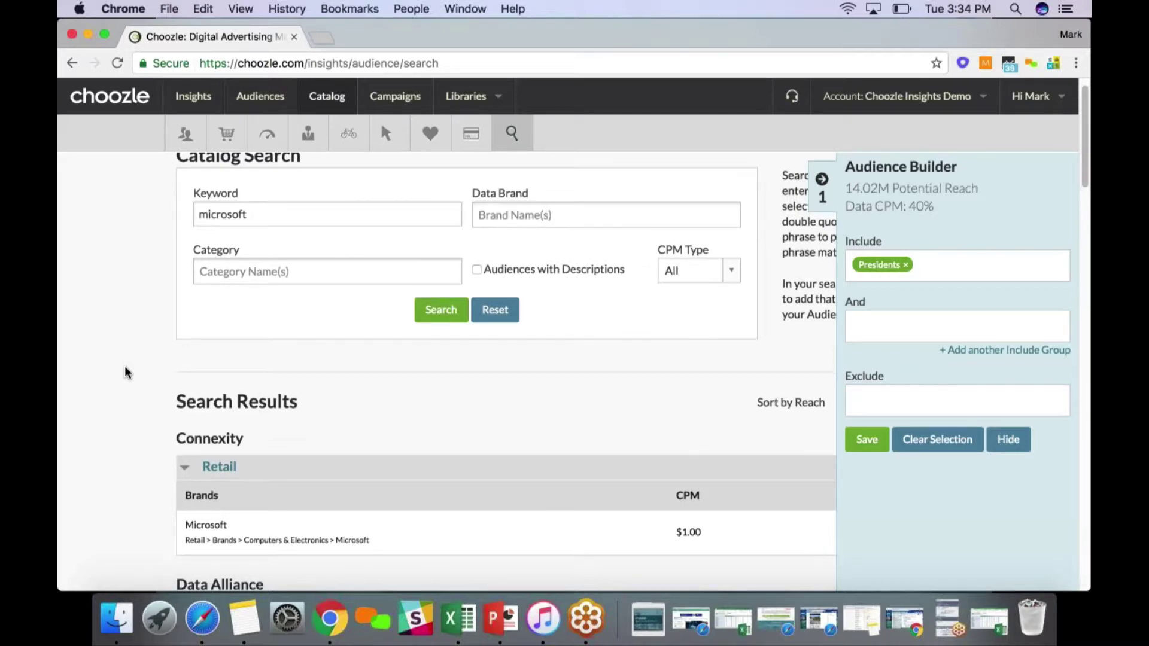
scroll(122, 382, down, 5)
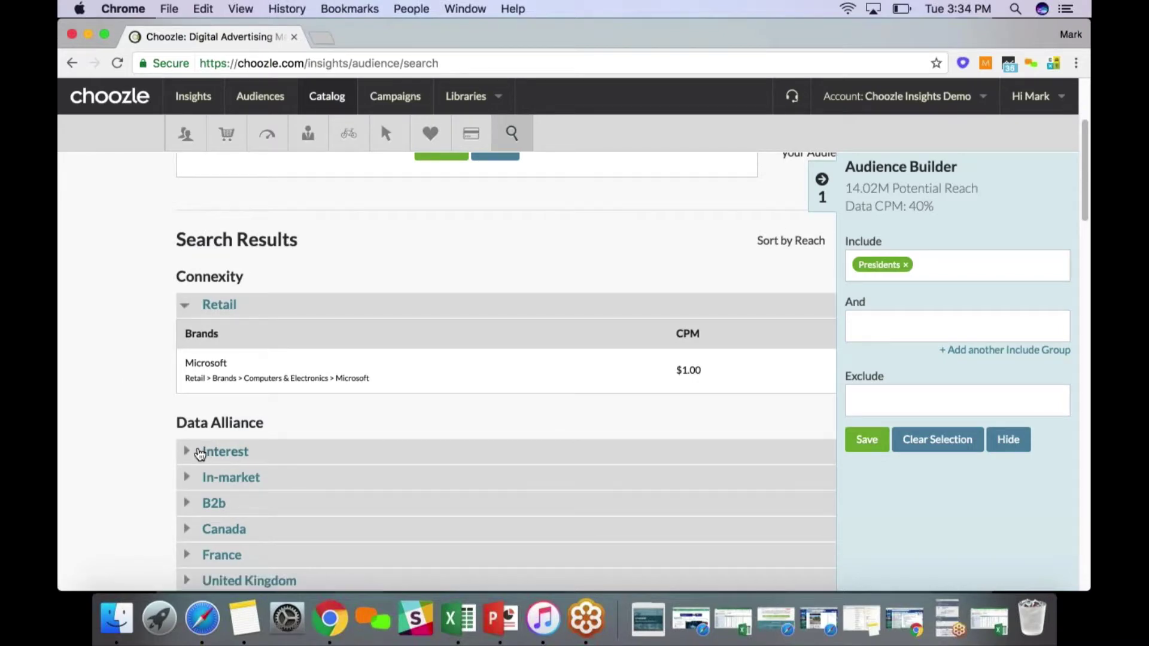
View the Connexity Retail Microsoft segment's details ($1.00 CPM) and close them without adding it
click(269, 377)
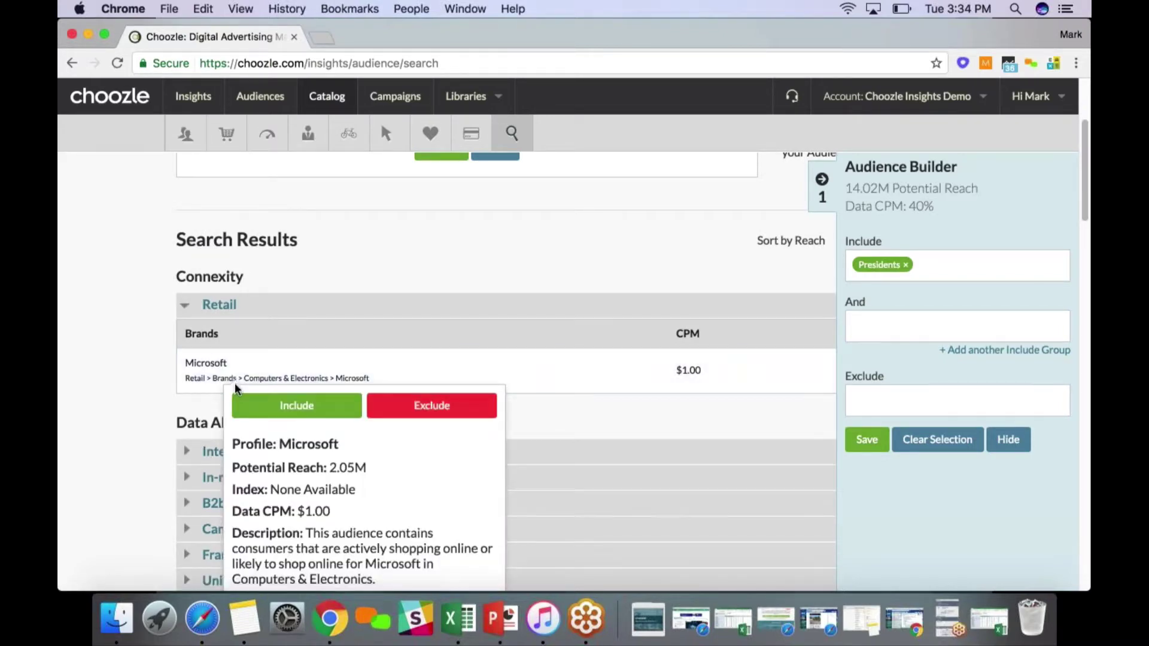
scroll(269, 486, down, 3)
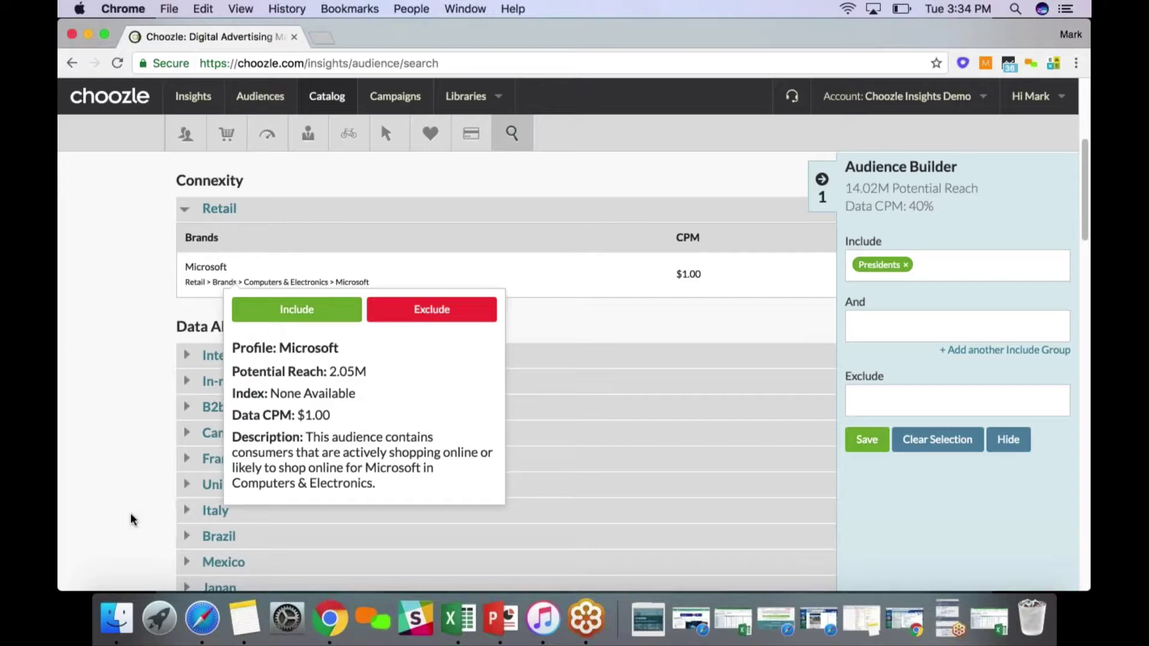
click(133, 519)
scroll(506, 371, up, 1)
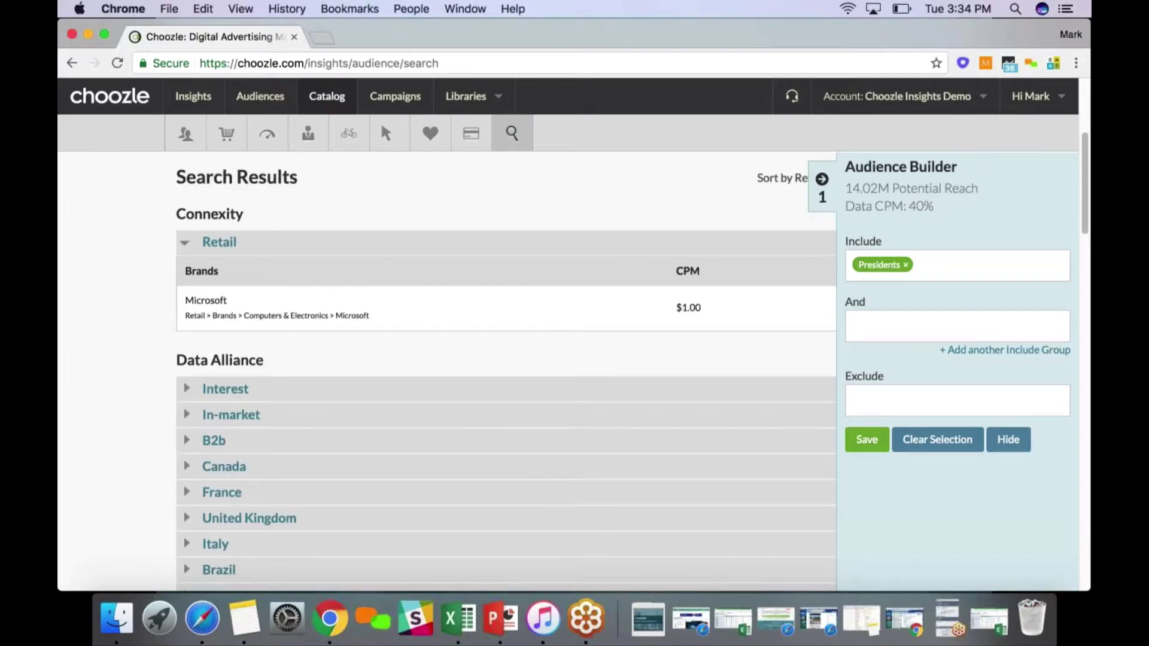
scroll(506, 371, up, 5)
click(466, 96)
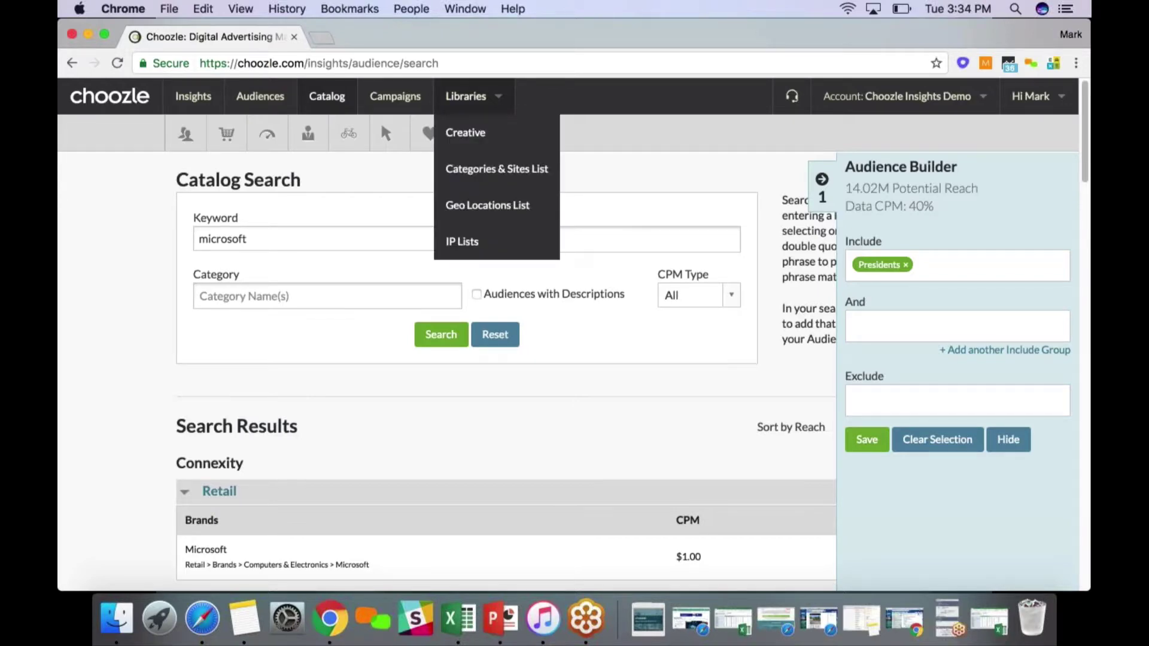
Scroll the results to the Connexity Microsoft brand profile showing 2.05M reach at $1.00 CPM
click(461, 337)
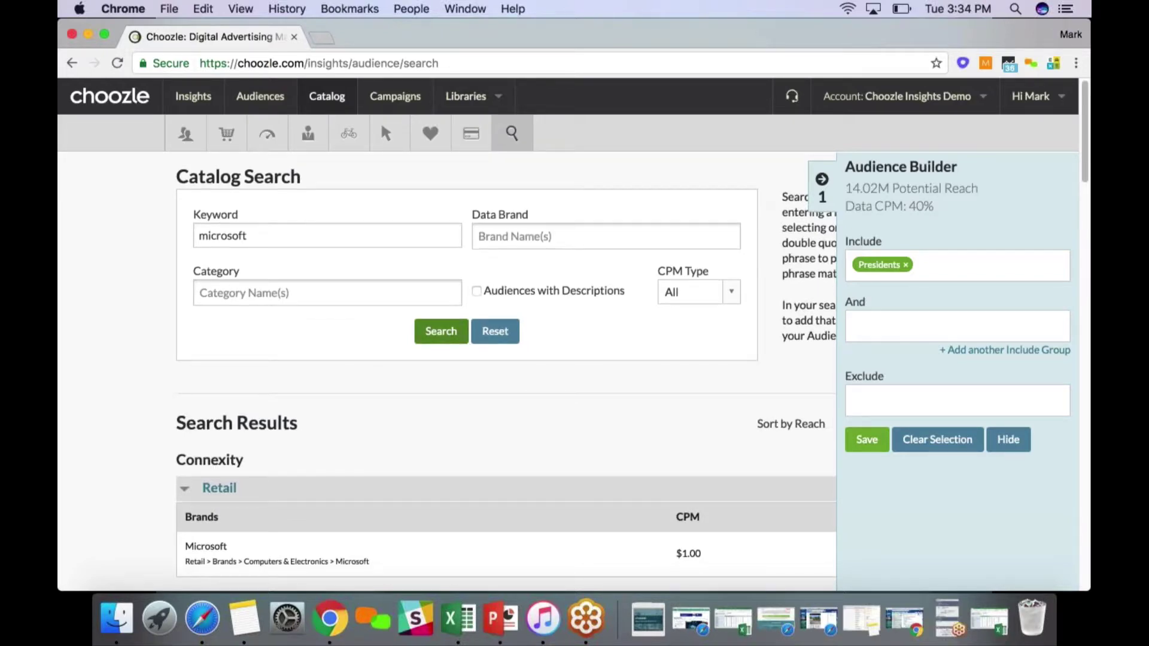
scroll(451, 430, down, 1)
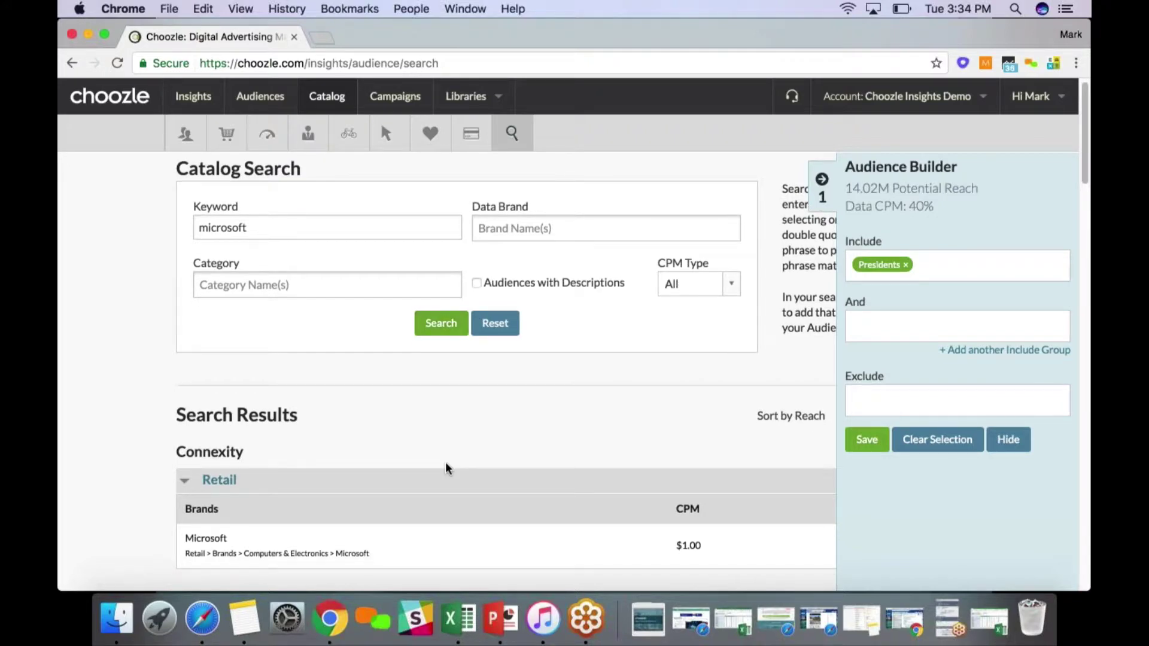
scroll(448, 468, down, 1)
scroll(288, 181, down, 3)
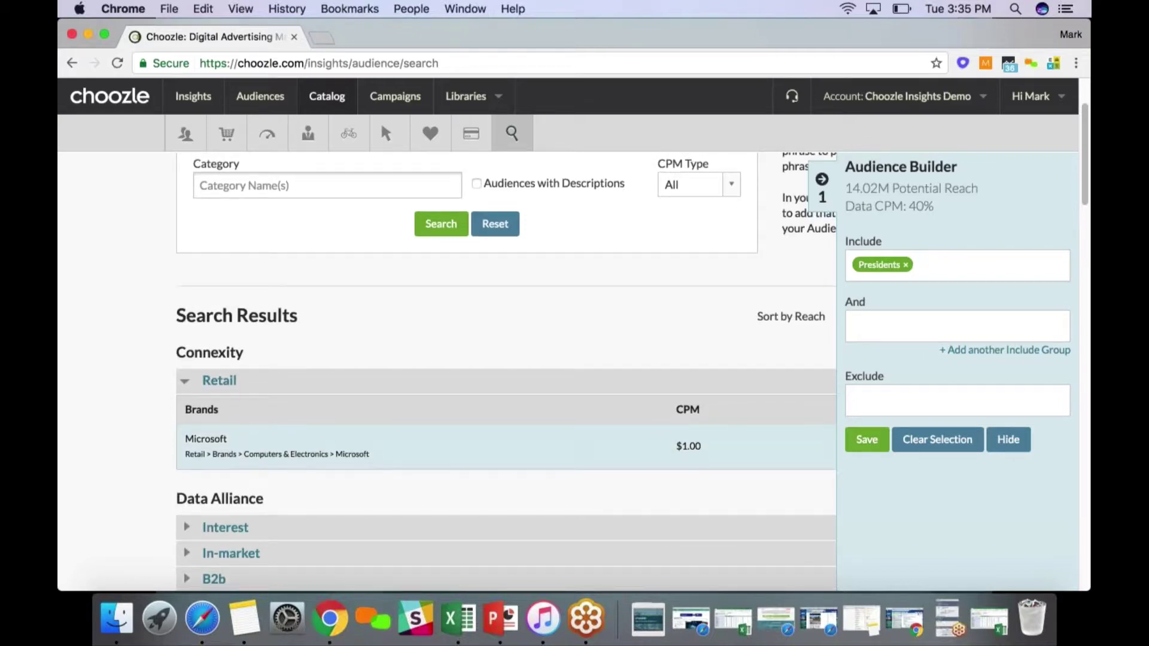
scroll(239, 442, up, 3)
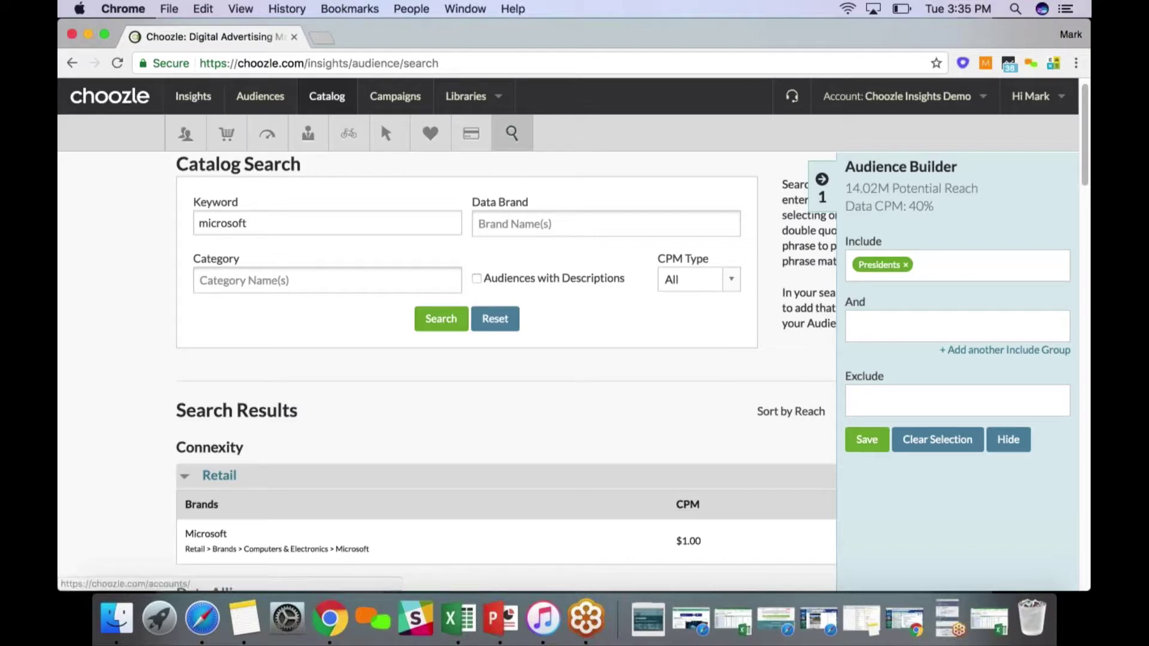
scroll(316, 323, down, 1)
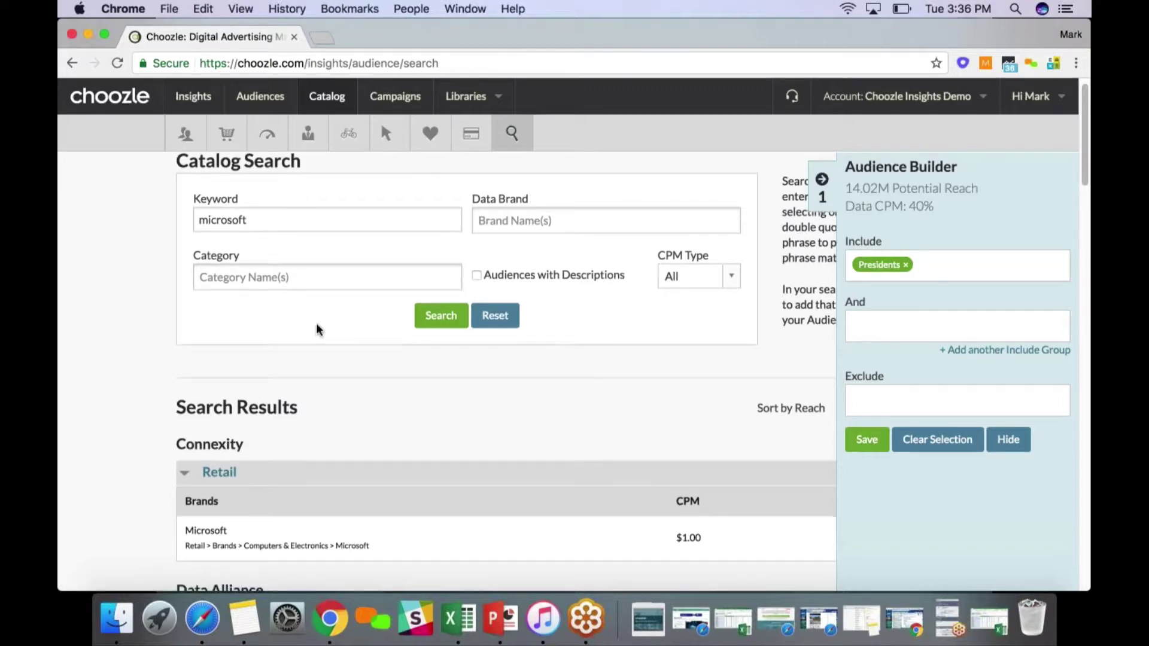
scroll(316, 327, down, 4)
Include Microsoft alongside Presidents, raising potential reach to 15.94M
mouse_move(272, 426)
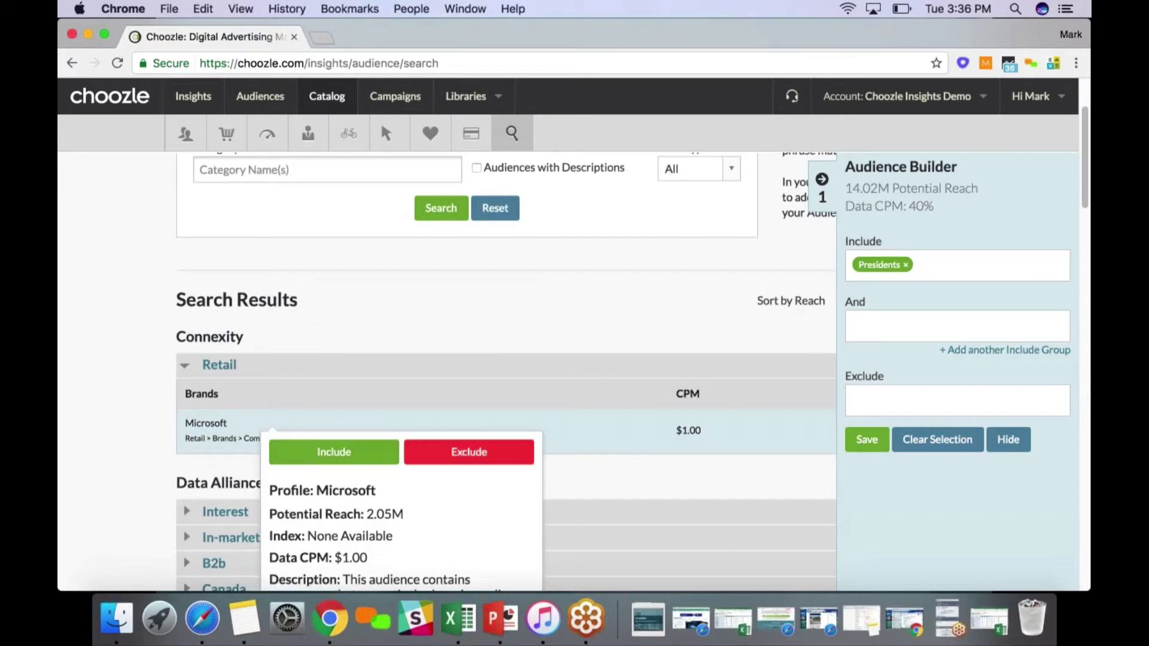
click(333, 454)
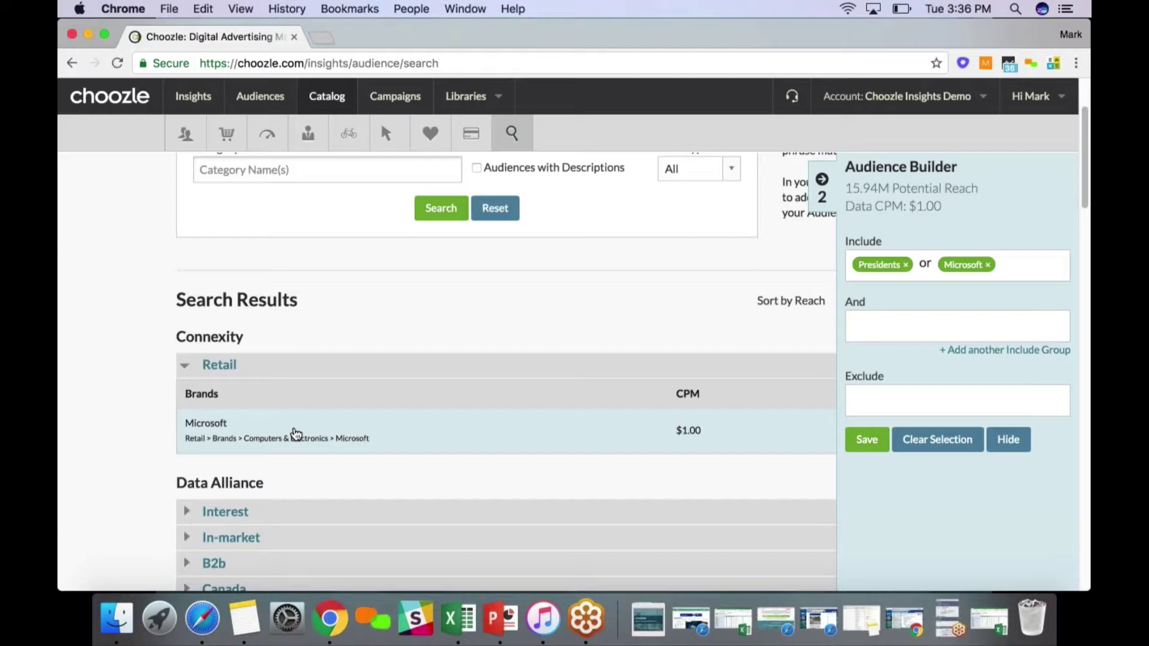
scroll(506, 371, down, 3)
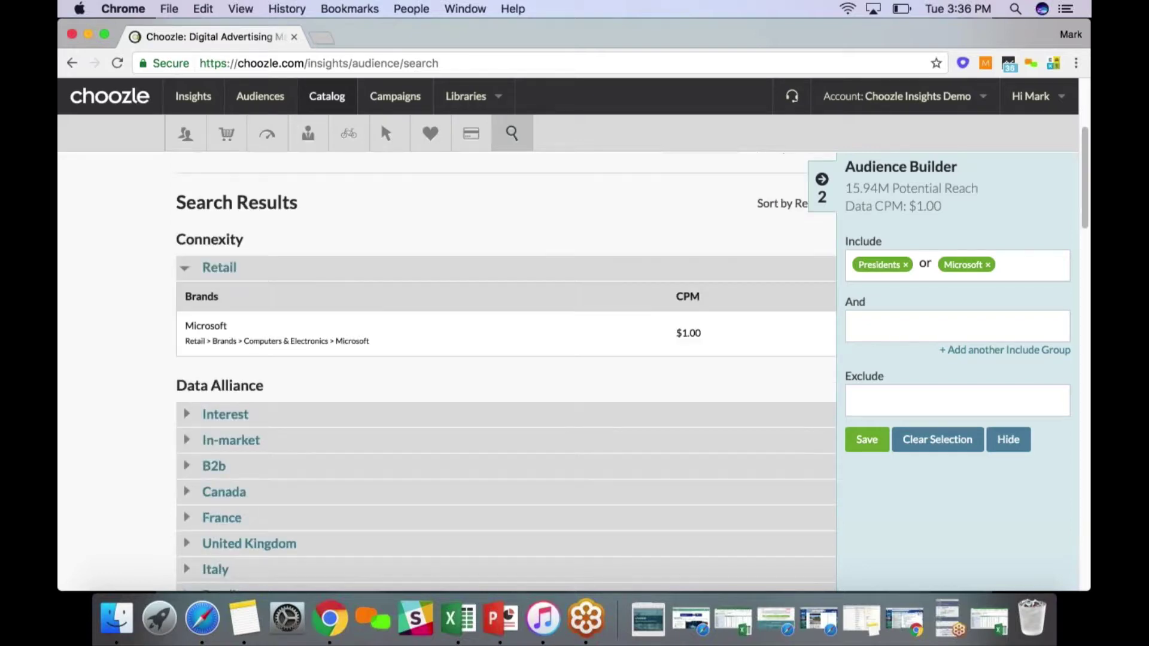
scroll(506, 371, up, 1)
scroll(506, 371, up, 6)
Type 'ev' into the Data Brand filter and open the Choozle support site
click(605, 239)
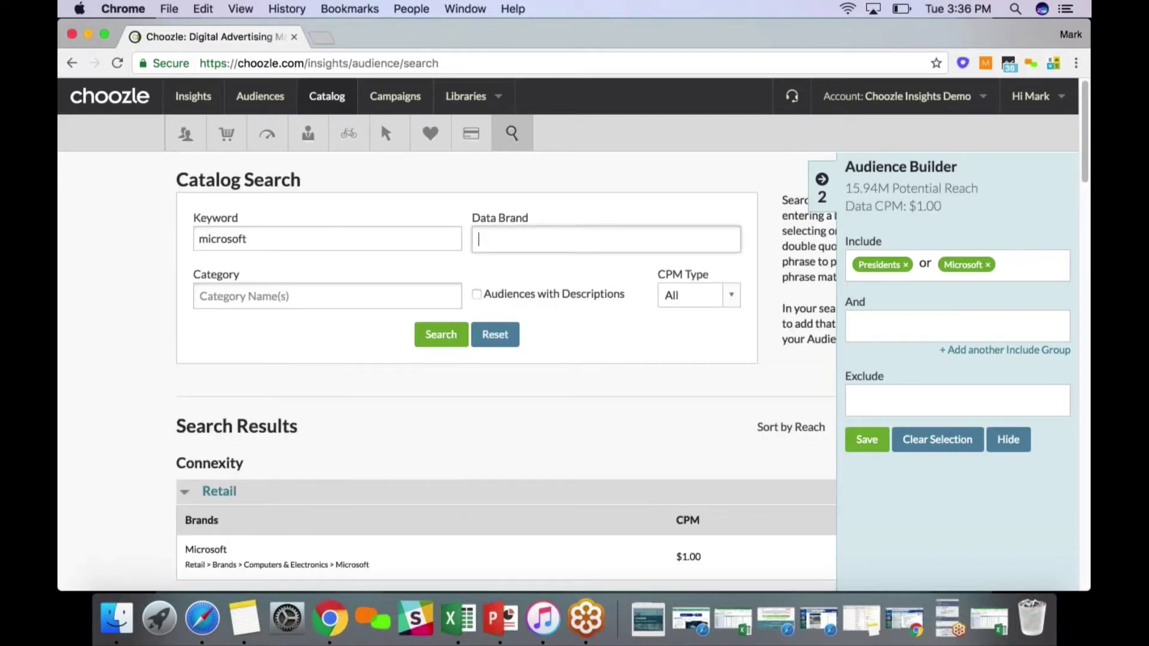
text(ev)
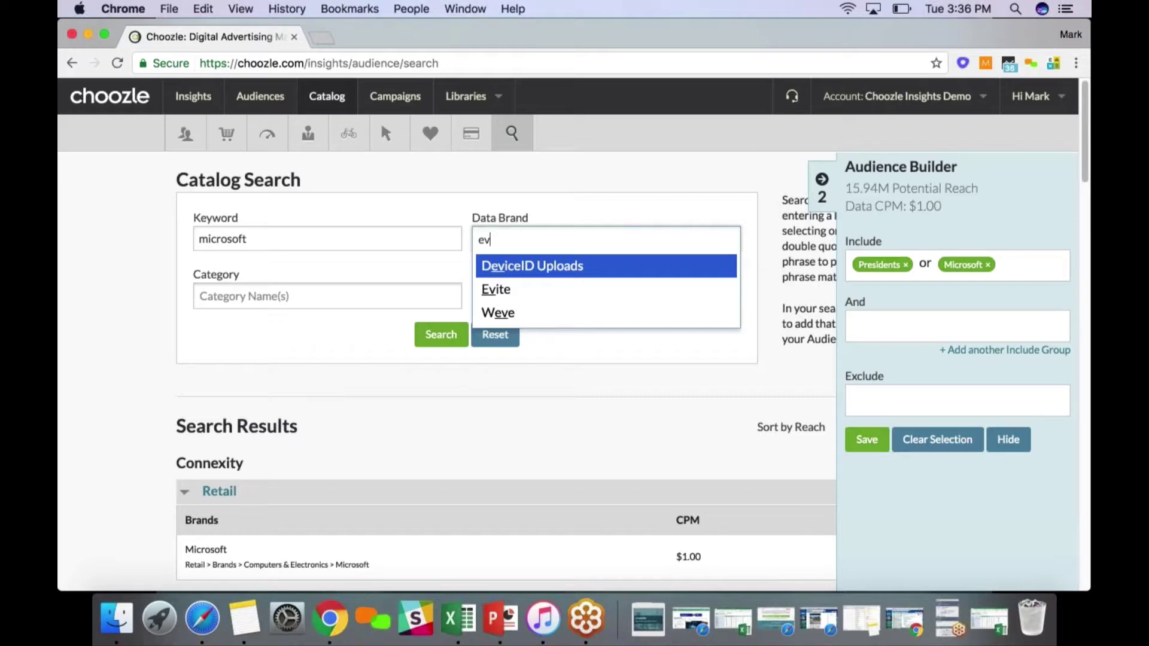
click(791, 97)
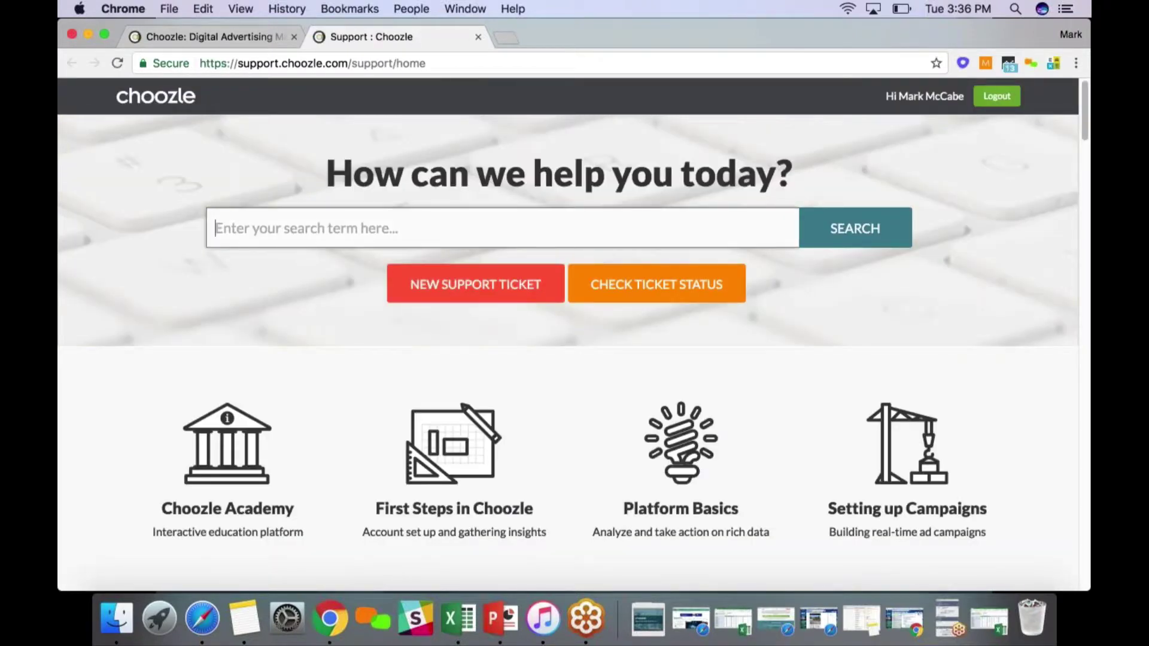
Search Choozle Support for 'cpm' and open the What is Win Rate? article
text(cpm)
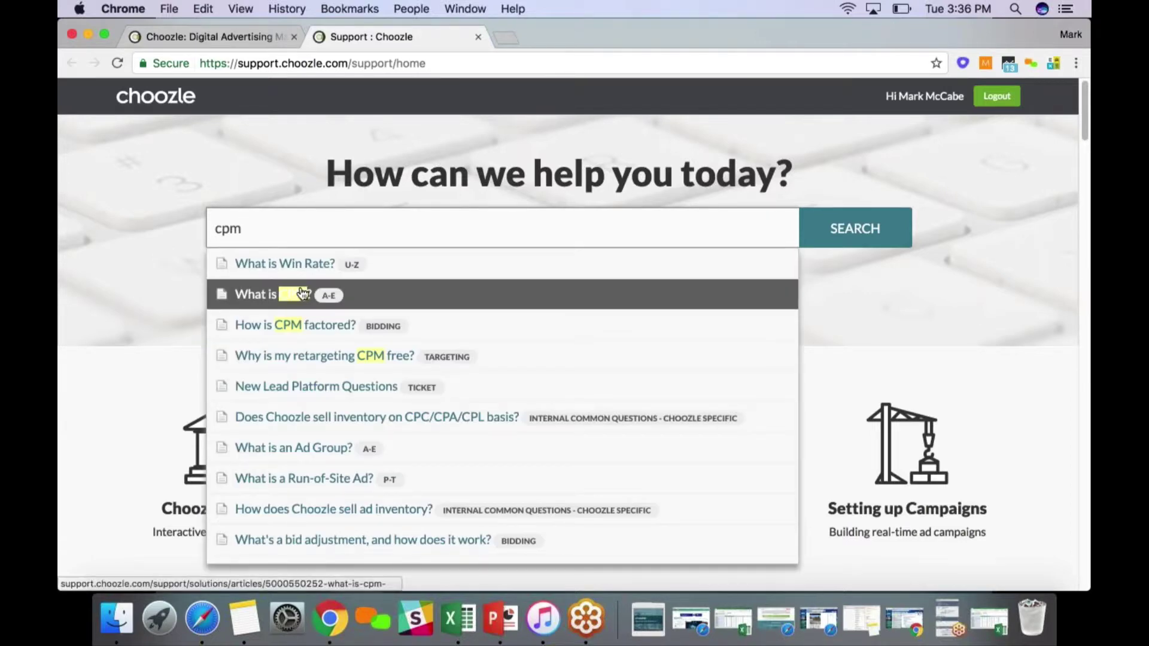
key(Up)
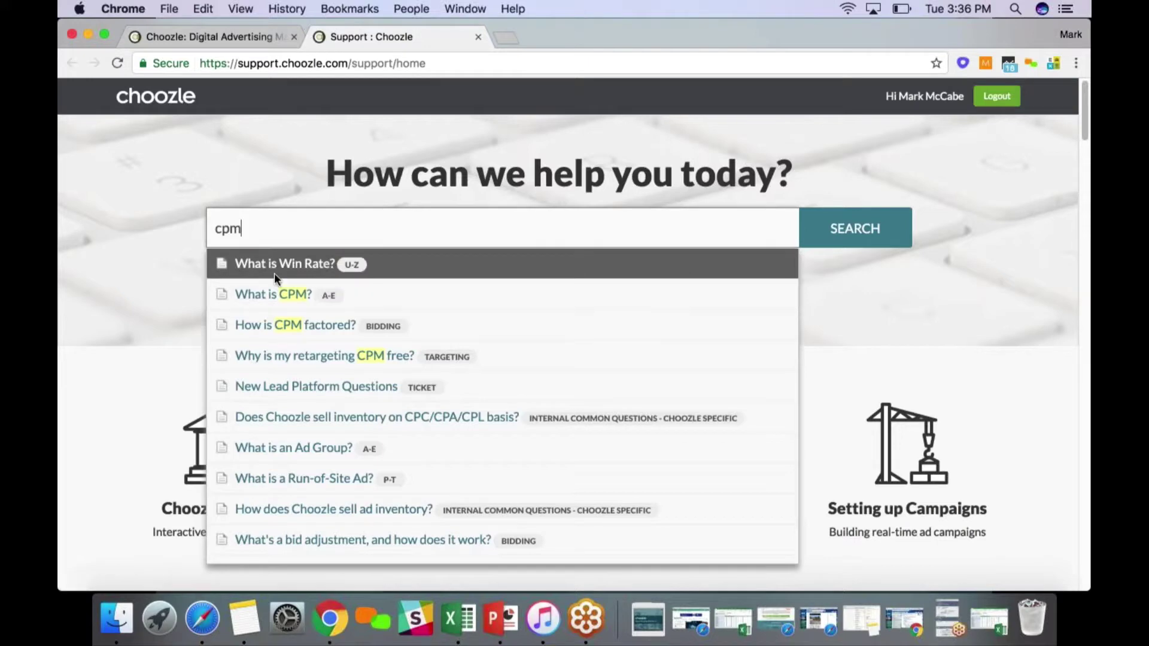
key(Return)
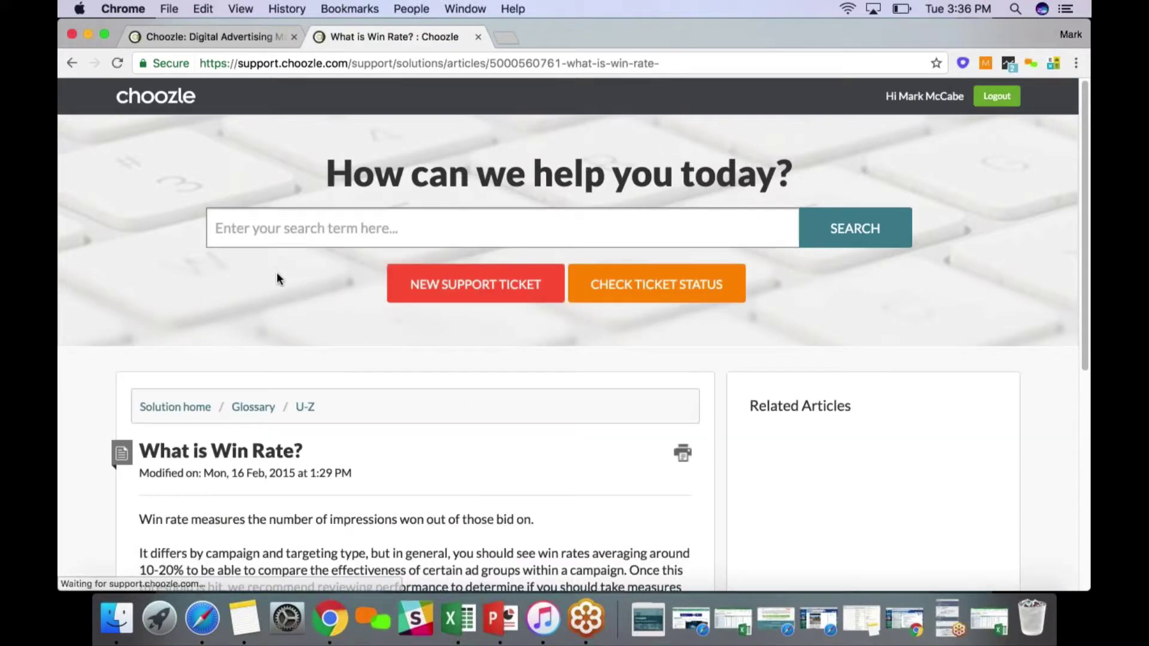
scroll(276, 272, down, 3)
Open a blank support ticket form, then return to the Choozle Data Brand filter
click(439, 143)
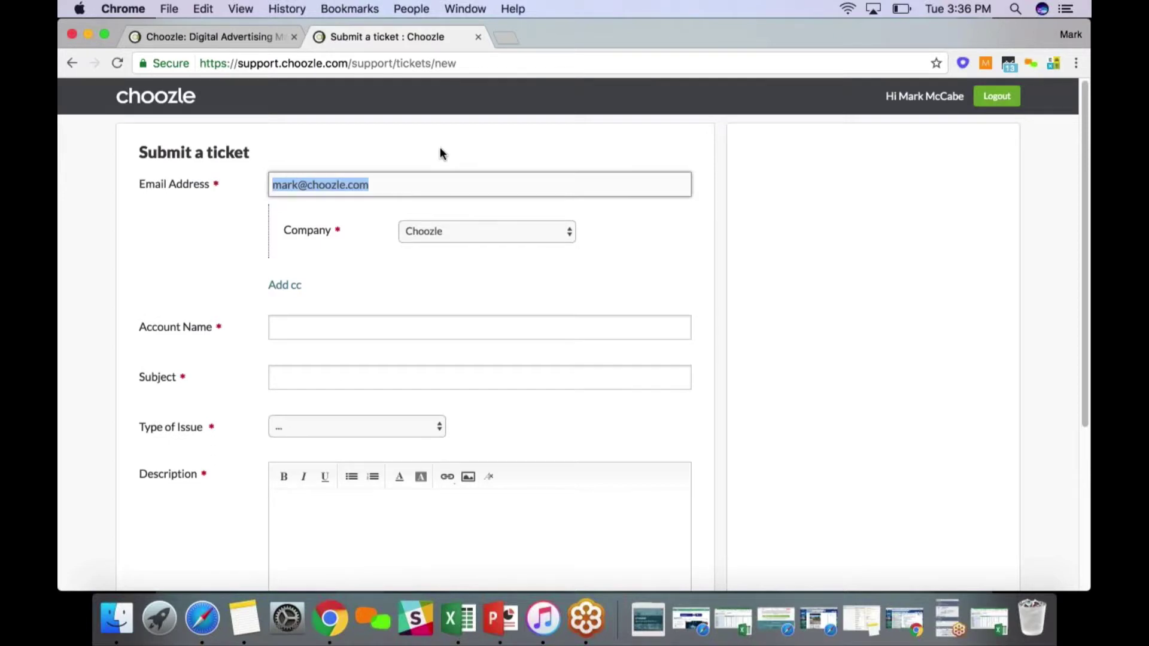
click(254, 37)
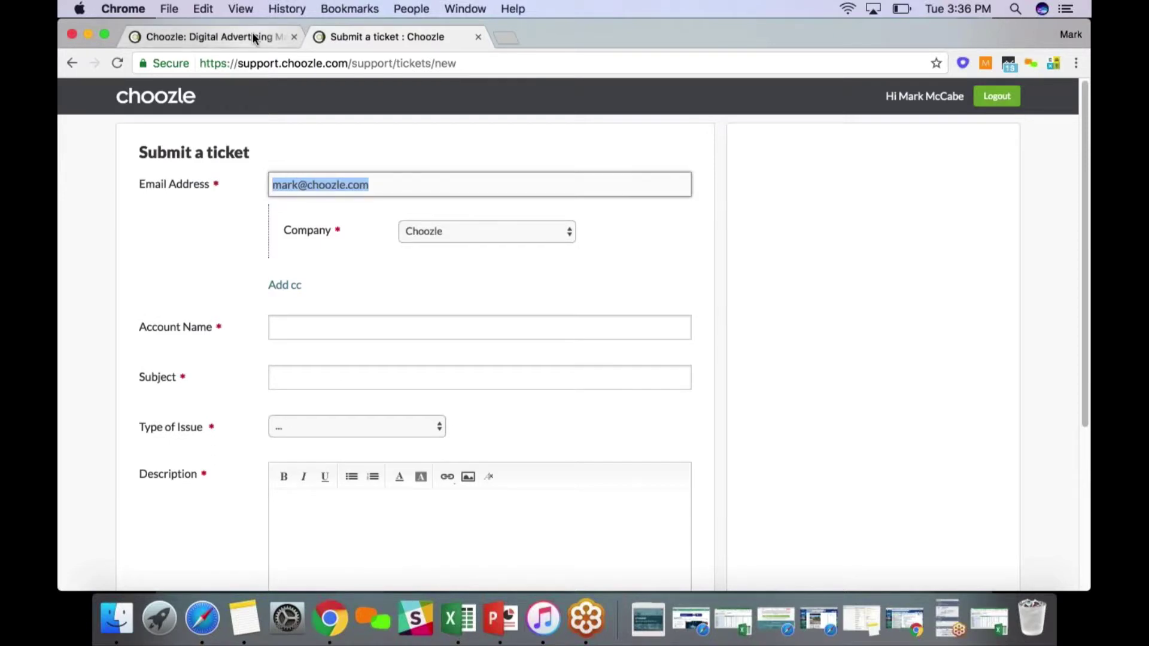
click(478, 239)
Set Evite as the Data Brand and run the search, which matches no audiences
text(evit)
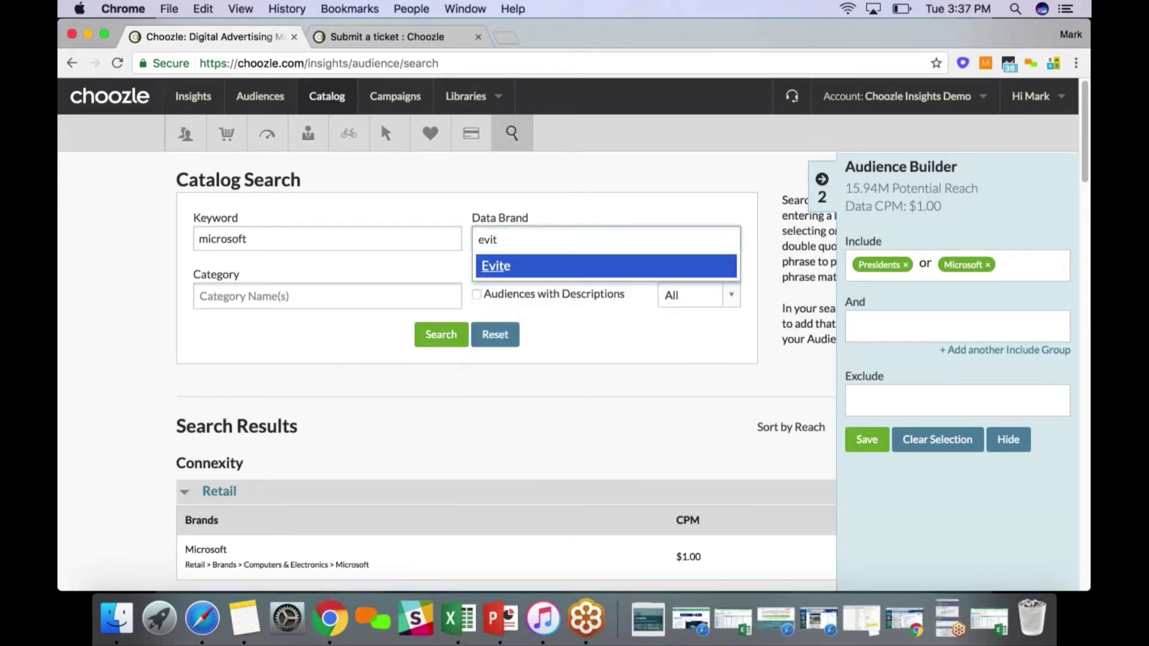
key(Return)
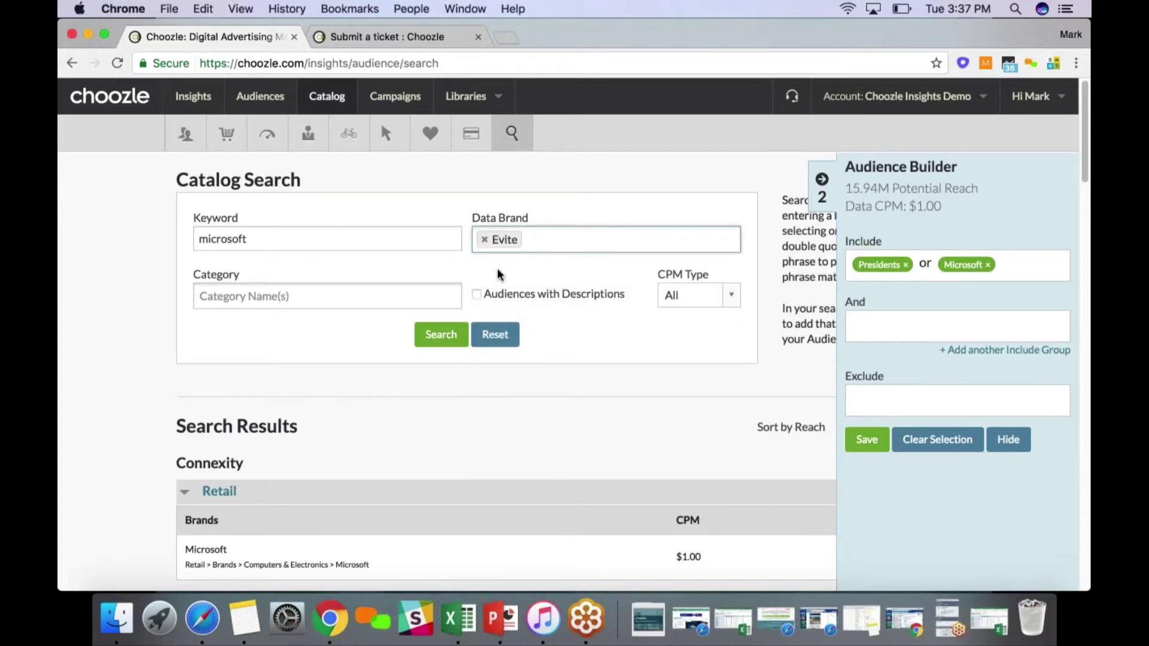
click(442, 338)
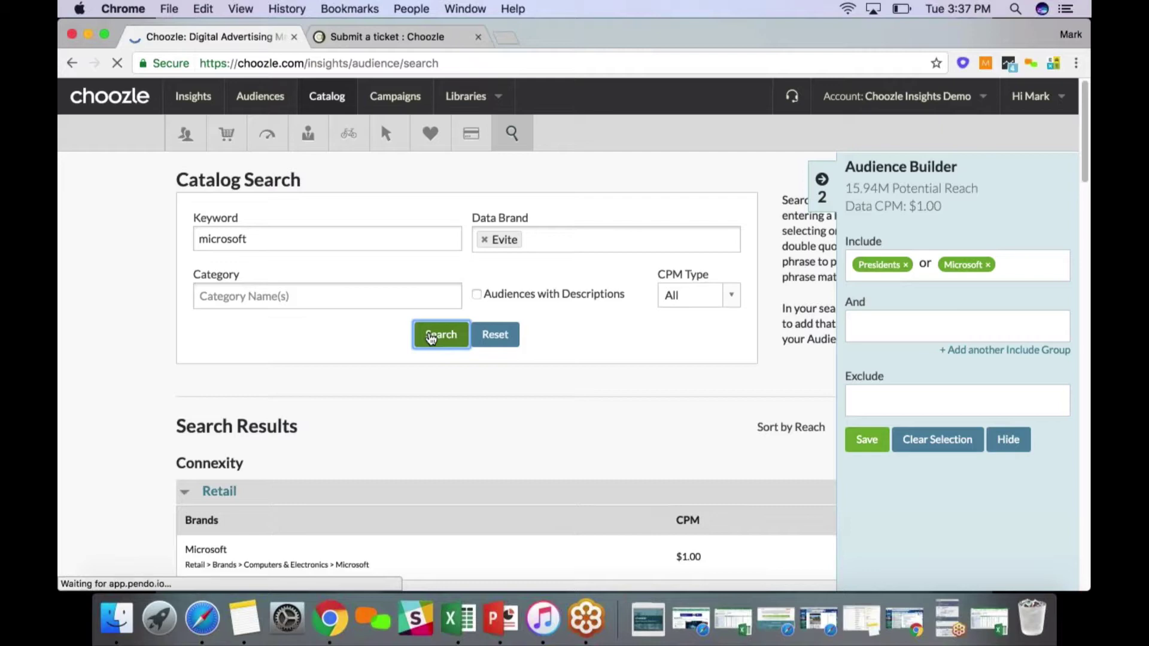
click(440, 335)
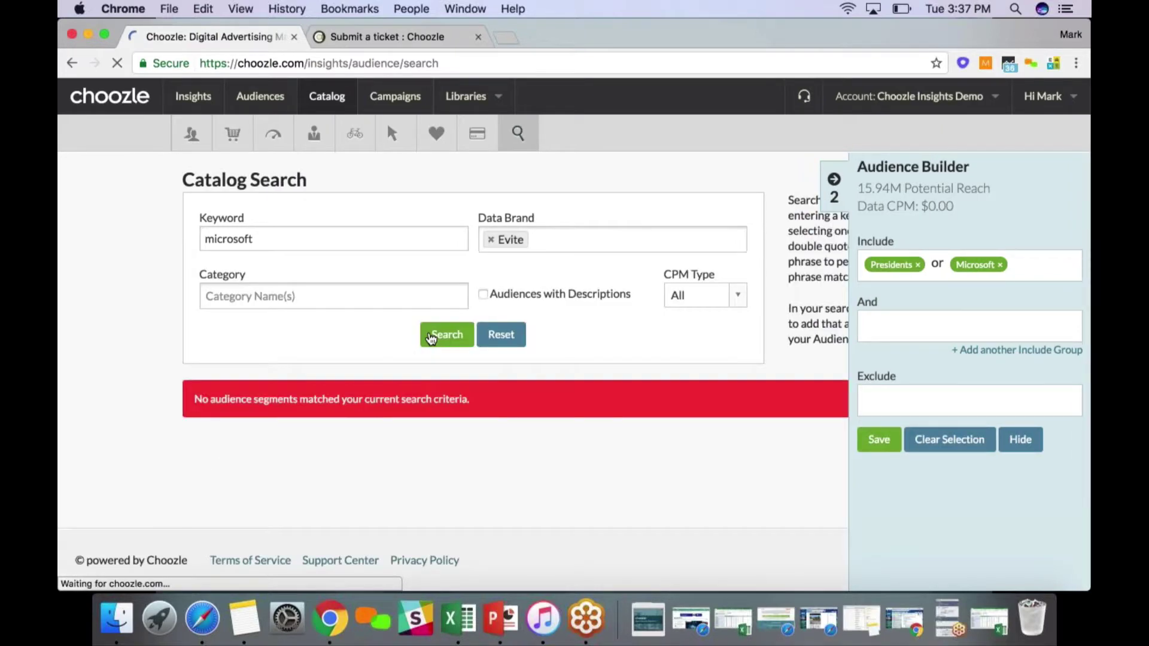
Clear 'microsoft' from the Keyword field
click(215, 238)
key(super+a)
key(BackSpace)
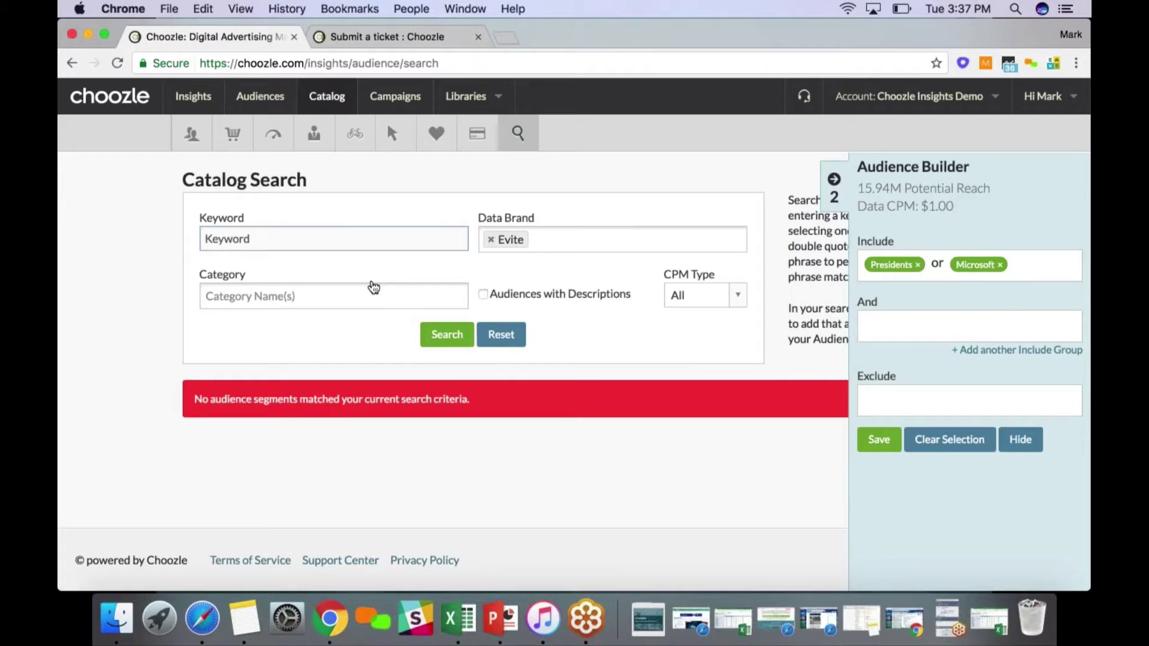
Run the catalog search by Evite brand only and review Evite Branded Data at $1.25 CPM
click(447, 334)
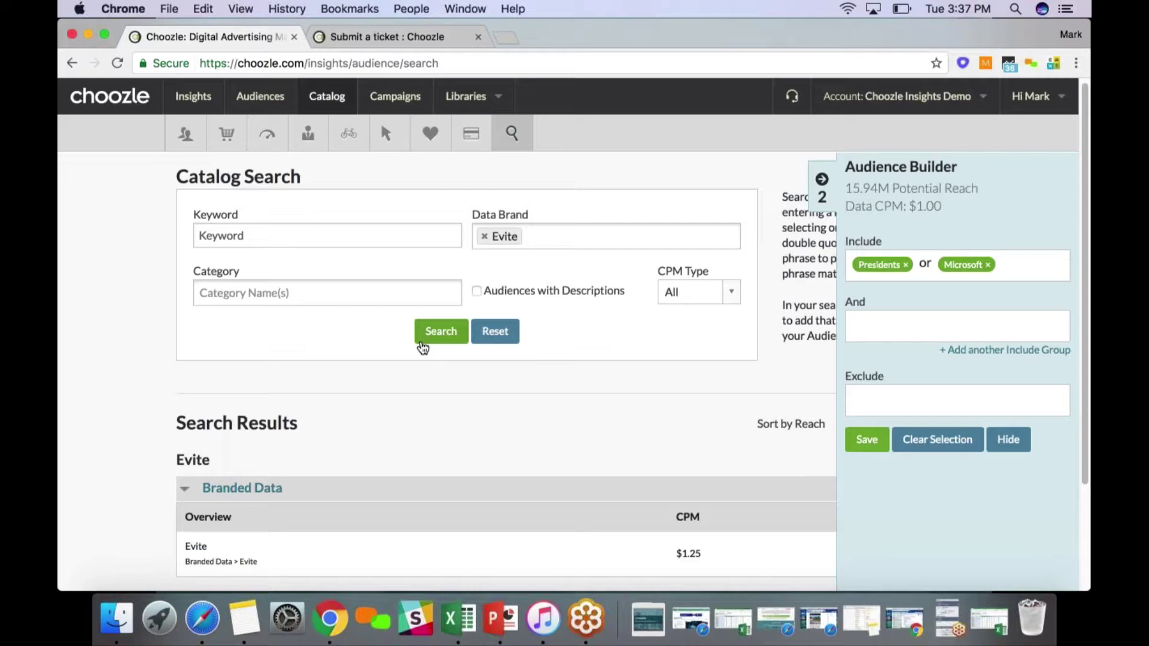
scroll(411, 352, down, 2)
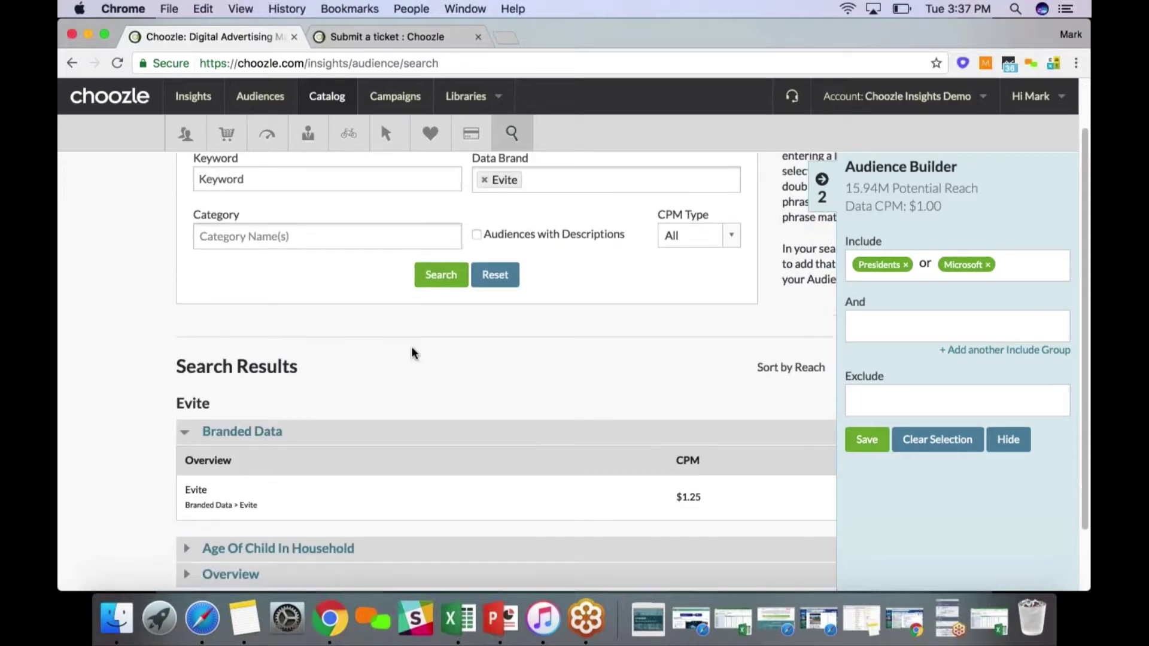
scroll(411, 353, down, 1)
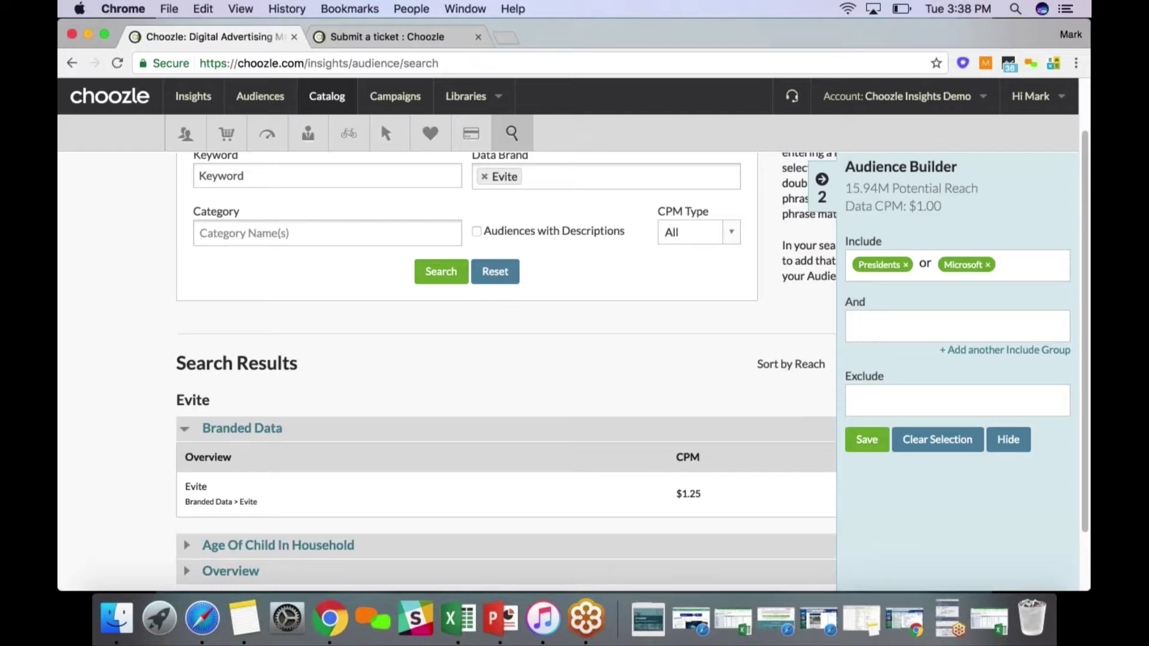
scroll(449, 359, down, 2)
scroll(448, 359, up, 4)
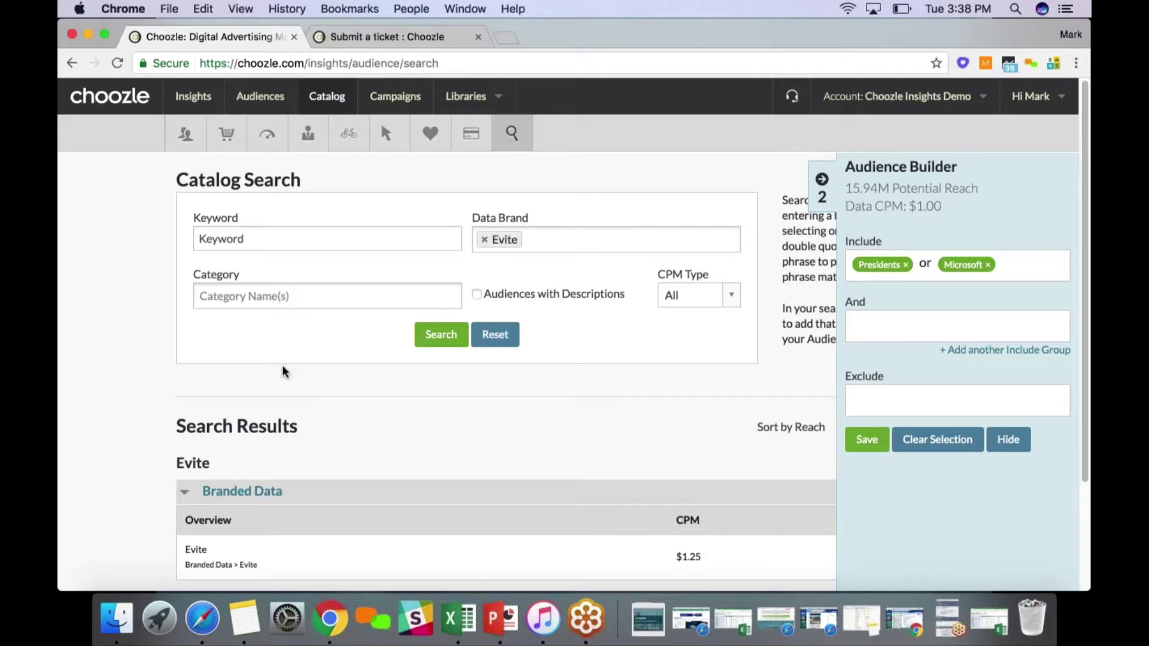
scroll(277, 374, down, 3)
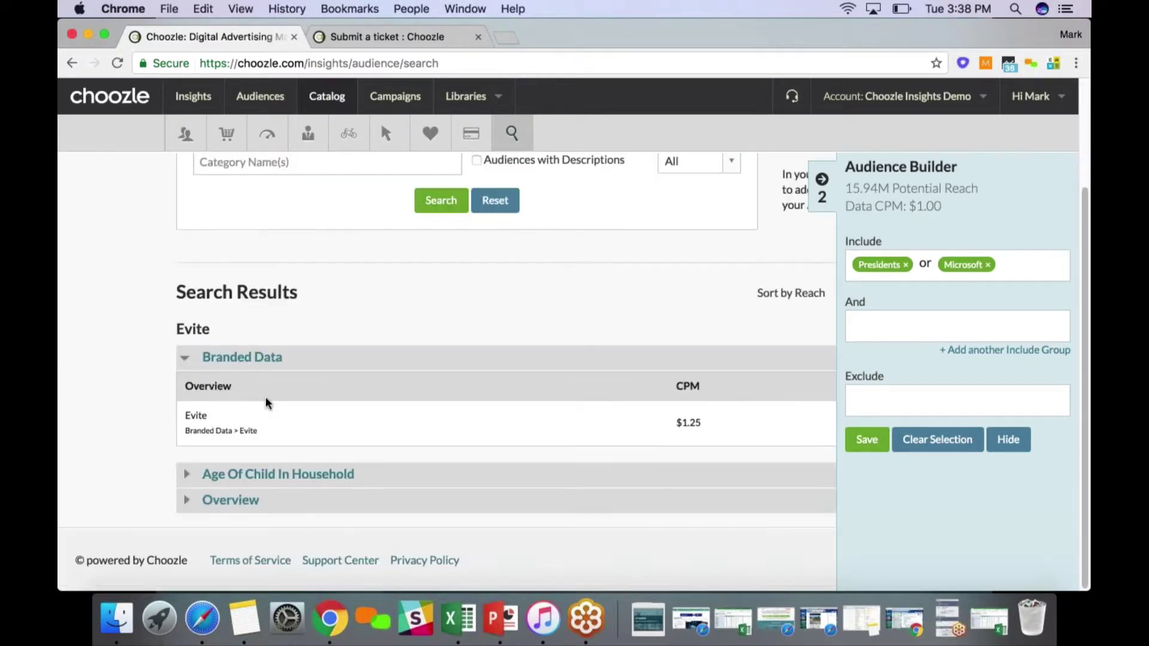
scroll(150, 423, up, 3)
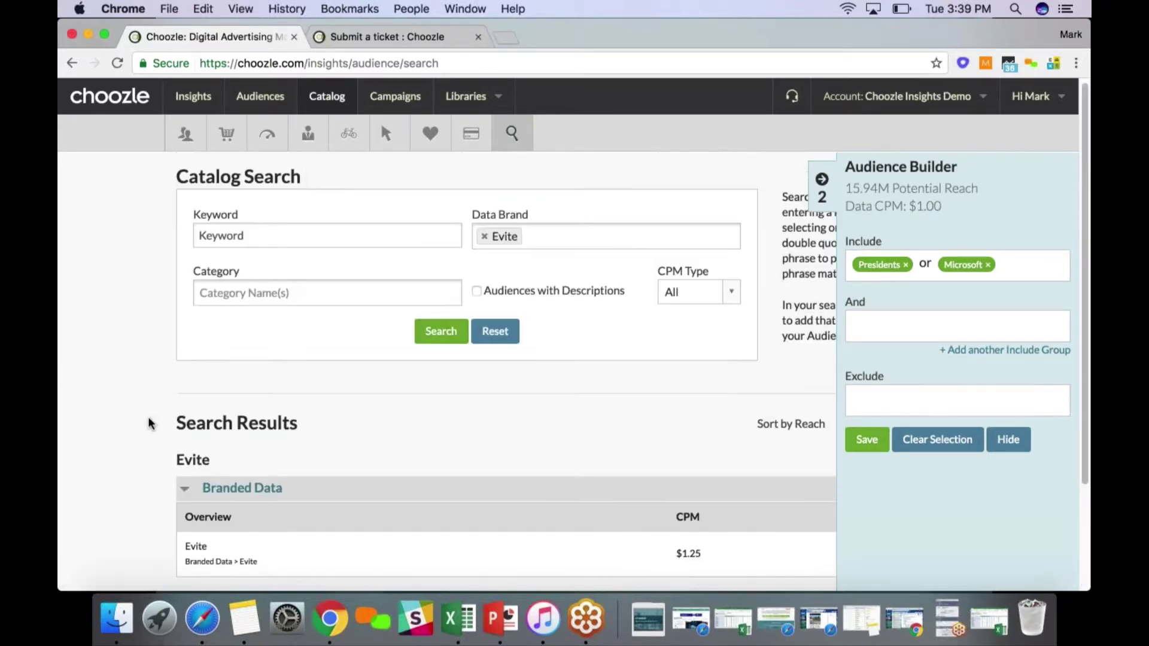
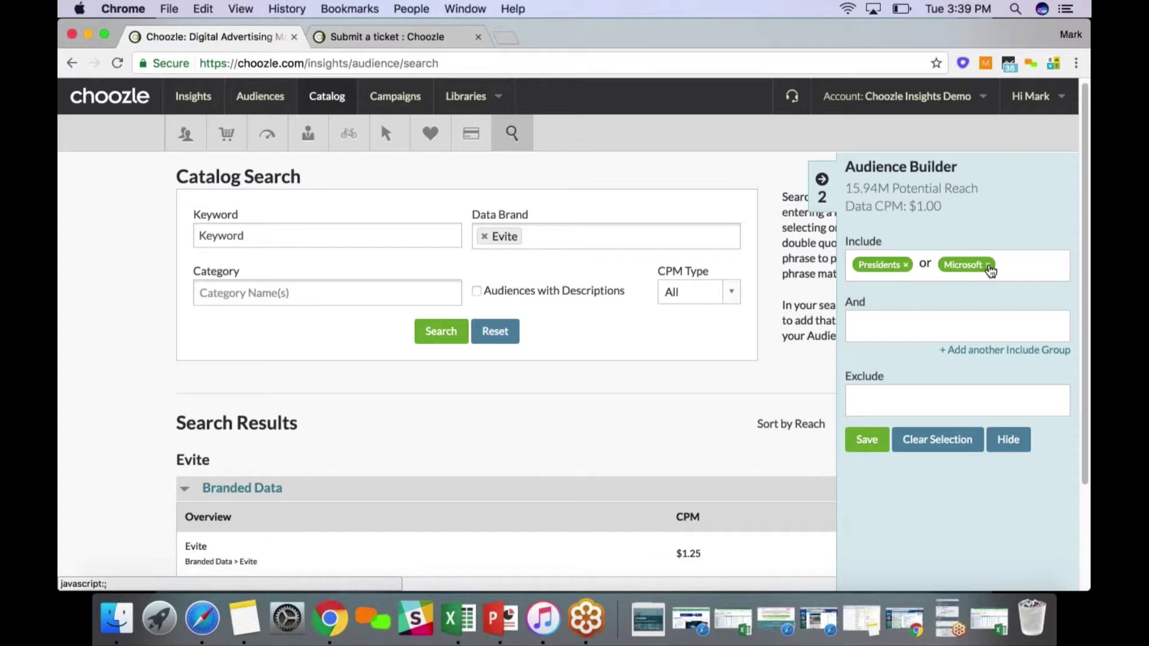
Remove Microsoft from the Include group and list the Age Of Child In Household audiences
click(988, 266)
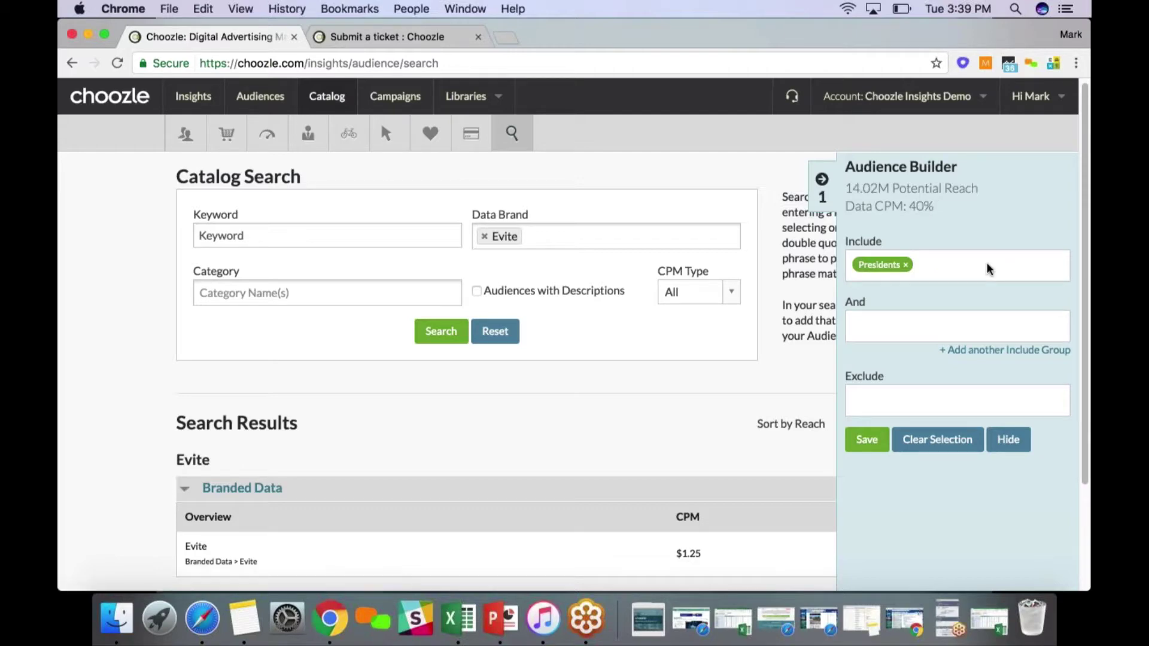
scroll(986, 264, down, 1)
scroll(254, 483, down, 3)
click(254, 483)
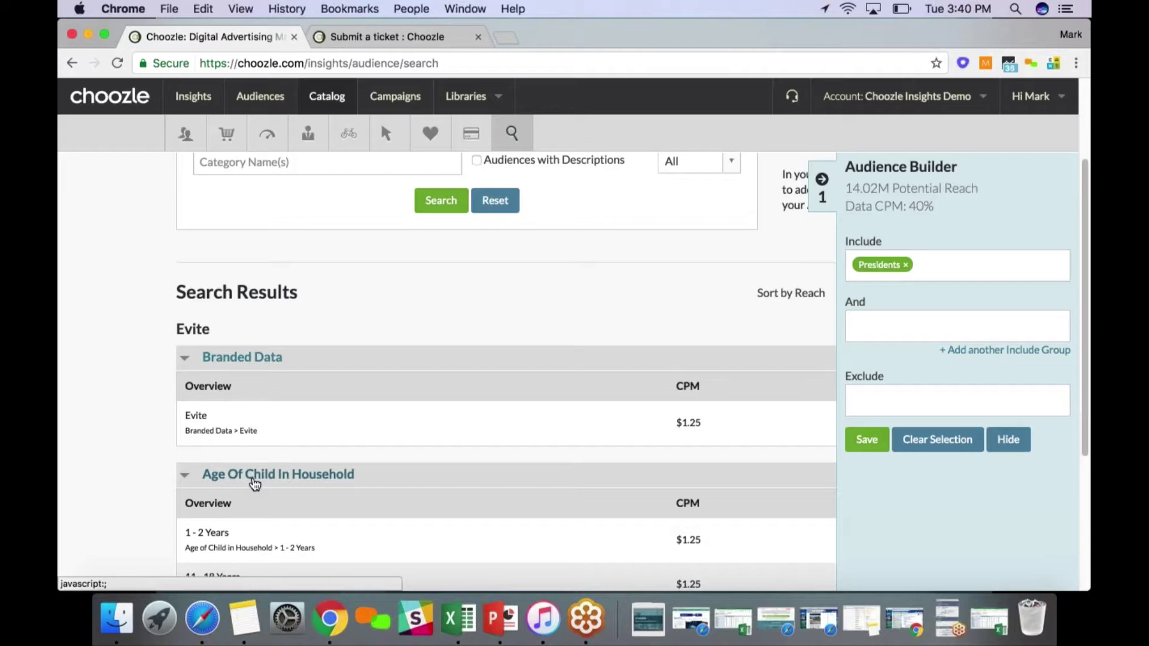
scroll(254, 483, down, 1)
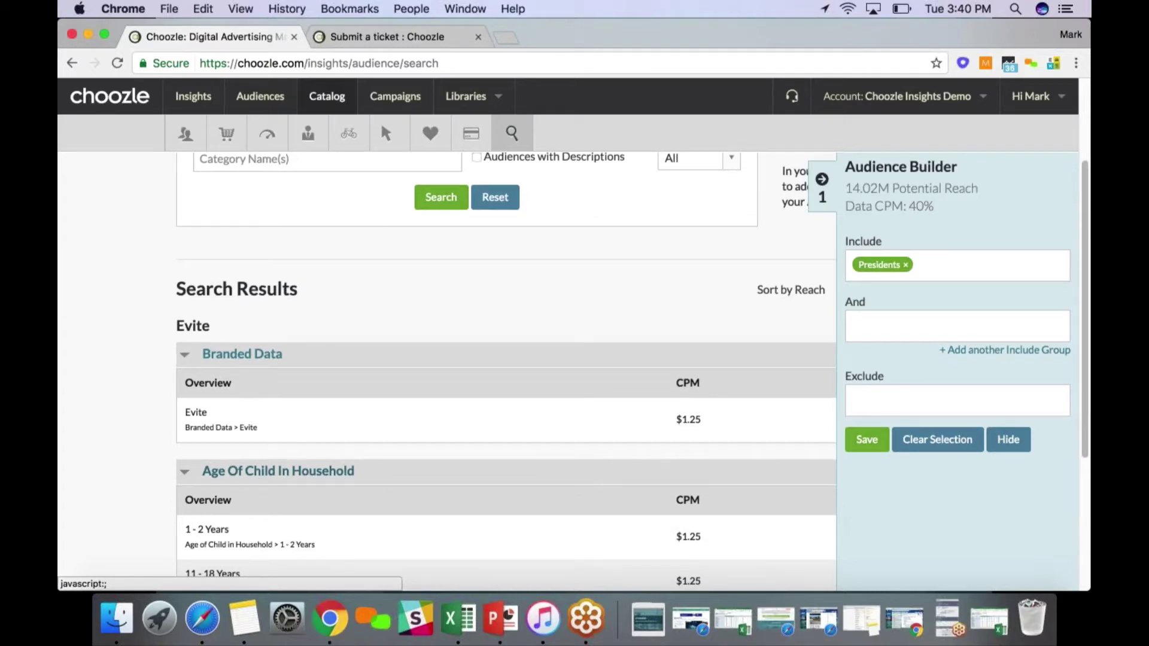
scroll(295, 479, down, 5)
scroll(295, 479, up, 5)
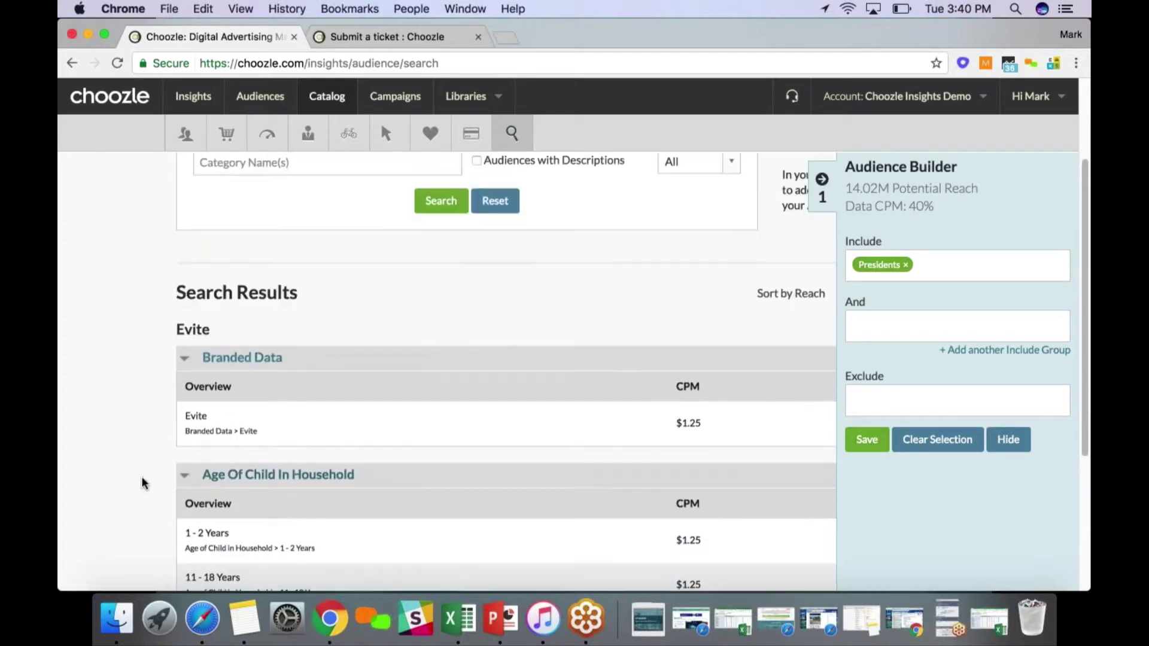
scroll(144, 482, up, 5)
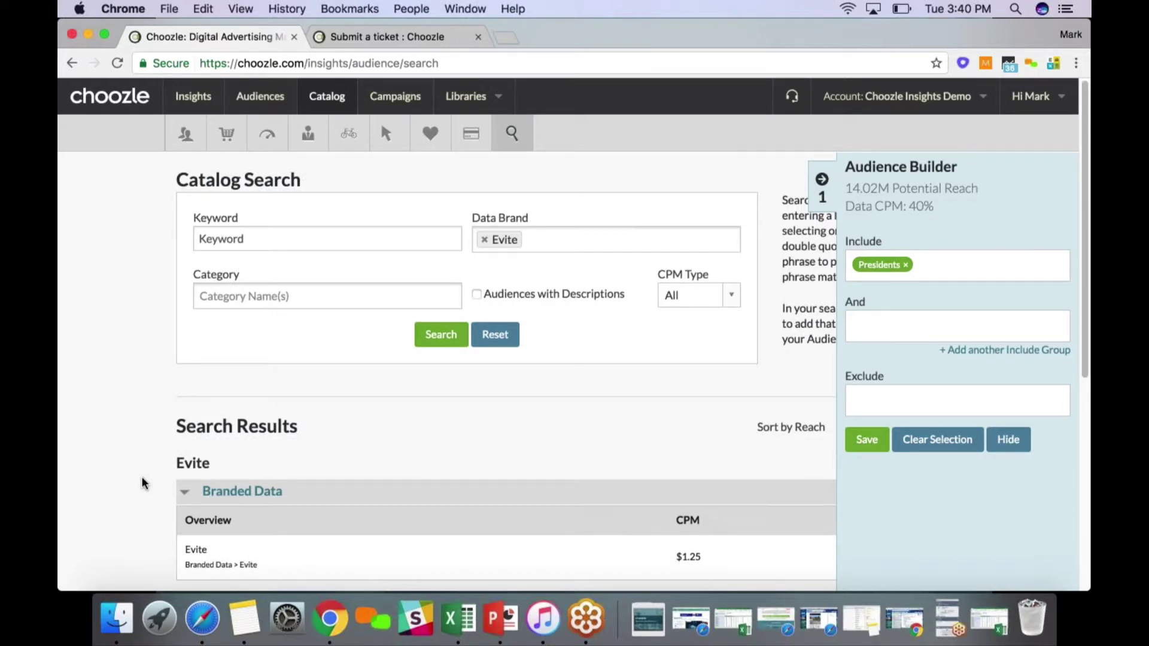
scroll(141, 477, down, 1)
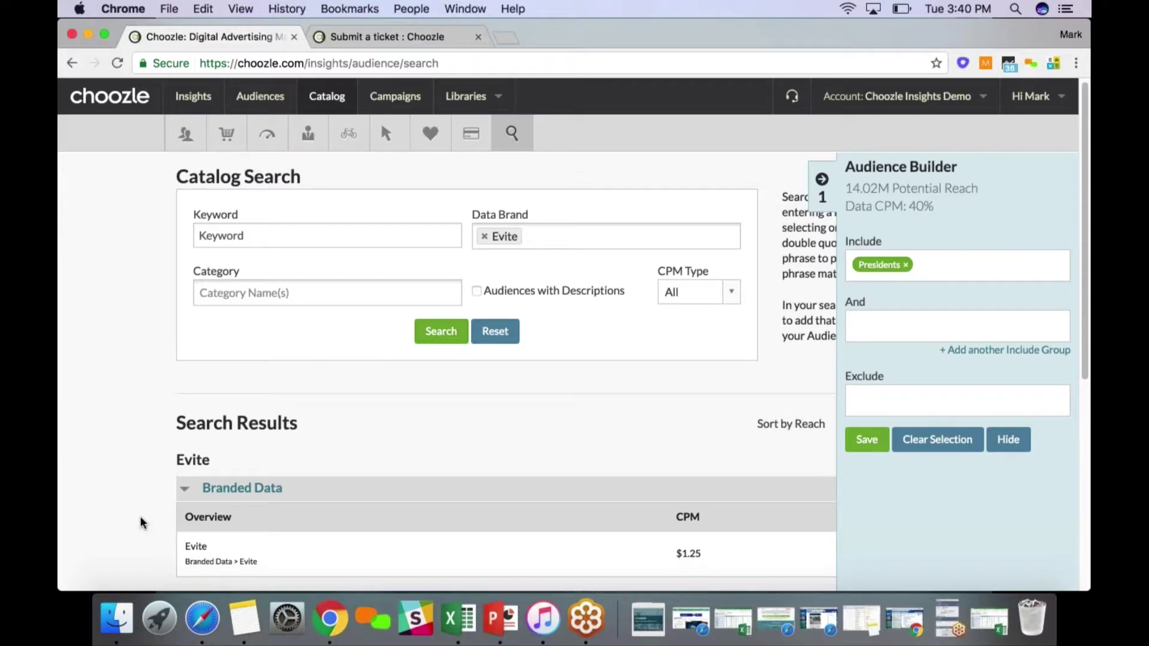
scroll(140, 517, down, 4)
scroll(134, 536, down, 2)
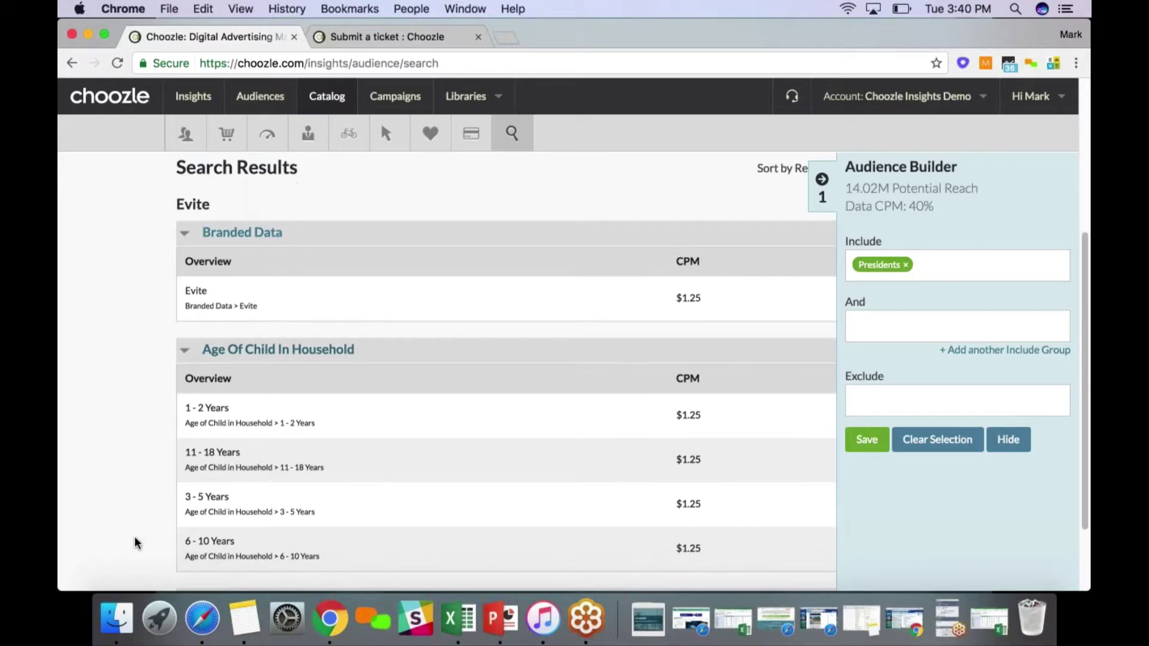
scroll(134, 536, up, 4)
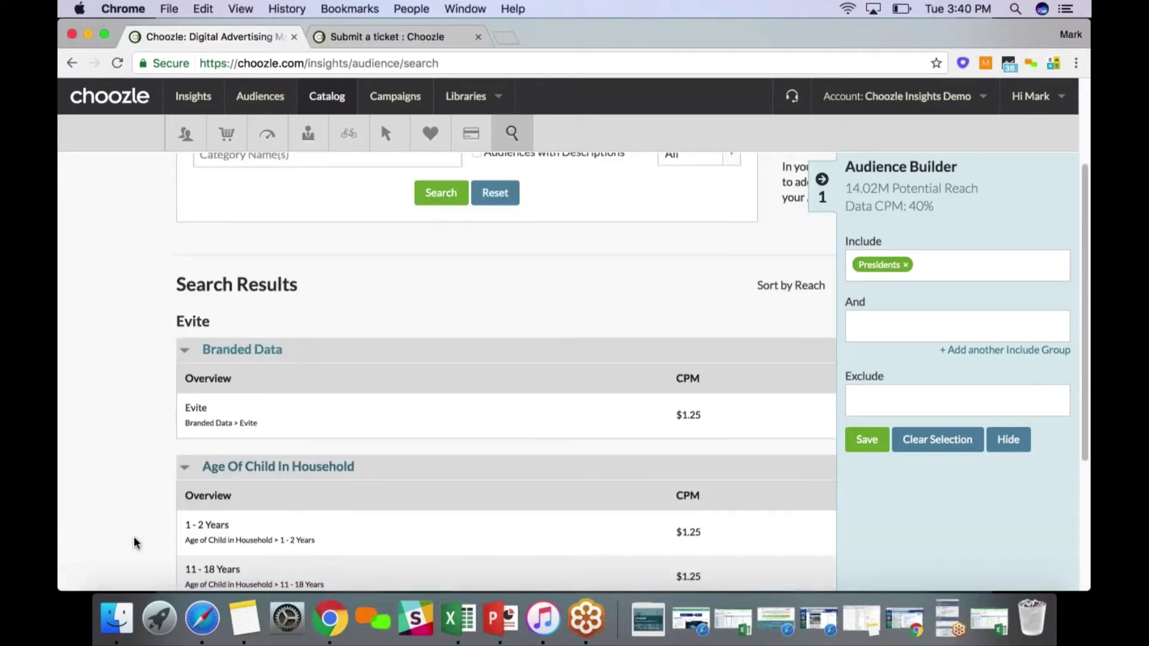
scroll(134, 536, up, 1)
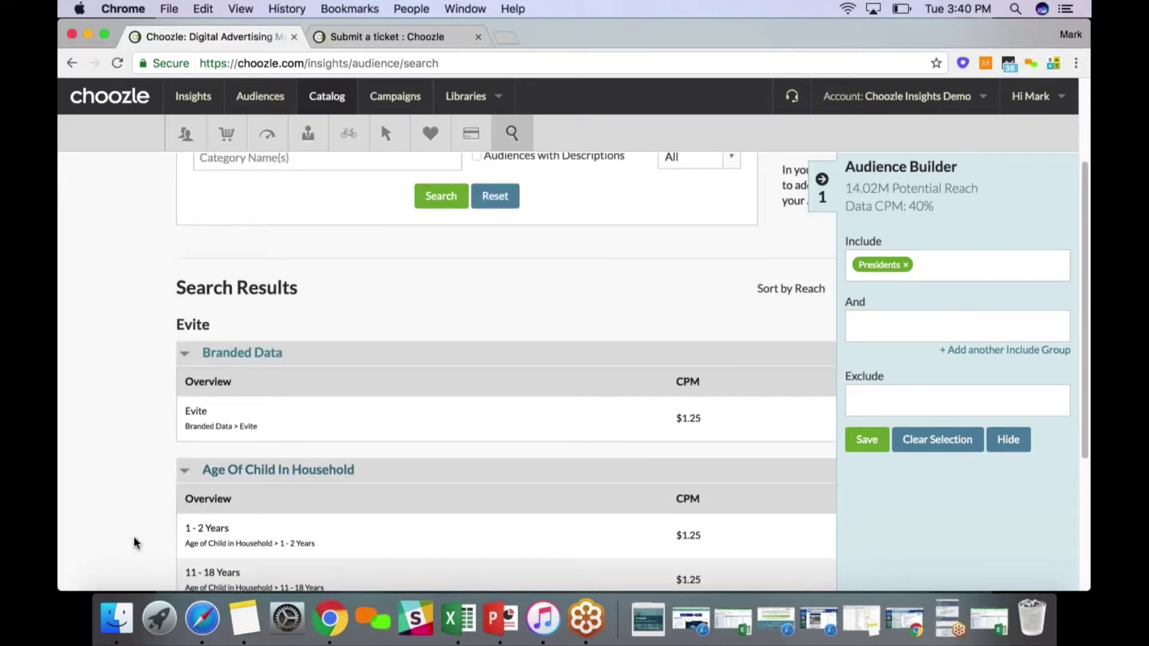
scroll(134, 537, down, 1)
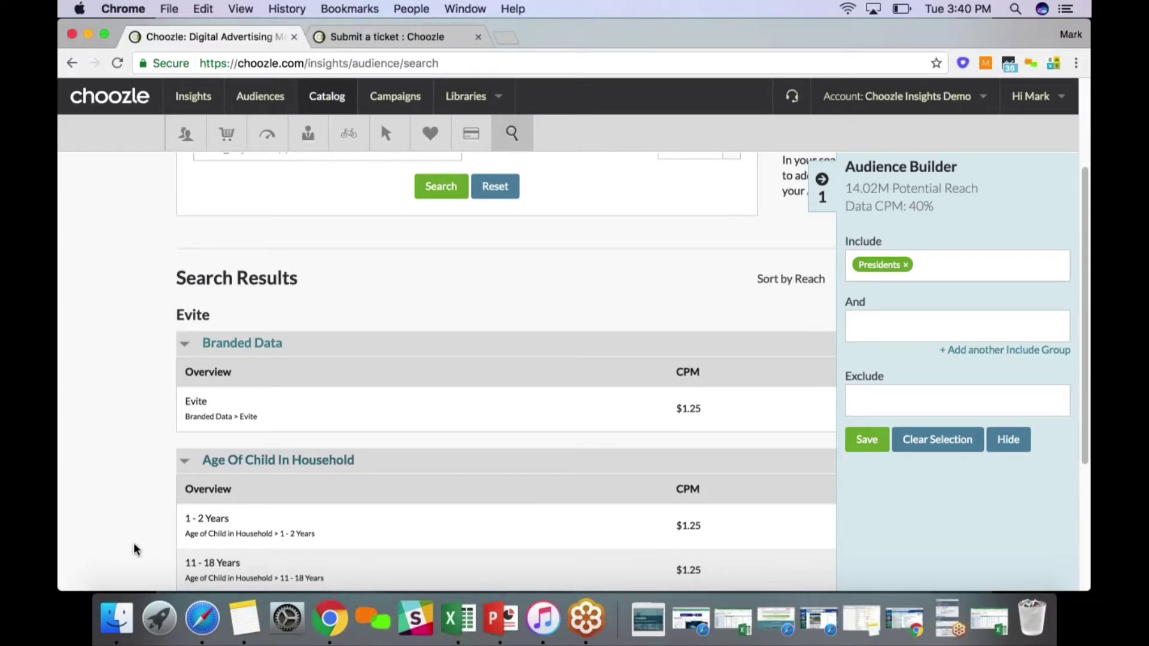
Include the 1 - 2 Years audience alongside Presidents
click(206, 527)
scroll(207, 527, down, 3)
key(Tab)
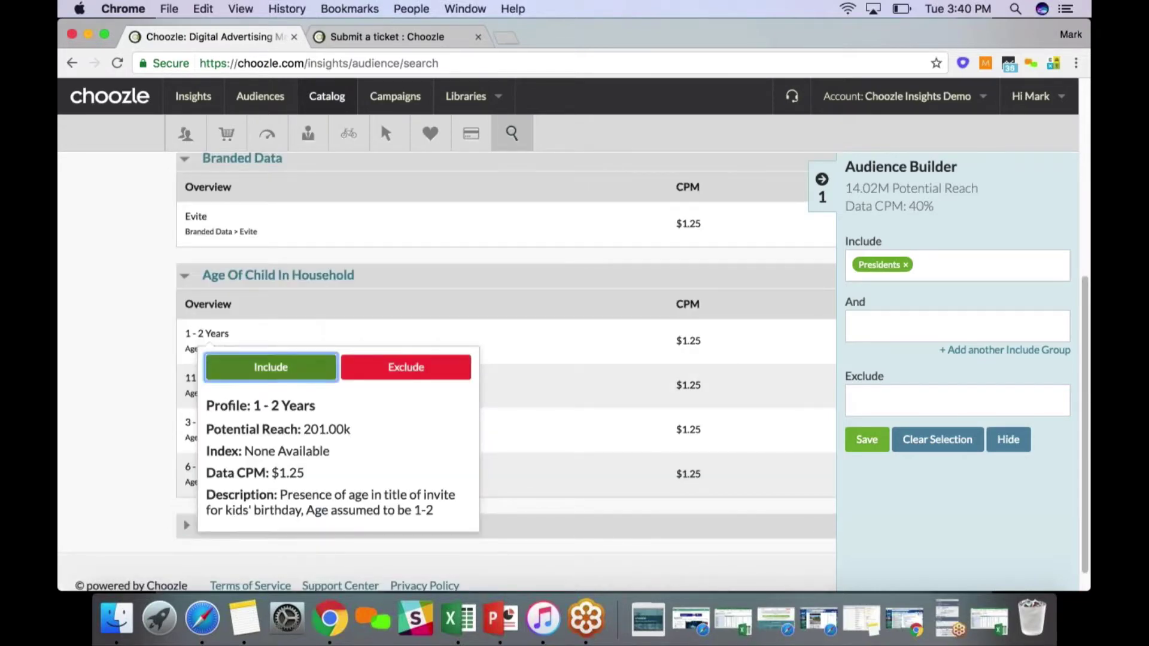
key(Return)
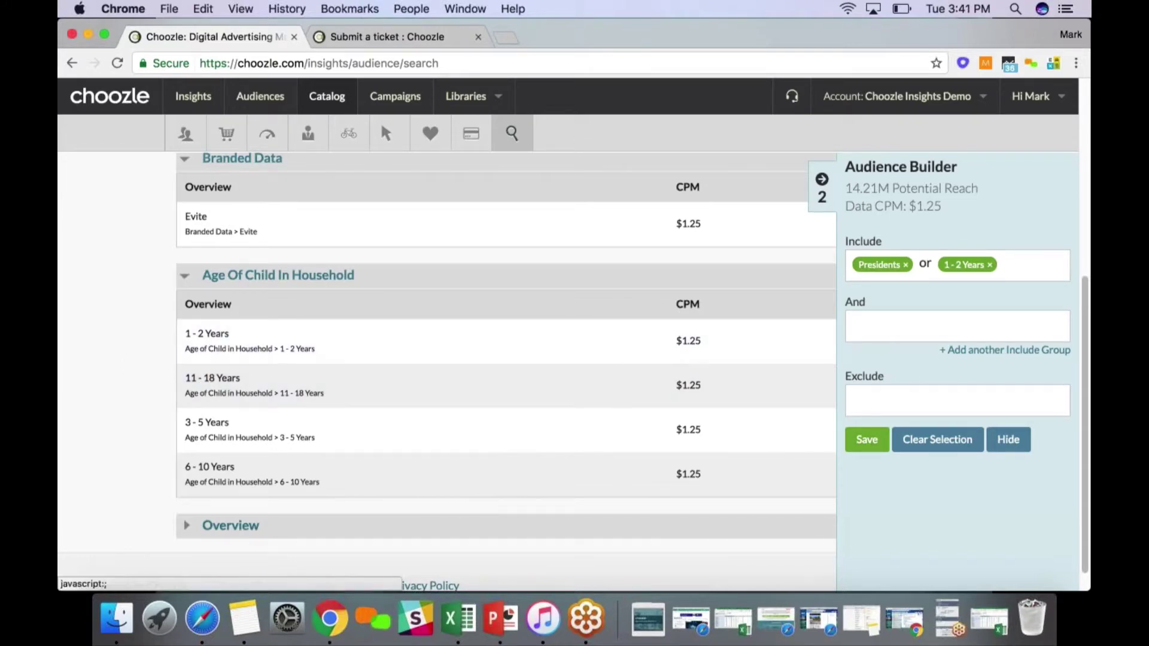
Expand the Overview results section and look through it
click(281, 525)
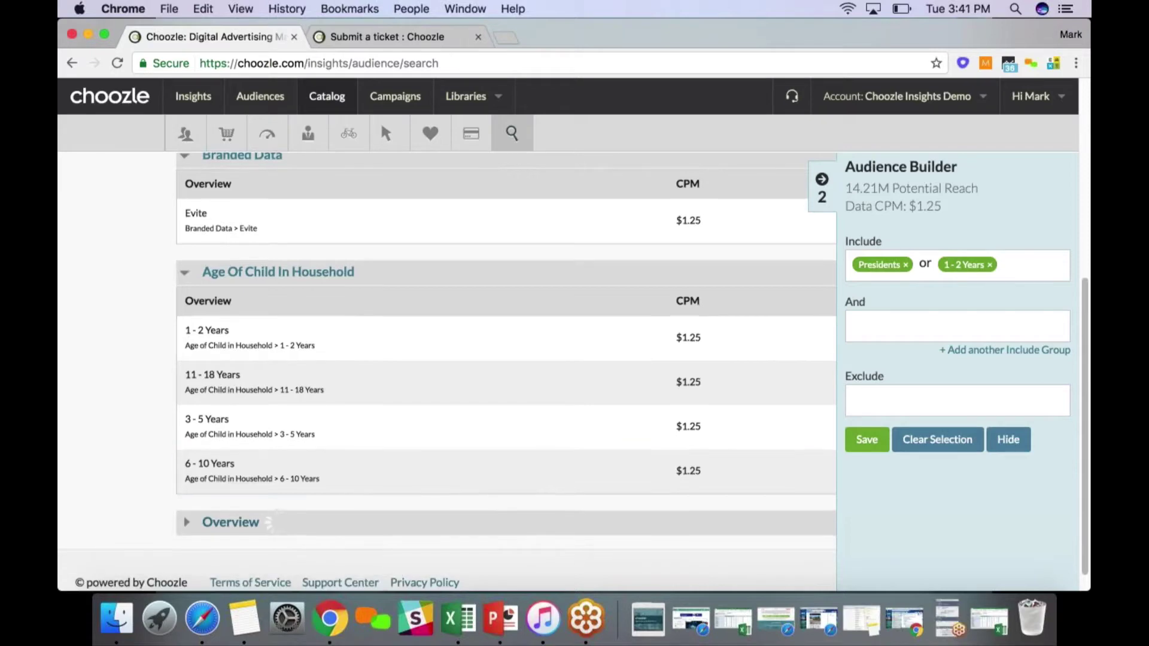
scroll(286, 502, down, 1)
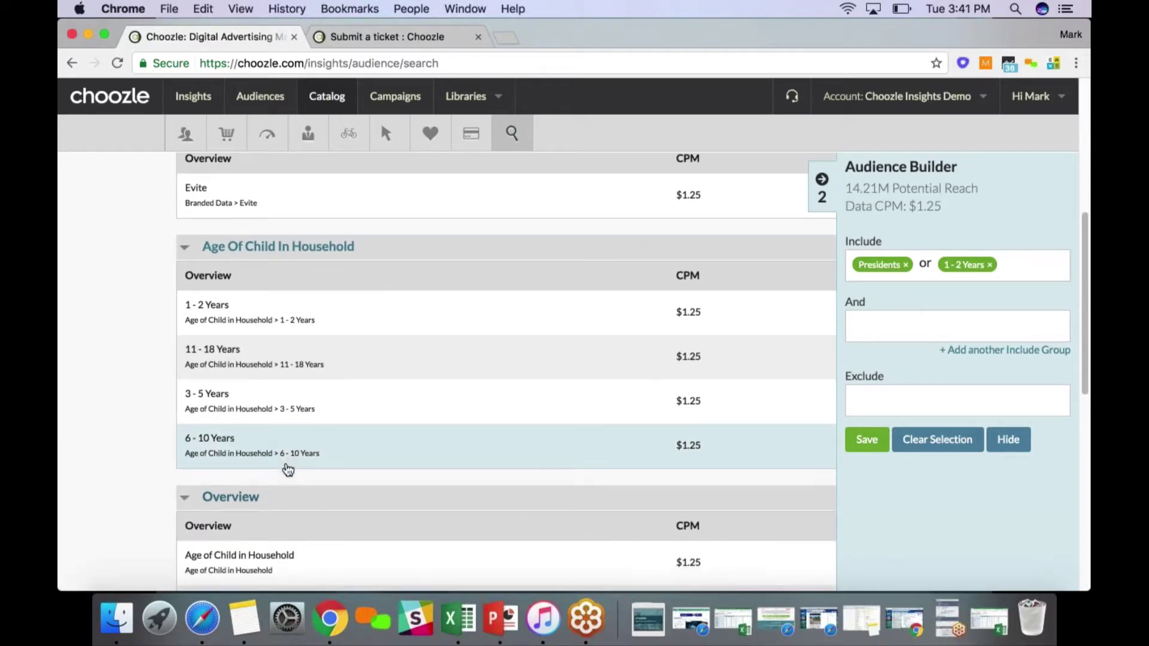
scroll(287, 469, down, 5)
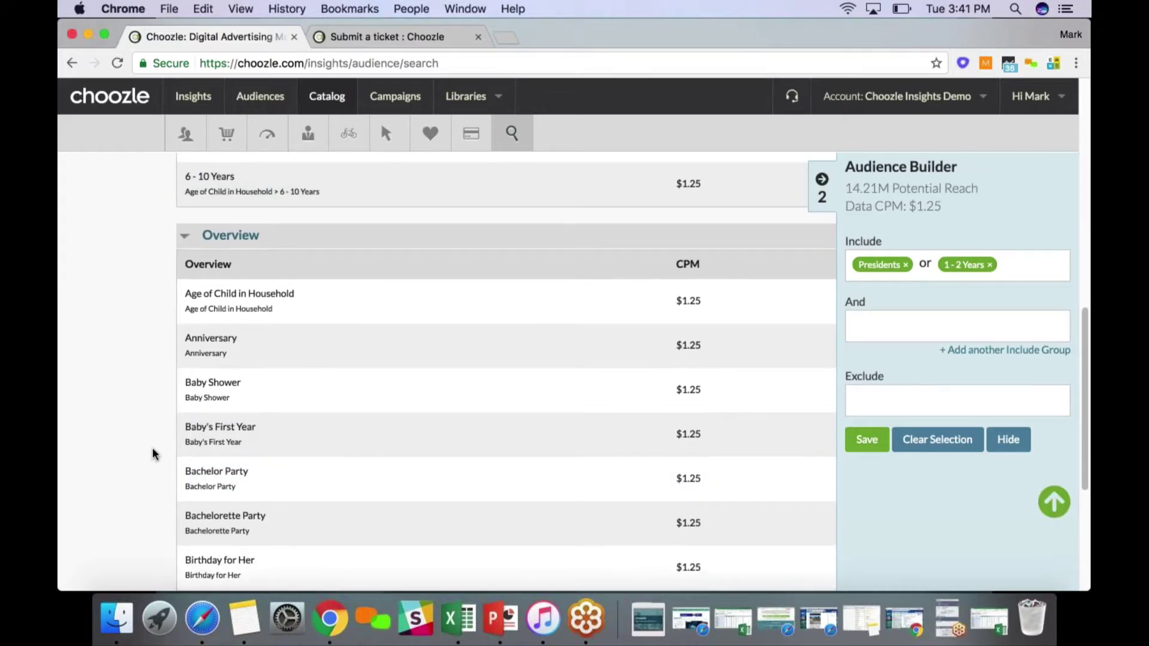
scroll(152, 453, up, 10)
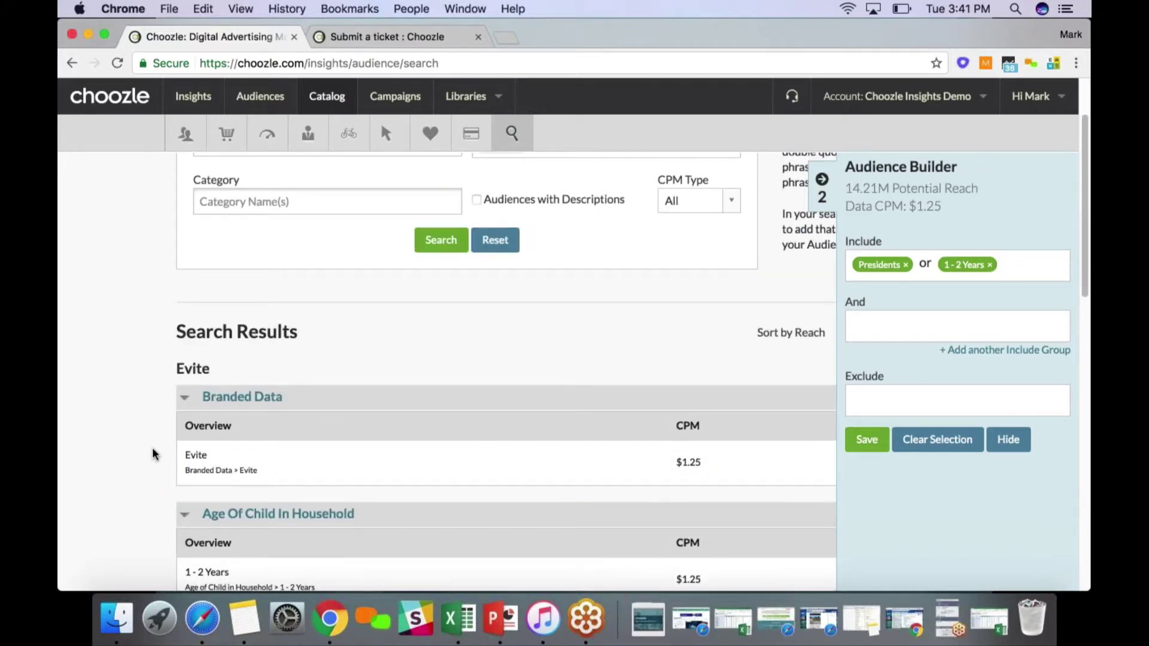
scroll(153, 454, up, 2)
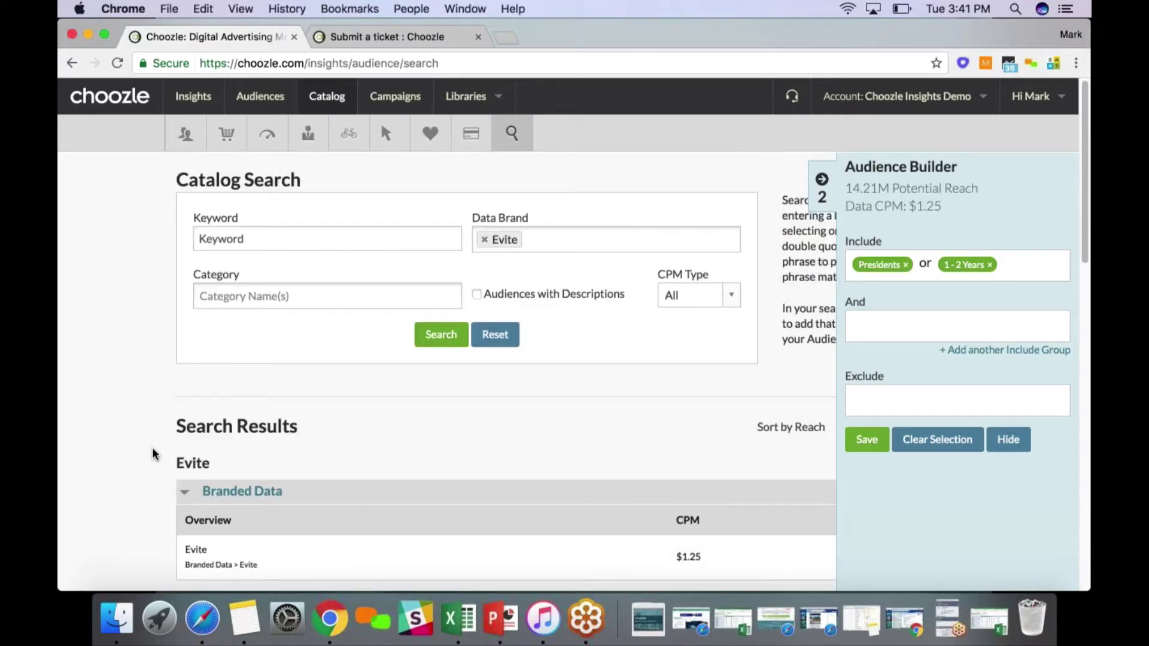
click(485, 239)
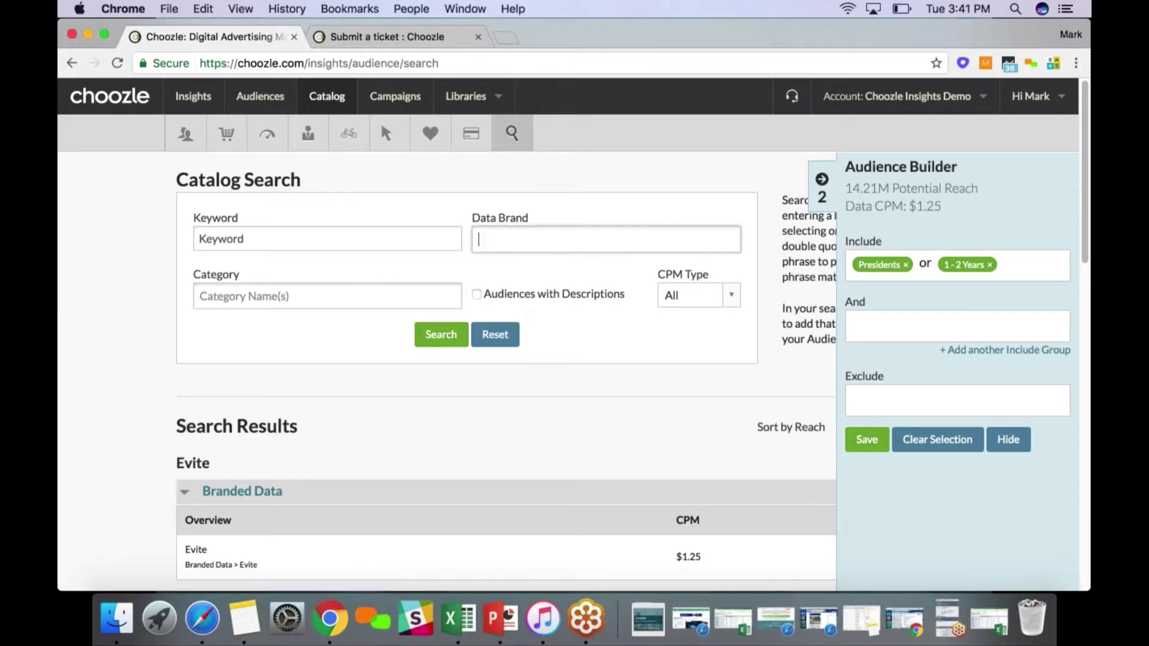
click(558, 250)
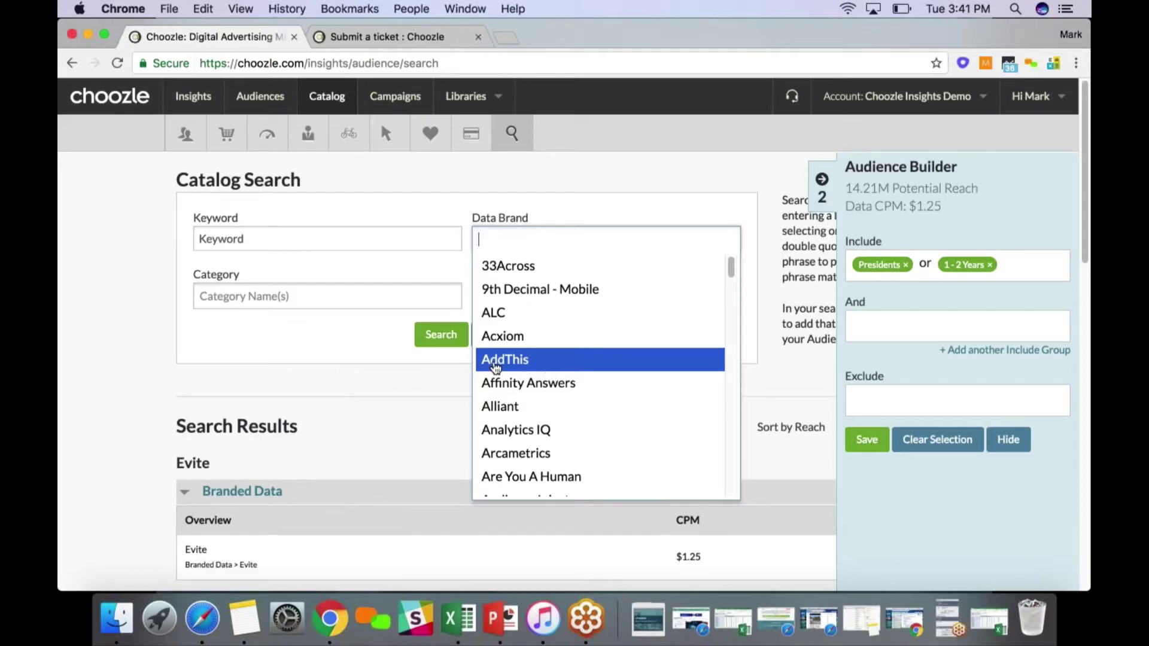
scroll(569, 371, down, 1)
scroll(572, 372, down, 10)
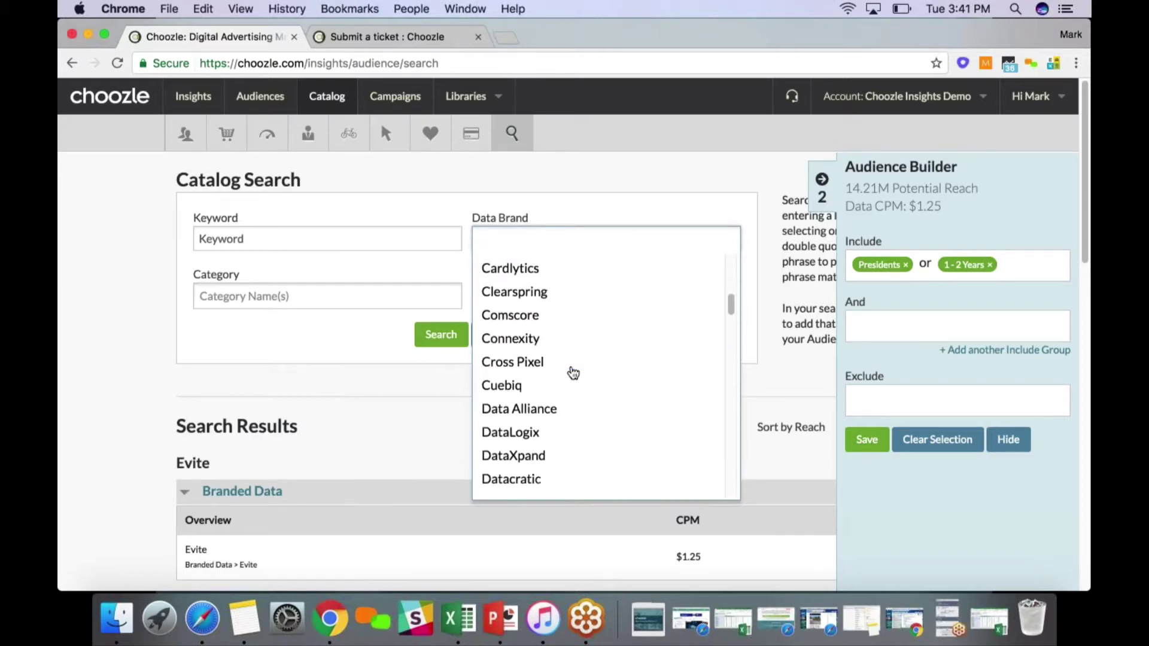
scroll(562, 366, down, 5)
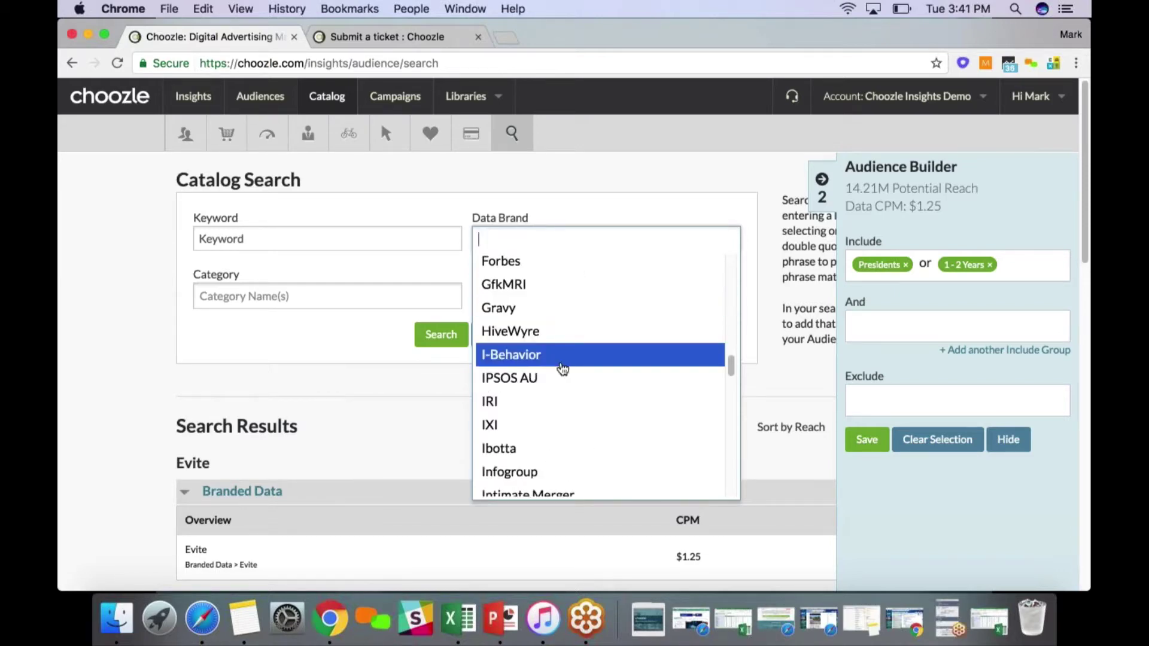
scroll(562, 368, down, 8)
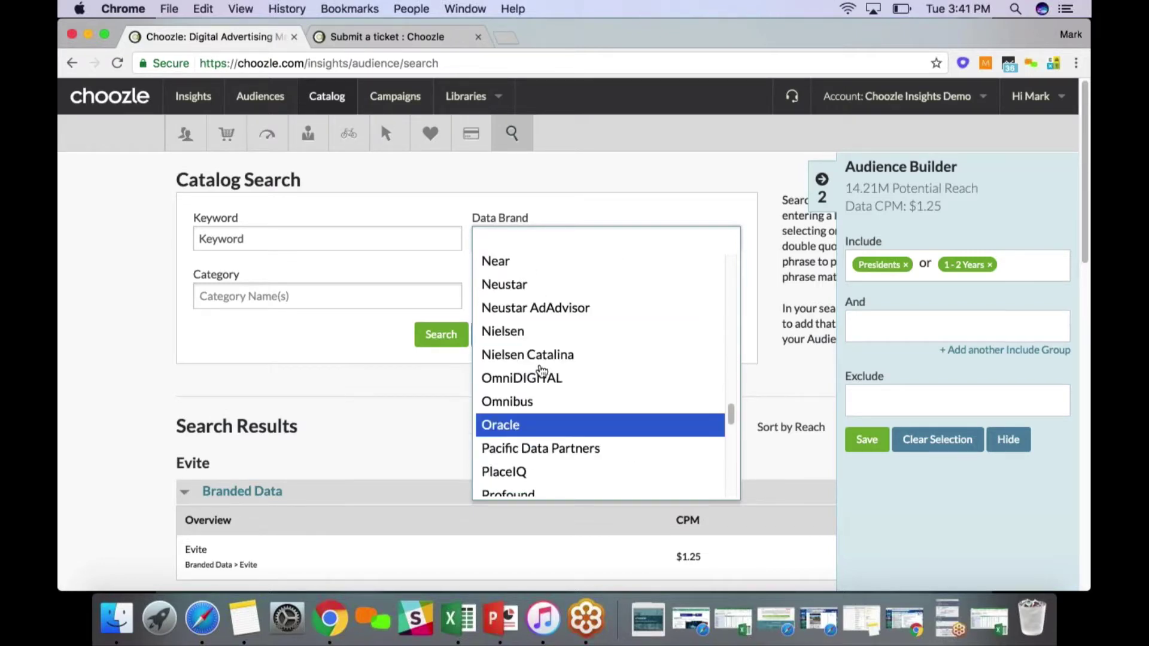
scroll(545, 407, down, 2)
scroll(543, 369, down, 2)
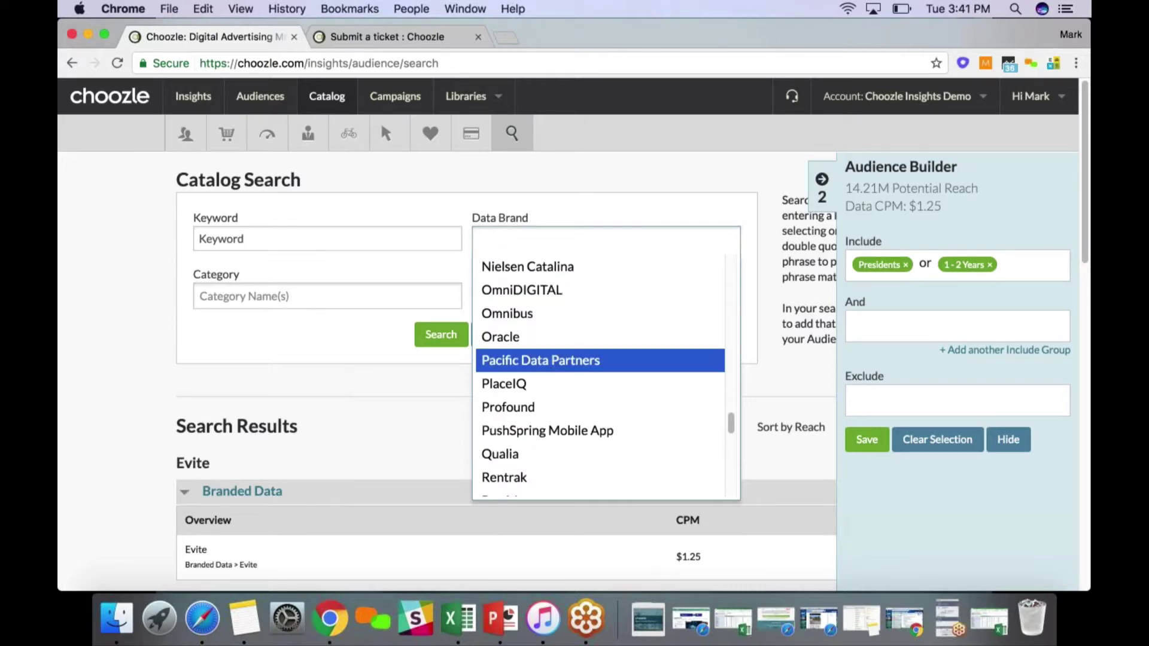
click(542, 364)
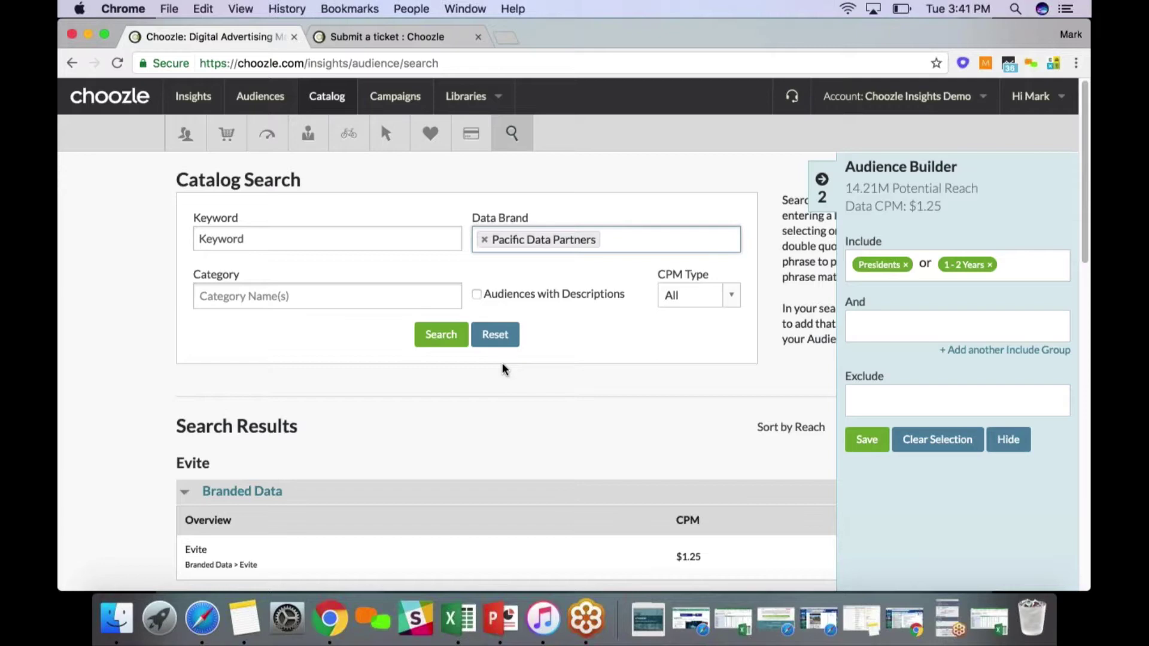
click(484, 239)
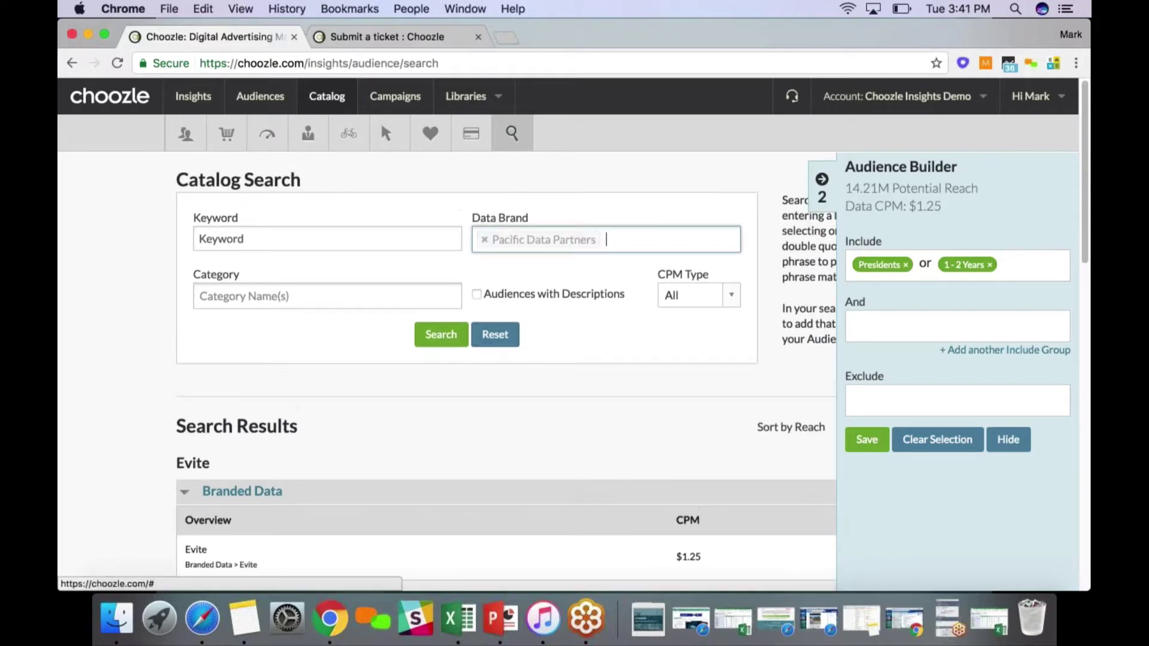
click(516, 244)
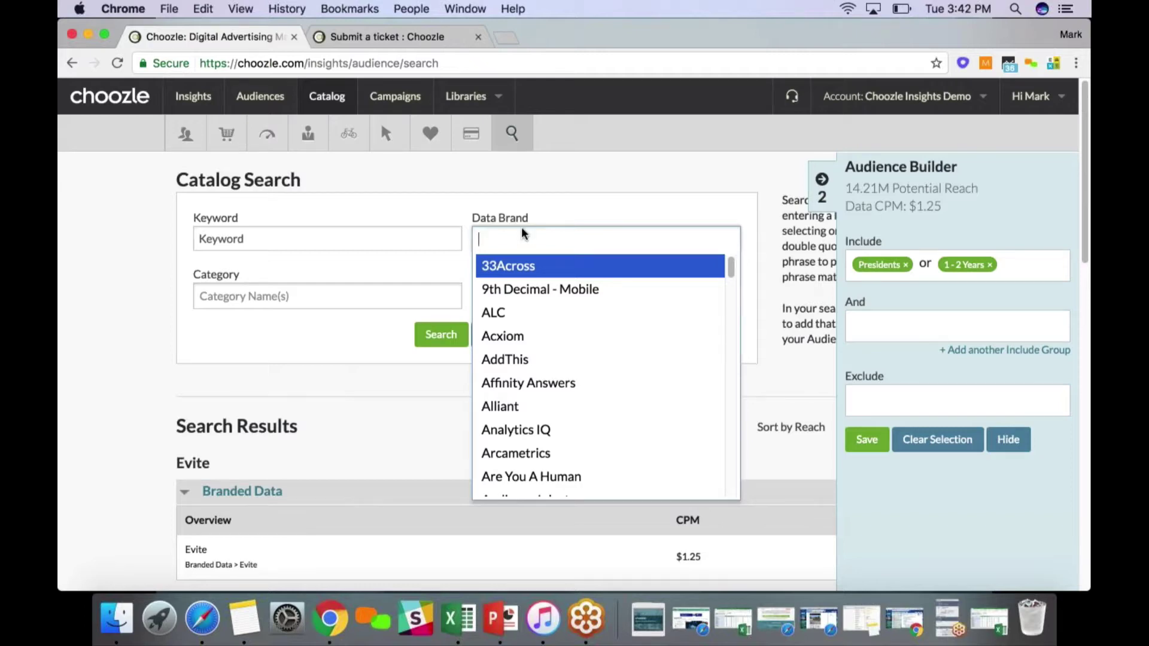
key(Escape)
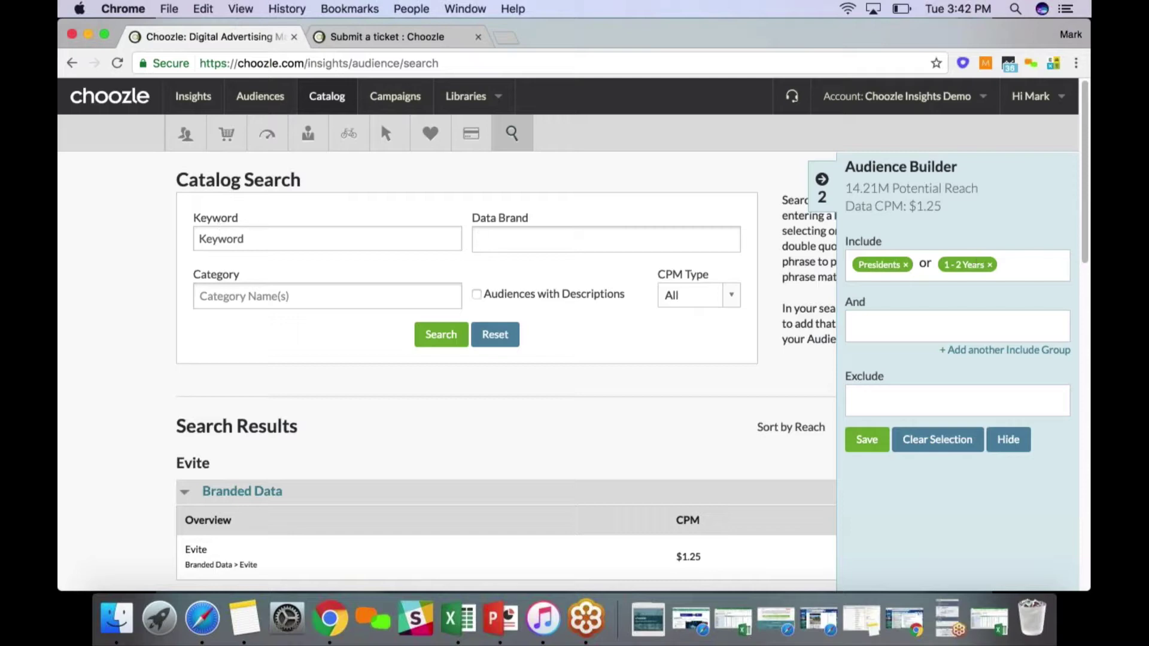
Remove the 1 - 2 Years and Presidents tags from the Include box and focus the Keyword field
click(988, 265)
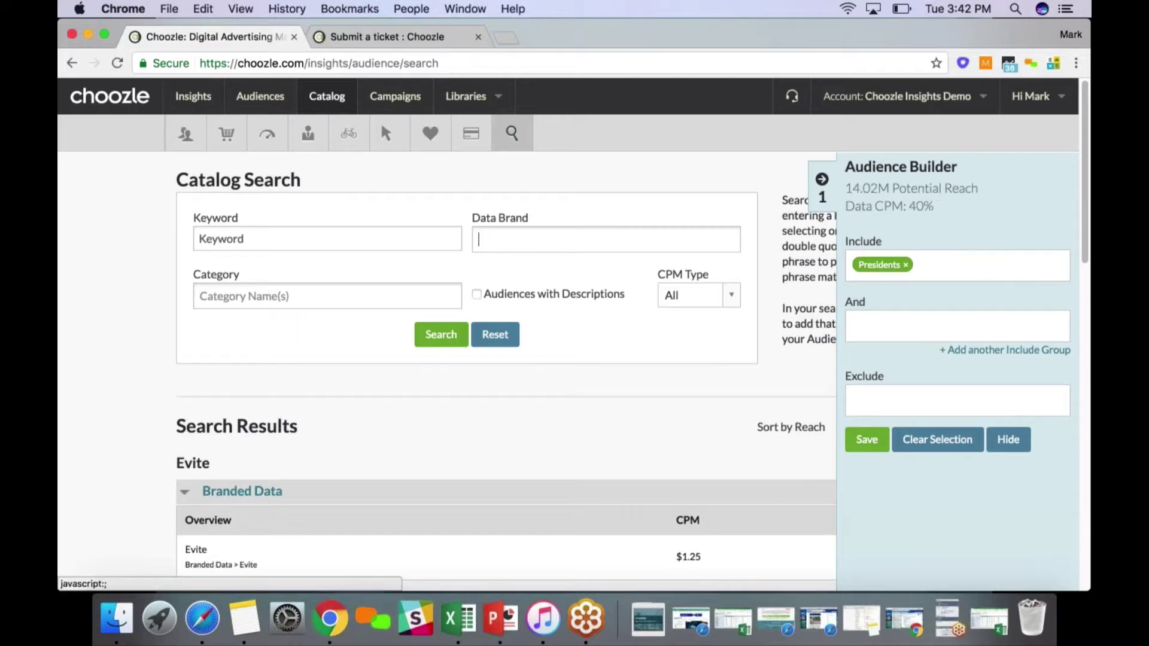
click(906, 267)
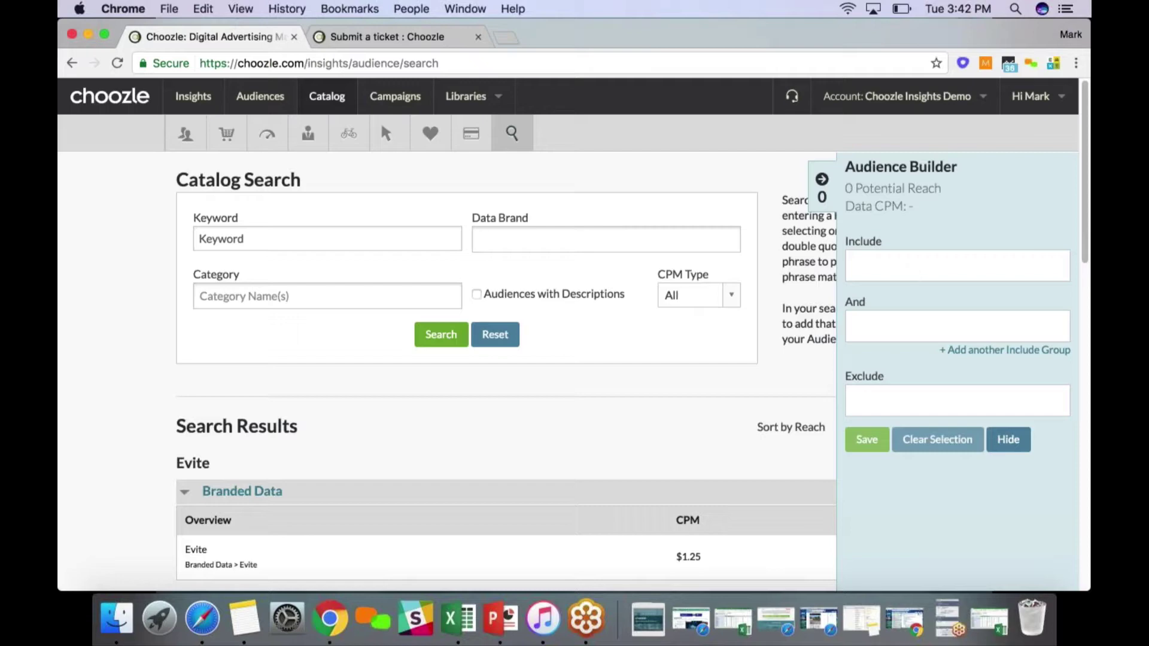
click(272, 234)
Search the audience catalog for the keyword 'spa' and browse the results
text(s)
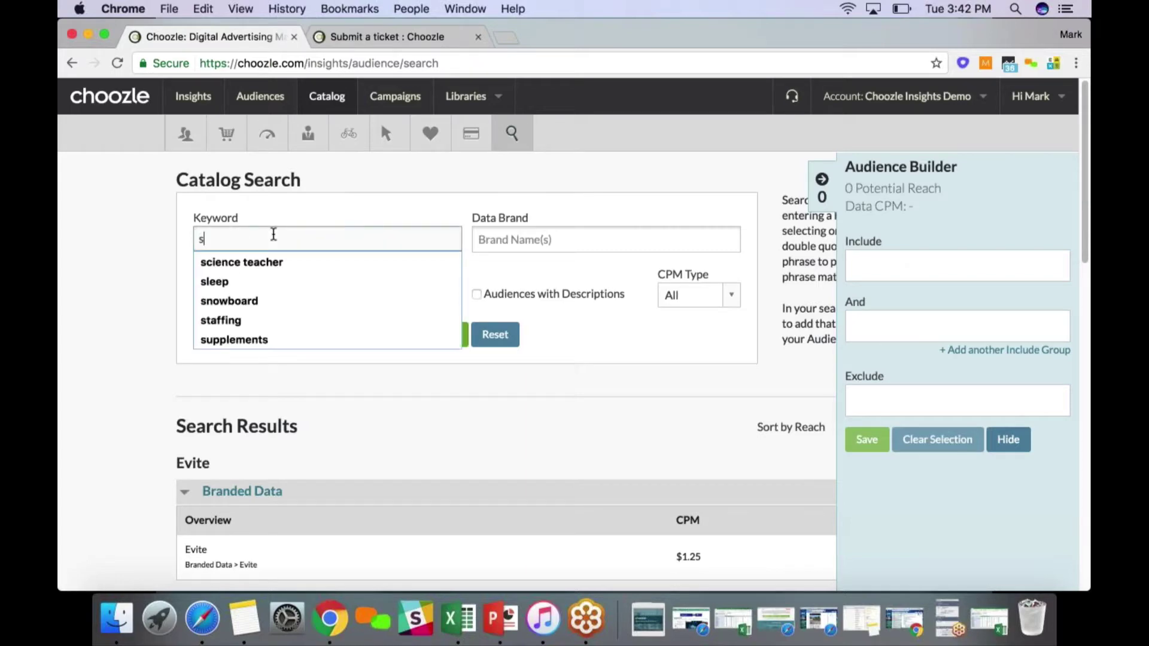
text(pa)
click(443, 336)
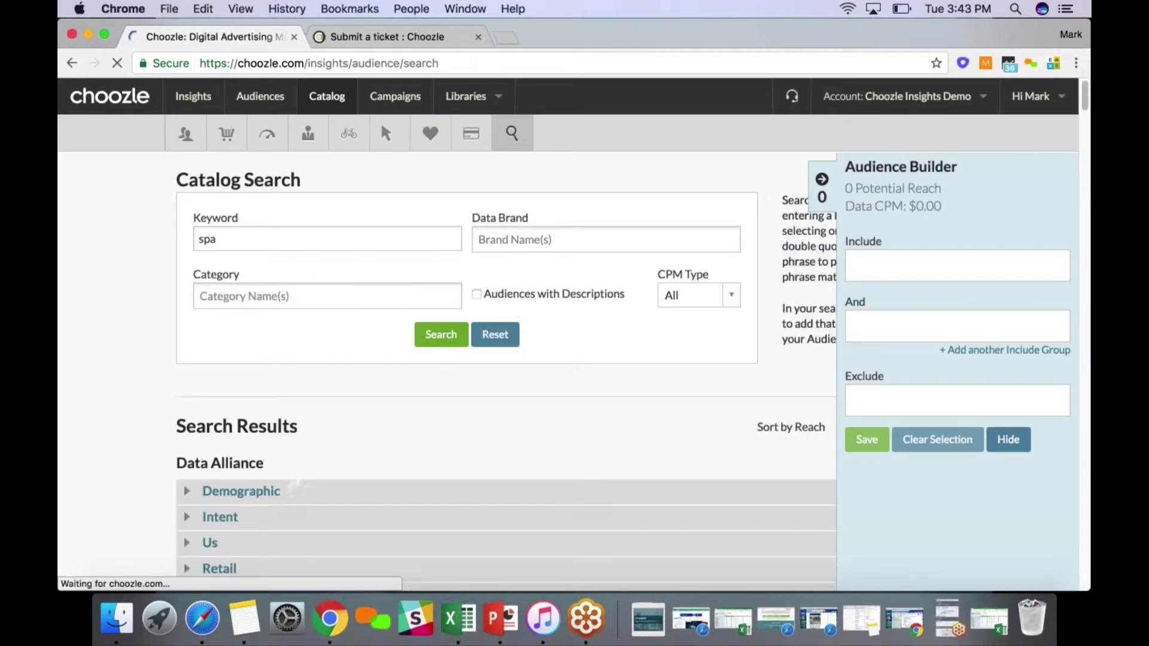
click(349, 137)
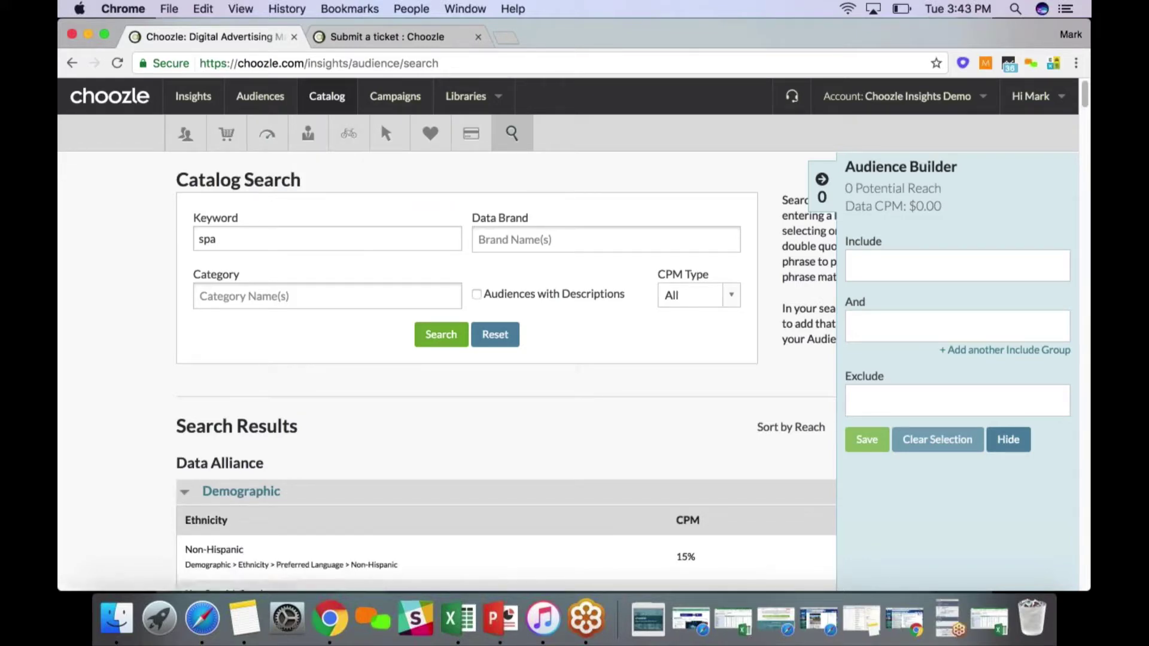
scroll(276, 239, down, 1)
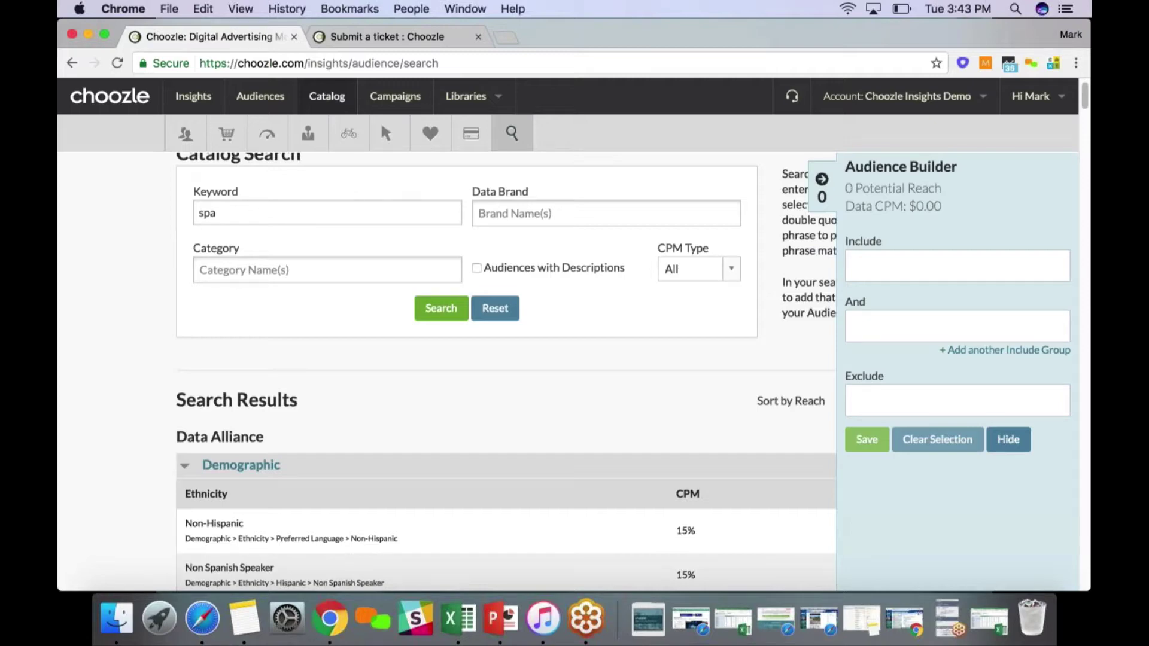
Expand BlueKai's Demographic group in the spa results to reveal Spanish at $0.51
scroll(506, 371, down, 4)
scroll(159, 321, down, 15)
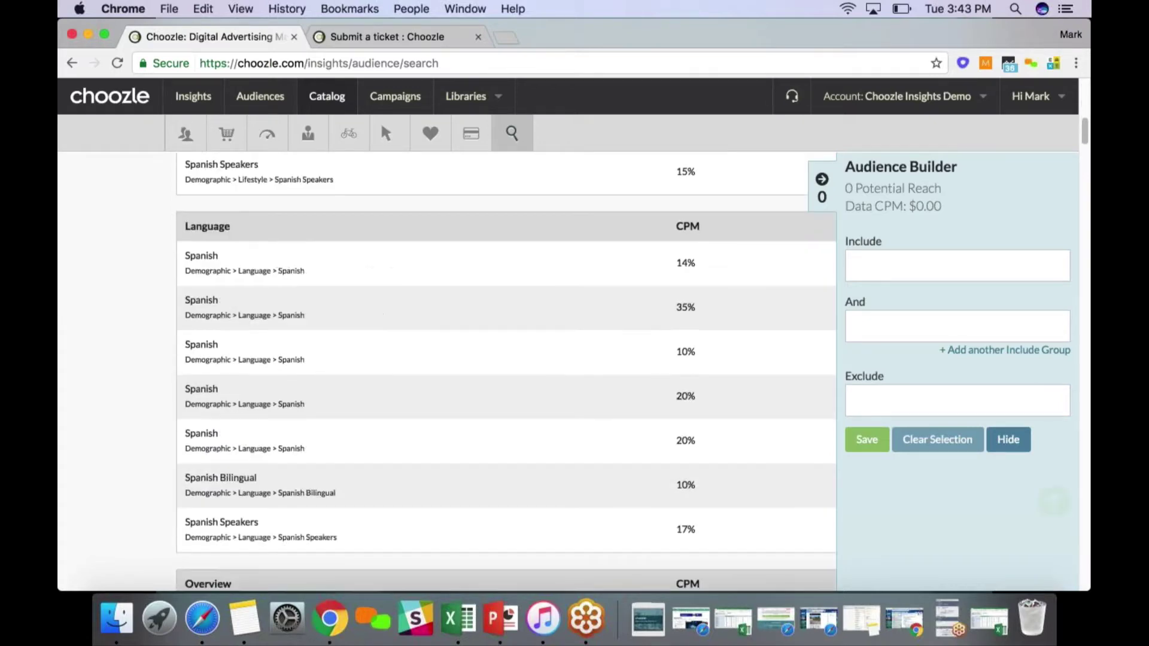
scroll(159, 321, down, 10)
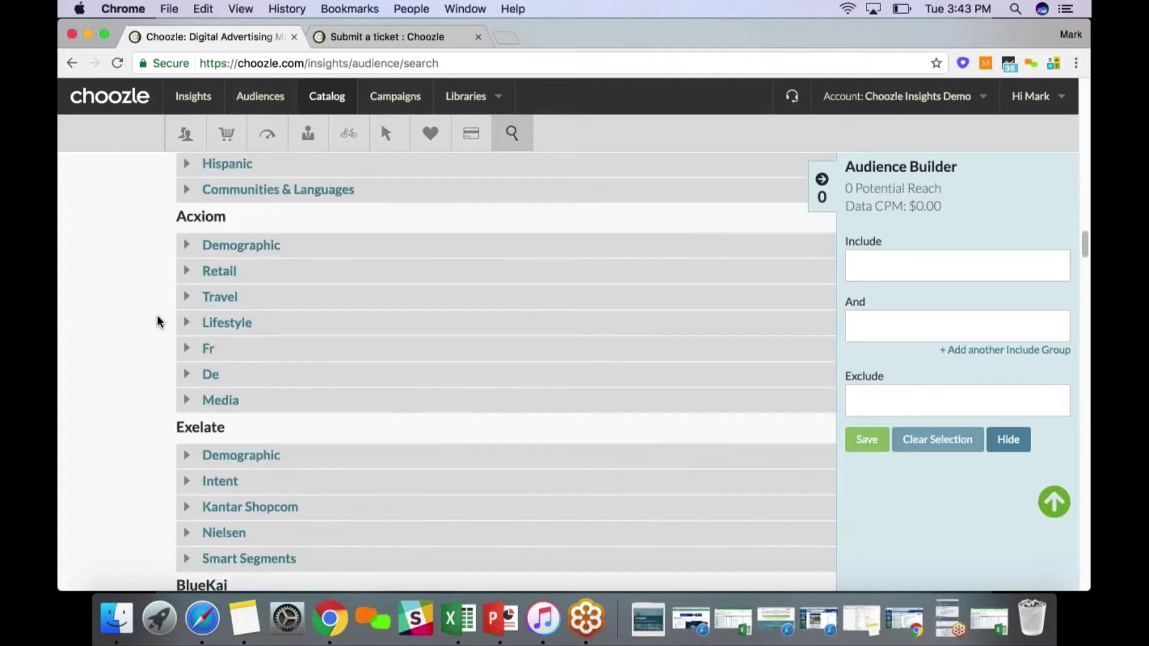
scroll(158, 322, down, 12)
scroll(155, 316, up, 1)
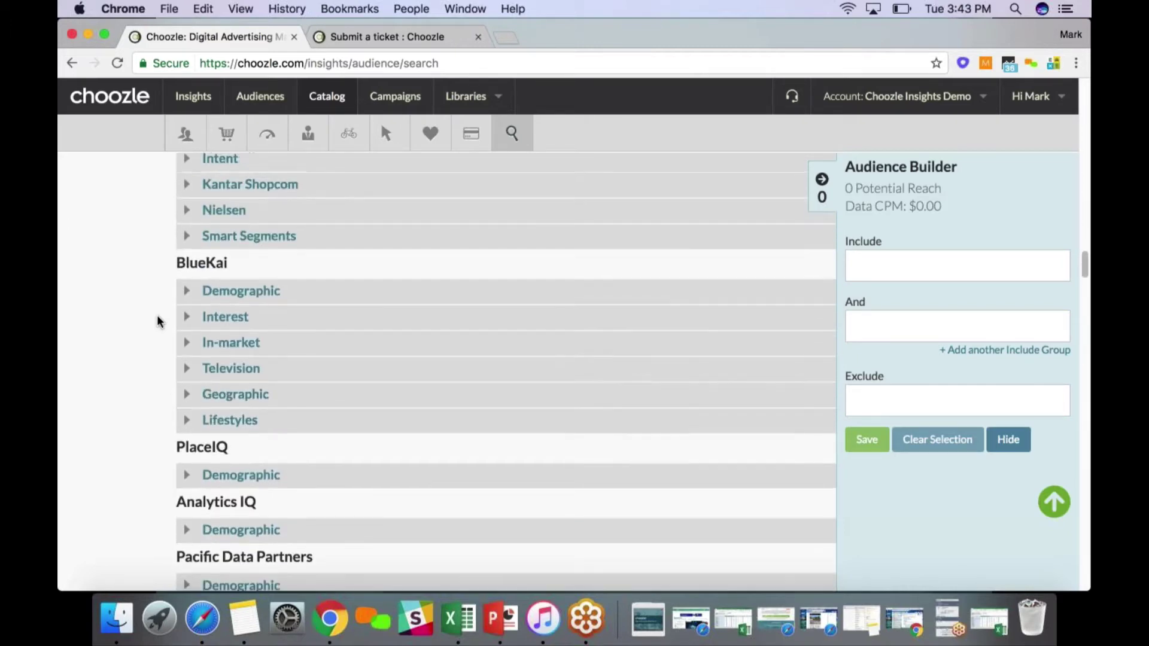
click(181, 294)
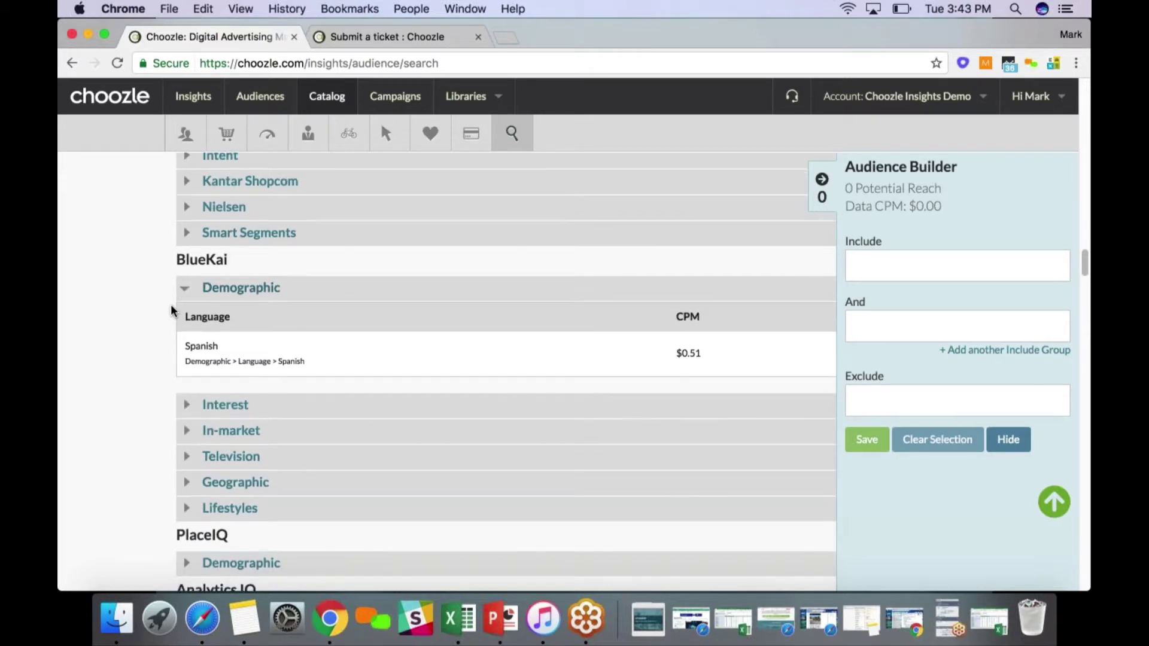
scroll(204, 307, down, 1)
scroll(205, 308, up, 12)
scroll(205, 300, up, 15)
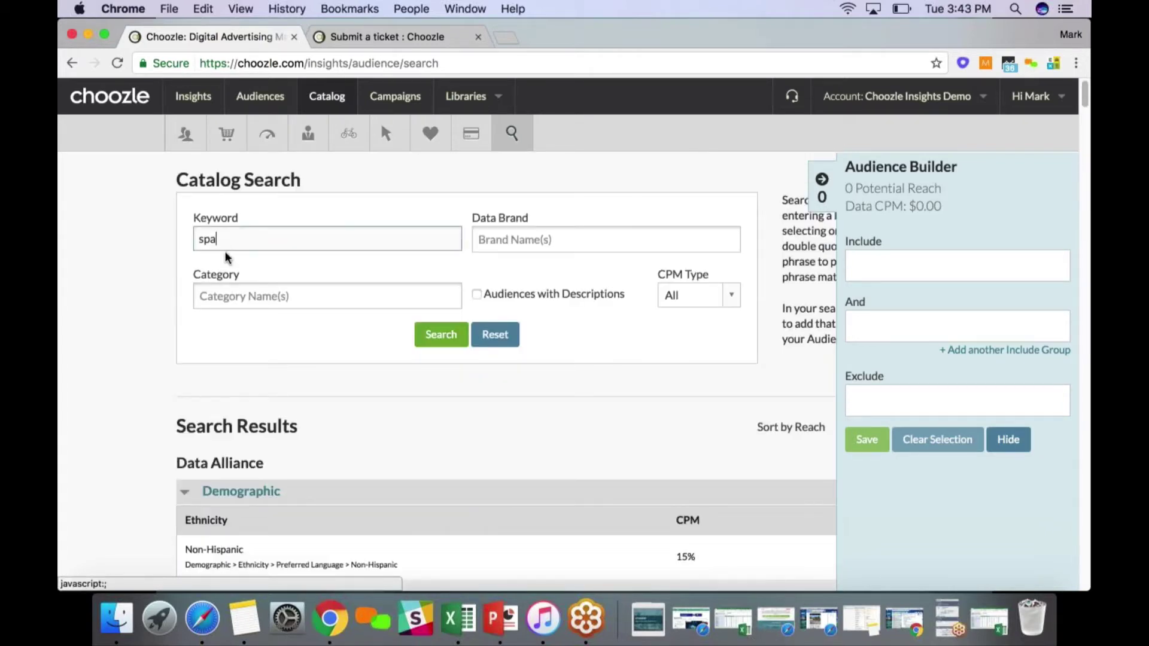
scroll(121, 333, down, 15)
scroll(122, 329, down, 10)
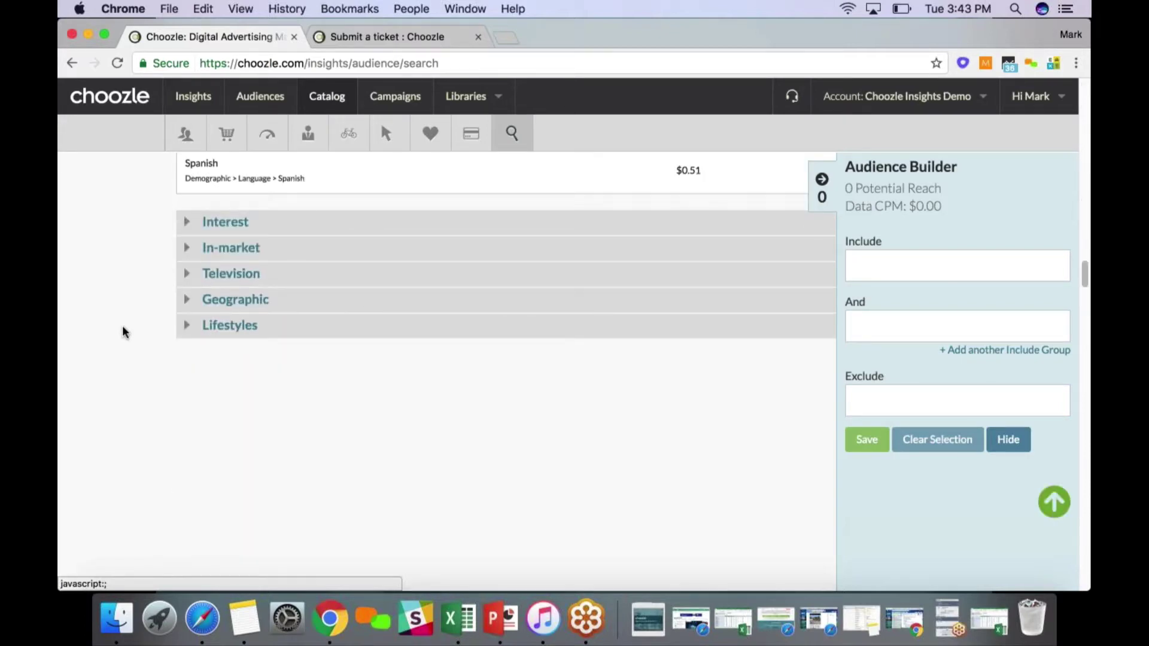
scroll(124, 327, down, 10)
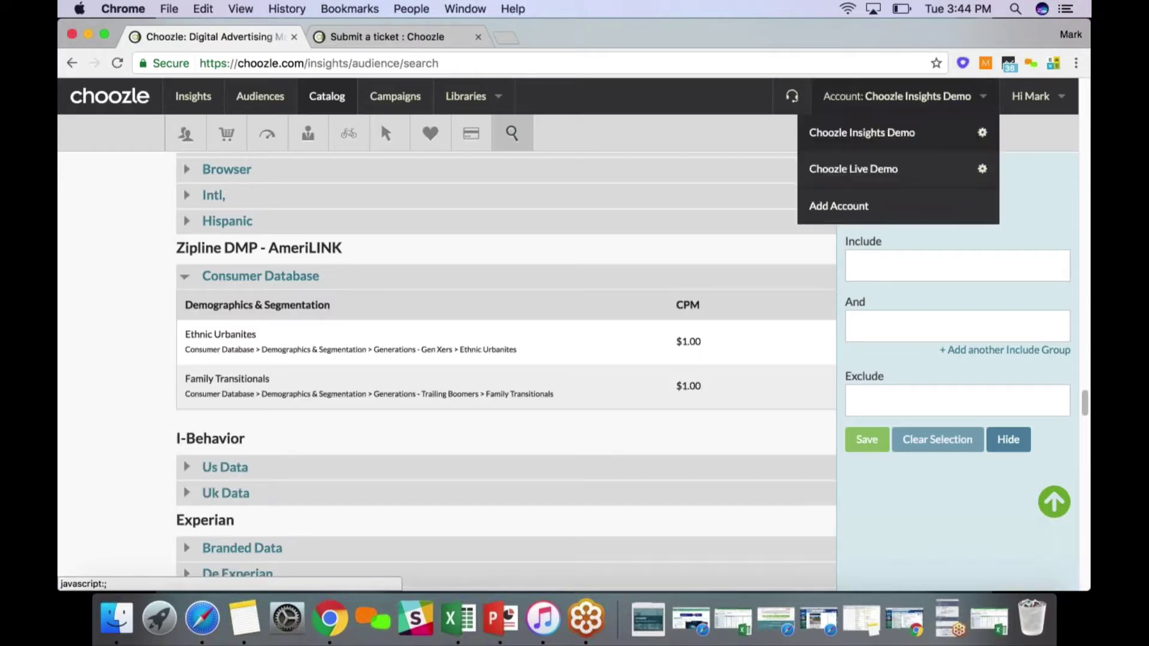
mouse_move(1057, 97)
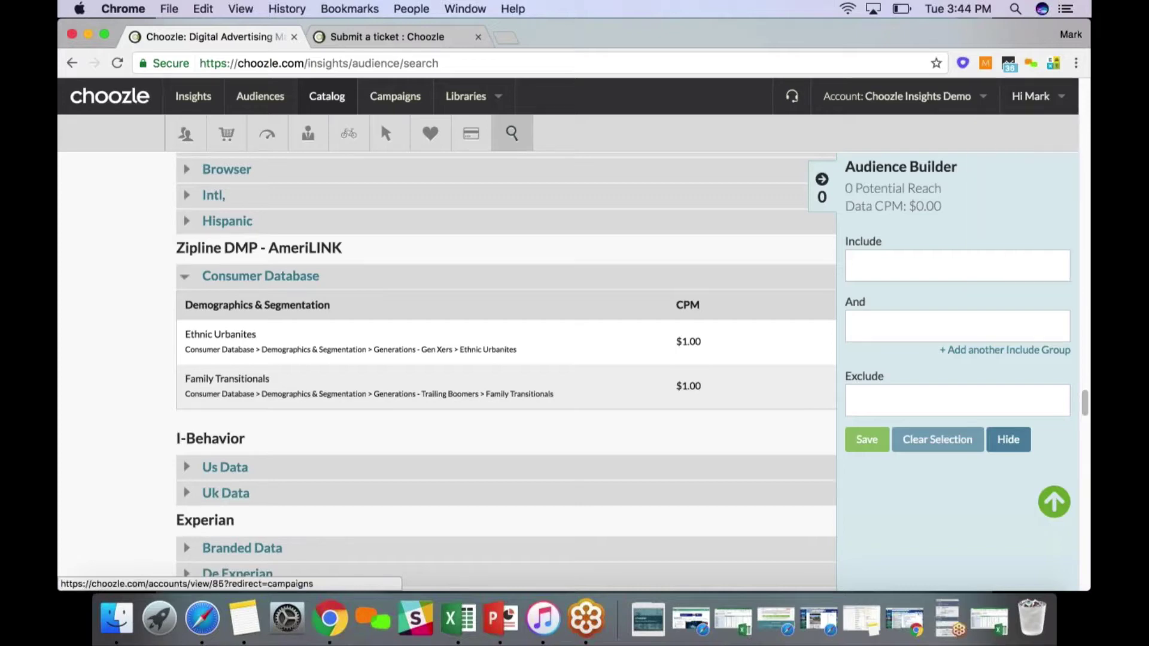
Open the Choozle Support home page in a new tab beside the ticket form
click(337, 43)
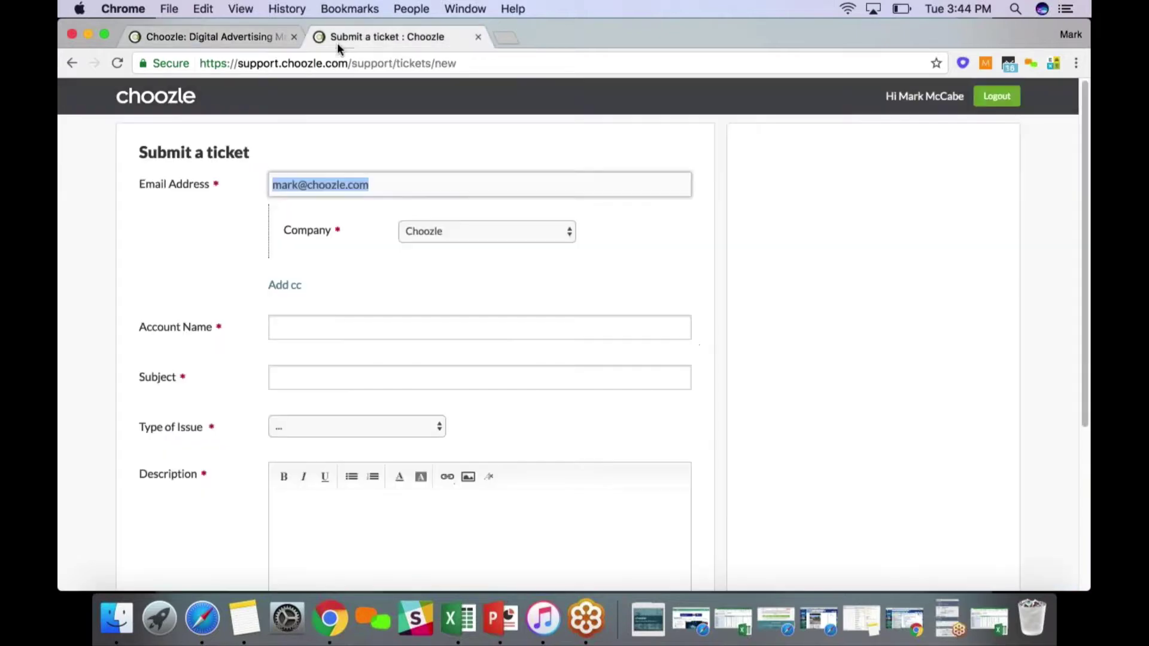
click(223, 37)
click(788, 95)
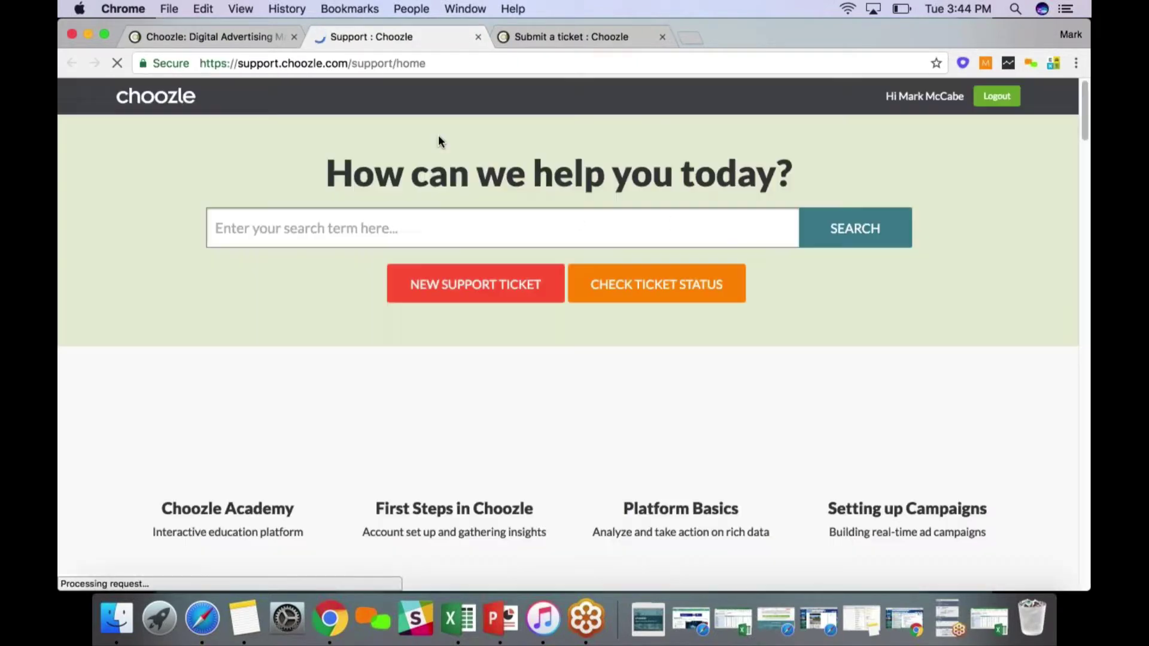
Search the help articles for 'content', then clear the search box
click(386, 222)
text(content)
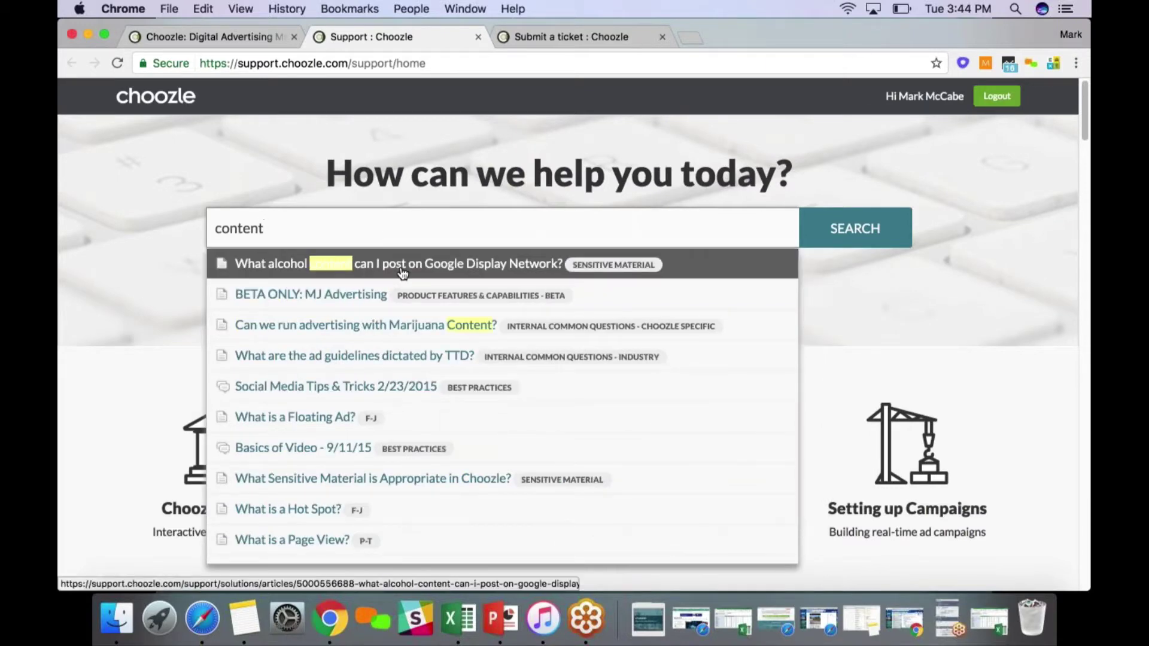
double_click(224, 228)
key(BackSpace)
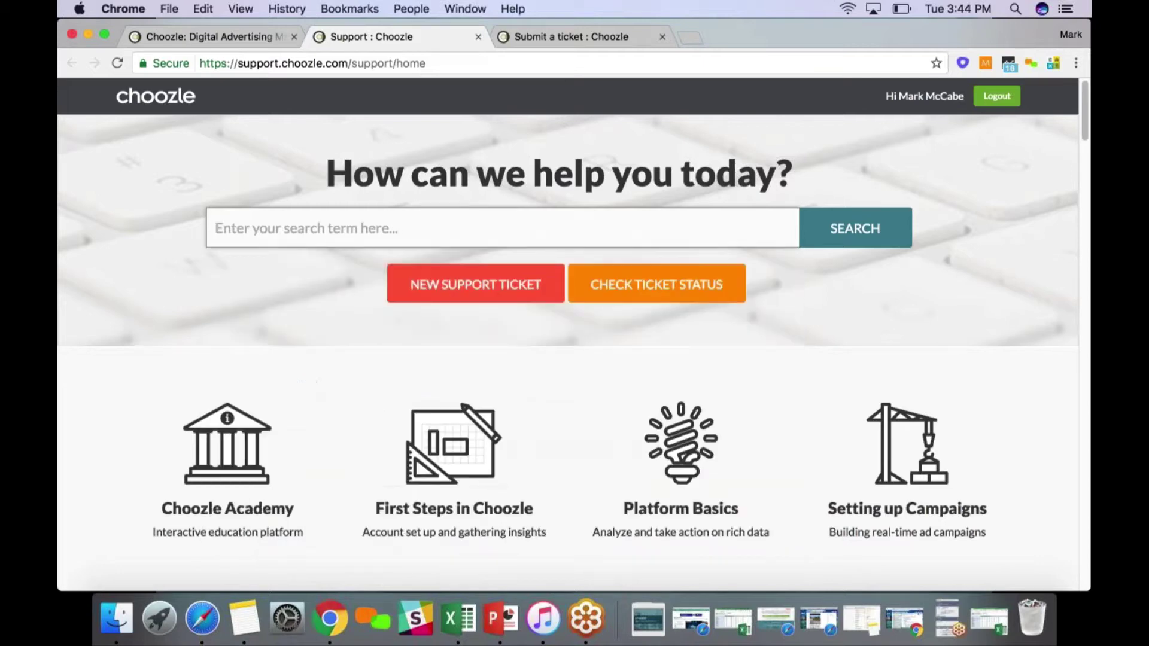
Return to the Choozle Catalog Search tab and review the spa keyword results
click(198, 38)
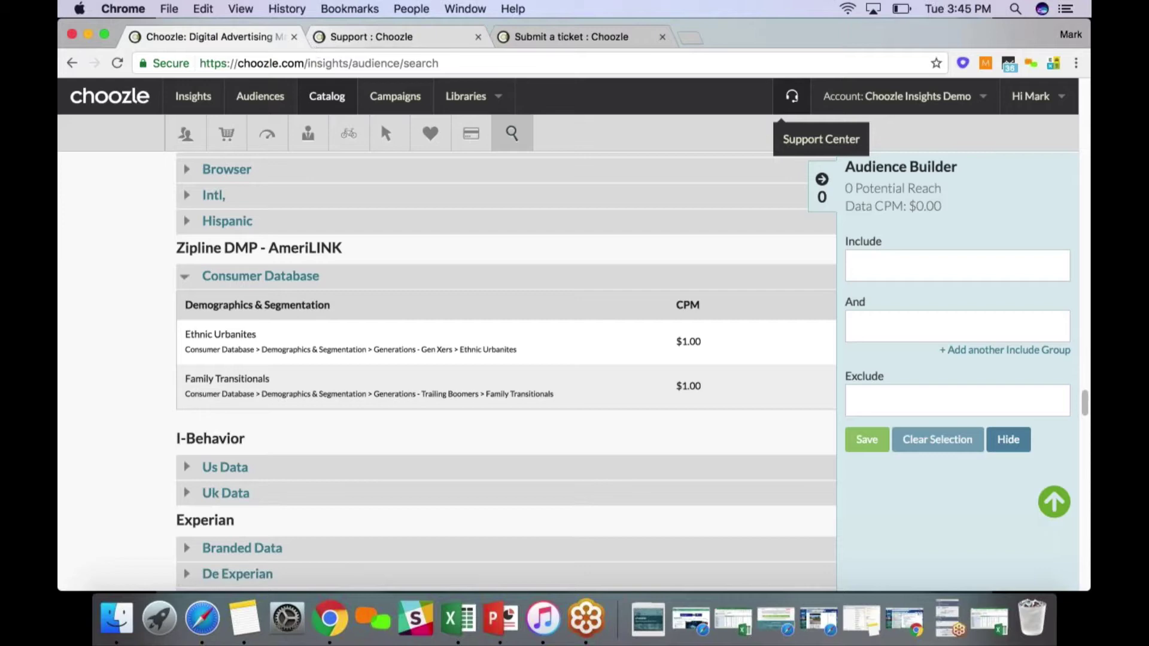
scroll(294, 251, down, 15)
scroll(295, 274, up, 20)
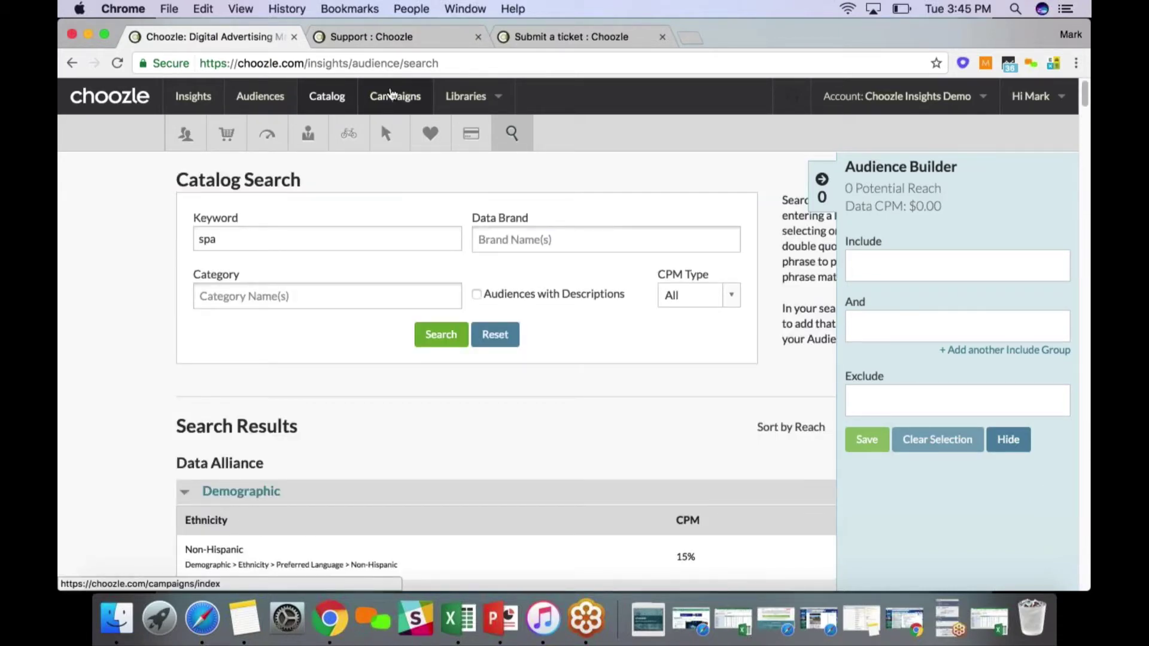
Open the My Campaigns list from the top navigation
click(390, 95)
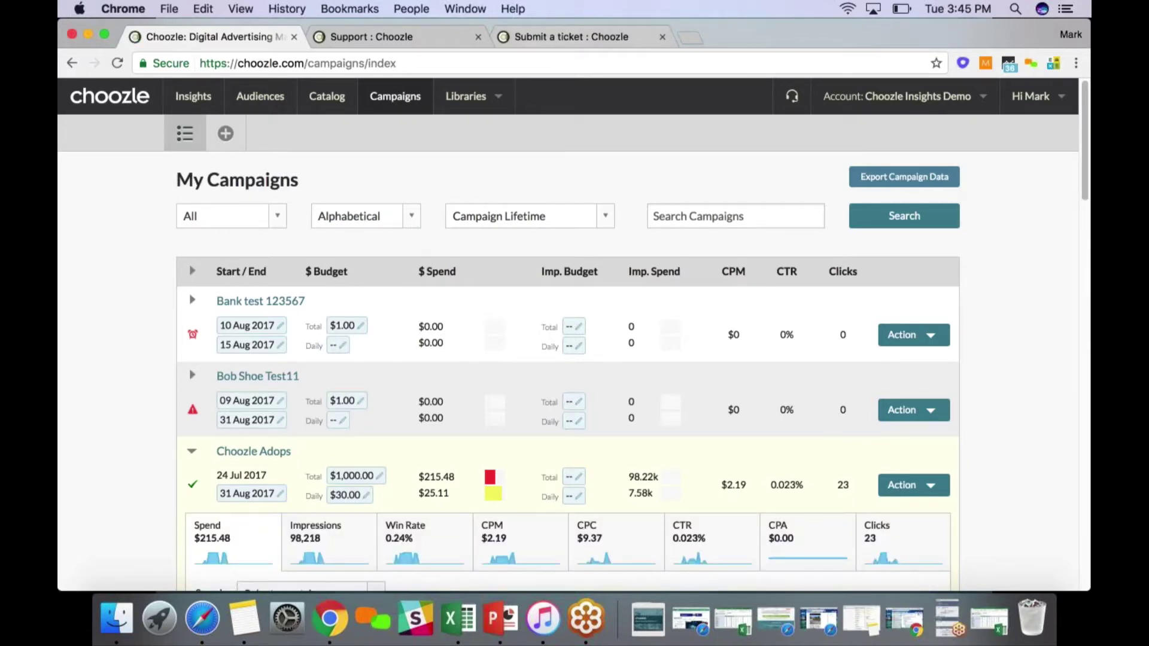
Bring up the Library options such as Creative and Geo Locations
click(465, 96)
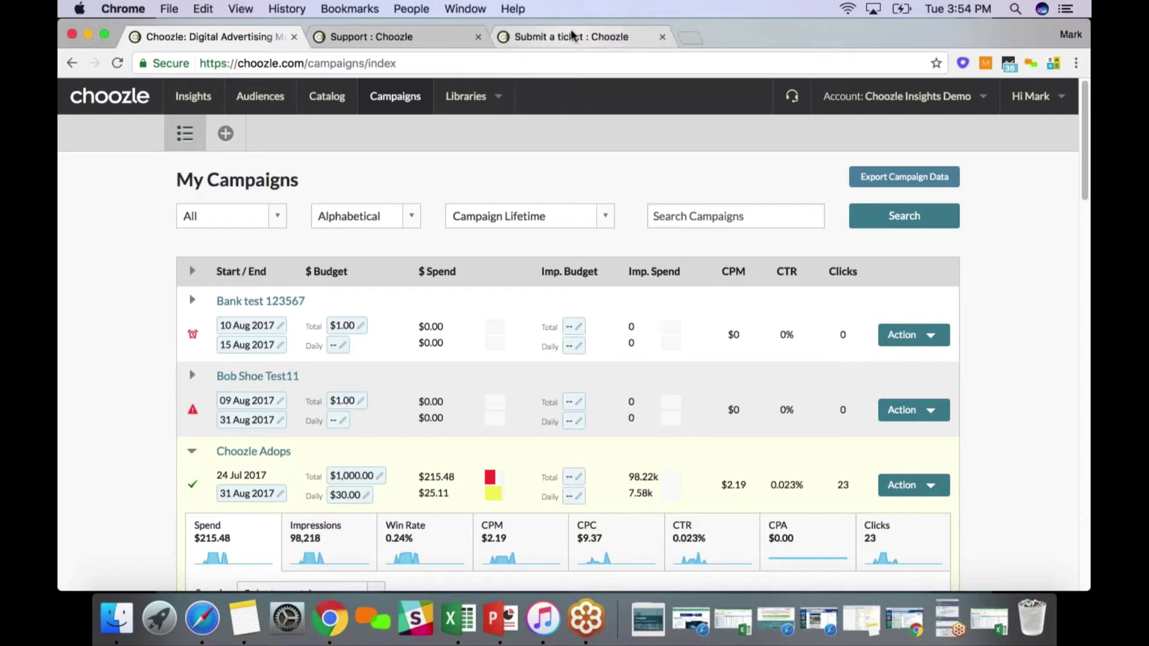
click(686, 38)
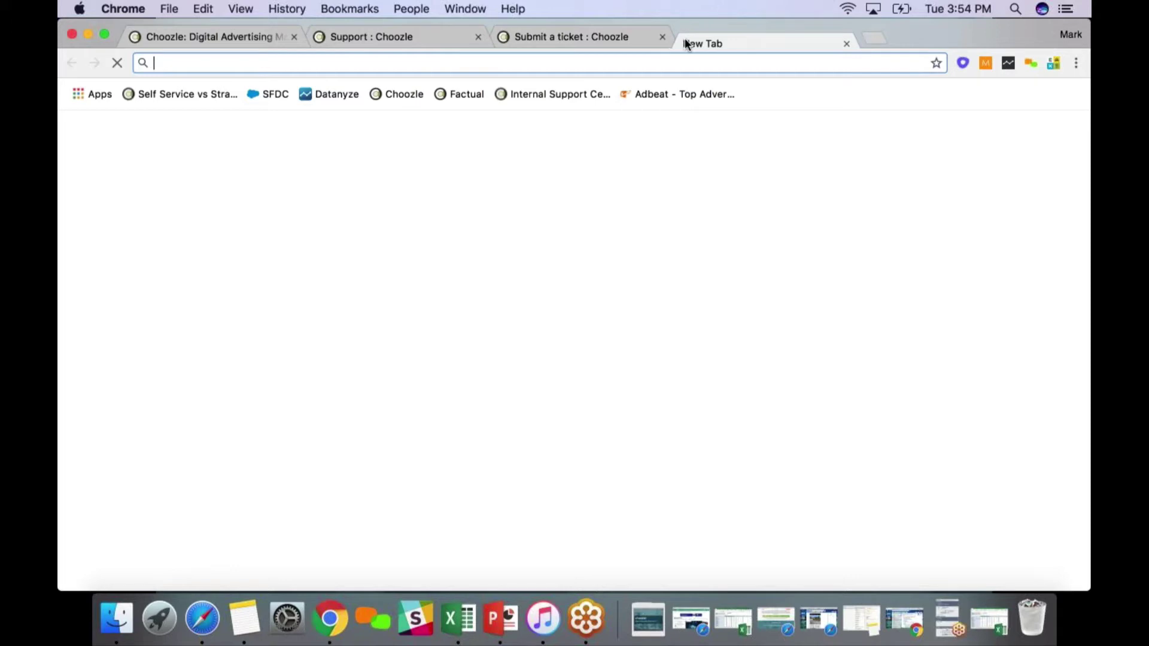
text(cnn)
key(Return)
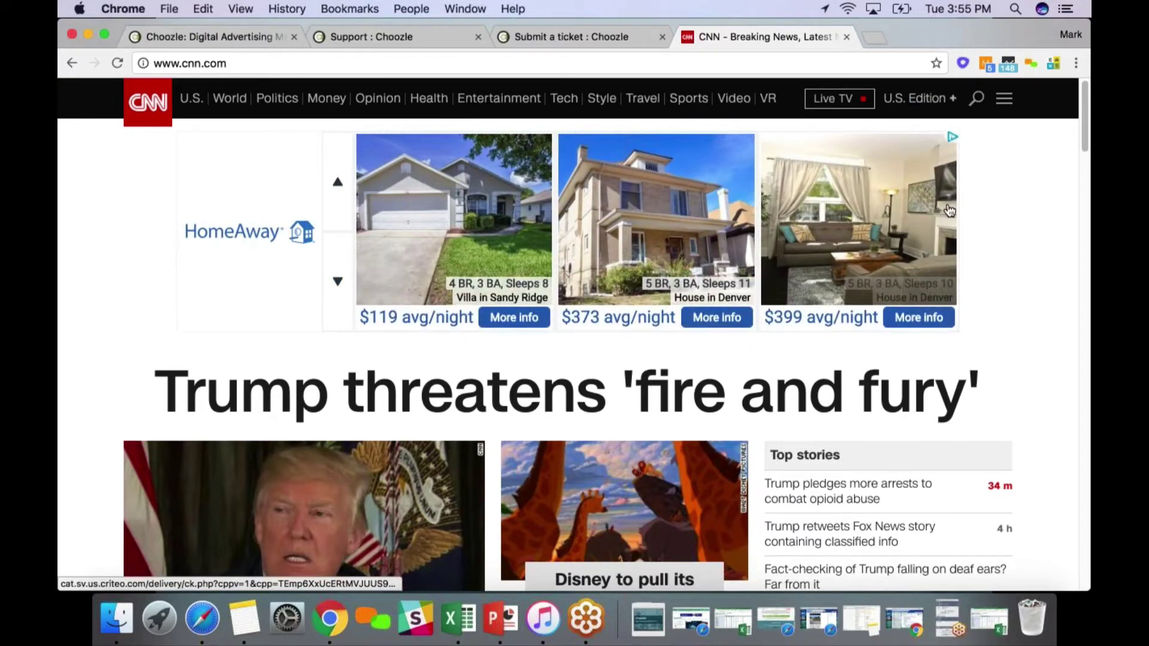
Browse the CNN homepage and open the Trump 'fire and fury' story
scroll(508, 217, down, 1)
scroll(509, 217, down, 10)
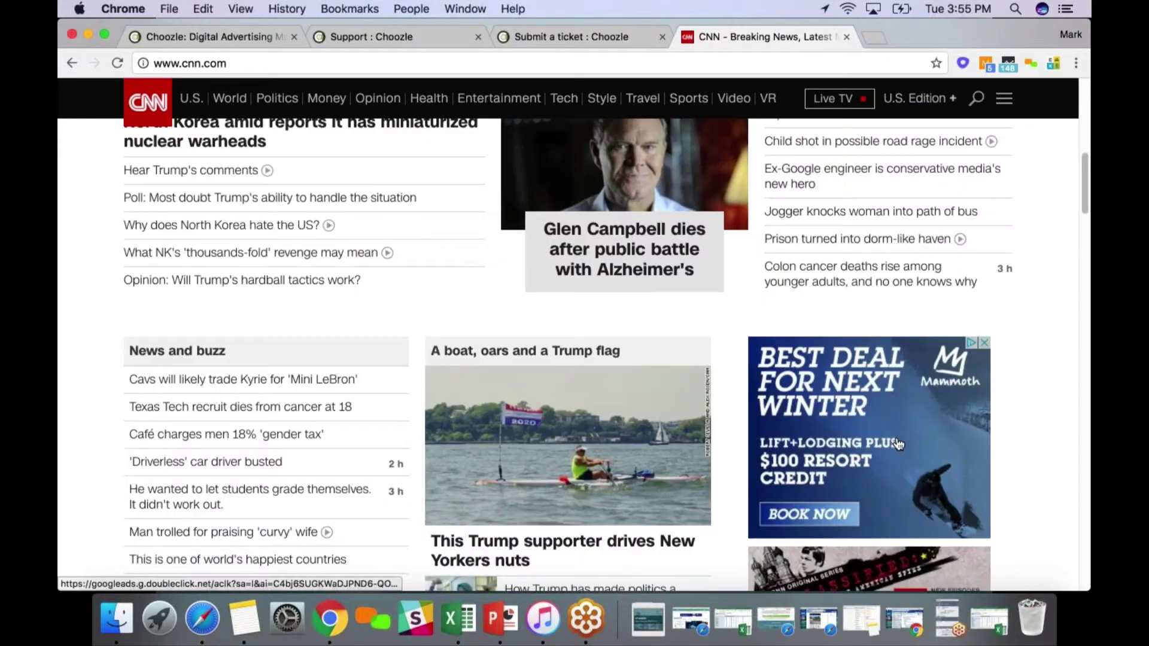
scroll(897, 443, down, 1)
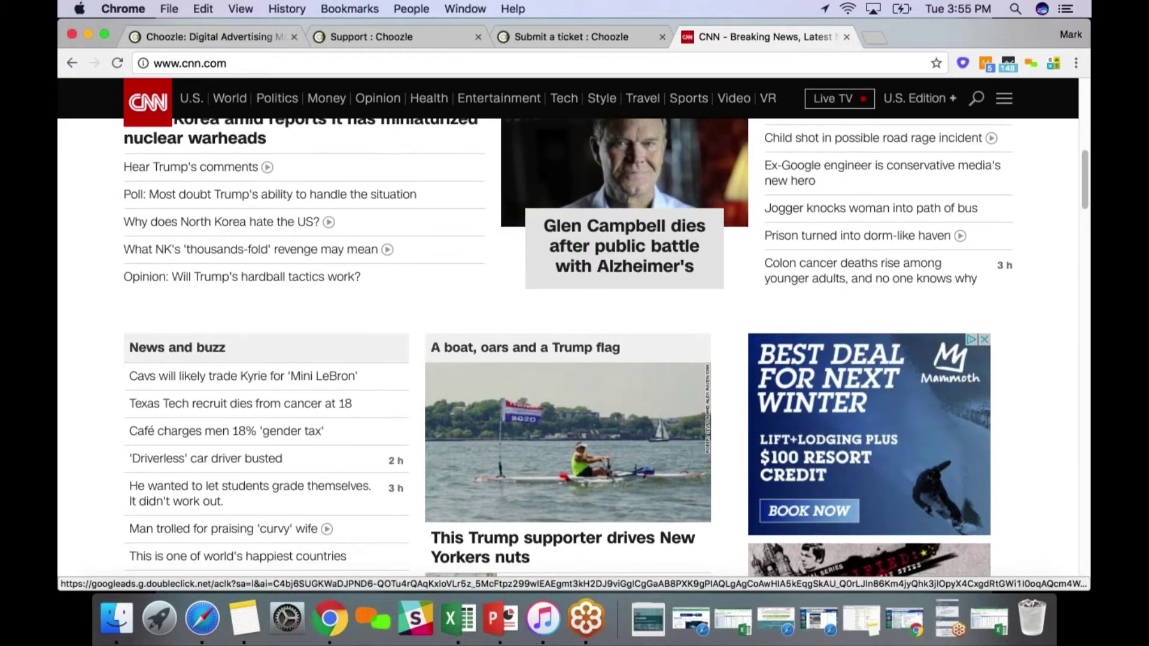
scroll(897, 444, down, 8)
scroll(736, 377, up, 18)
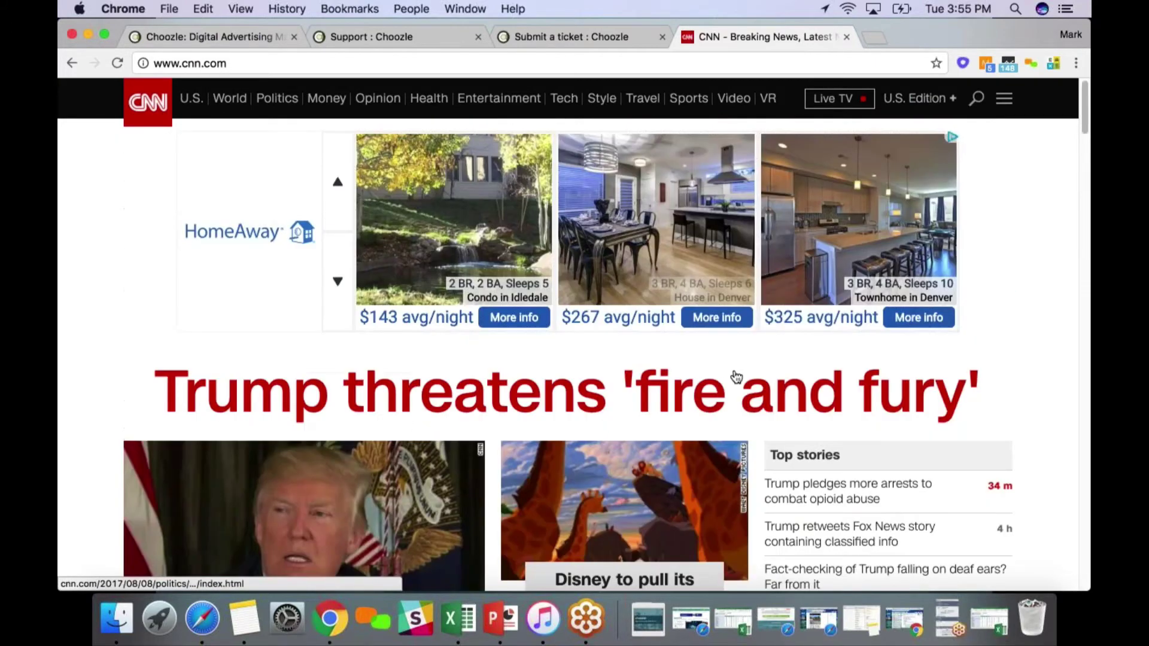
click(735, 376)
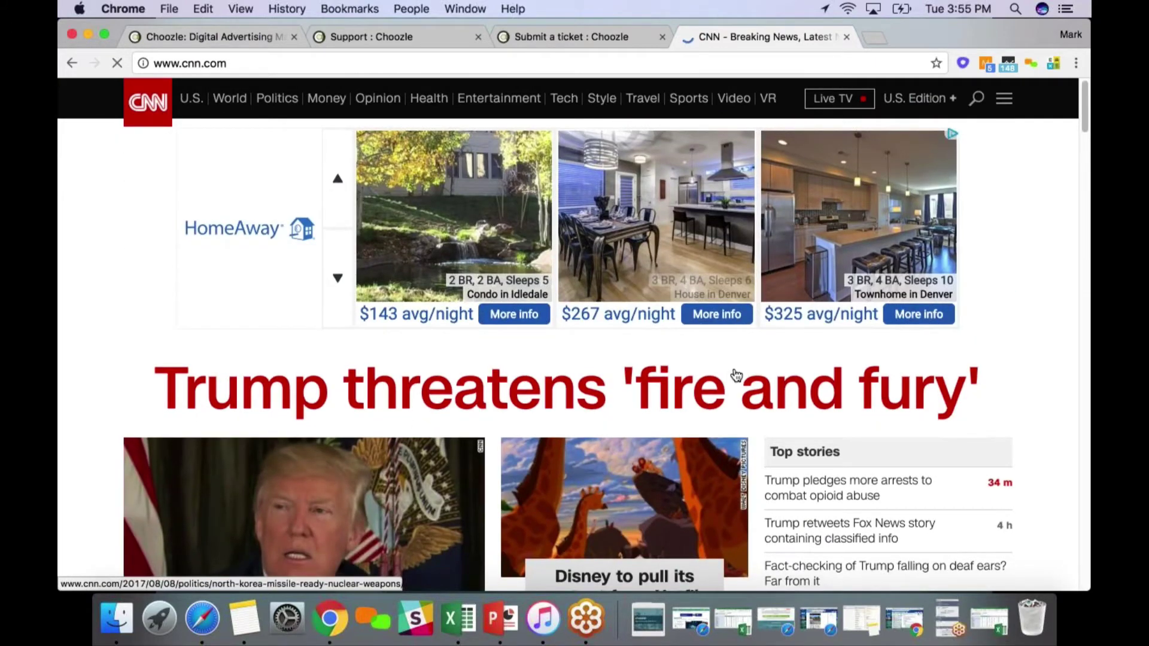
scroll(736, 376, down, 3)
scroll(735, 375, up, 3)
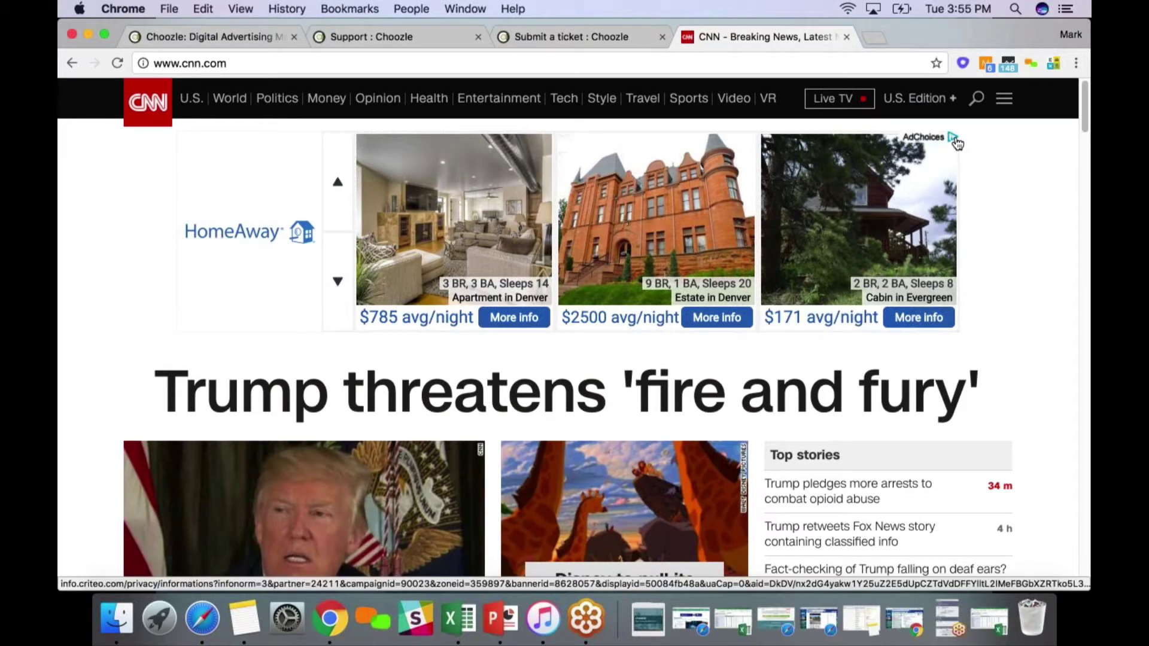
Read through the story, then return to the Choozle My Campaigns tab and the Support tab
scroll(515, 299, down, 1)
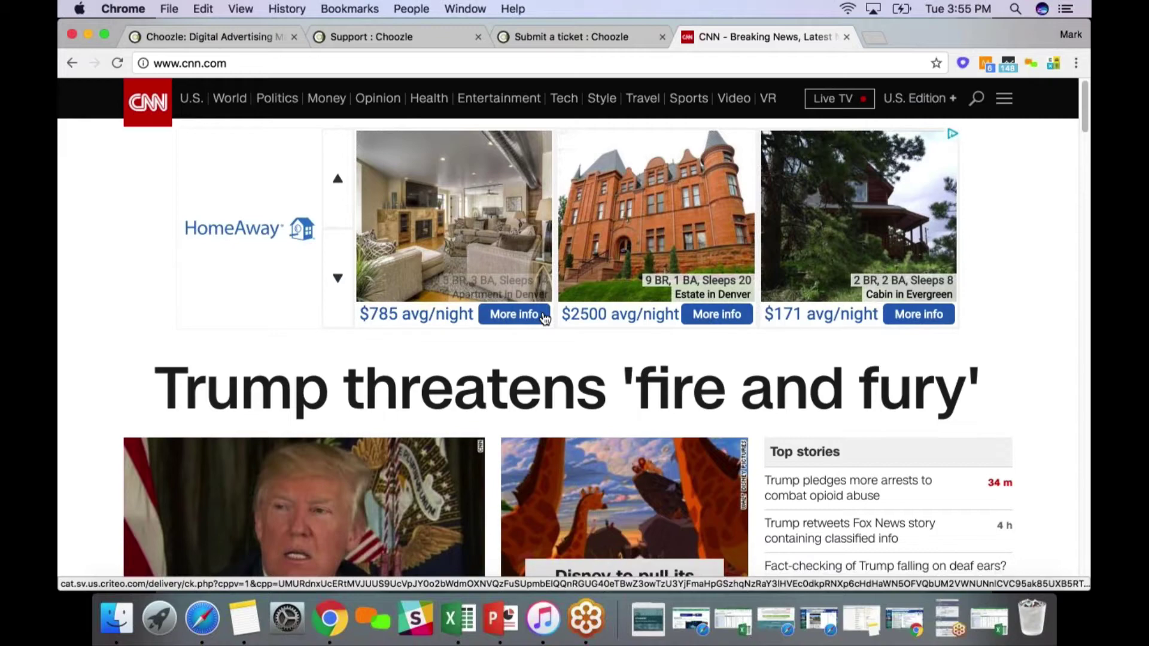
scroll(545, 318, down, 6)
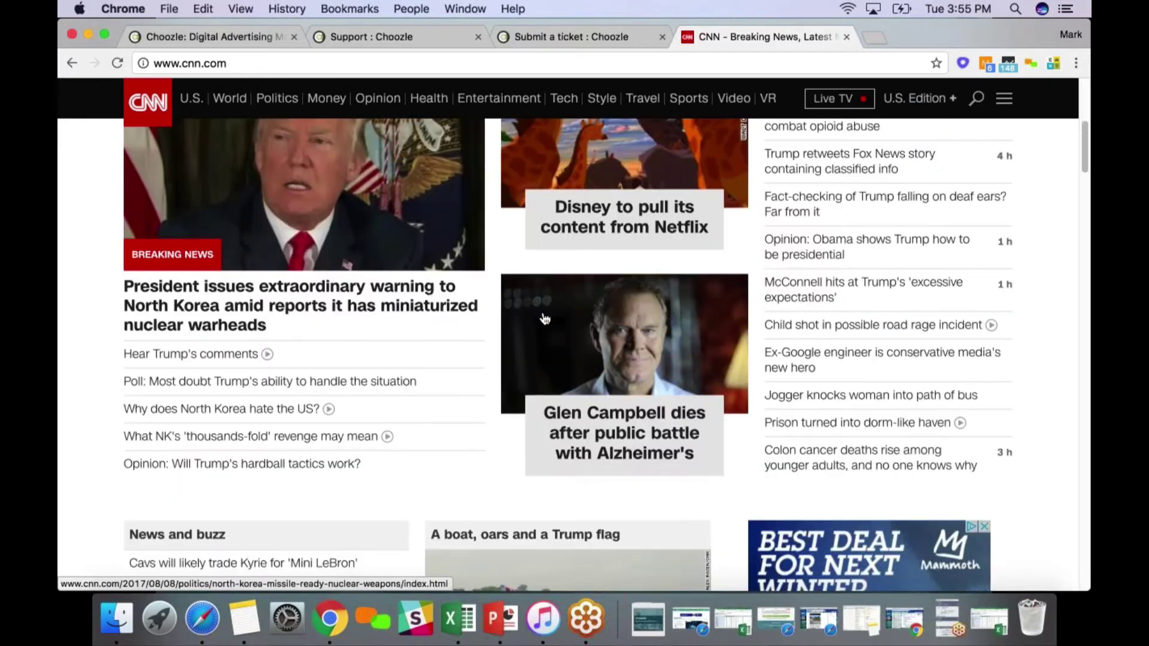
scroll(721, 344, down, 4)
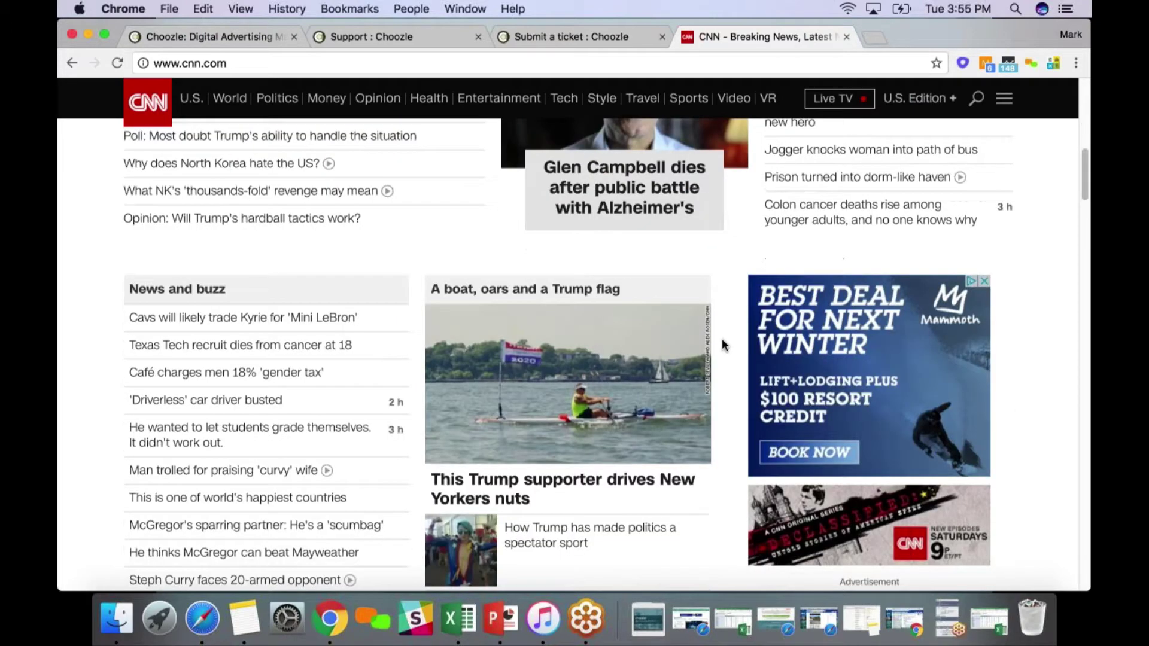
scroll(722, 347, down, 1)
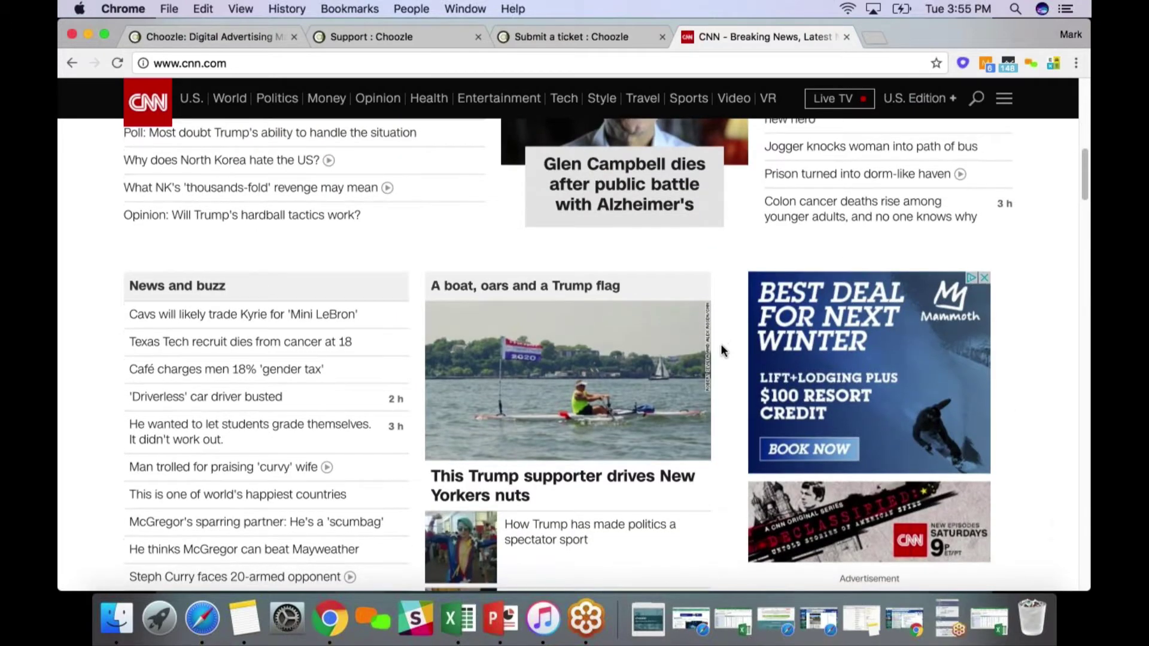
scroll(720, 351, down, 3)
scroll(722, 354, down, 5)
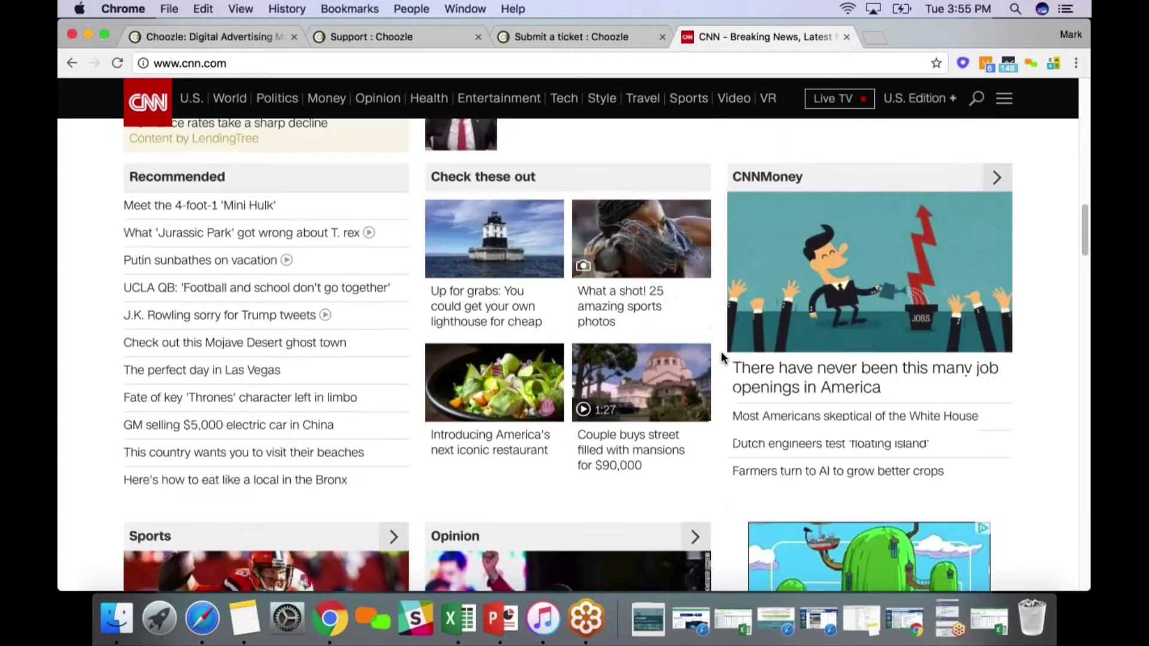
scroll(722, 357, down, 5)
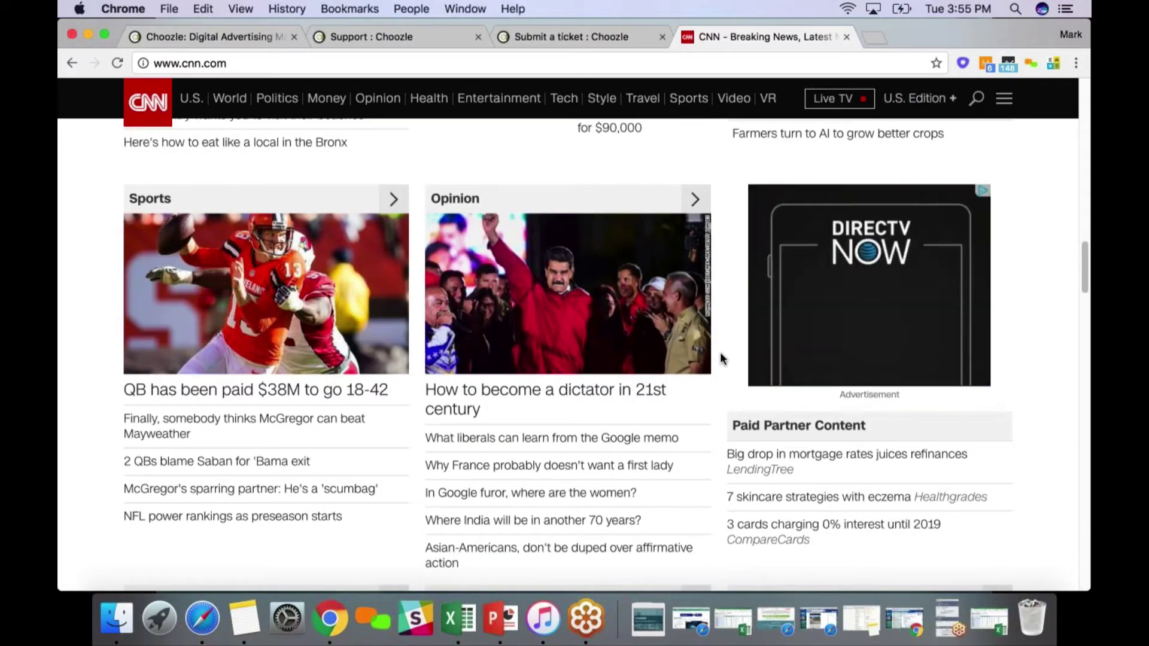
scroll(724, 359, up, 6)
scroll(730, 357, up, 15)
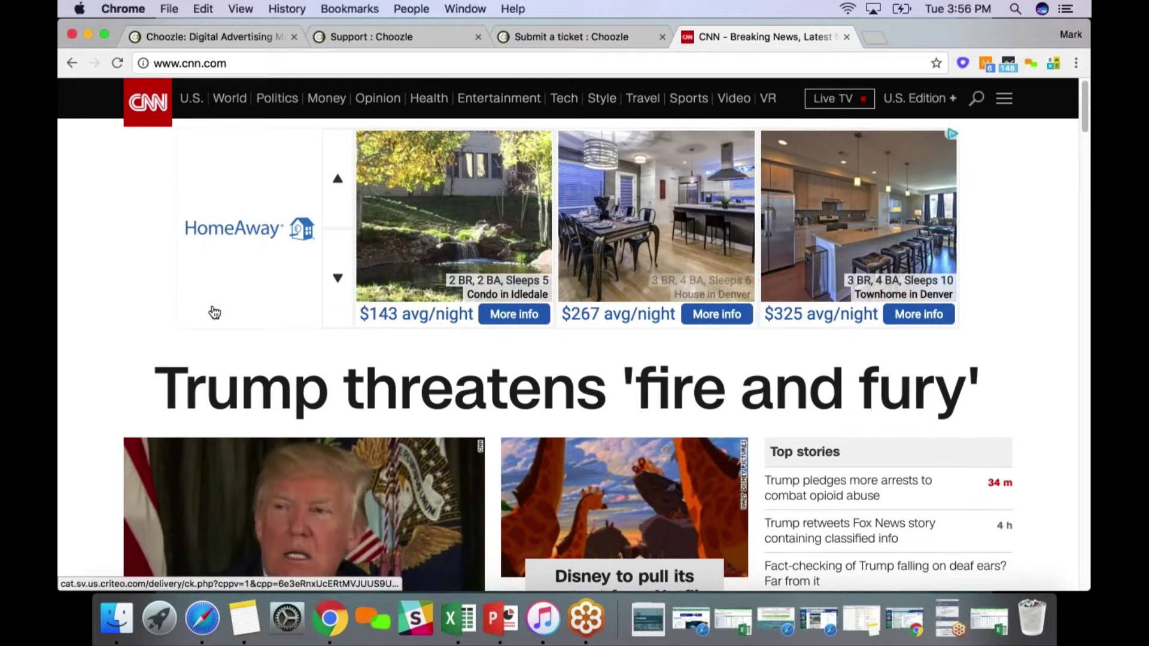
scroll(215, 312, down, 2)
scroll(273, 369, down, 1)
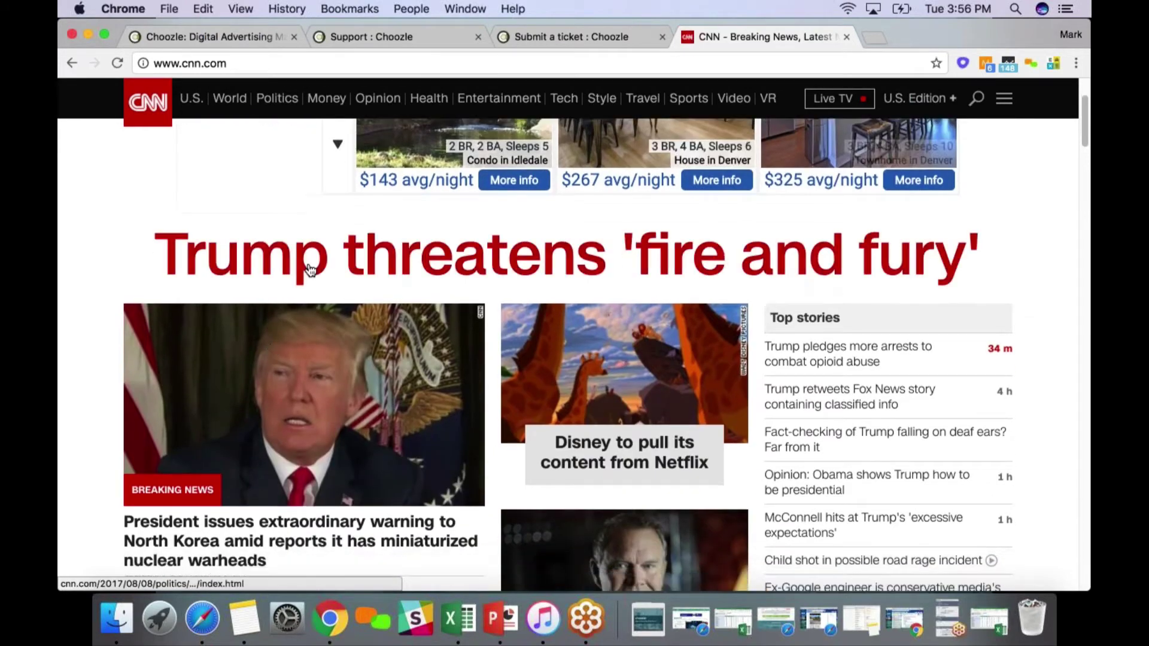
scroll(406, 265, down, 1)
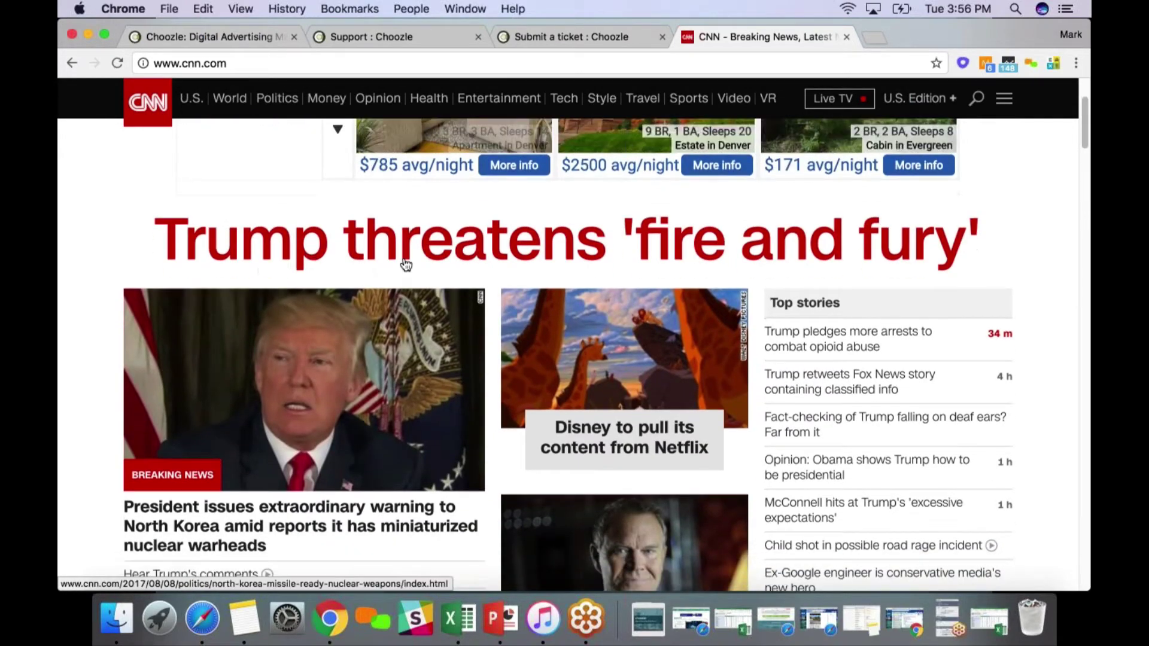
scroll(405, 265, up, 5)
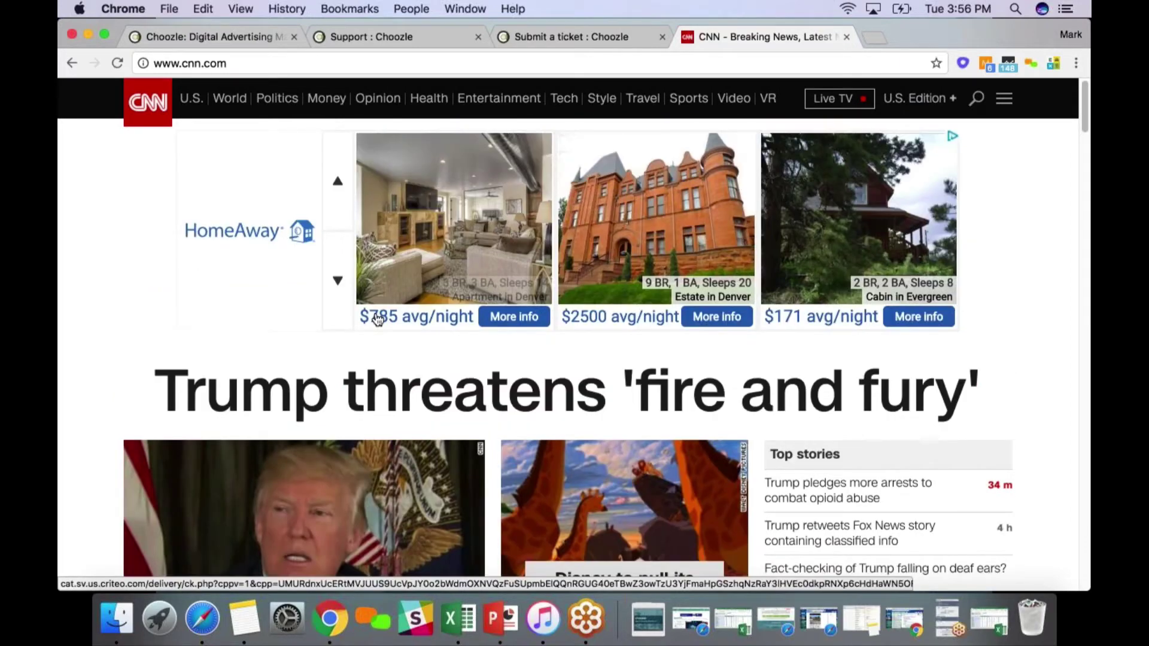
click(234, 34)
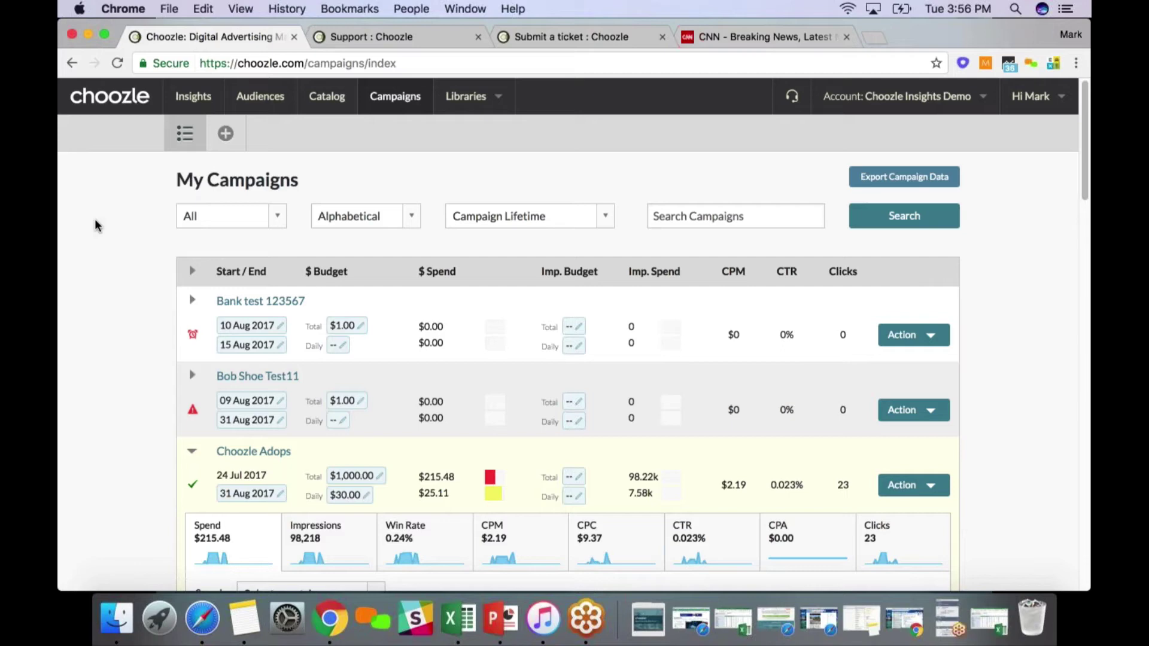
click(396, 36)
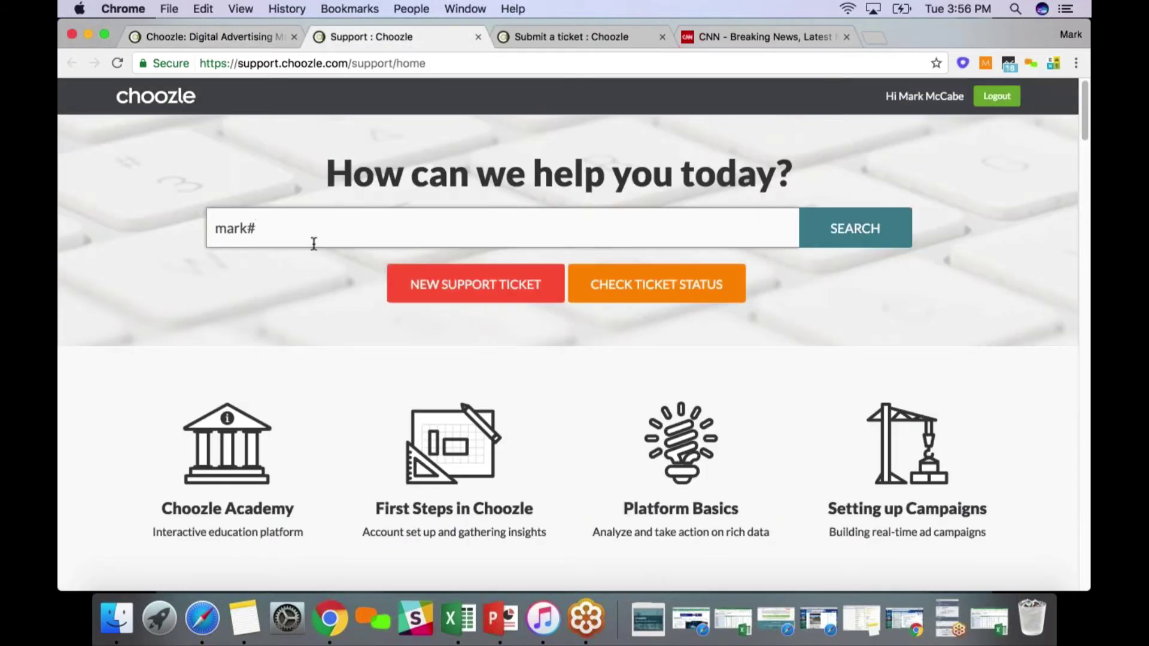
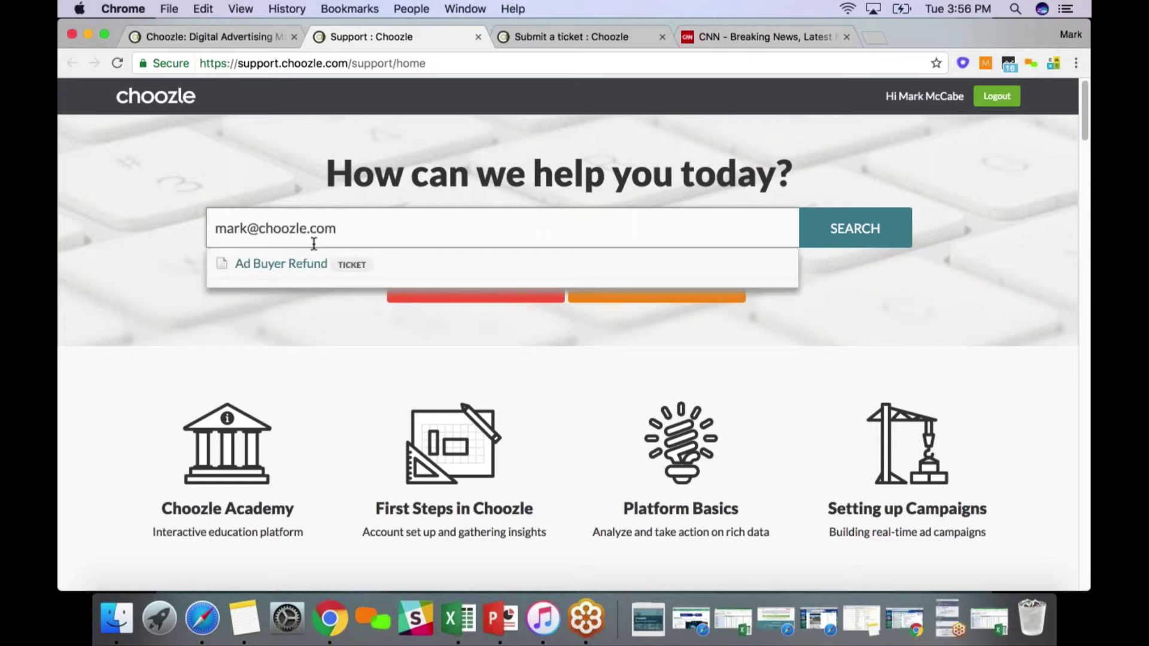
click(229, 30)
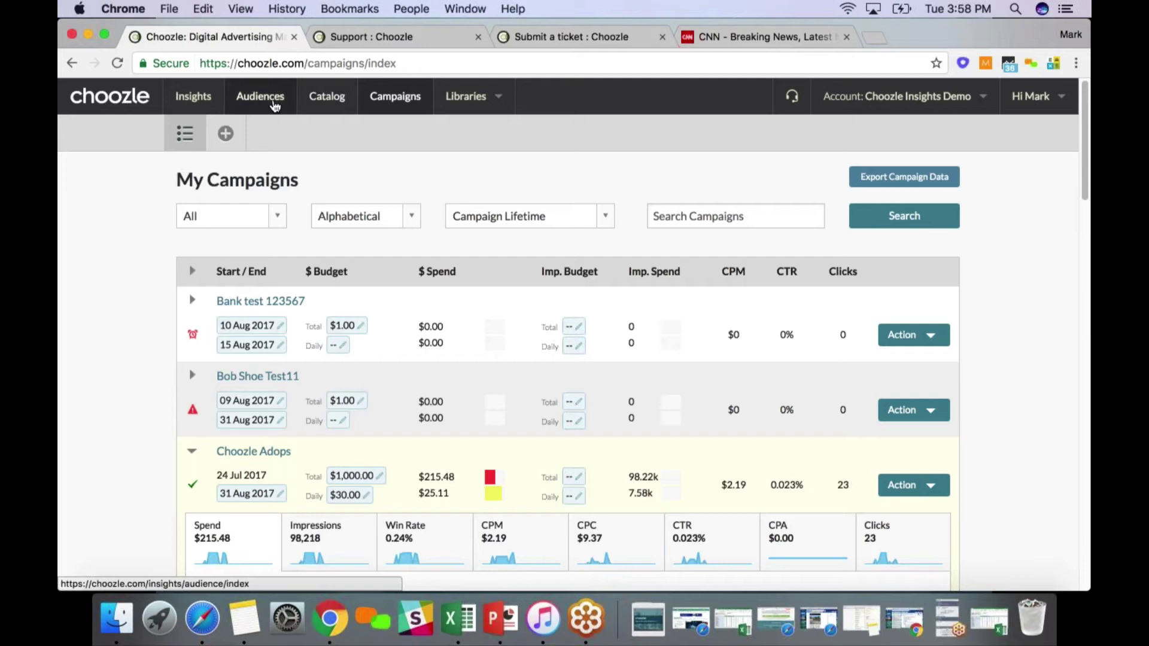
Open Audiences Data Groups, collapse the Audience Builder, and view the Click Retargeting eCommerce Case Study V2 creative
click(251, 106)
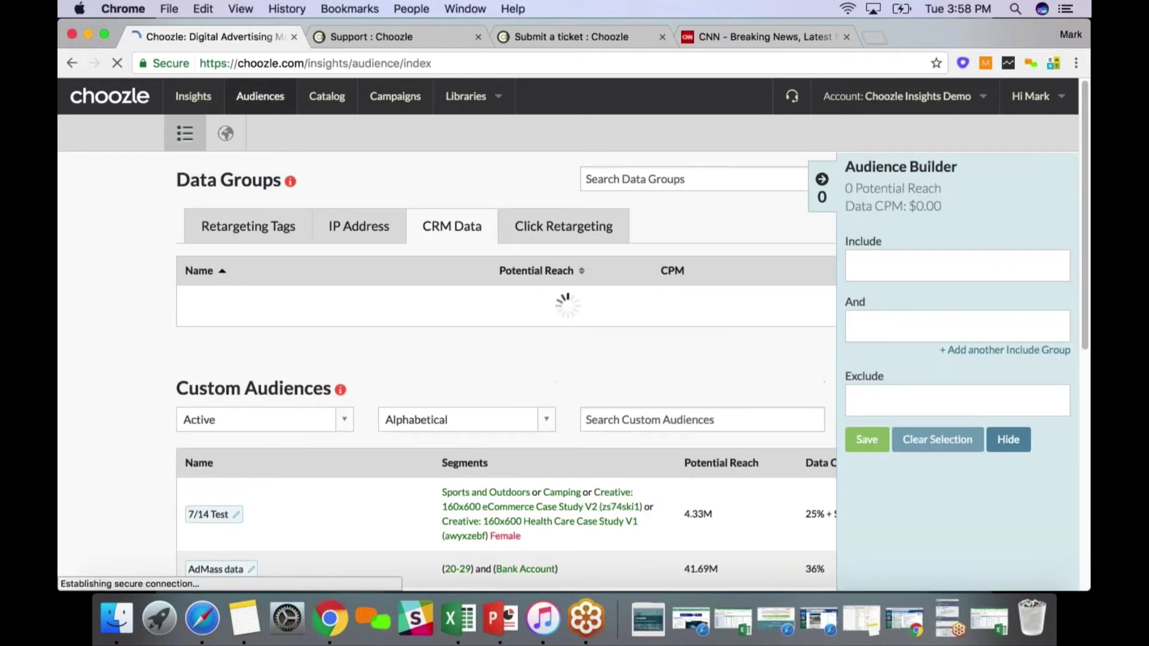
click(823, 189)
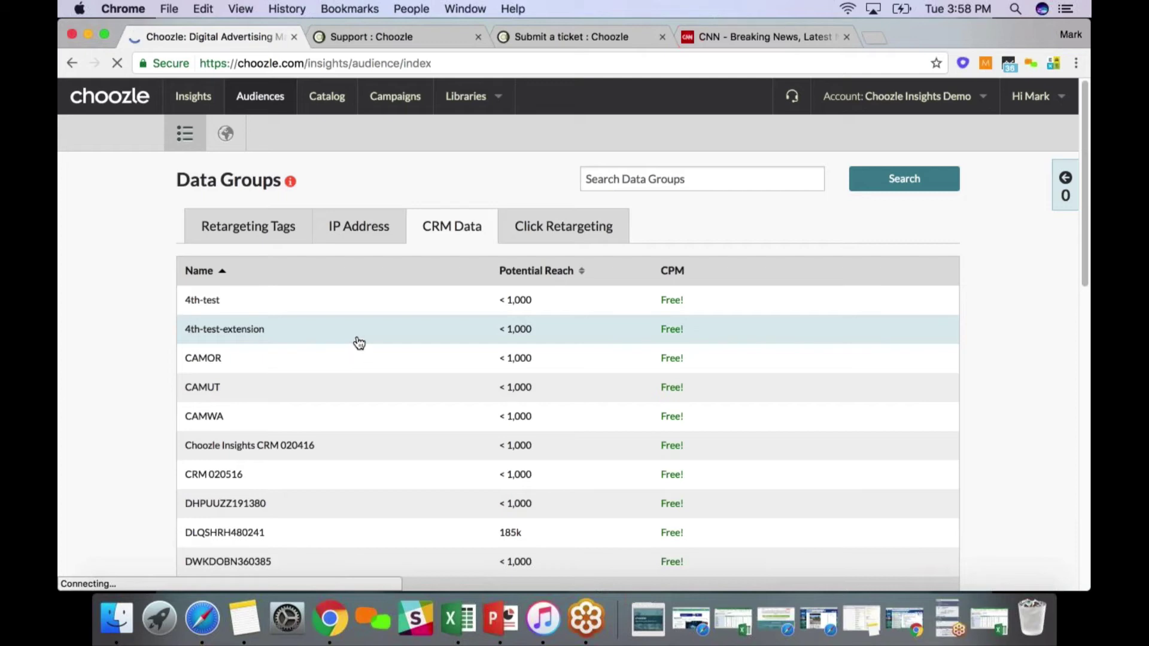
click(543, 229)
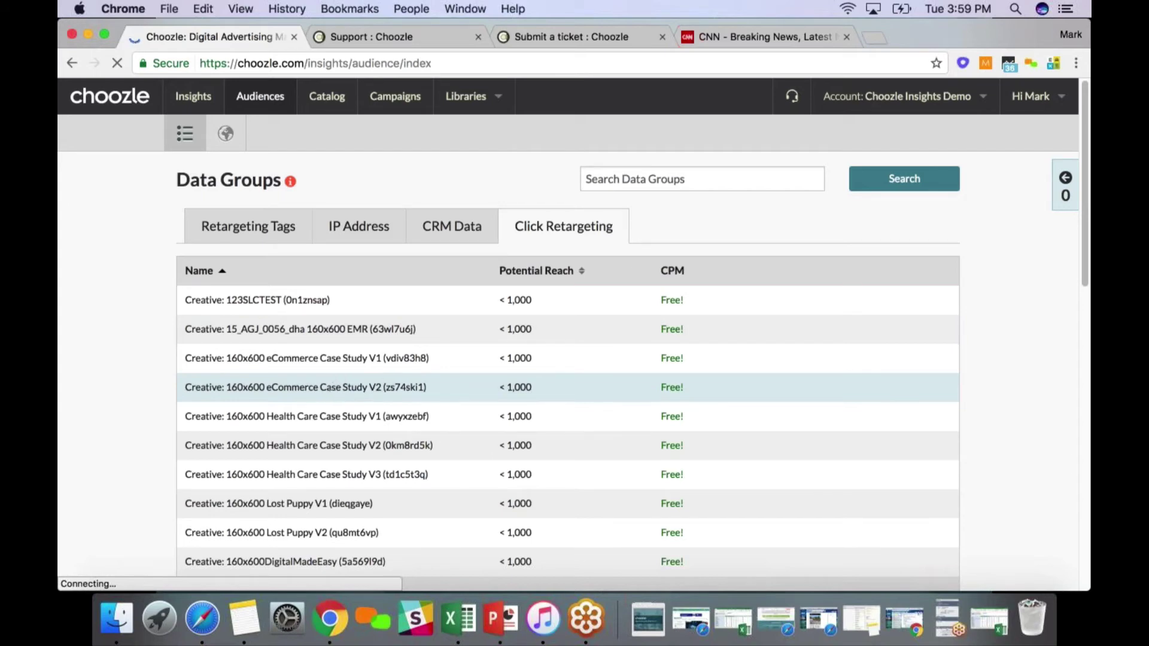
click(335, 389)
click(344, 408)
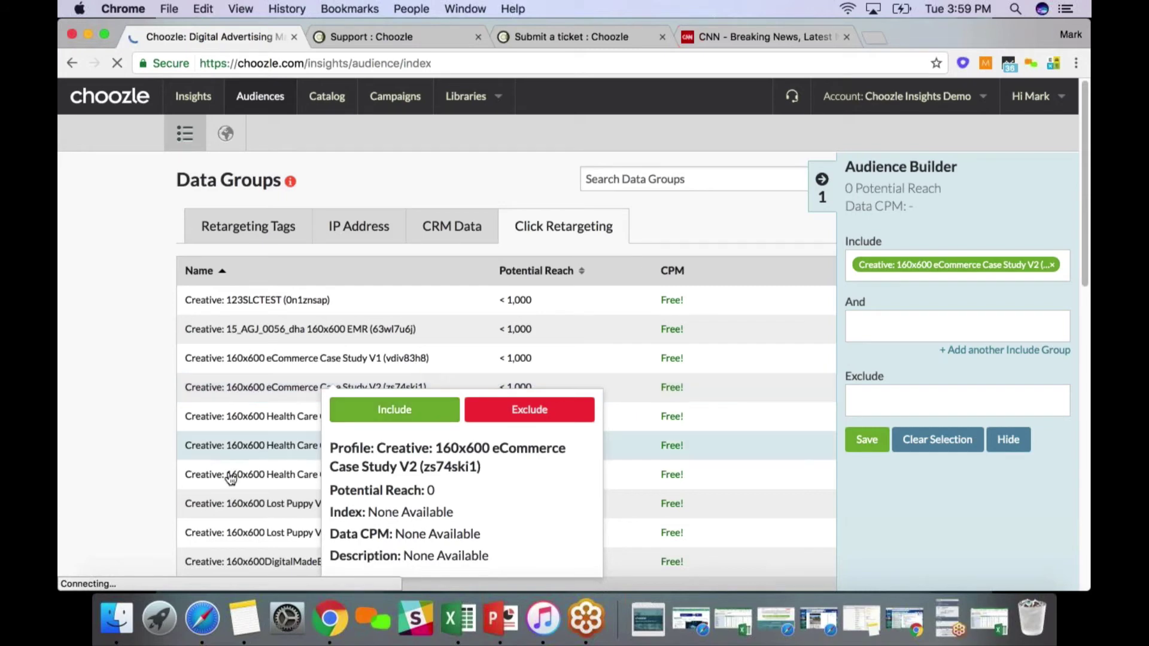
scroll(231, 487, down, 3)
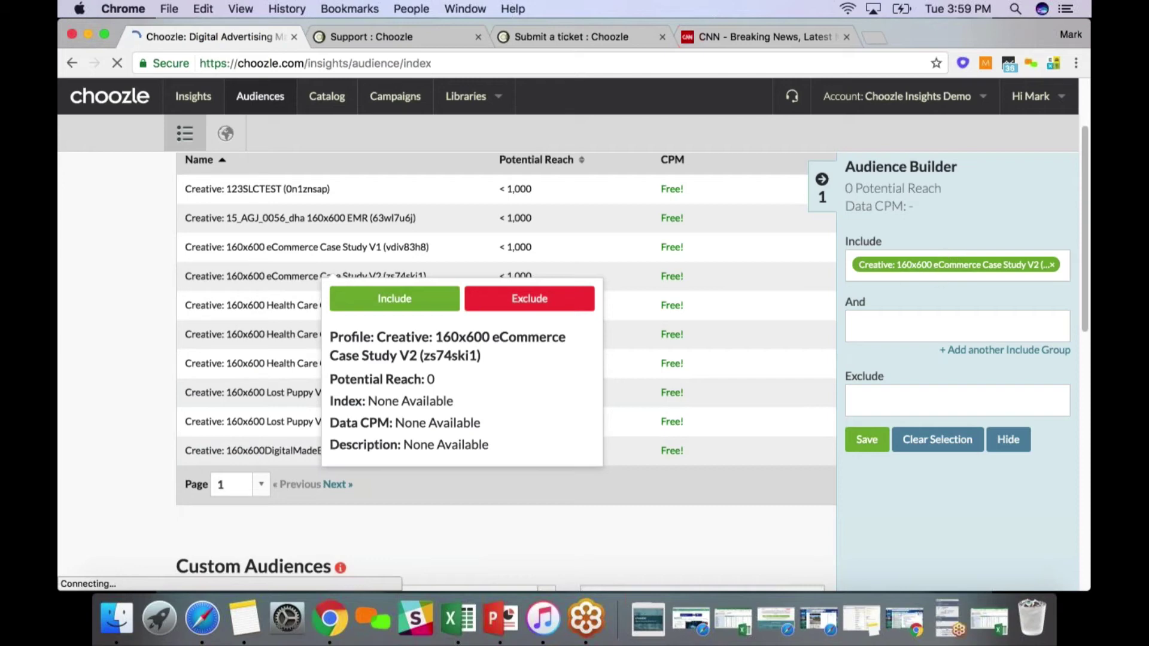
click(938, 439)
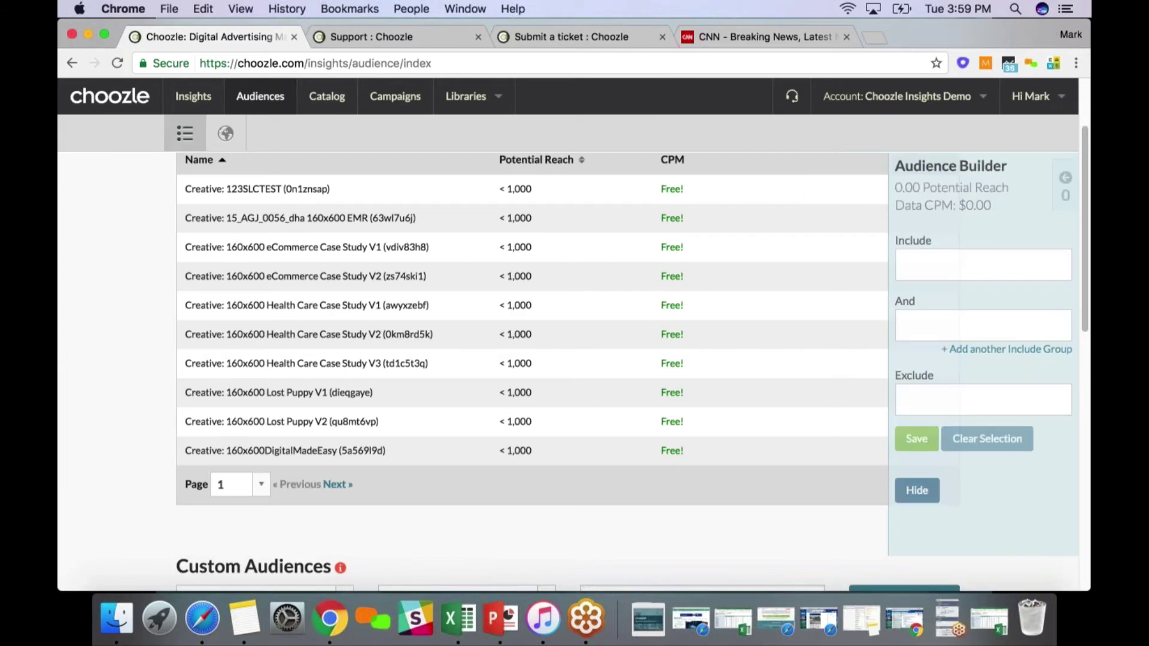
click(917, 490)
scroll(471, 326, up, 2)
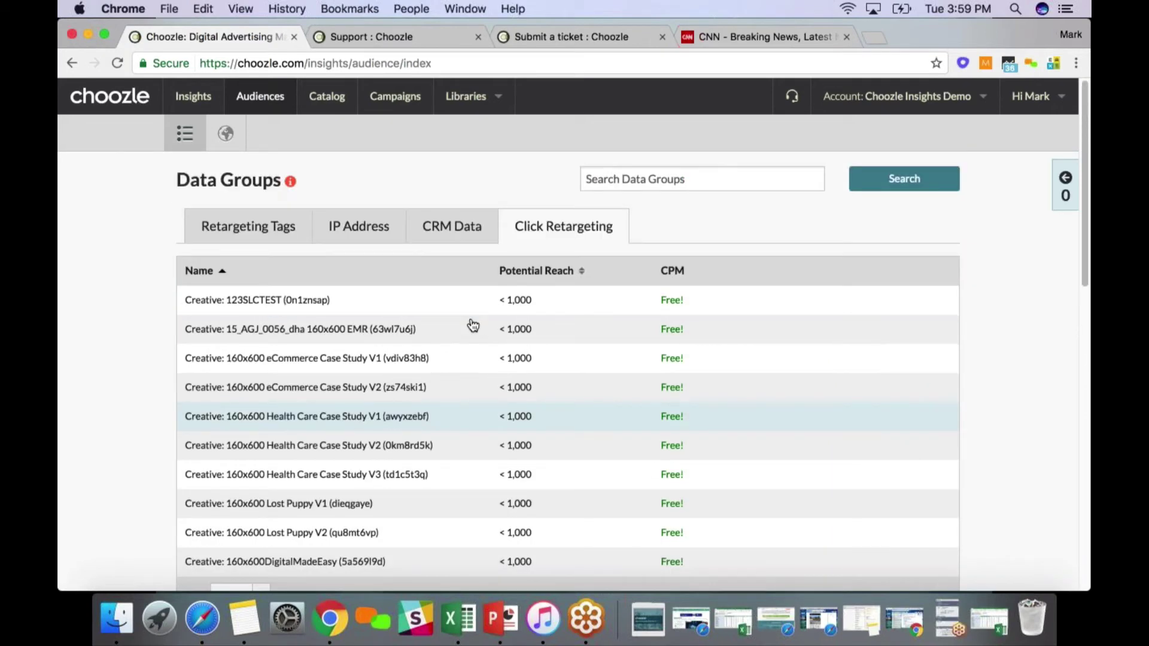
scroll(473, 329, down, 1)
scroll(476, 331, up, 1)
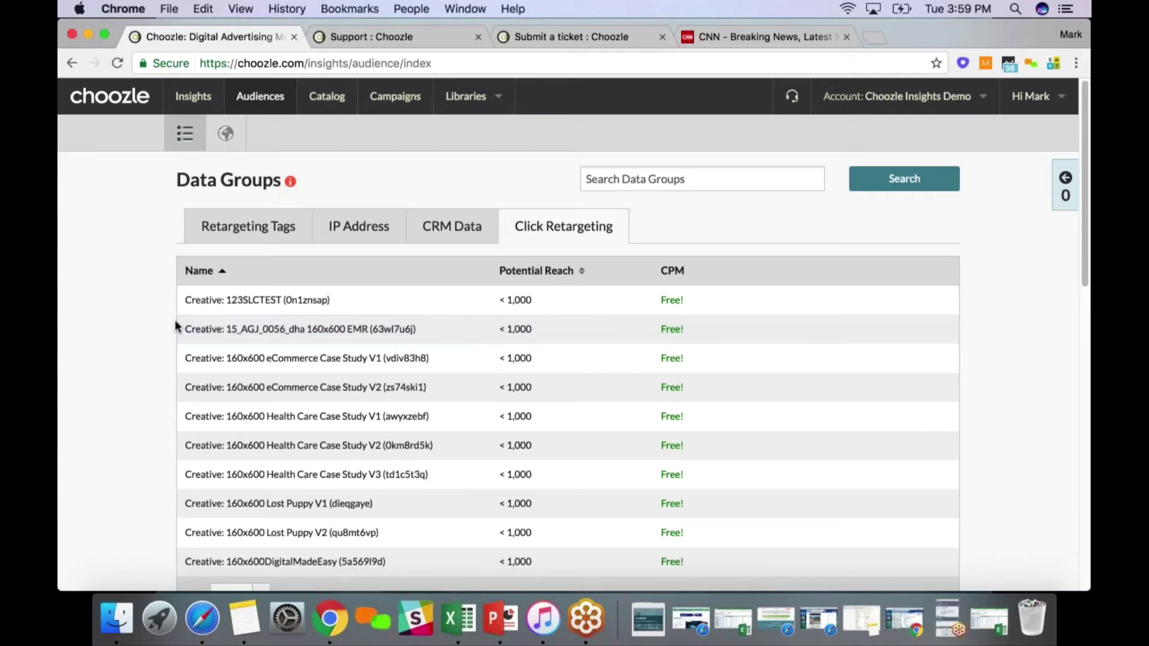
click(231, 228)
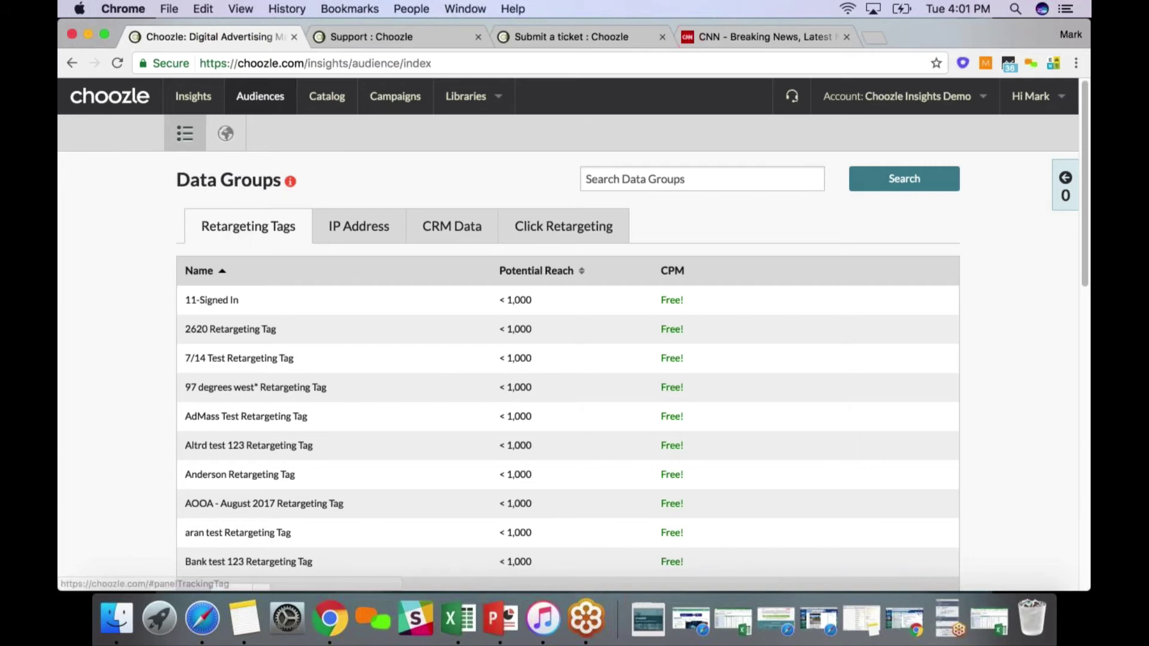
Enter a user's e-mail address in the Data Groups search field and select its text
click(619, 182)
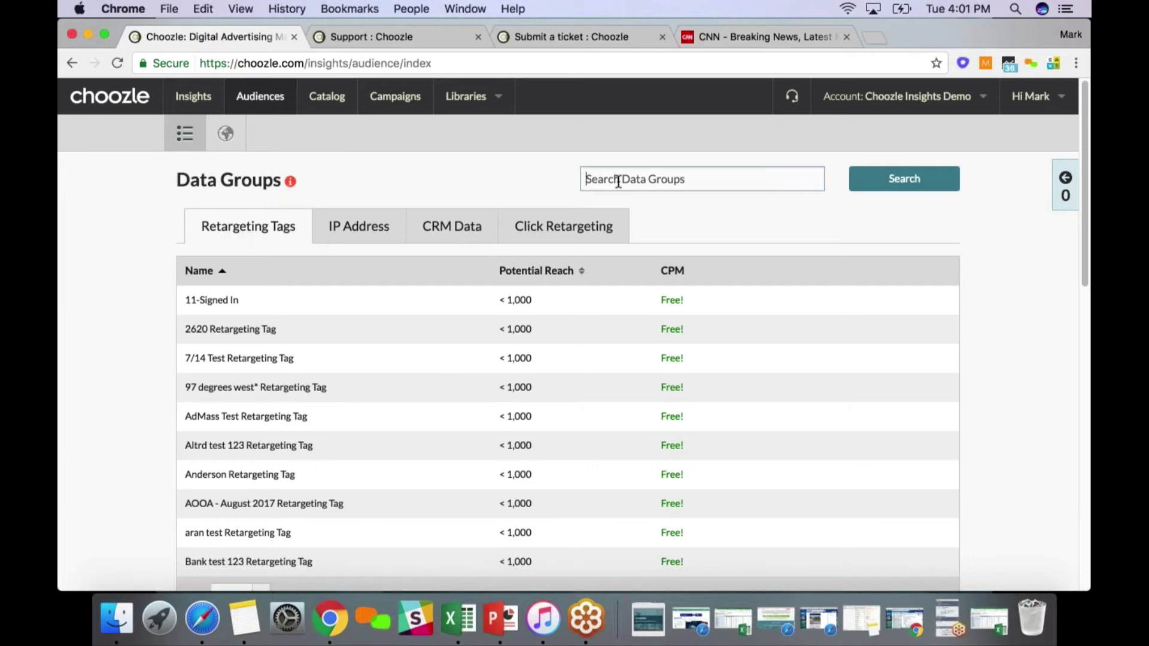
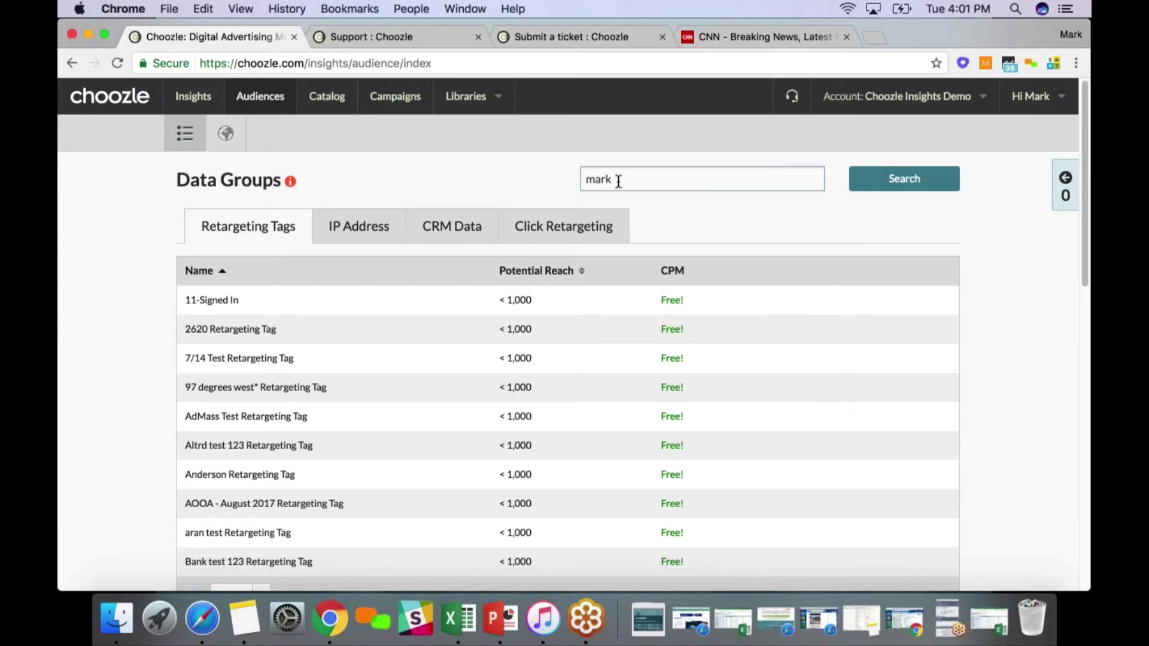
key(super+a)
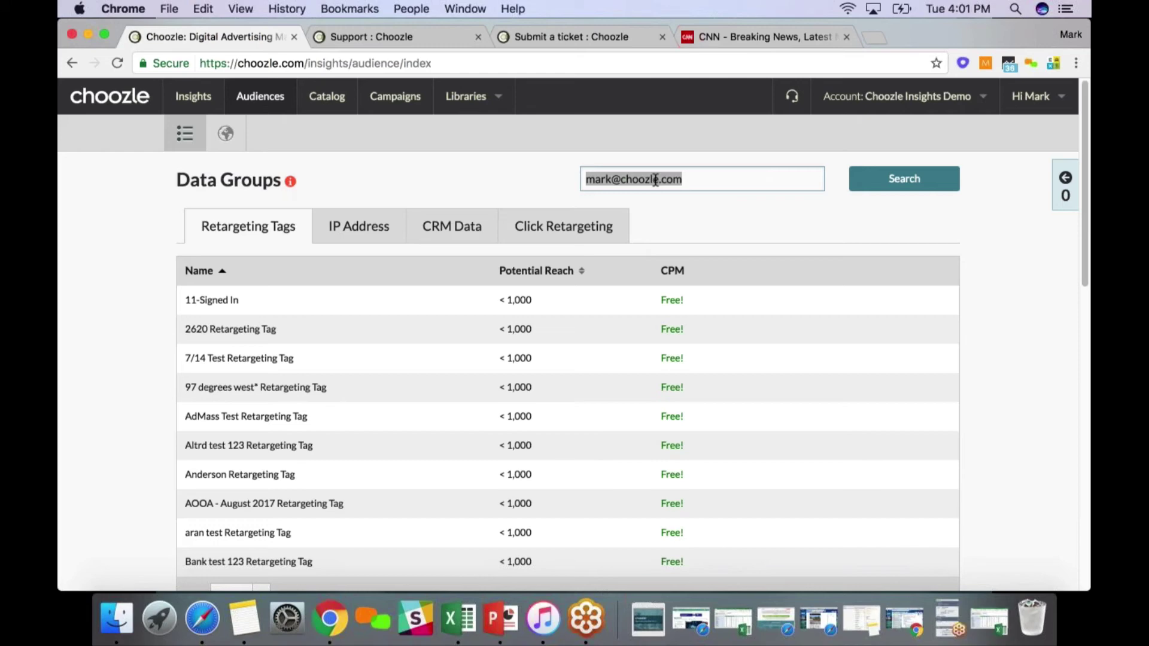
click(704, 180)
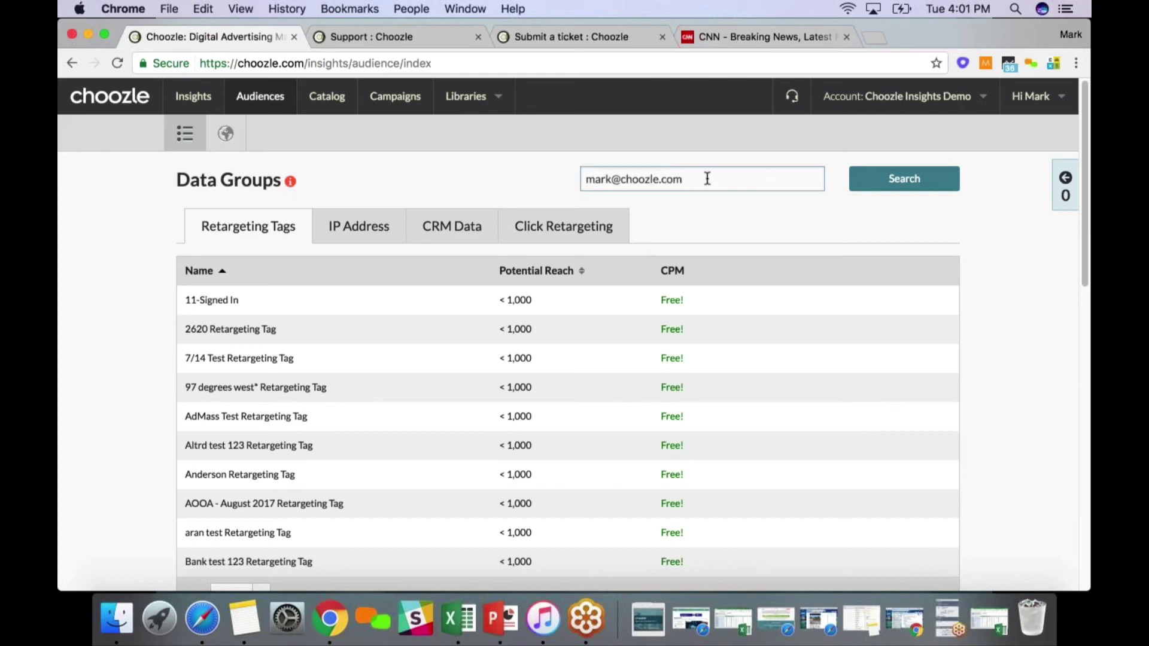
drag(704, 179, 513, 162)
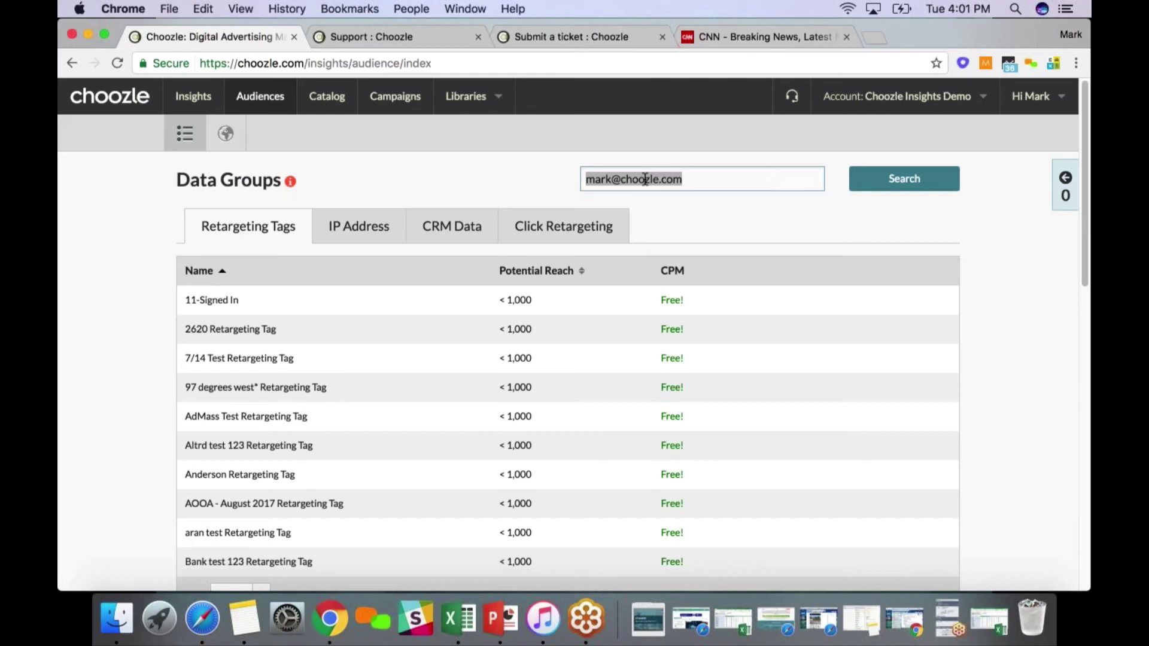
click(644, 179)
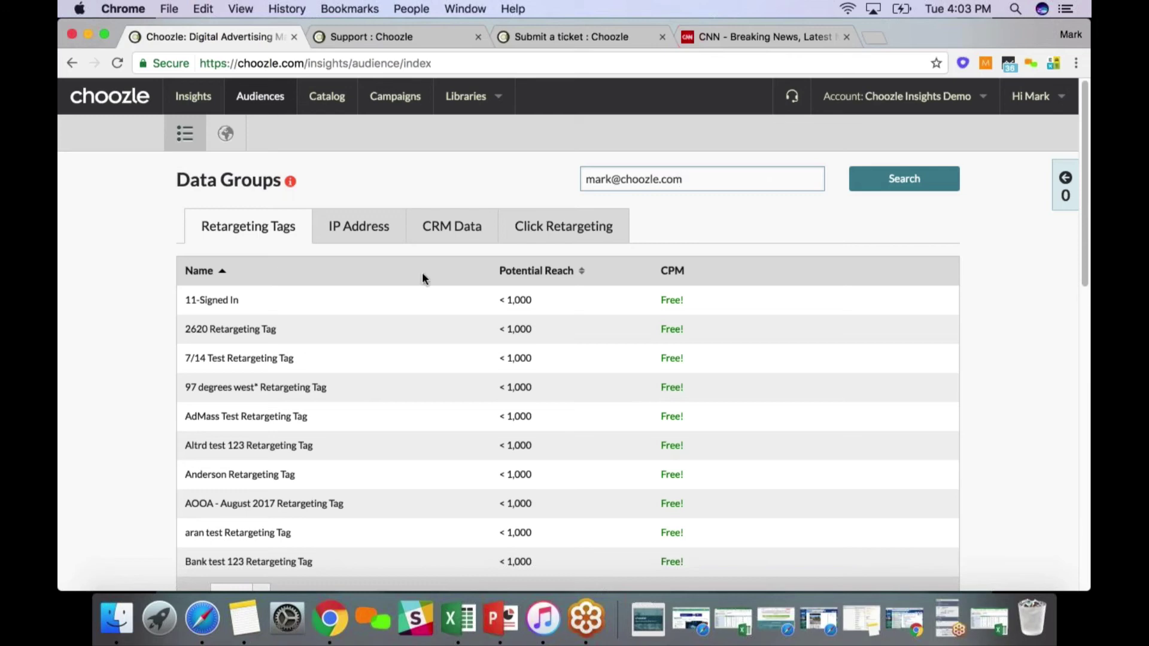
List the CRM Data audience groups, then bring the Sample_Choozle_HD_Report workbook forward
click(452, 226)
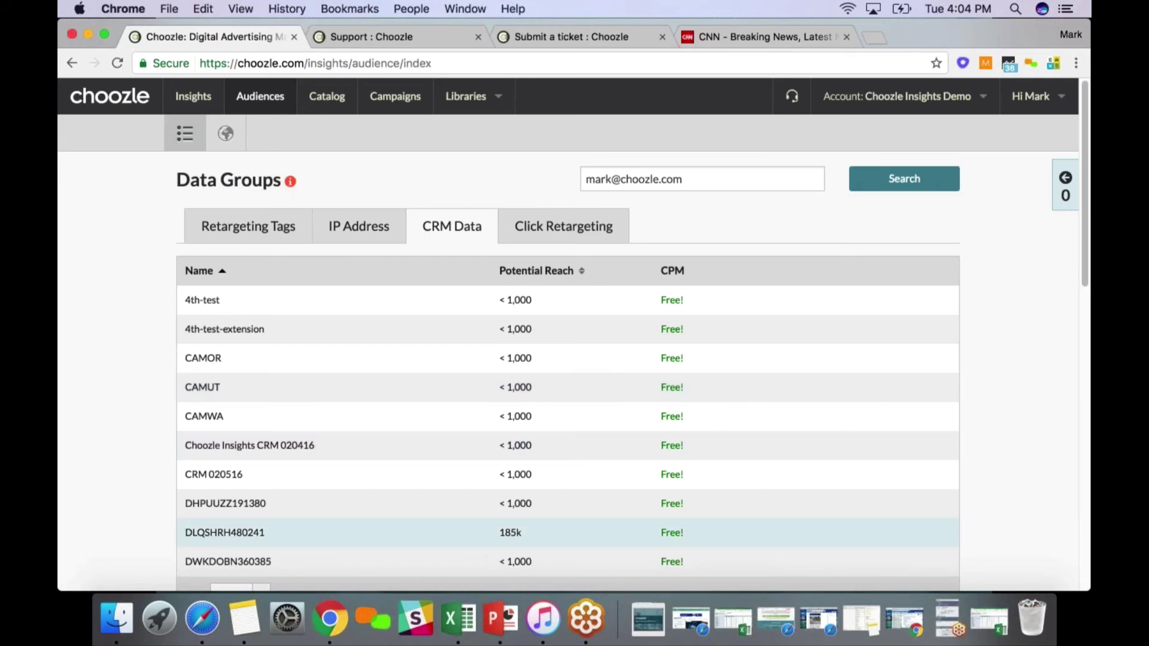
click(460, 616)
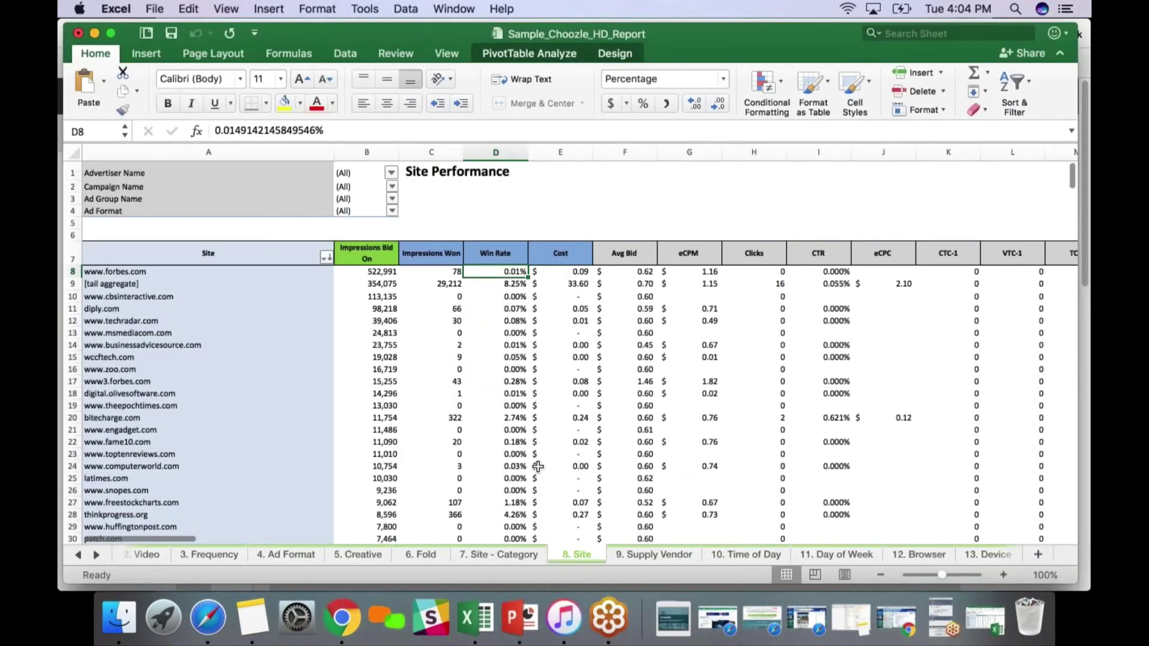
Step through sheets 9. Supply Vendor, 10. Time of Day, 11. Day of Week, 12. Browser to 13. Device
key(ctrl+Page_Down)
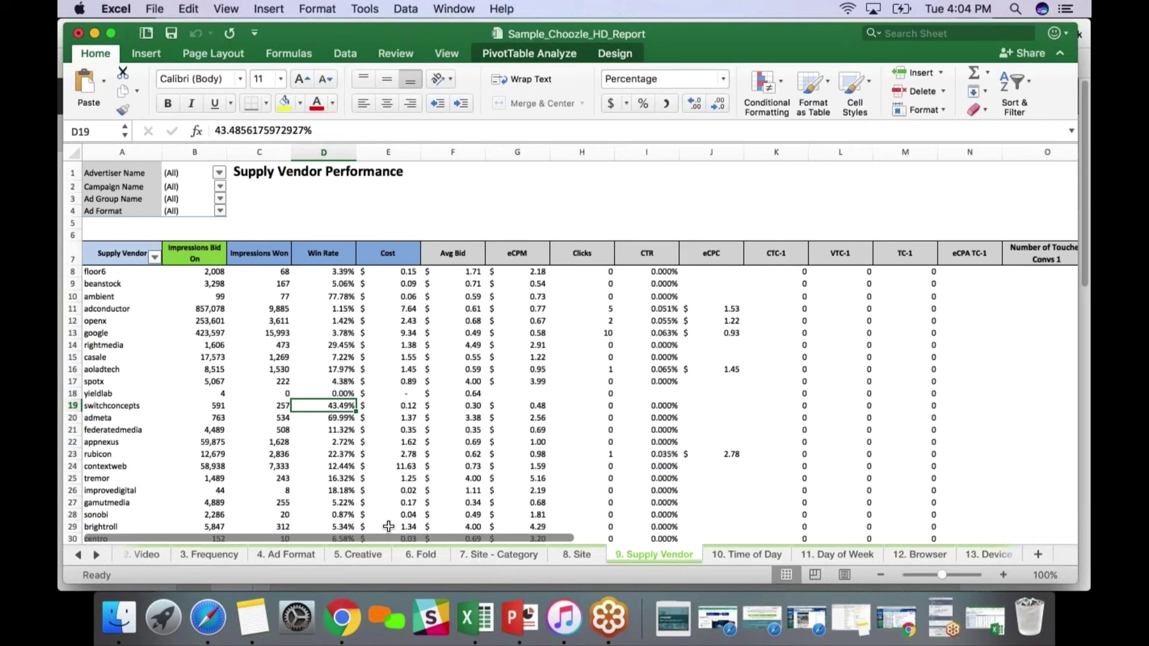
click(727, 554)
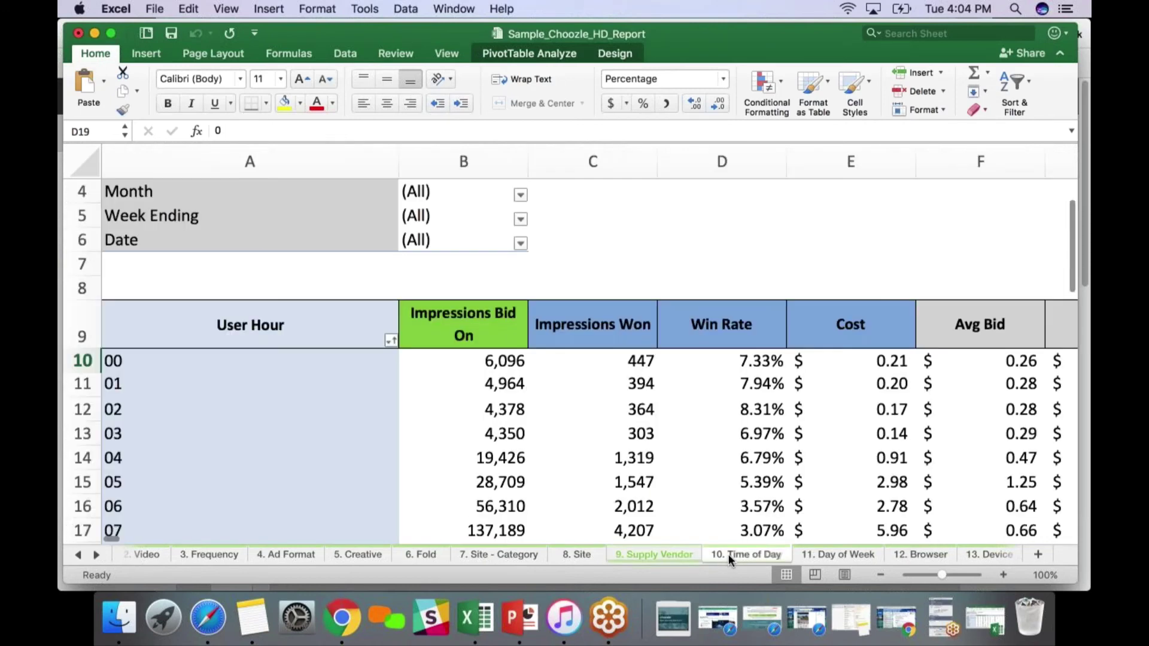
click(826, 555)
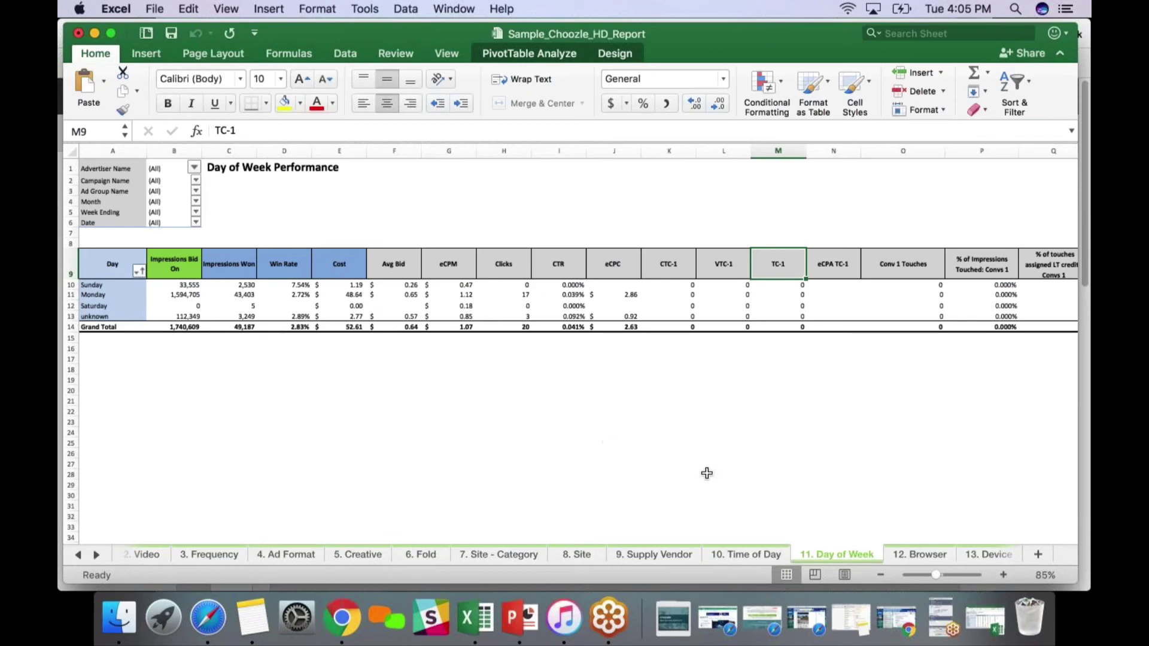
click(899, 554)
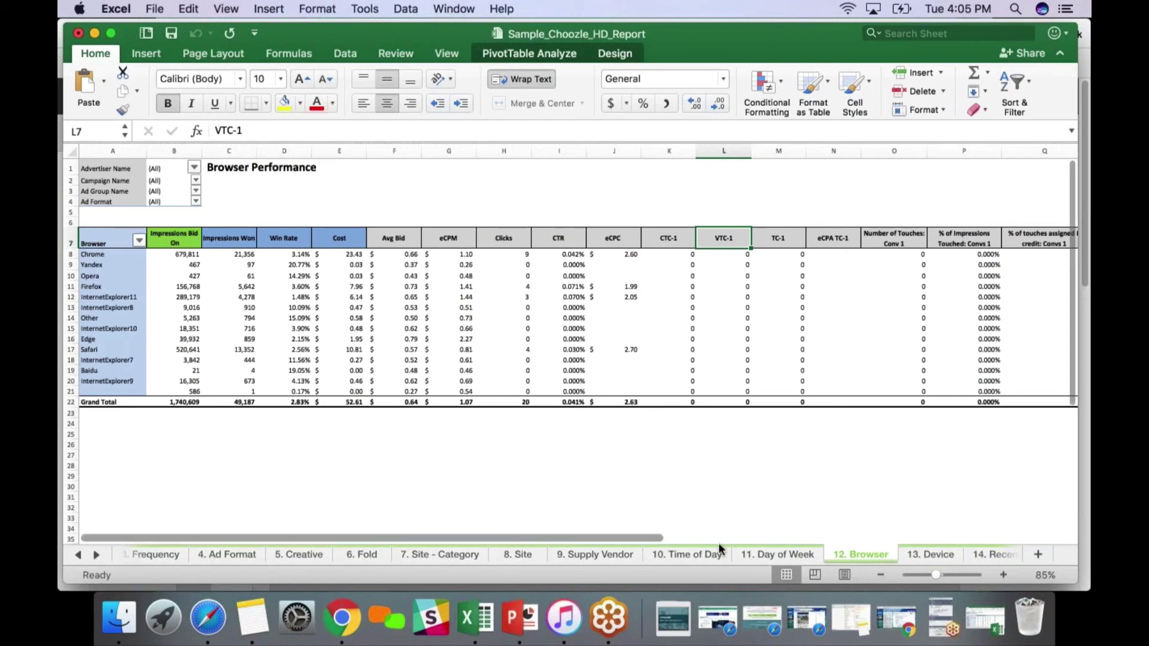
click(936, 555)
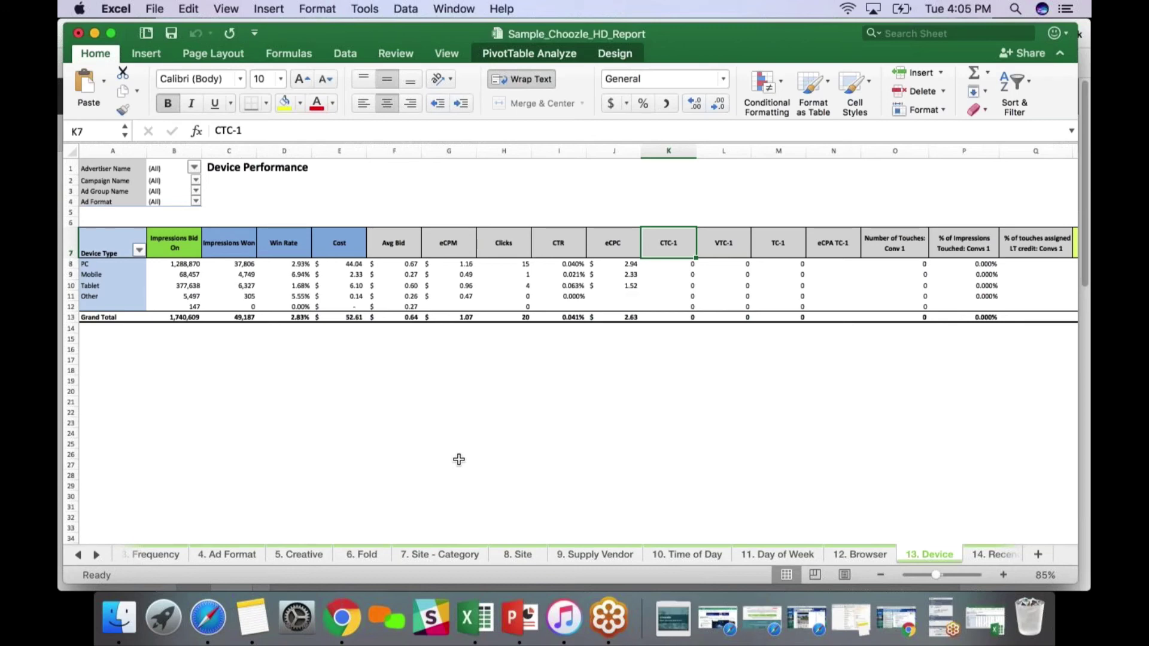
Review the 14. Recency sheet's Recency Performance table, briefly checking 15. Data Element
click(96, 555)
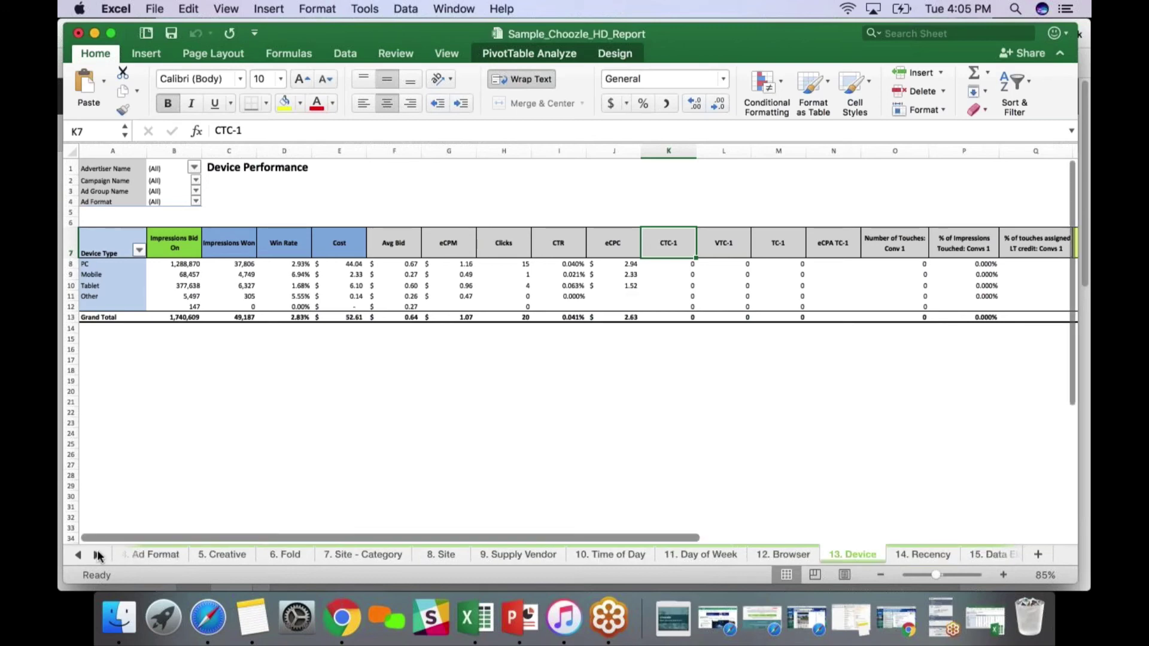
click(923, 554)
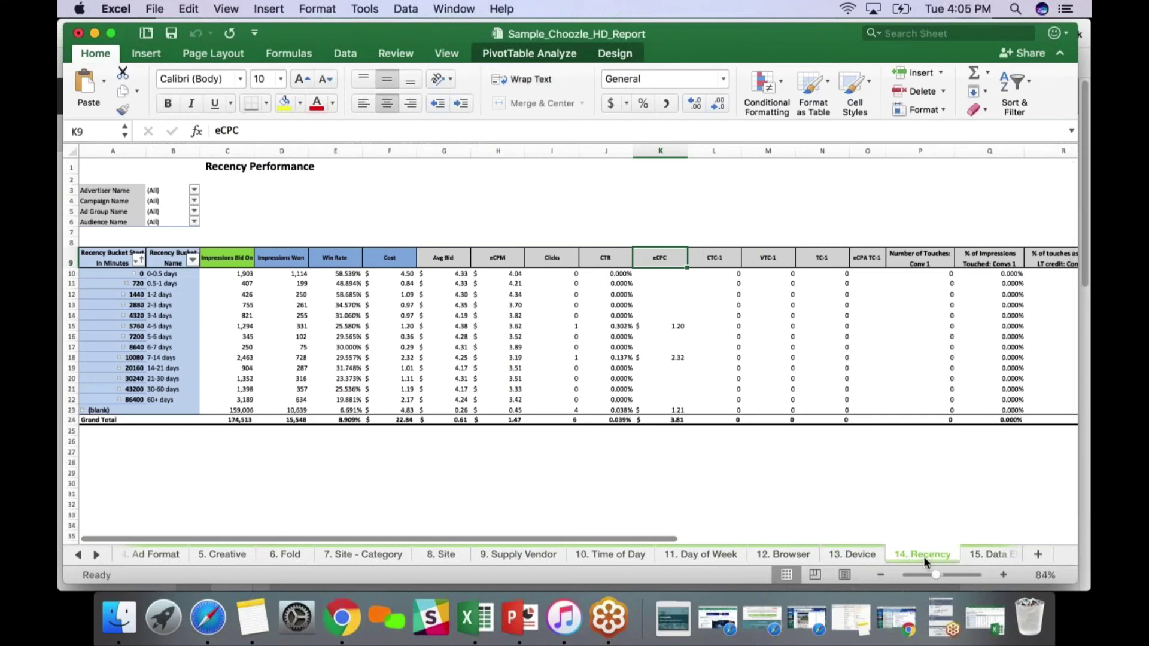
click(981, 554)
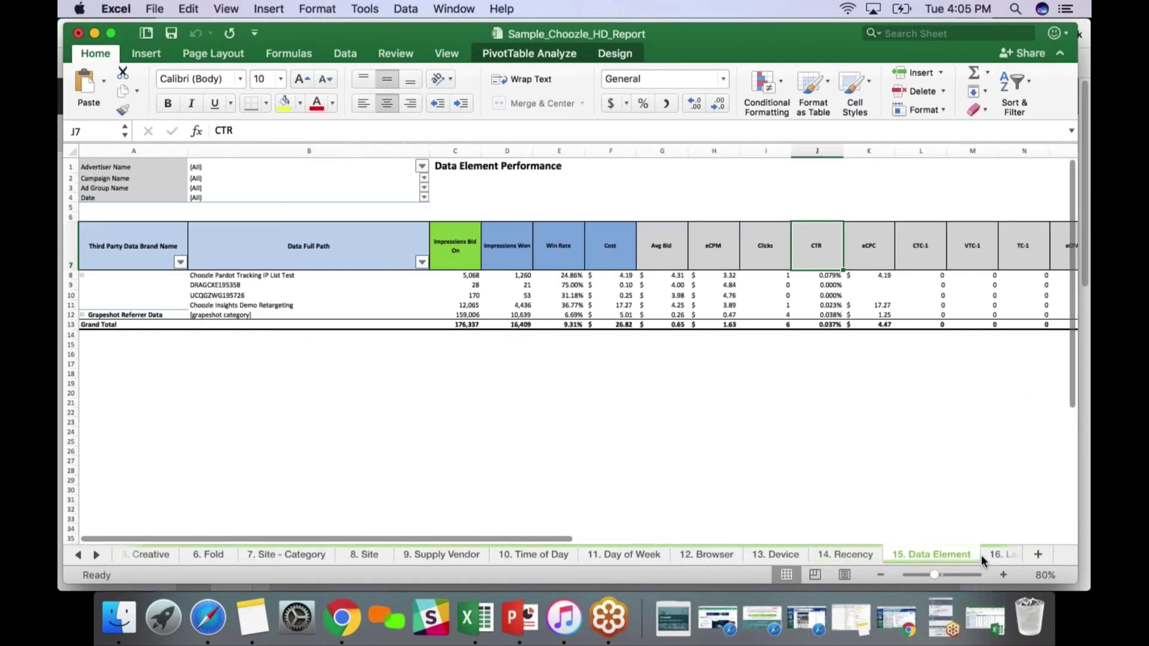
click(843, 547)
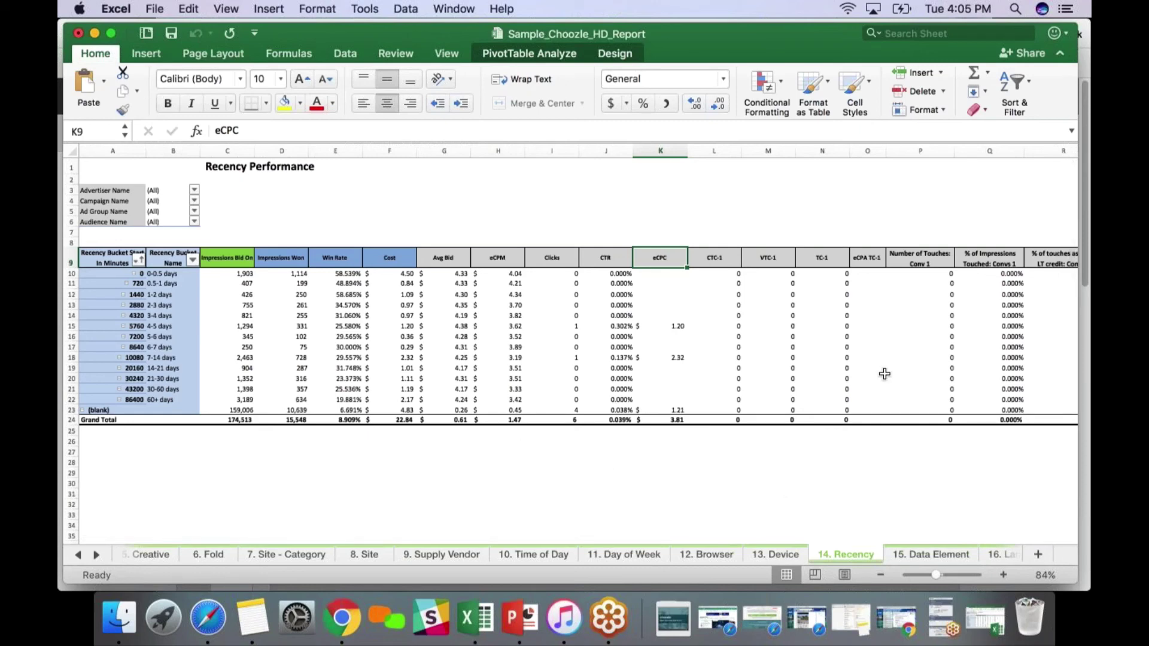
scroll(884, 373, right, 2)
scroll(884, 373, right, 1)
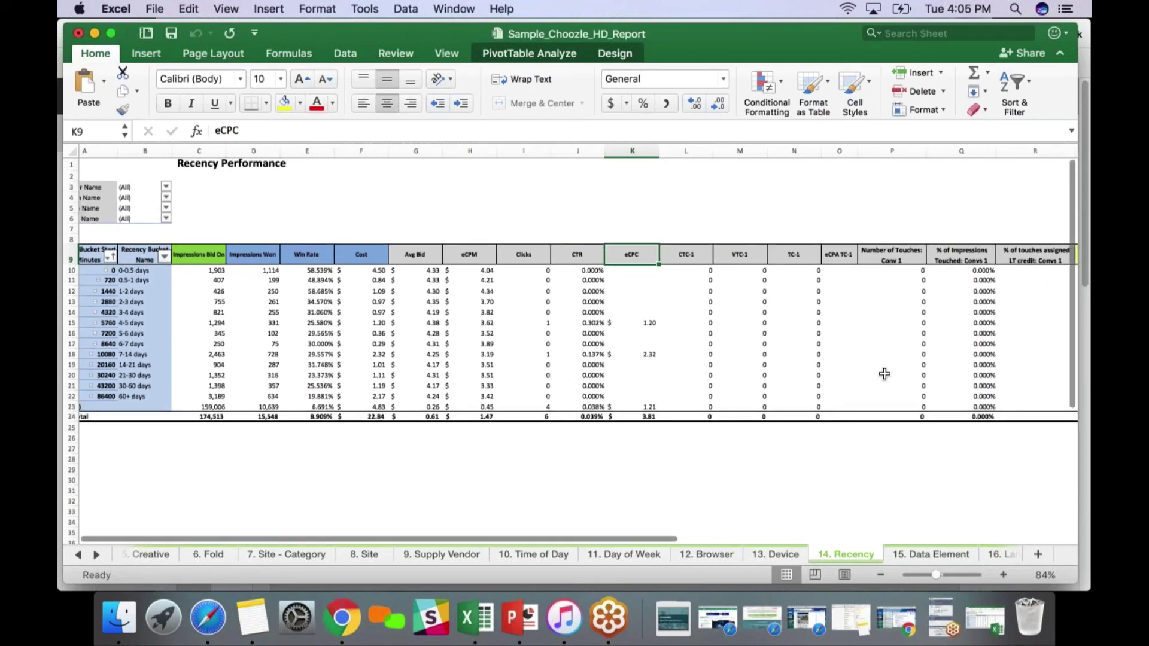
scroll(885, 373, right, 1)
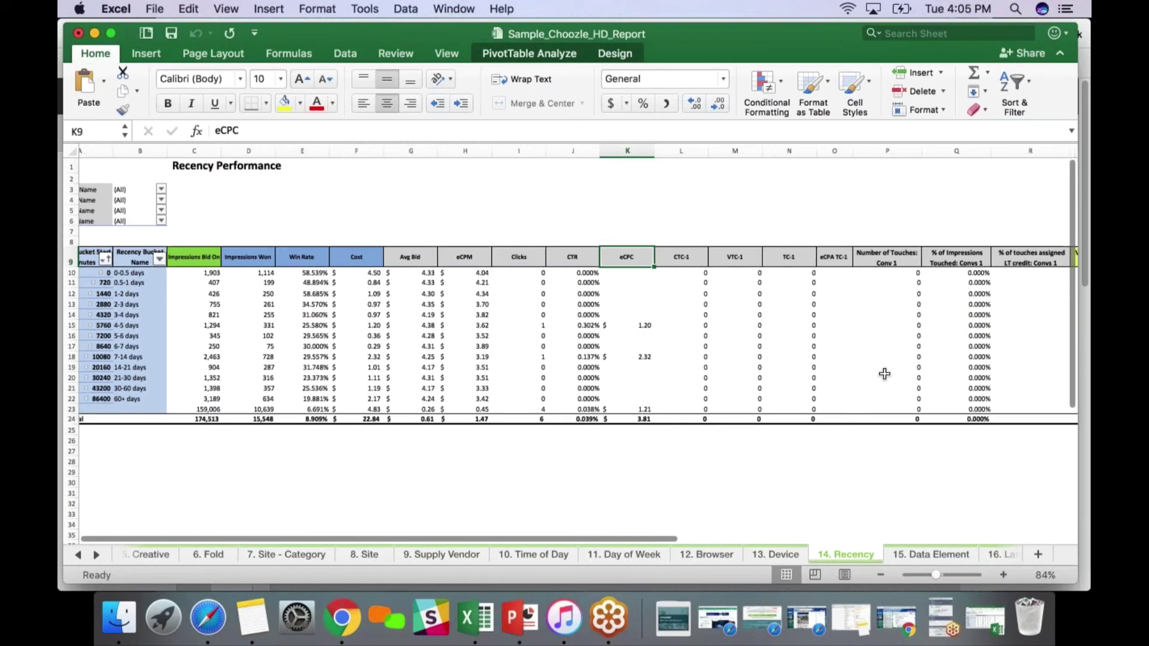
scroll(885, 374, left, 5)
scroll(884, 374, down, 1)
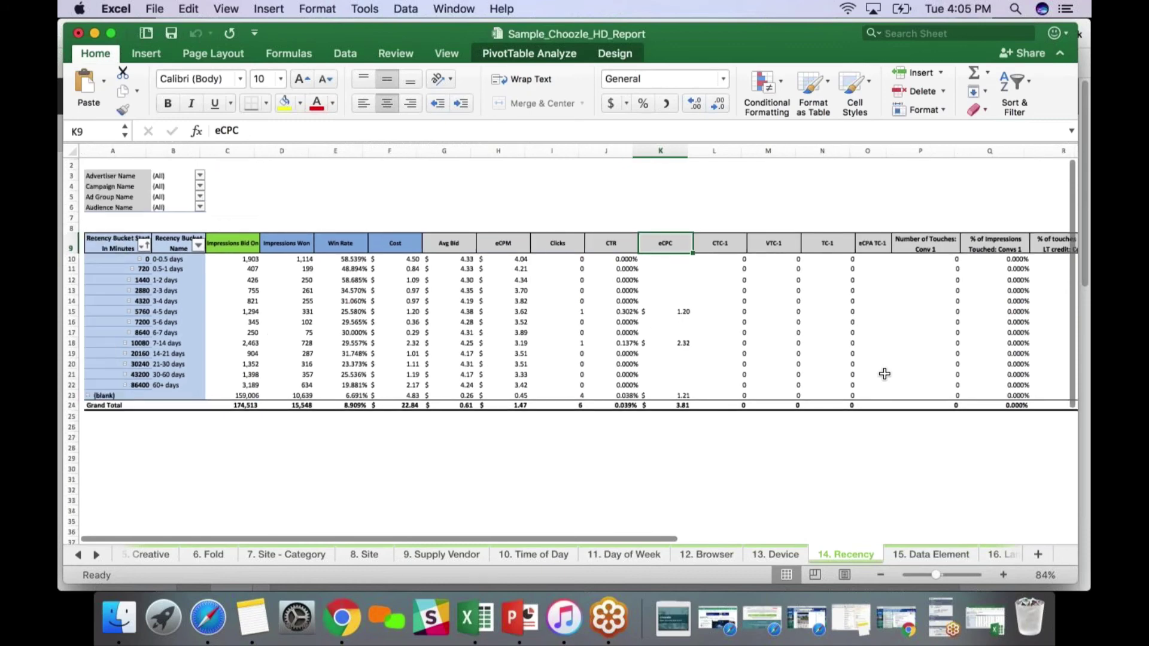
scroll(885, 373, up, 1)
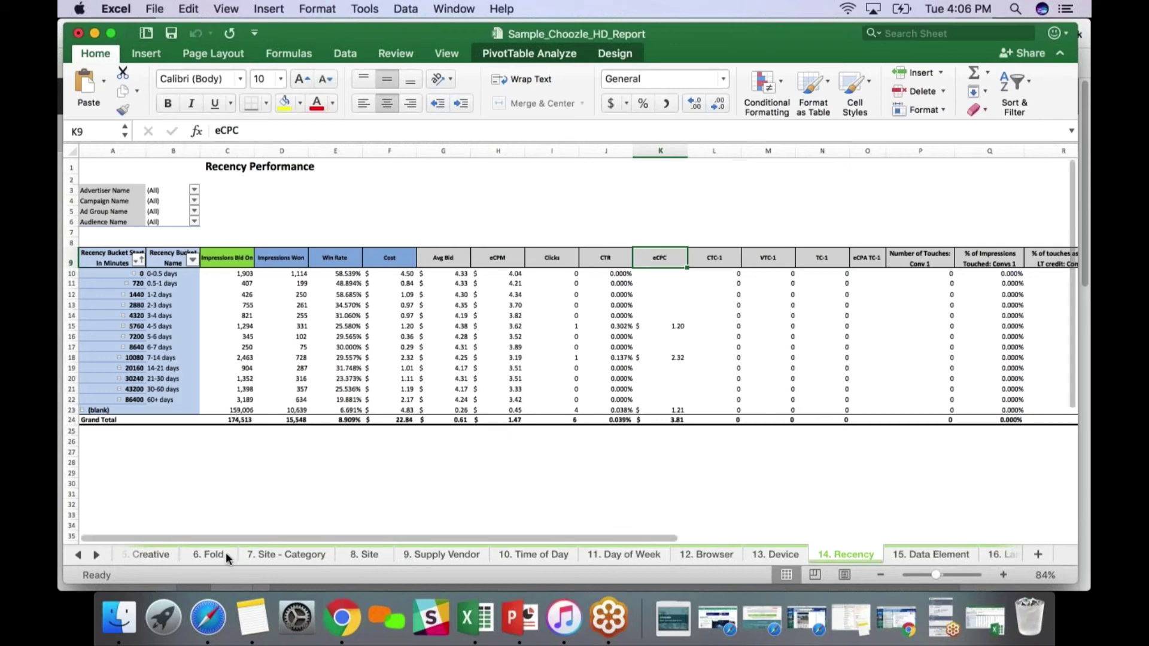
View the 7. Site - Category sheet, then switch back to Chrome's Choozle Data Groups page
click(309, 555)
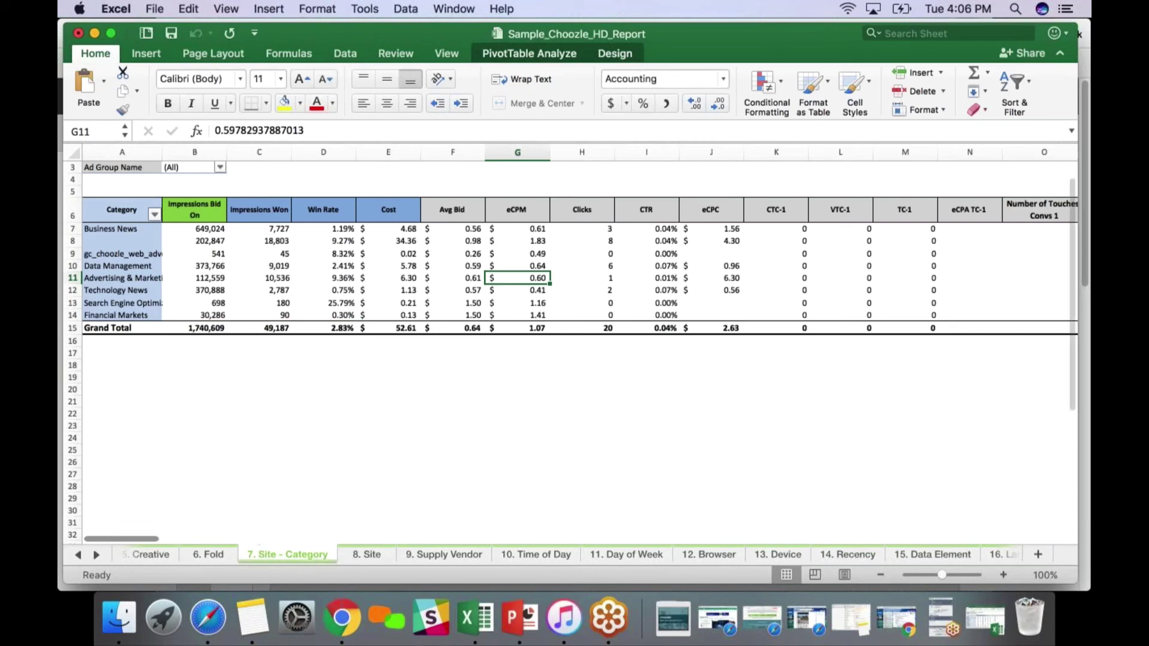
key(super+Tab)
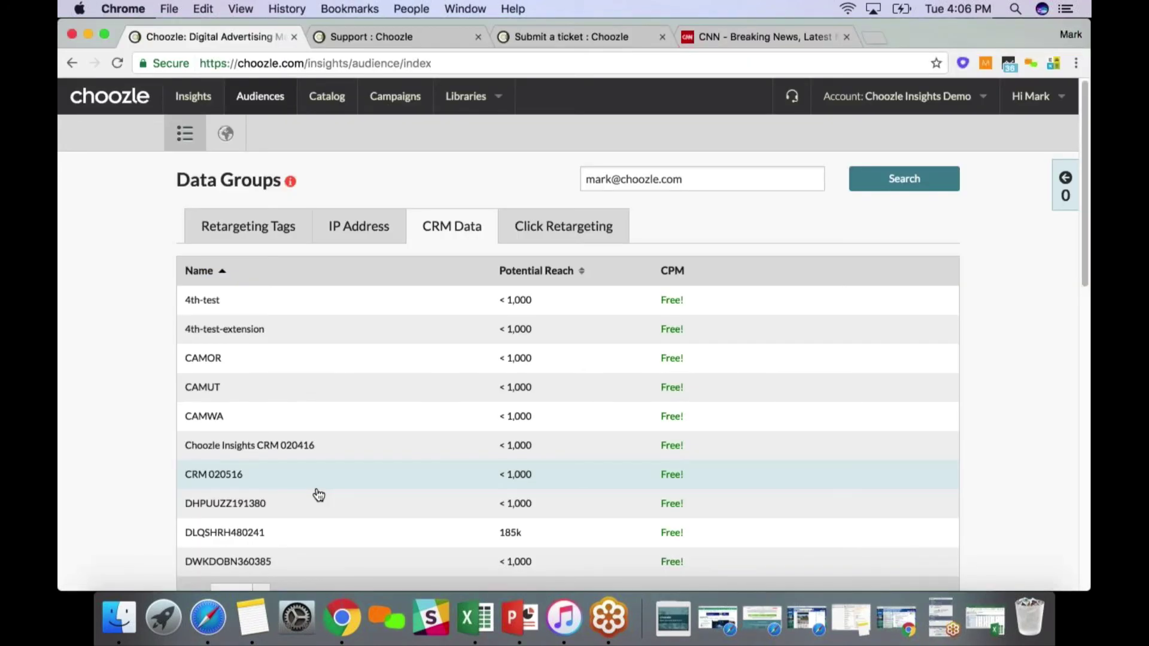
Go to Choozle Academy from the user account menu
click(1032, 102)
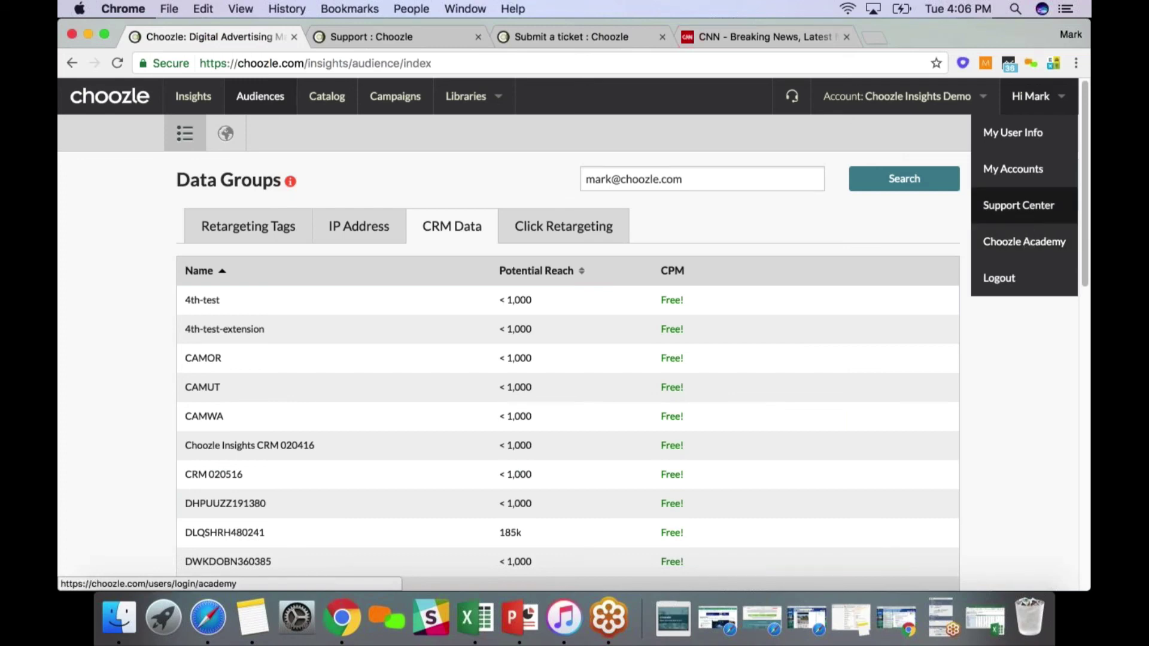
click(1024, 241)
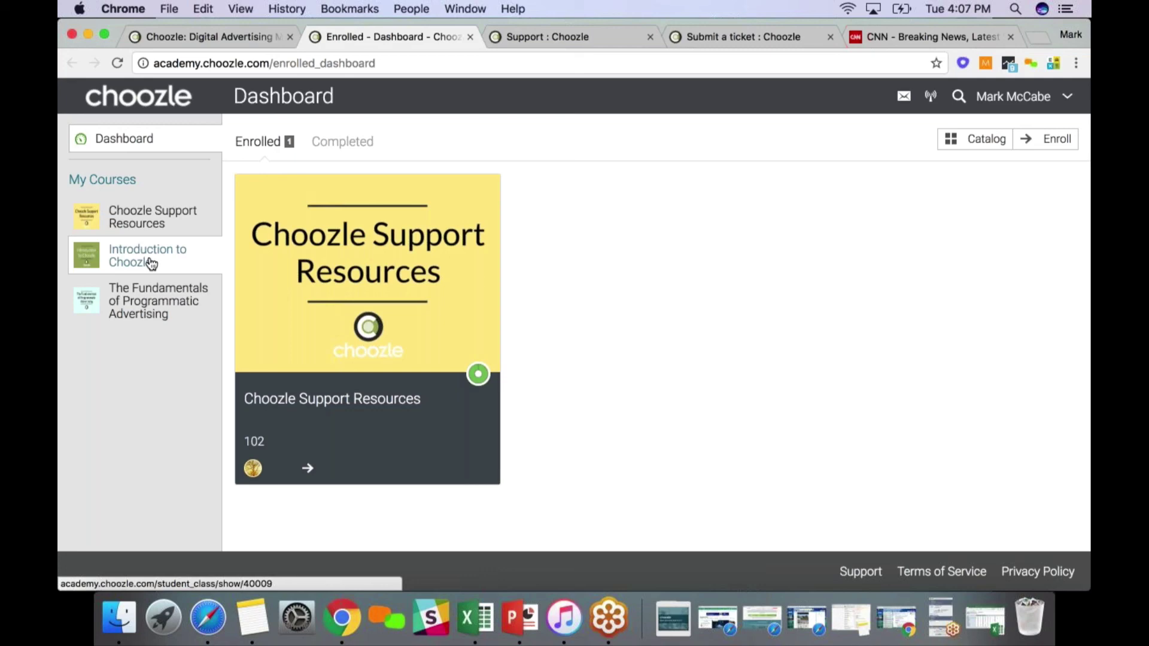
Open the Introduction to Choozle course and its module 4, Audiences Tab and Building Audiences
click(151, 264)
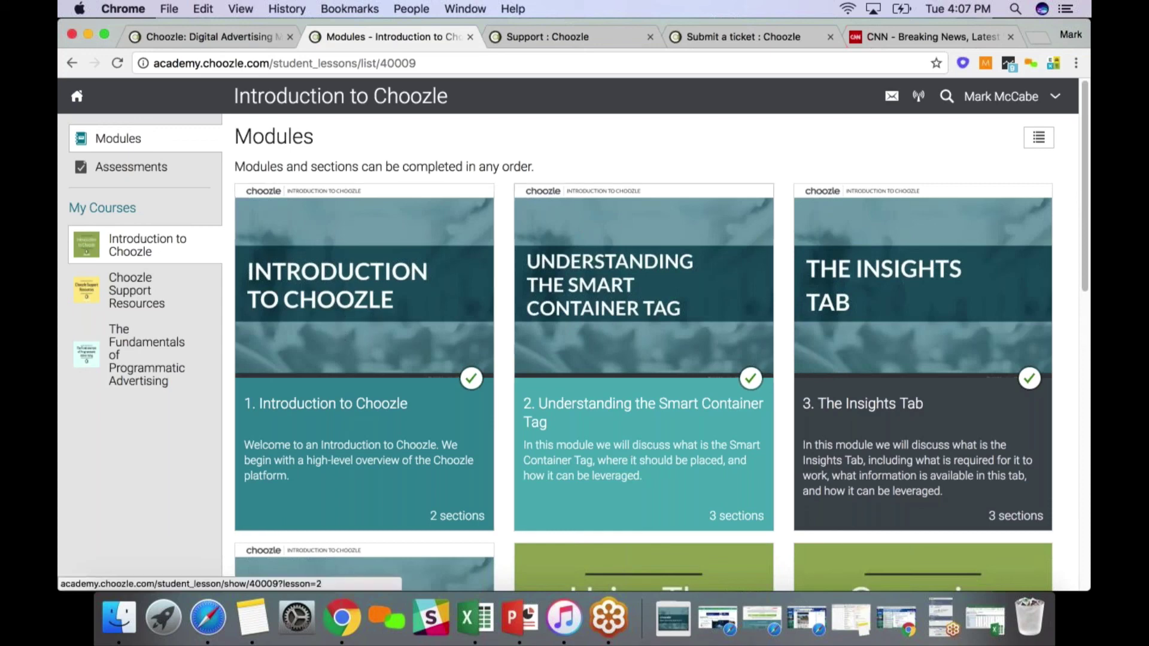
scroll(619, 385, down, 1)
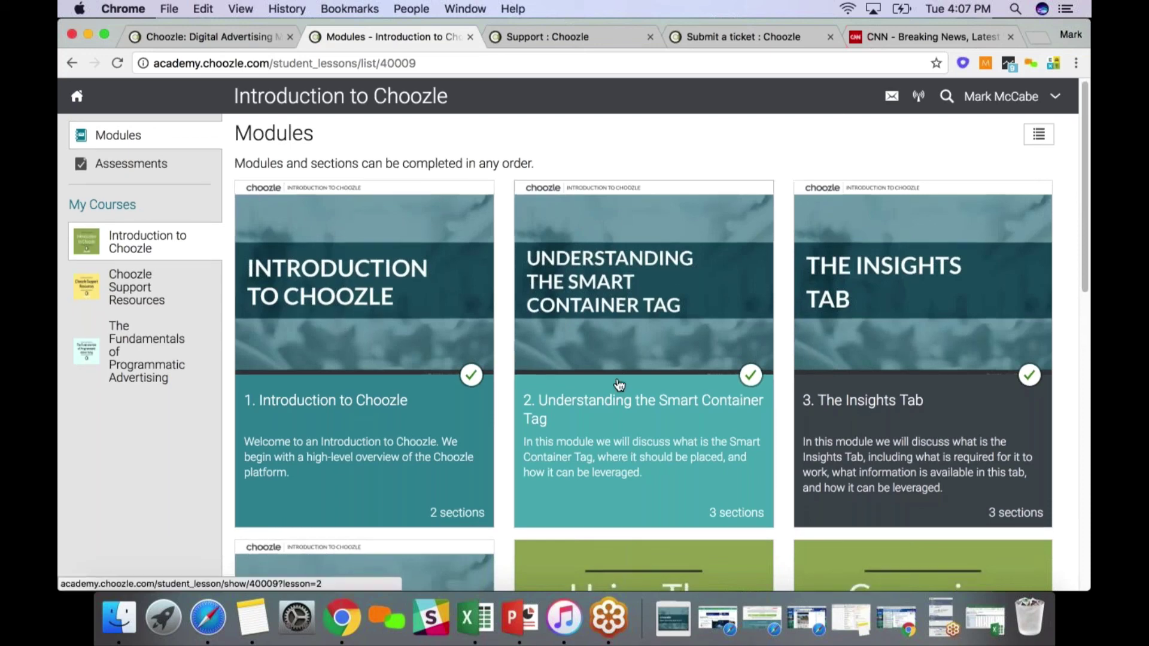
scroll(619, 384, down, 1)
scroll(620, 386, down, 2)
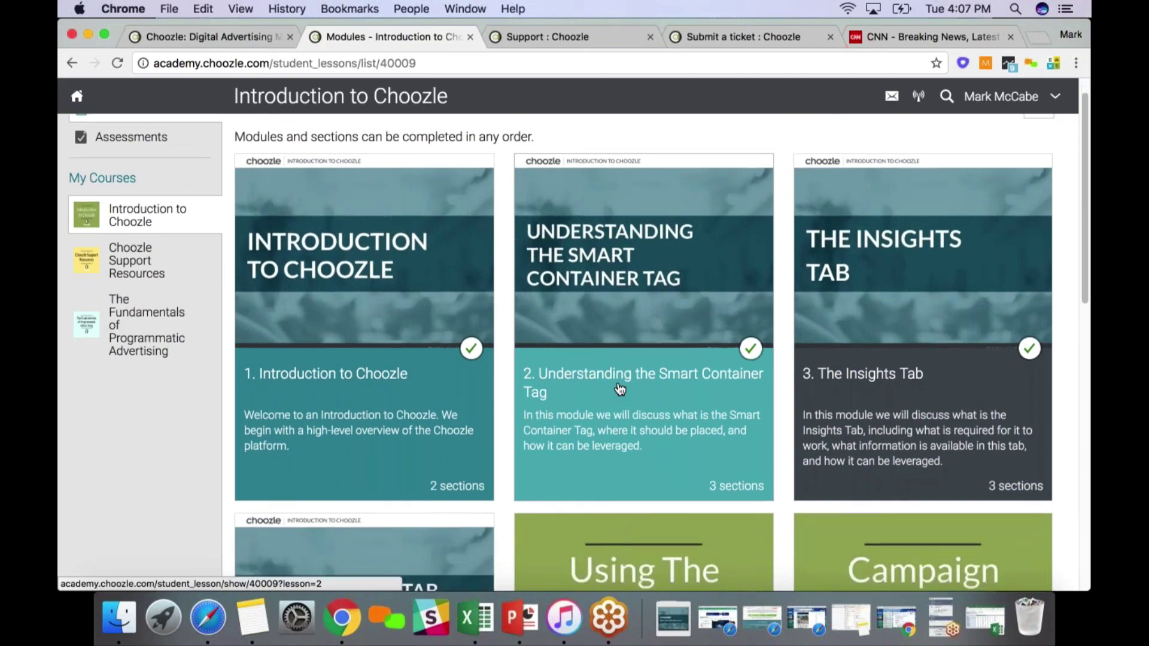
scroll(619, 390, down, 4)
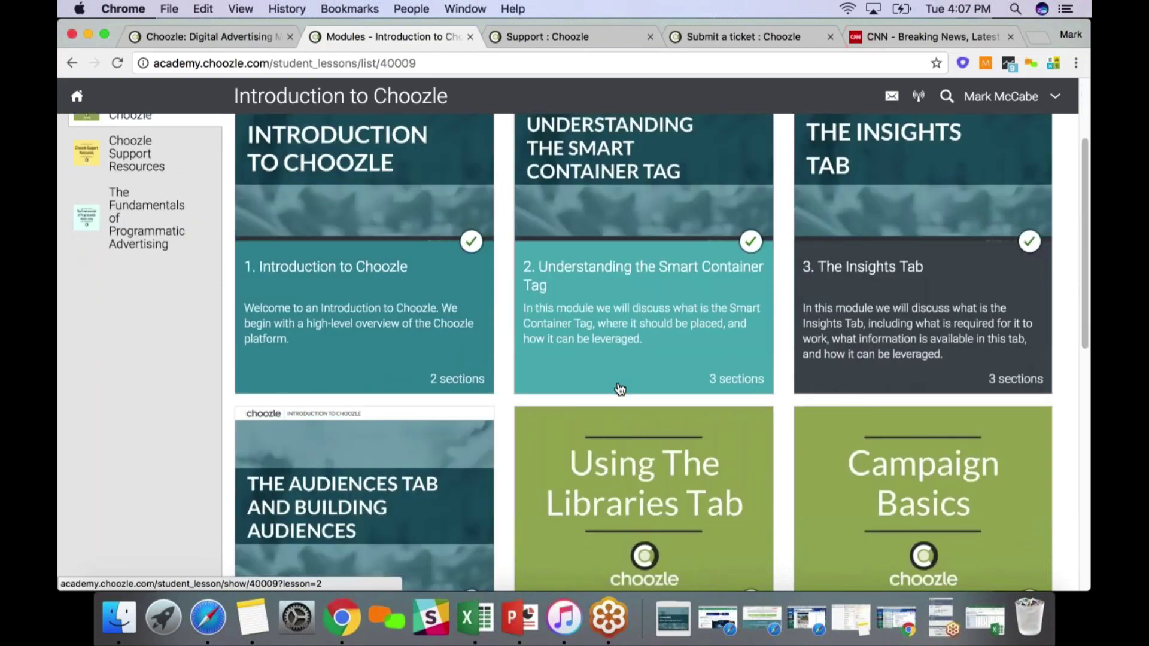
scroll(619, 389, down, 8)
click(389, 283)
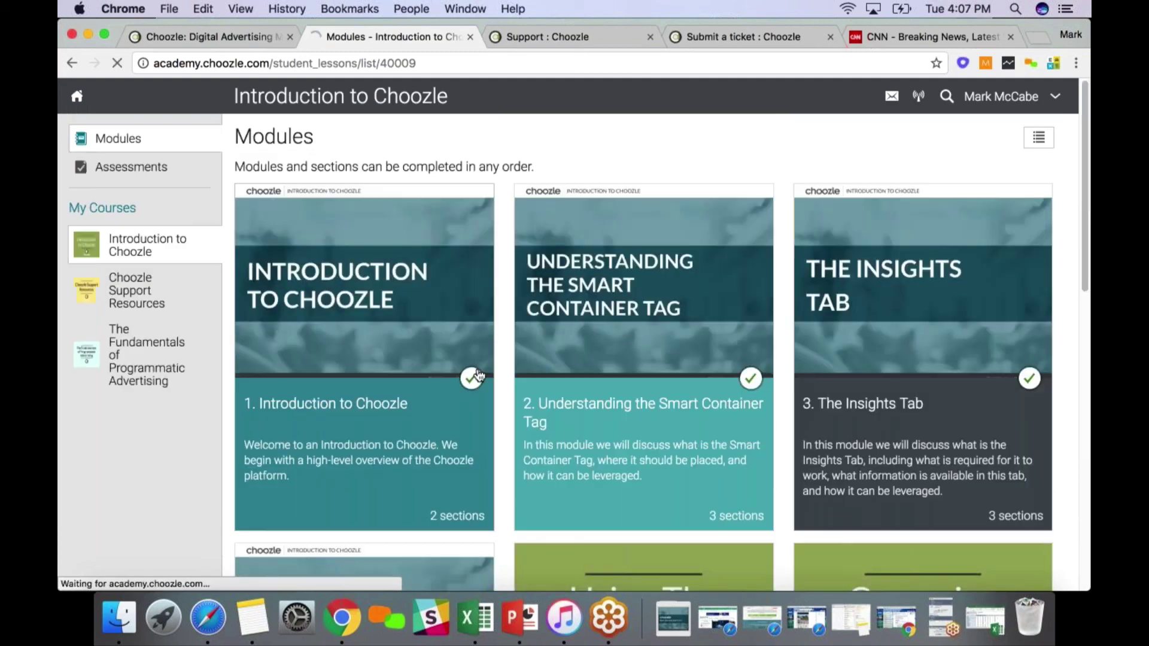